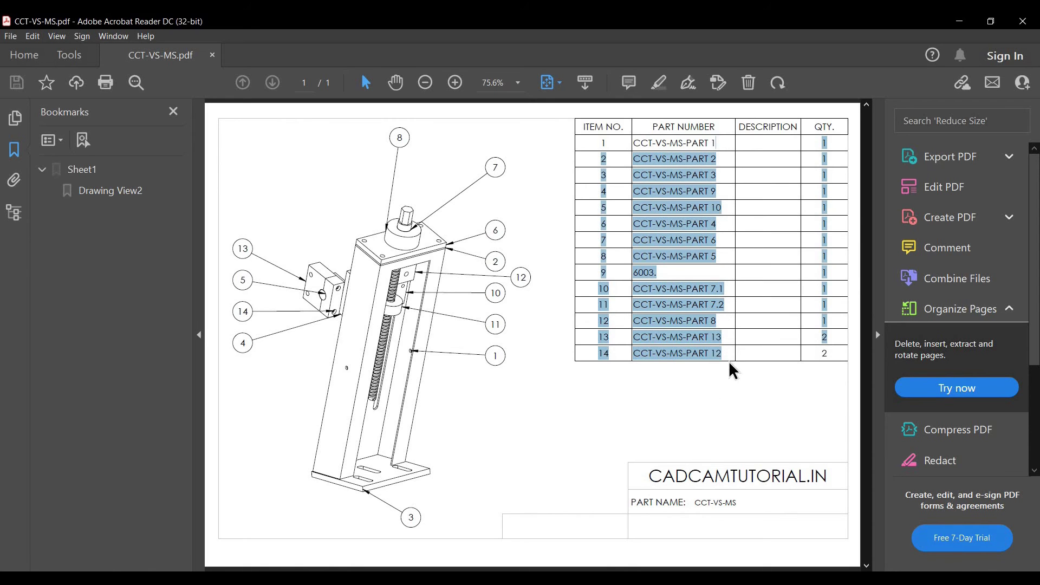
click(466, 348)
ctrl+scroll(399, 239, up, 2)
ctrl+scroll(470, 288, down, 2)
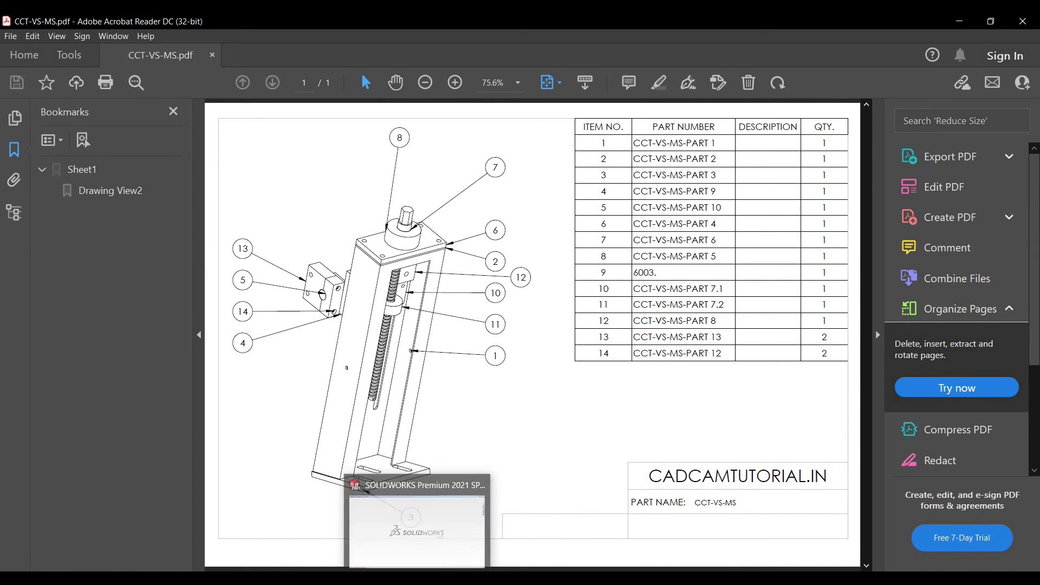
Switch to SOLIDWORKS and open CCT-VS-MS-PART 1, filtering the file list to SOLIDWORKS Part files.
click(412, 533)
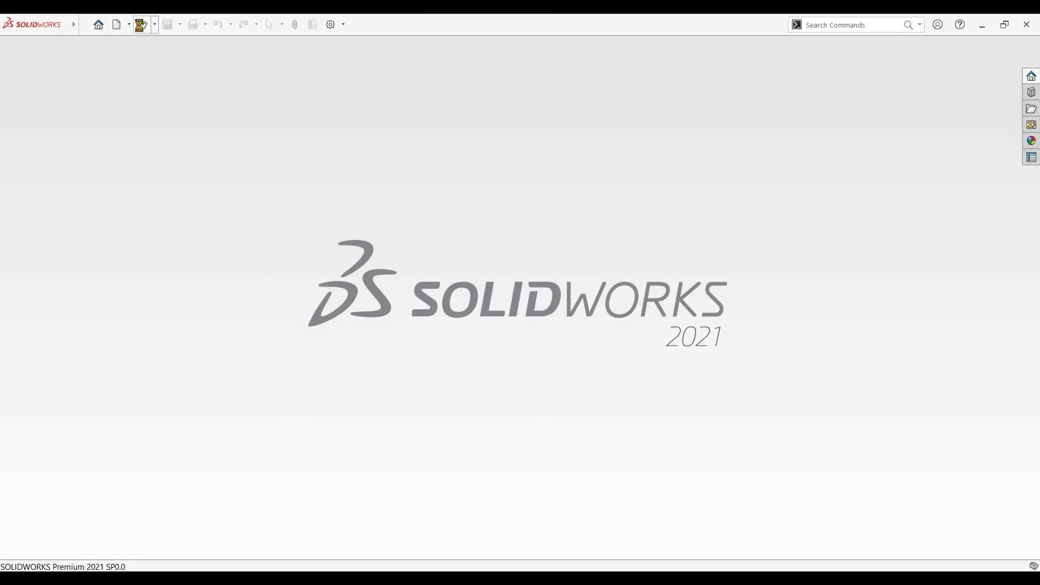
click(141, 25)
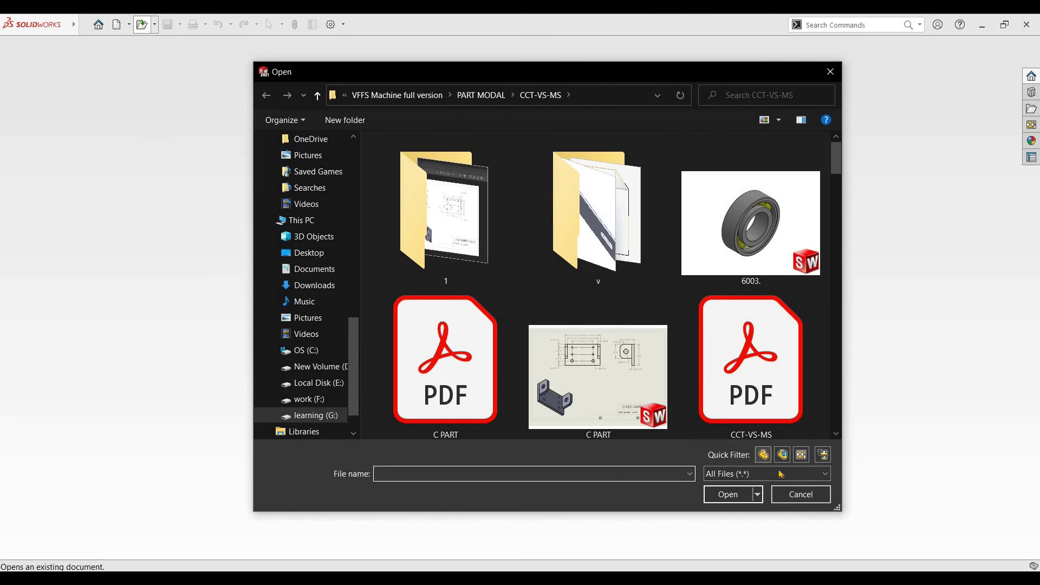
click(781, 474)
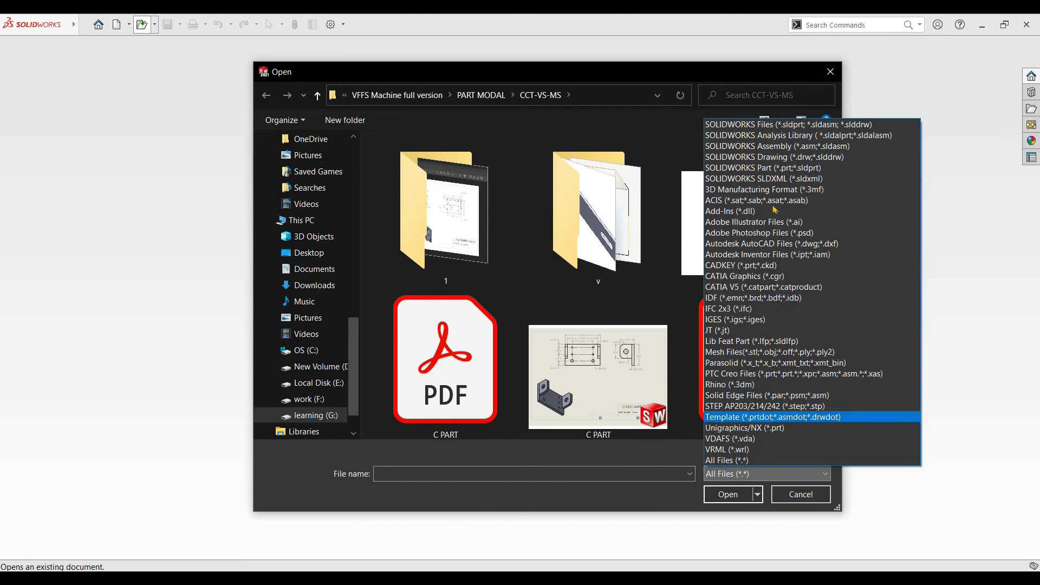
click(792, 170)
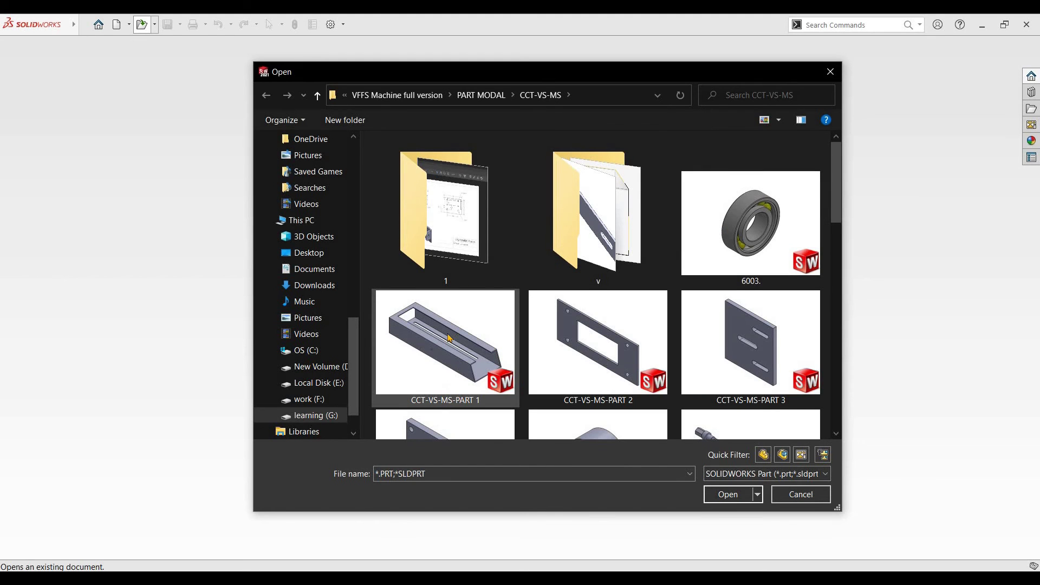
click(450, 355)
click(736, 499)
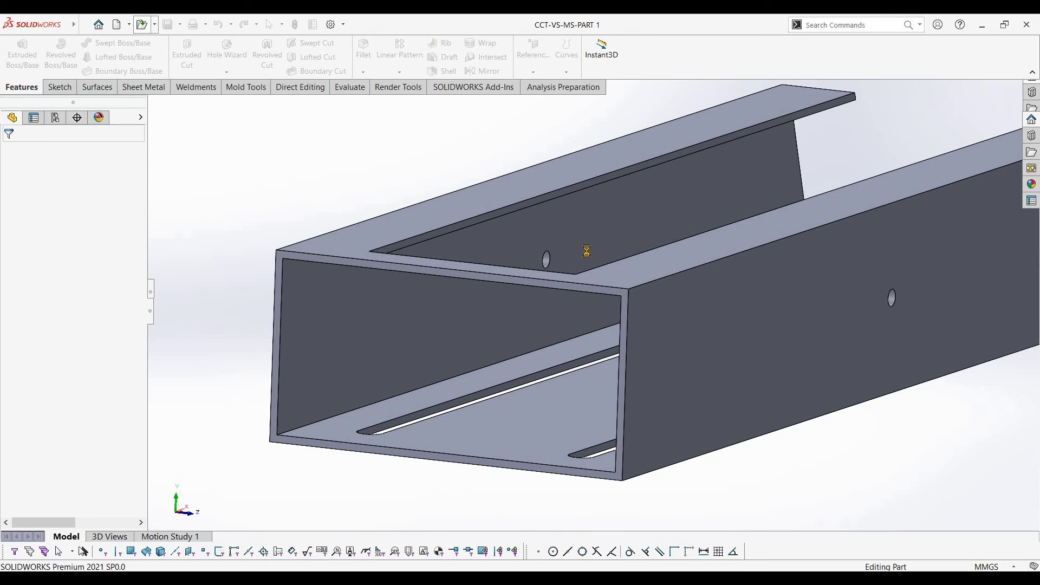
middle_drag(547, 225, 546, 374)
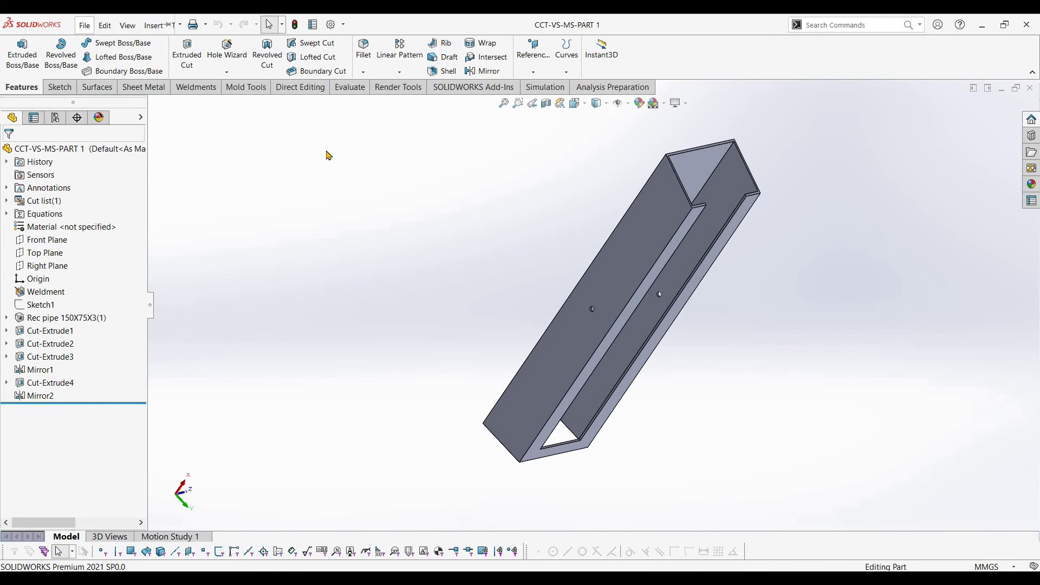
click(130, 26)
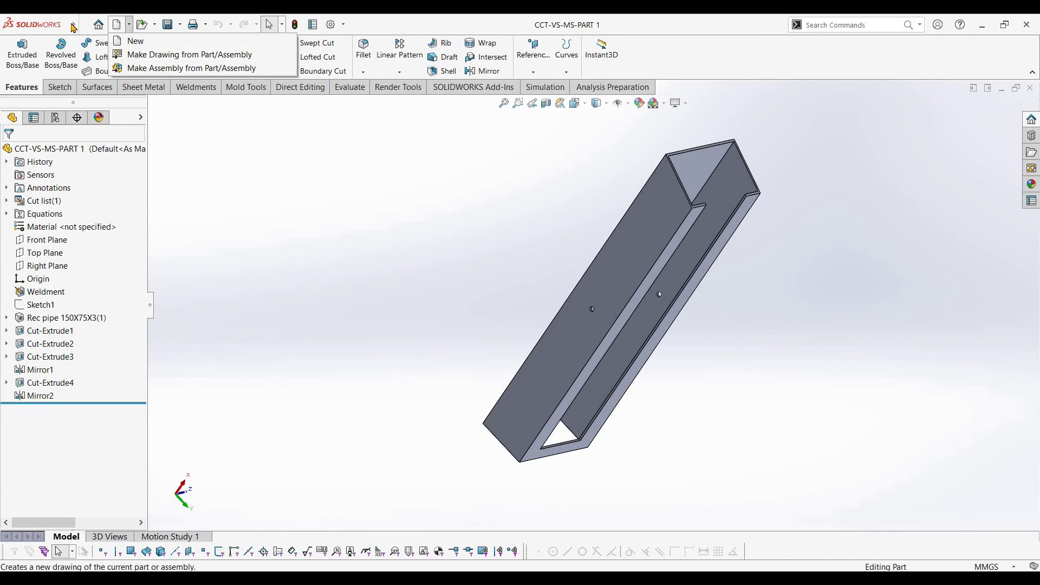
click(84, 25)
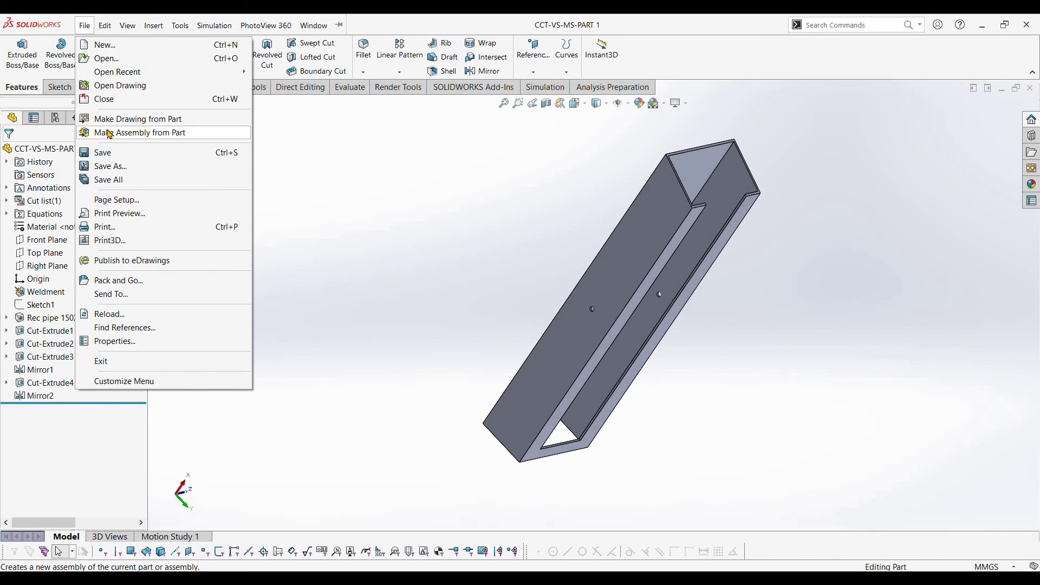
click(534, 205)
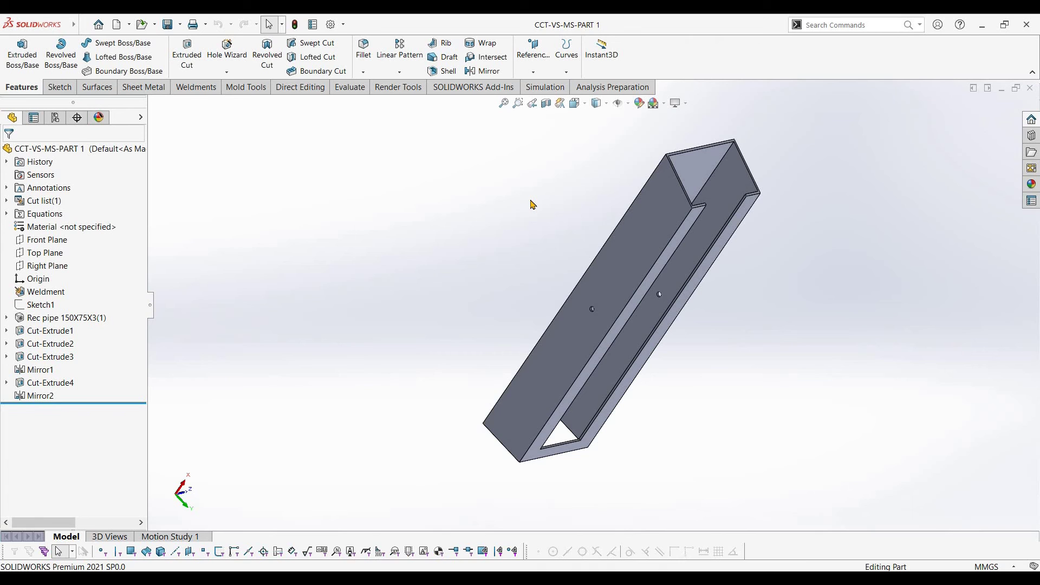
key(ctrl+n)
click(242, 198)
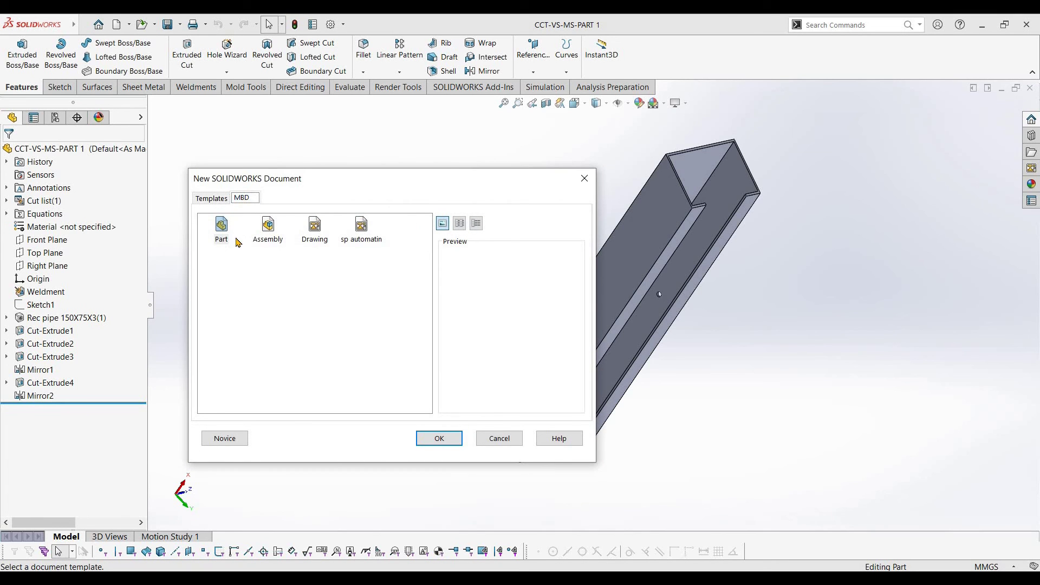
click(211, 198)
click(268, 230)
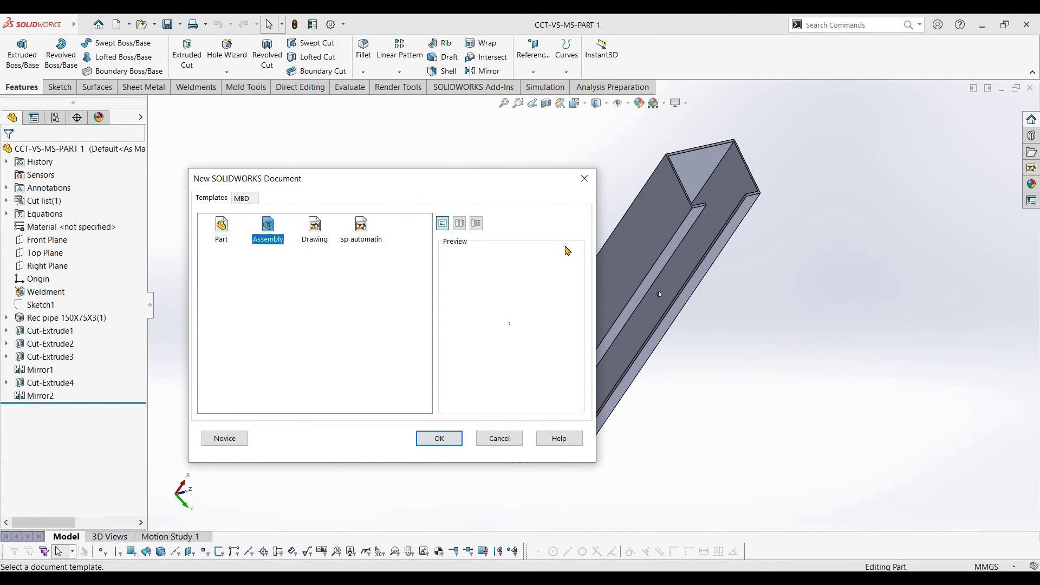
click(585, 178)
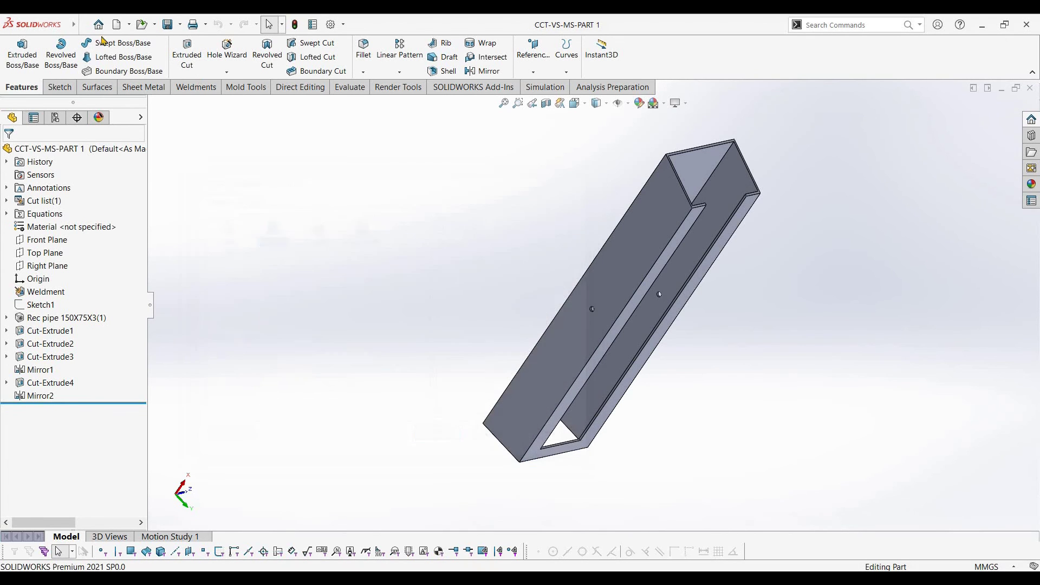
Make a new assembly from the open part using the Assembly template.
click(129, 24)
key(Return)
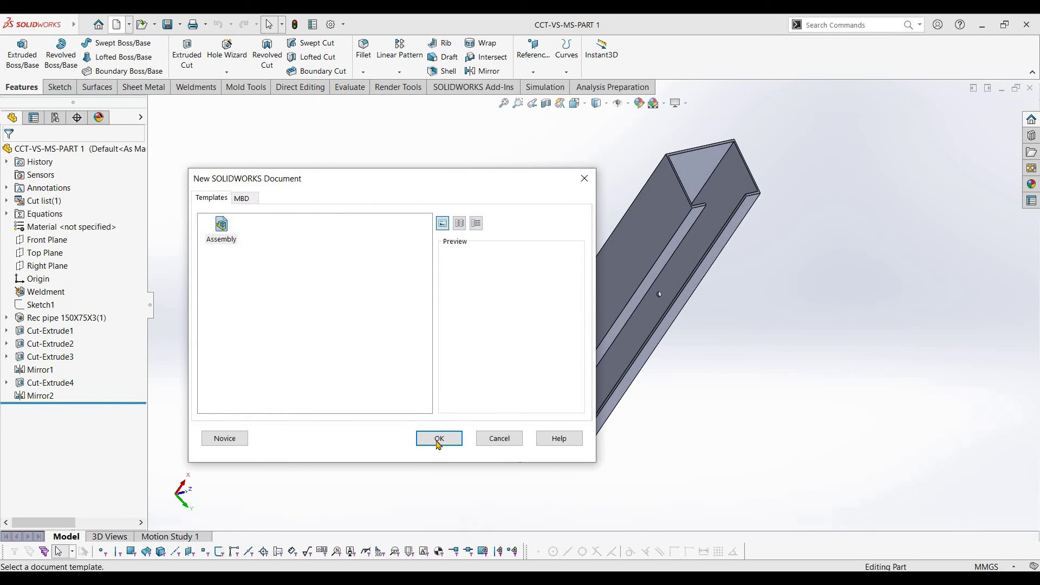
click(427, 436)
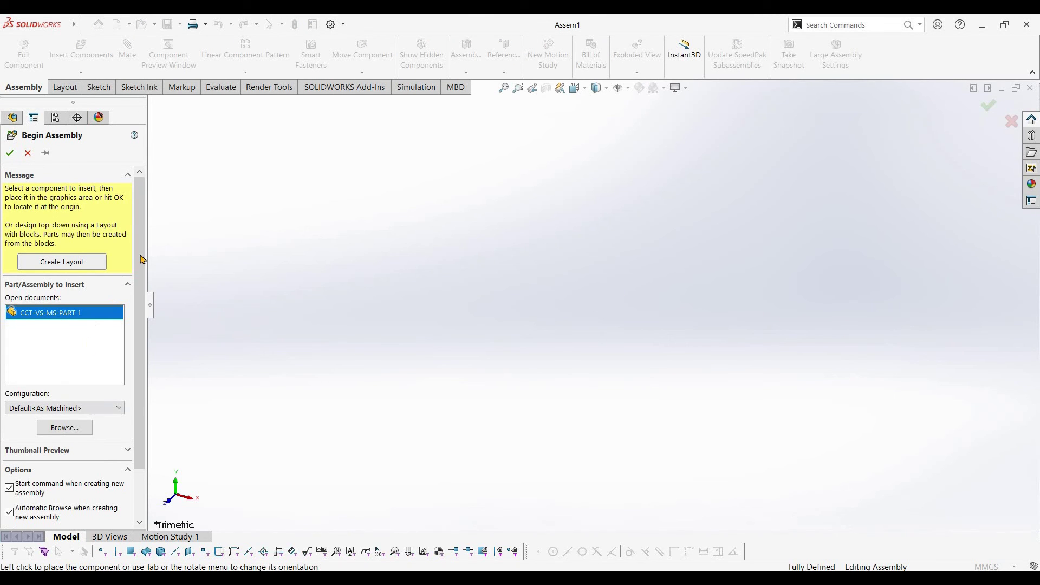
Rotate CCT-VS-MS-PART 1 in 90° increments until it stands upright with its large cutout facing forward, and place it in the assembly.
scroll(142, 347, down, 2)
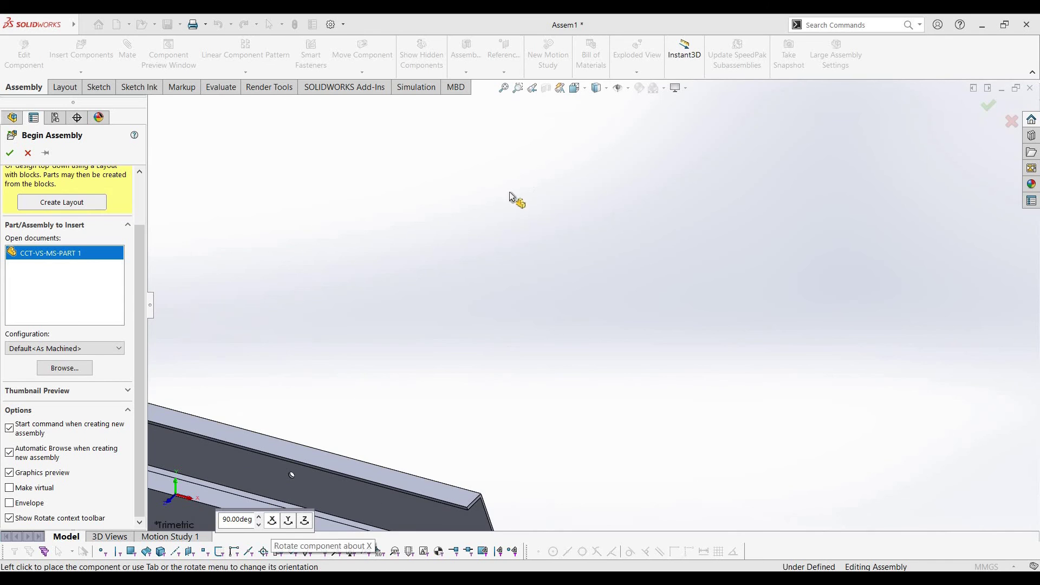
click(274, 527)
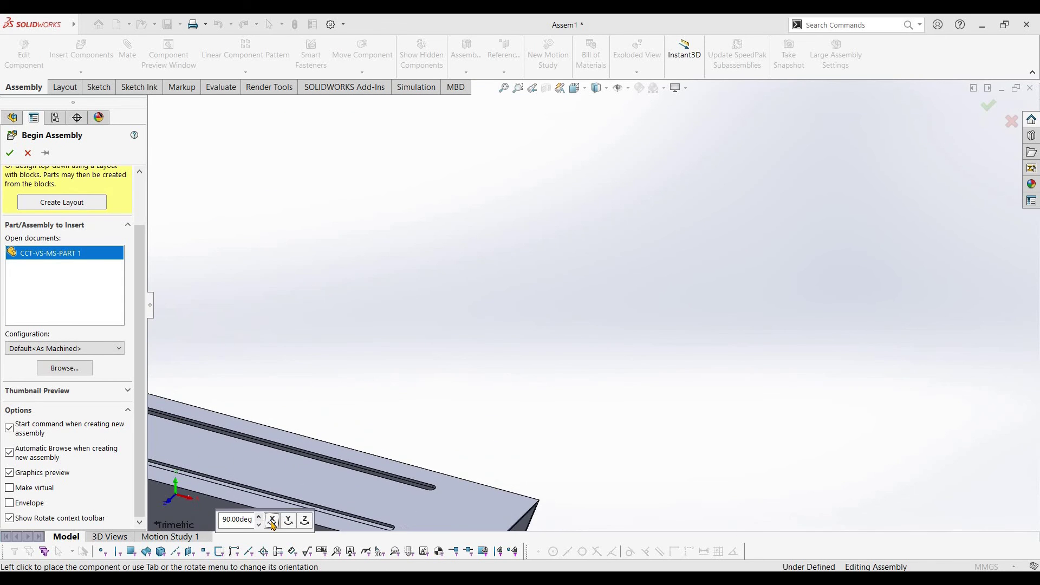
click(272, 524)
click(290, 521)
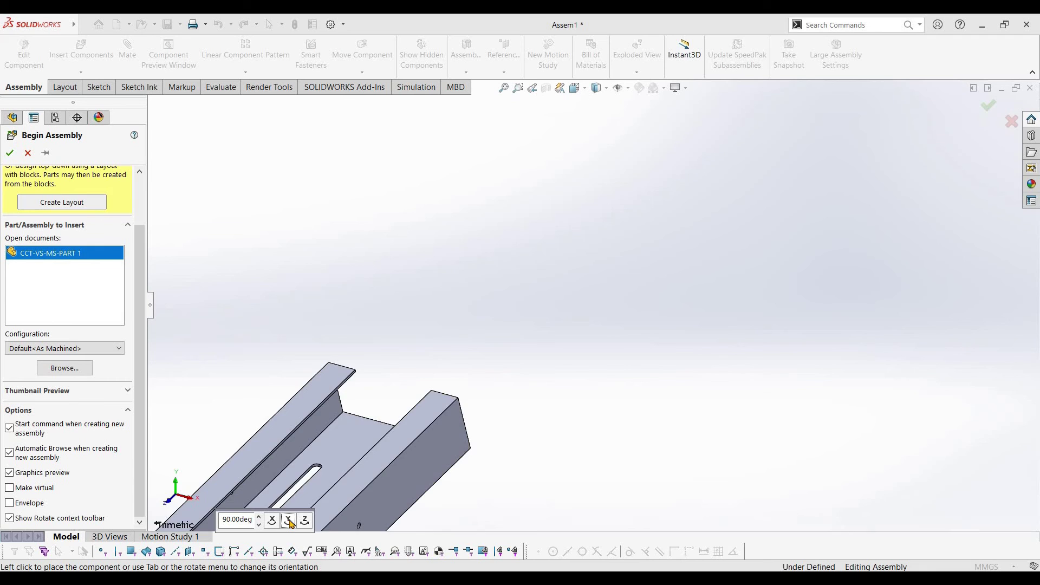
click(290, 521)
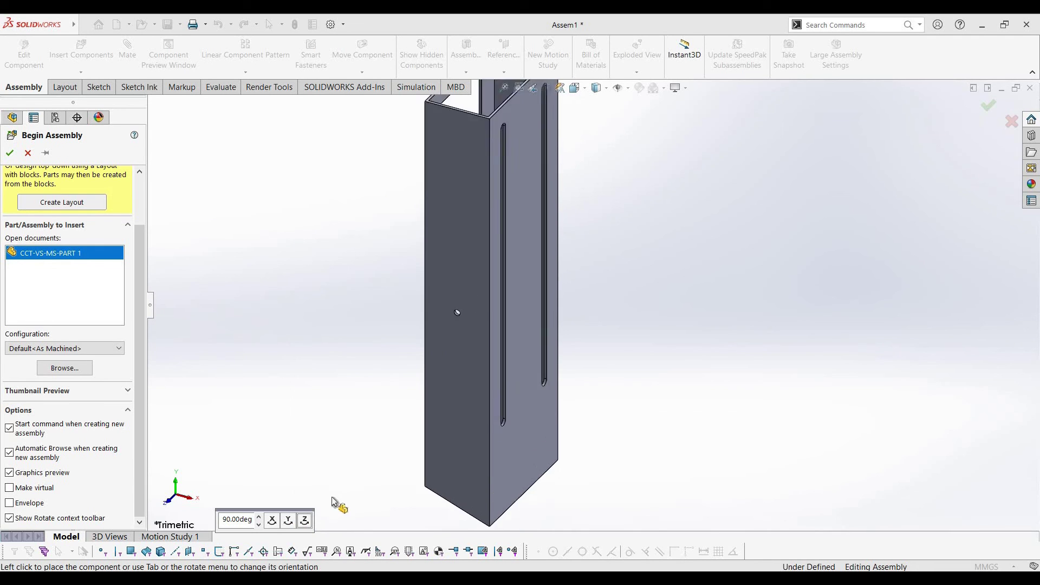
click(273, 523)
click(273, 523)
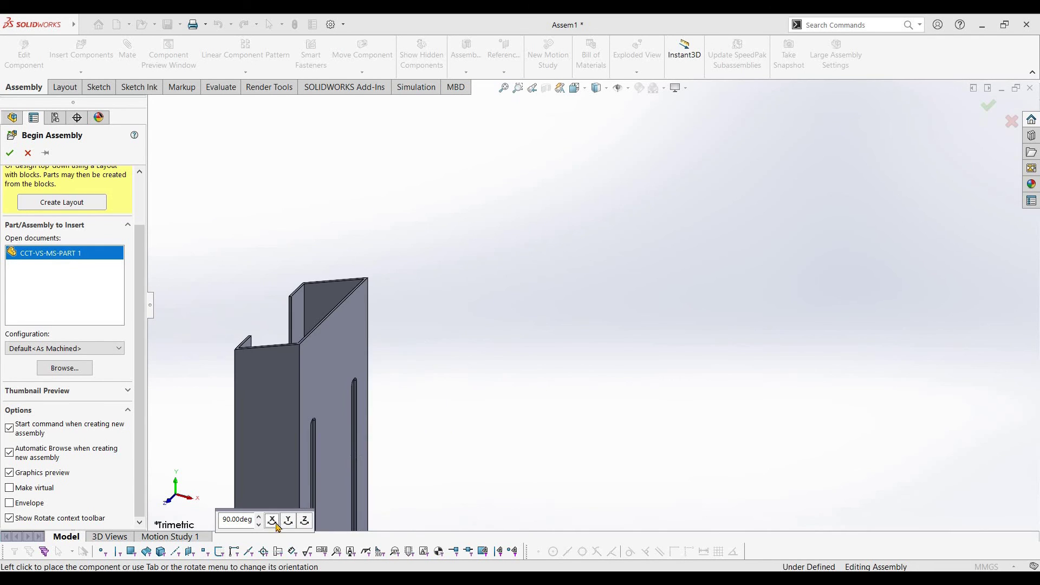
click(289, 523)
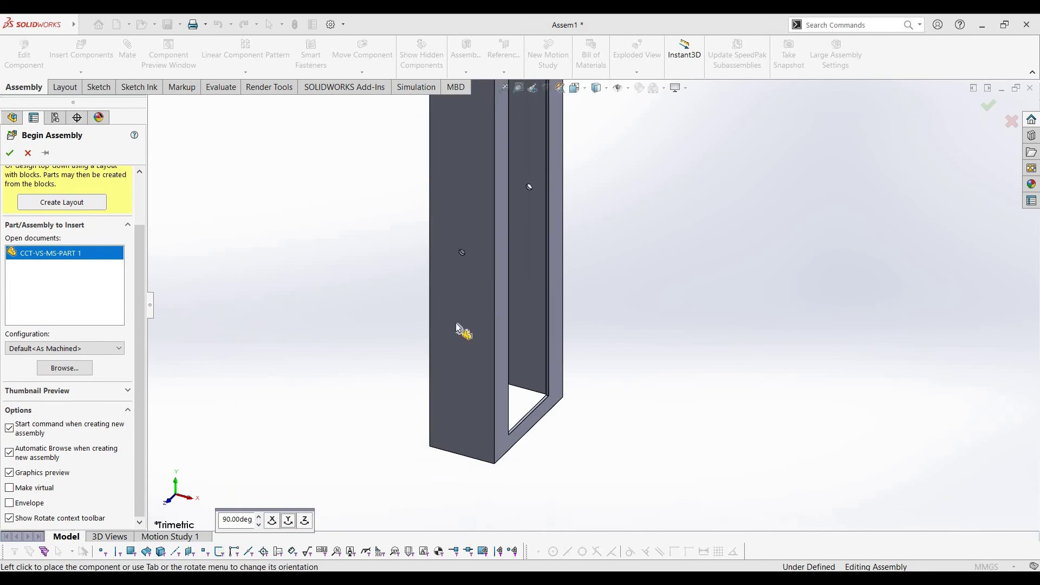
click(306, 522)
click(306, 522)
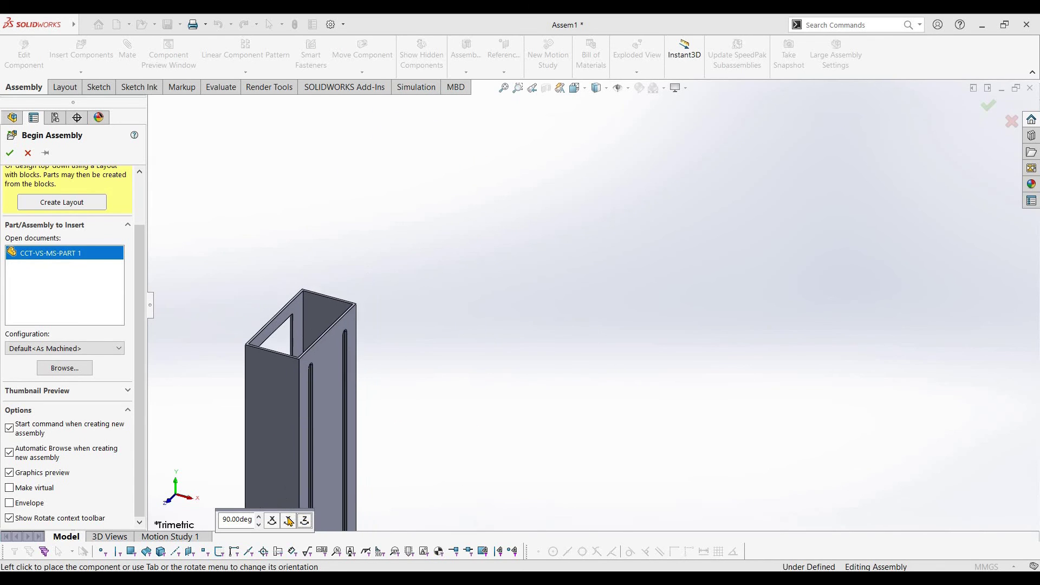
click(289, 521)
click(290, 518)
scroll(492, 327, up, 1)
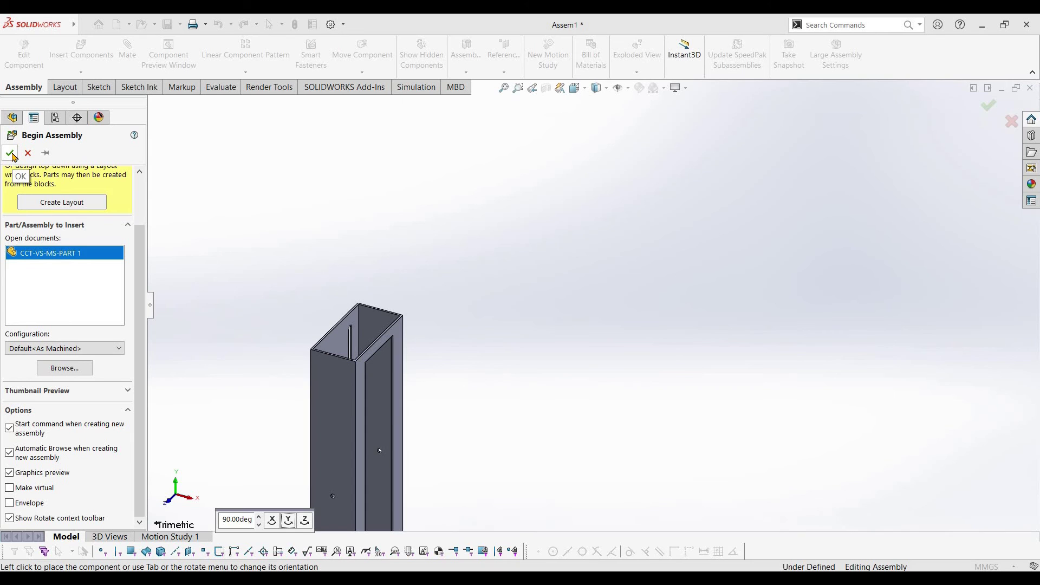
click(593, 303)
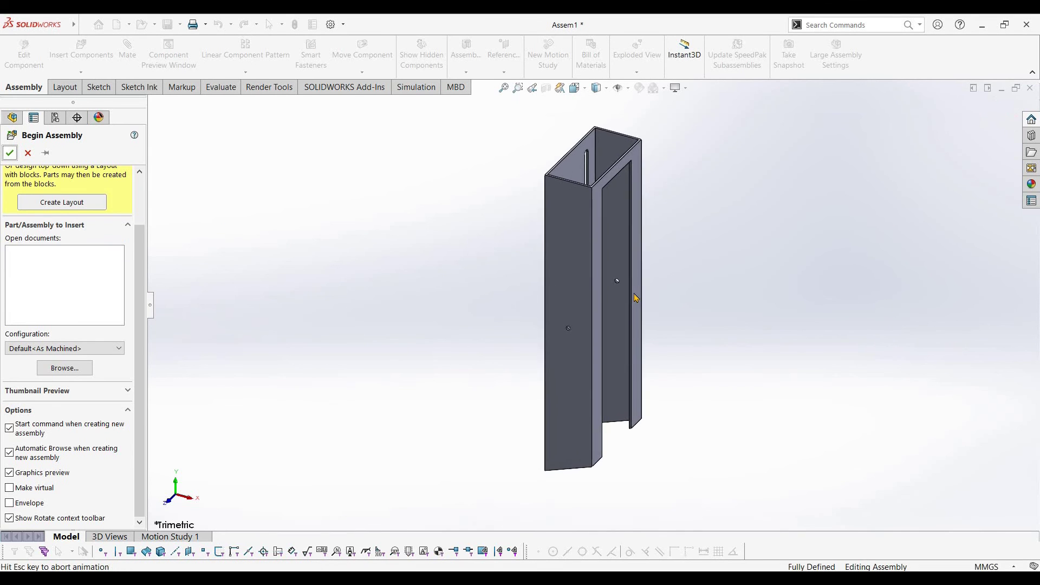
Compare the assembly's Front, Top and Right planes with the part's own reference planes.
middle_drag(664, 208, 813, 240)
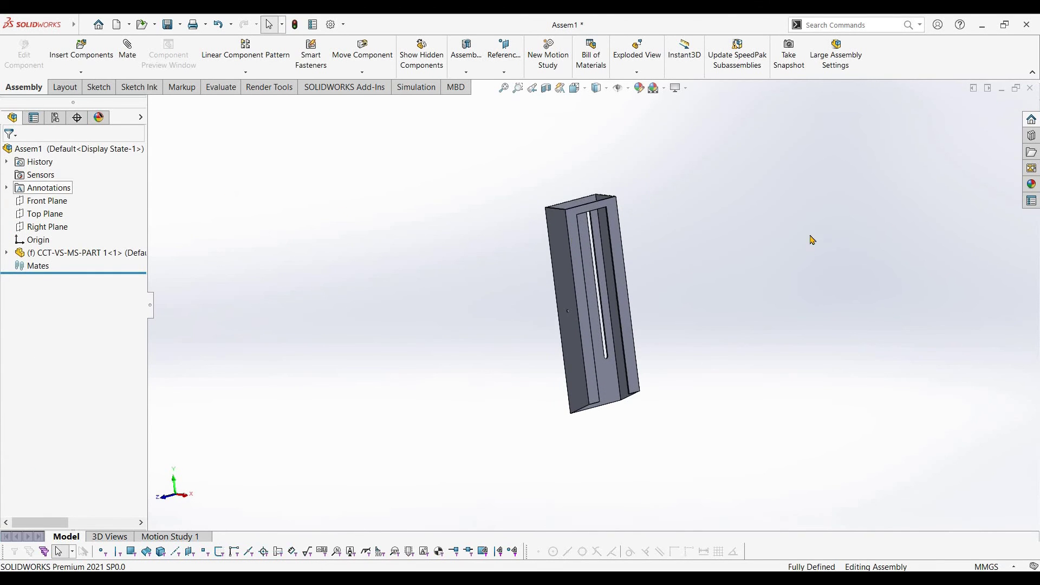
middle_drag(634, 189, 649, 207)
click(607, 88)
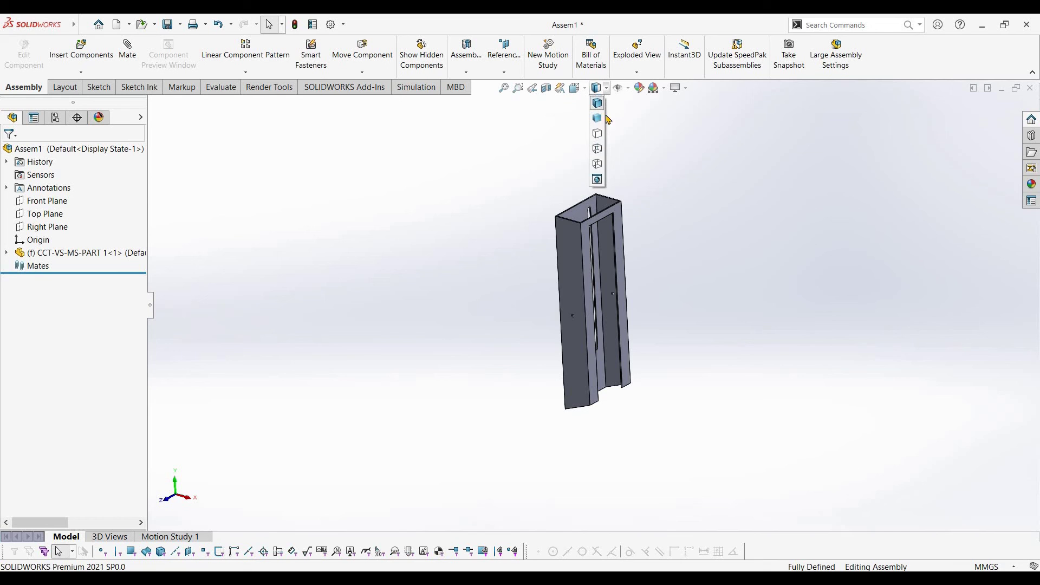
click(627, 88)
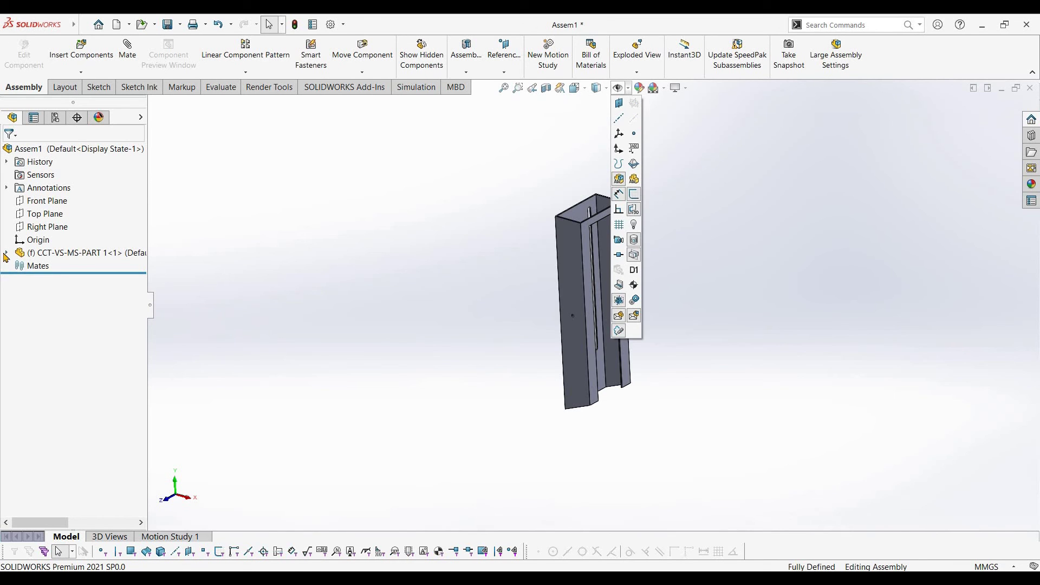
click(39, 202)
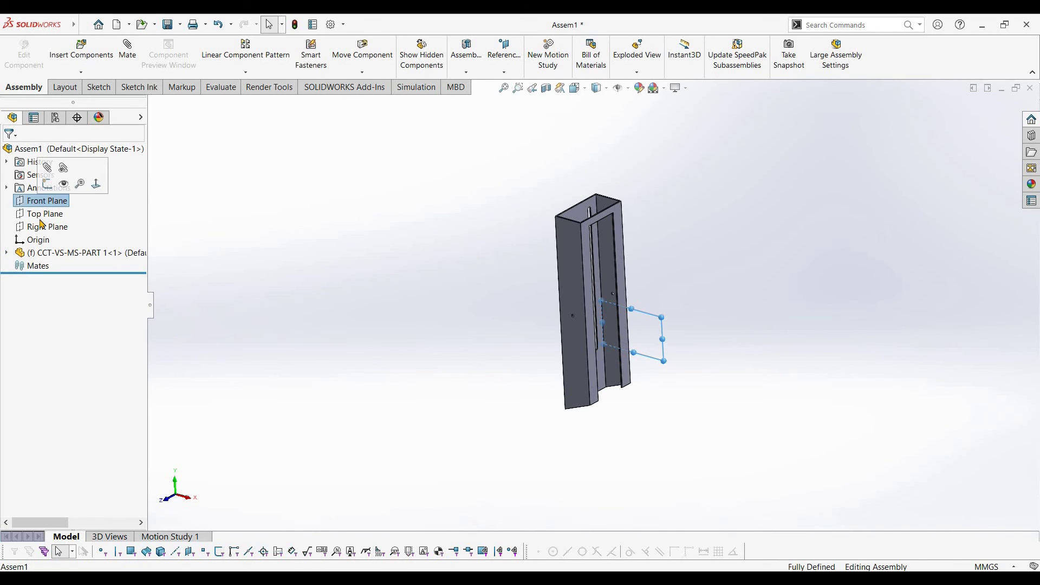
click(43, 214)
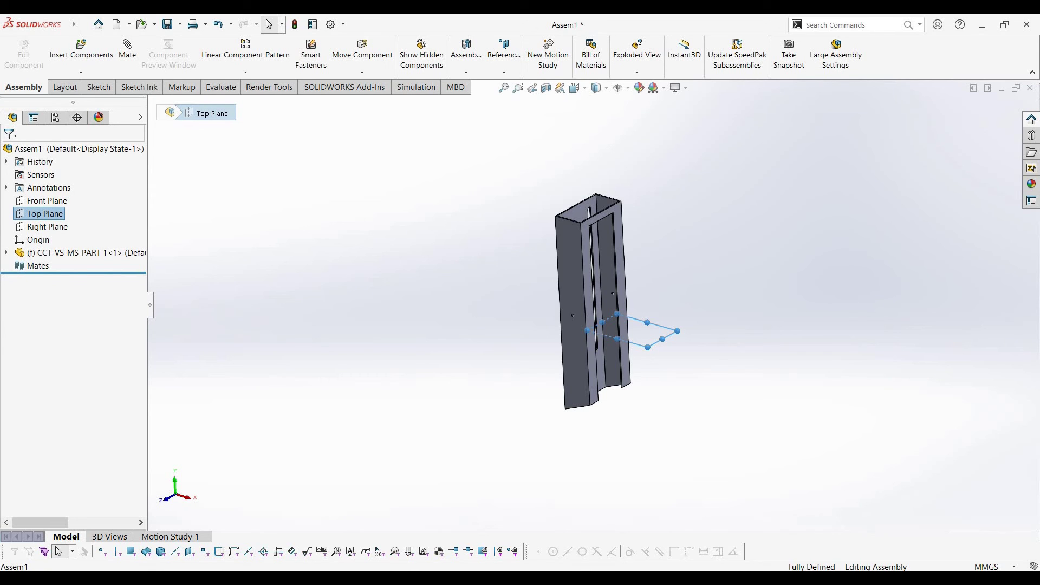
click(41, 227)
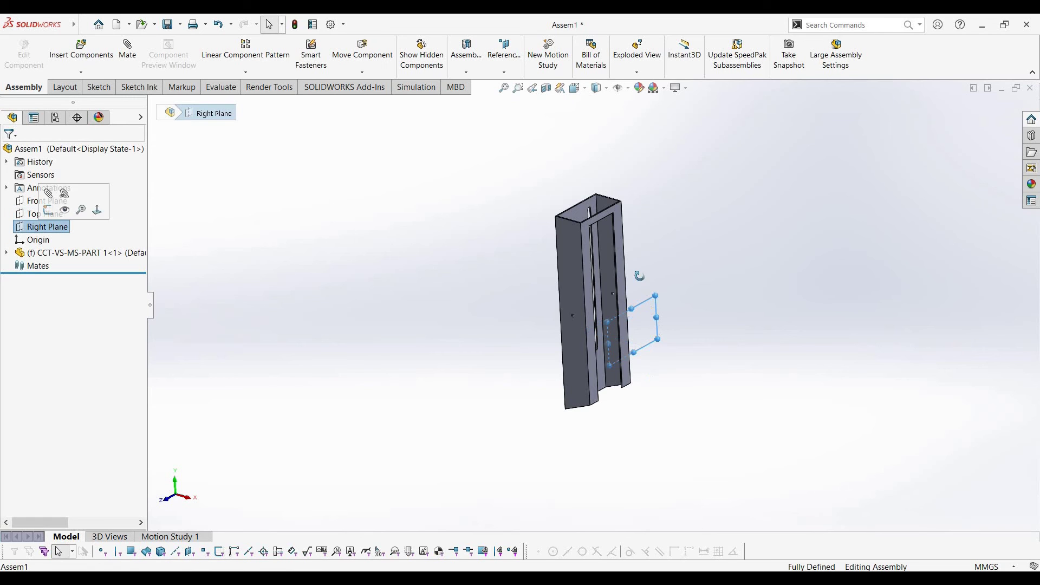
click(80, 209)
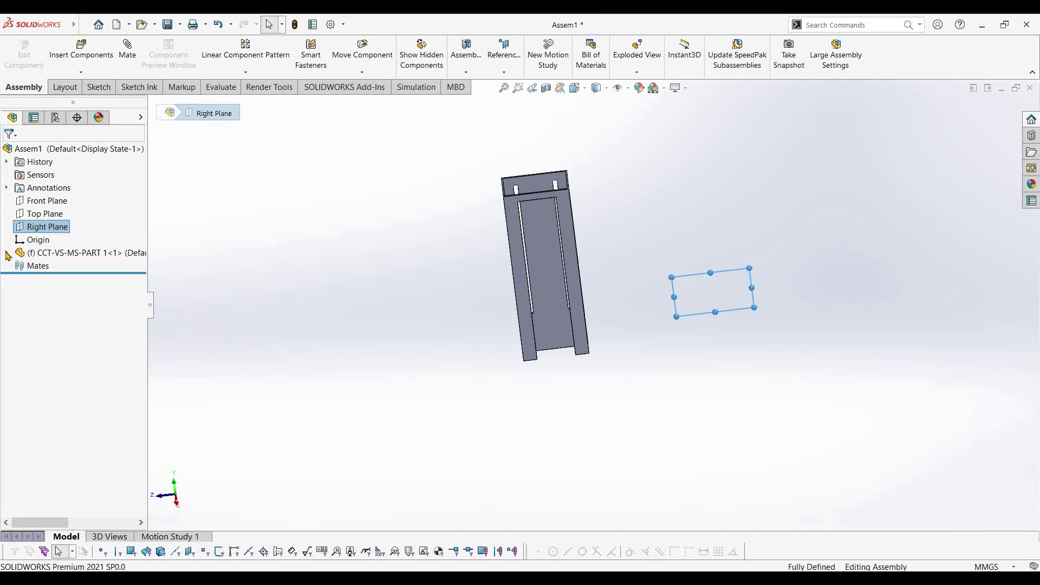
click(59, 344)
click(63, 370)
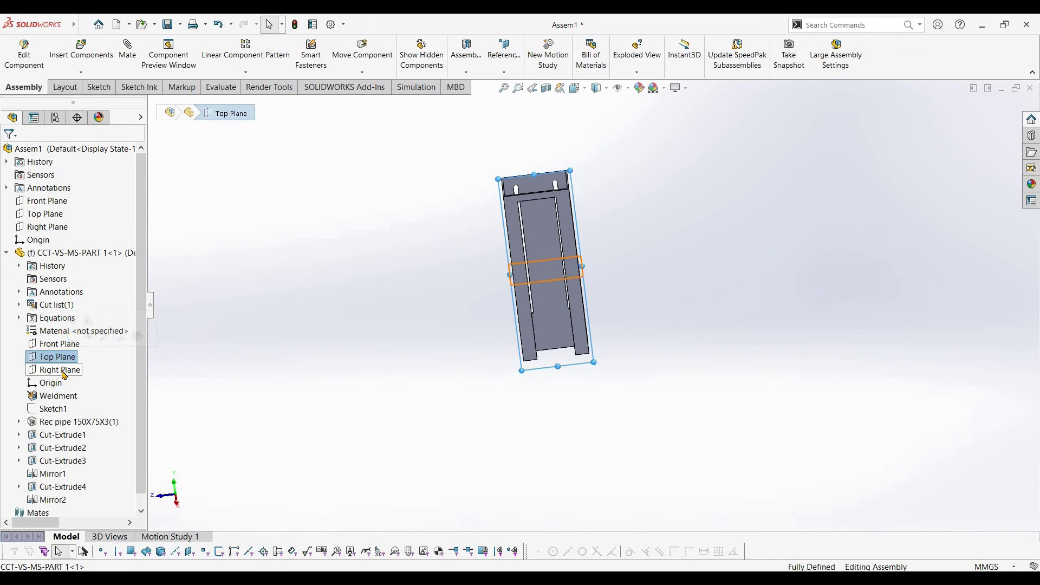
click(38, 227)
click(23, 211)
click(23, 202)
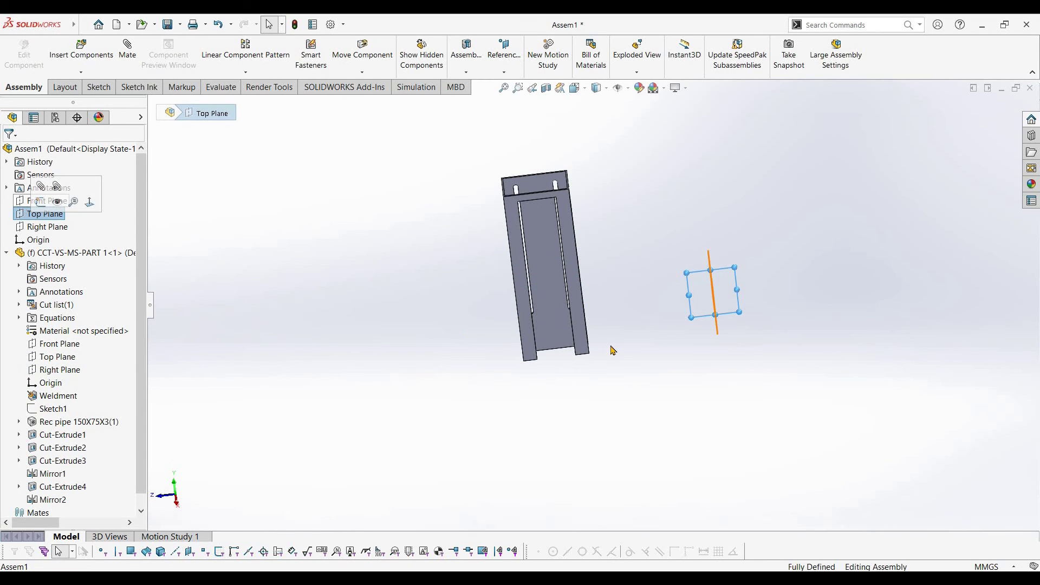
Change CCT-VS-MS-PART 1 from fixed to floating and move it freely in the assembly.
mouse_move(657, 283)
middle_down()
mouse_move(639, 288)
mouse_move(653, 261)
mouse_move(633, 302)
mouse_move(596, 325)
mouse_move(604, 361)
middle_up()
drag(583, 325, 645, 267)
scroll(646, 267, up, 2)
right_click(40, 254)
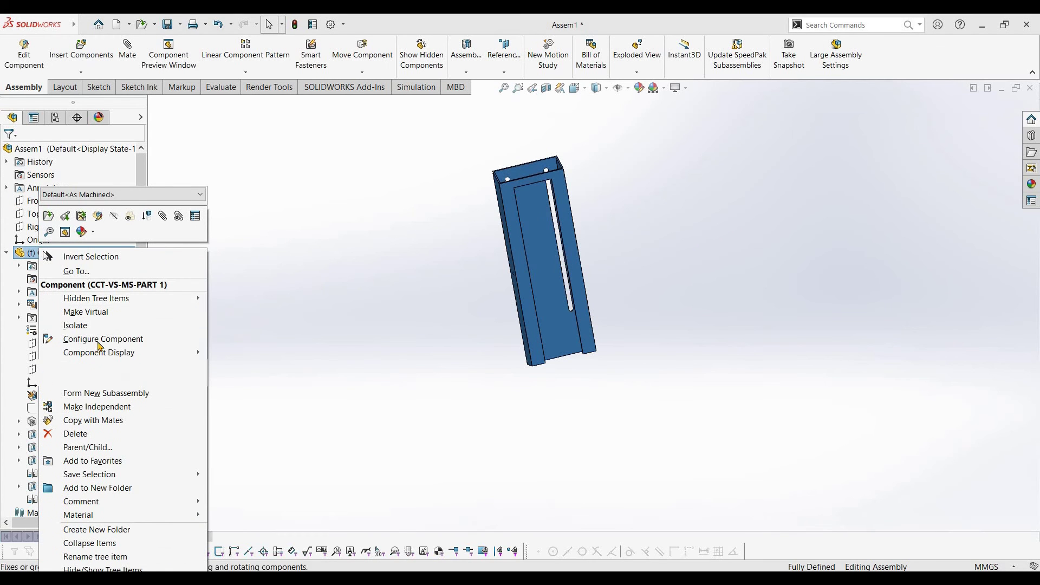
click(71, 364)
click(594, 381)
drag(585, 342, 598, 390)
Turn on the display of planes and show the Front, Top and Right planes of CCT-VS-MS-PART 1.
click(627, 89)
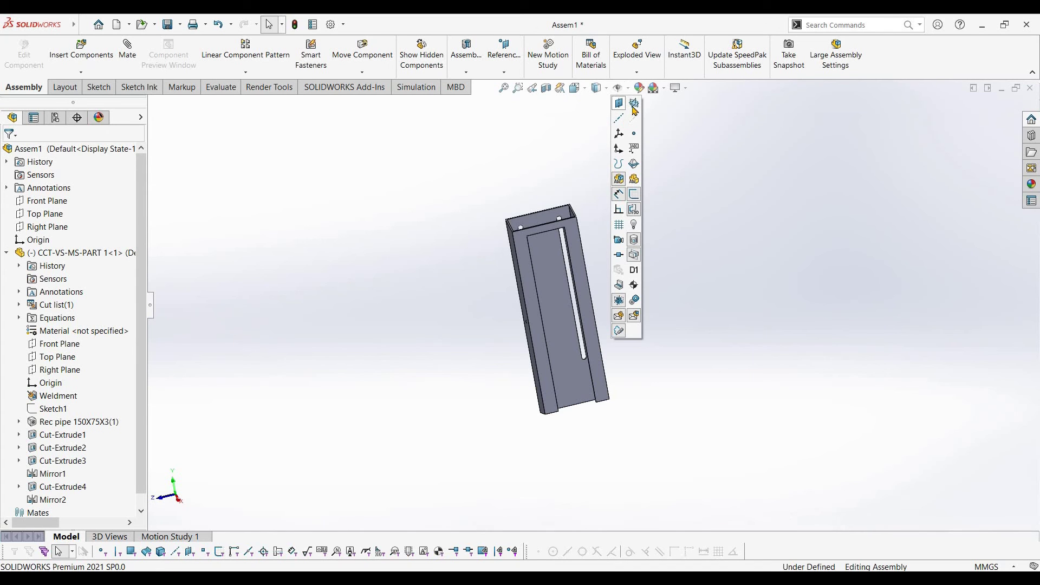
click(633, 102)
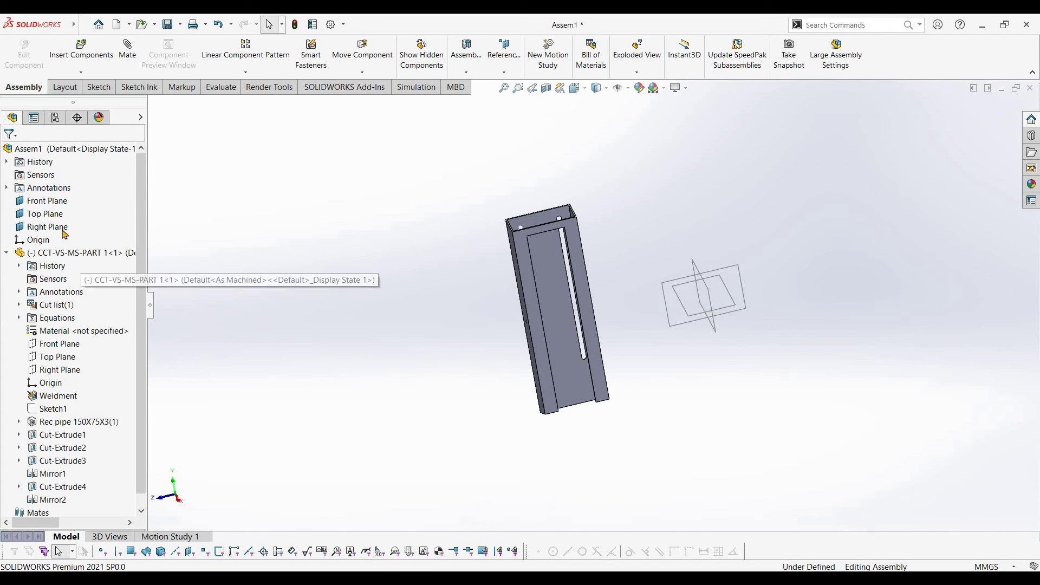
click(59, 344)
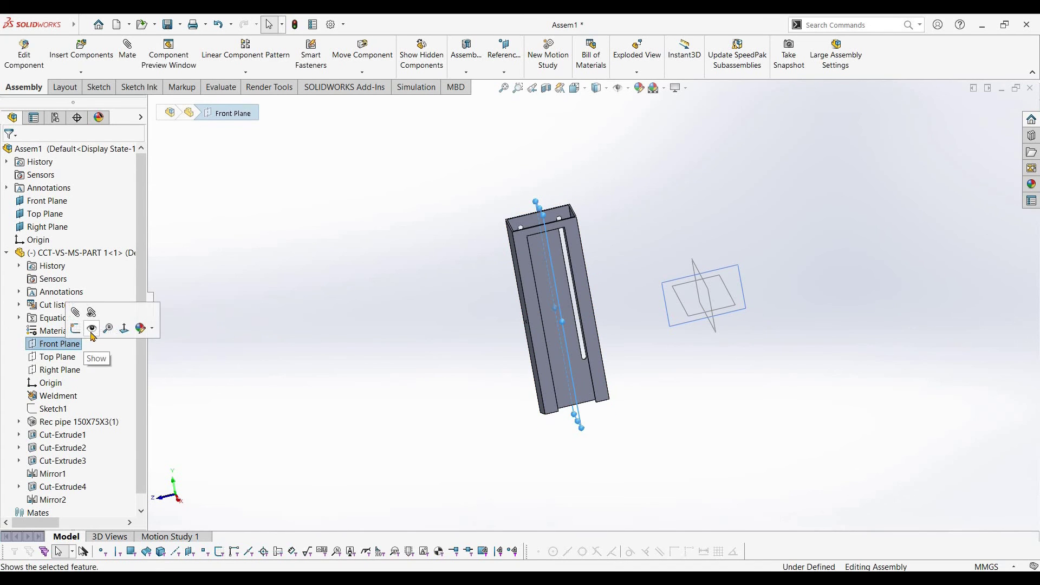
click(75, 357)
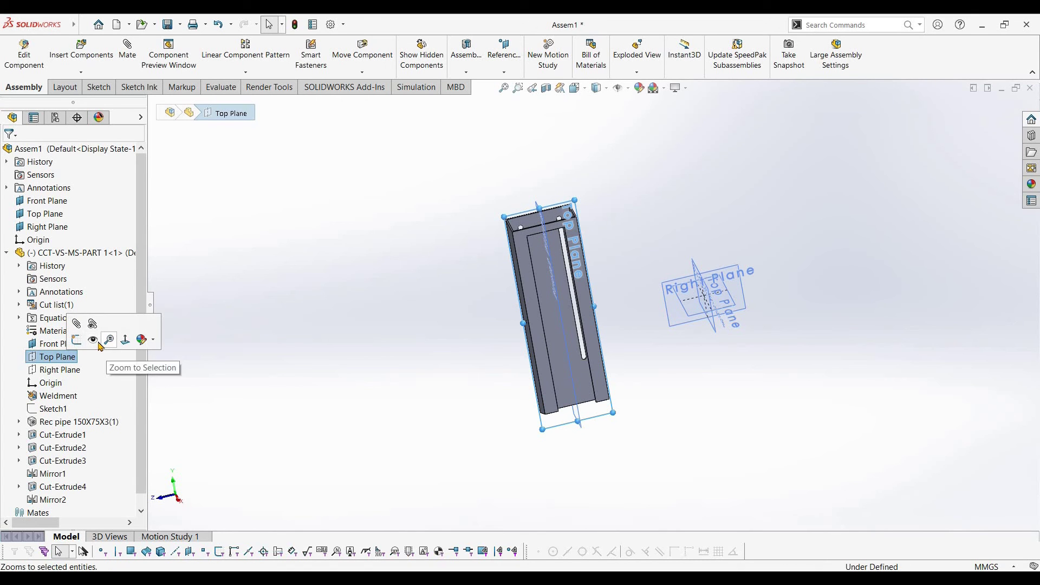
click(57, 370)
Add a coincident mate between the Right Plane of CCT-VS-MS-PART 1 and the assembly's Top Plane.
middle_drag(623, 325, 600, 279)
scroll(608, 292, down, 3)
scroll(591, 301, up, 2)
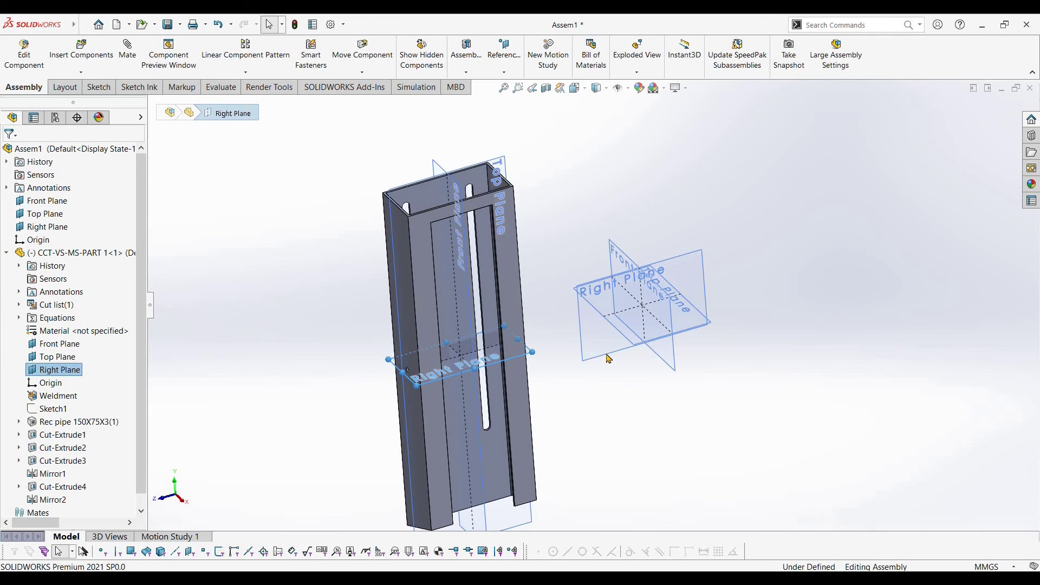
scroll(599, 318, up, 1)
middle_drag(611, 341, 577, 342)
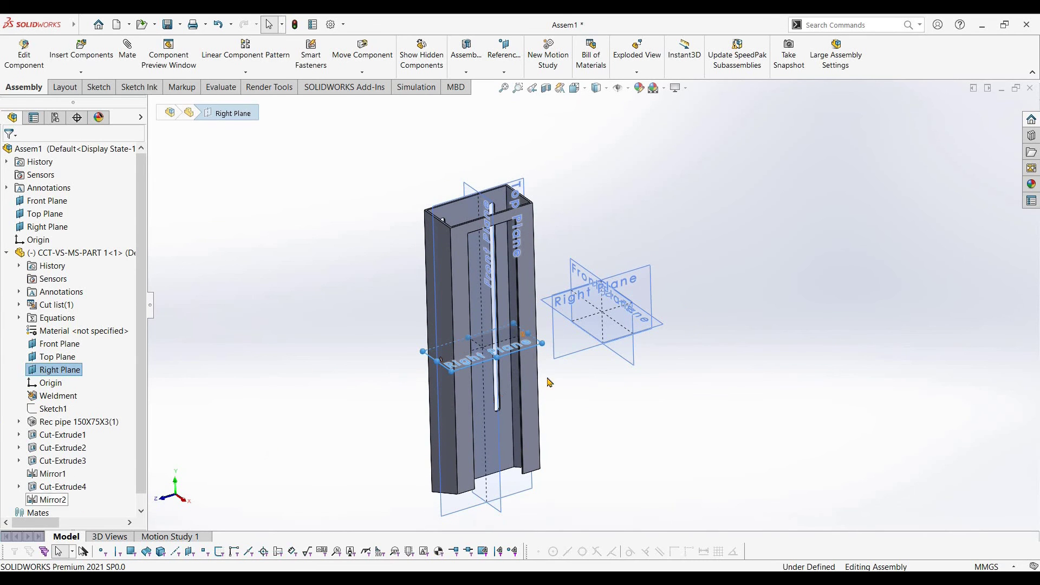
middle_drag(642, 322, 527, 344)
scroll(541, 340, down, 3)
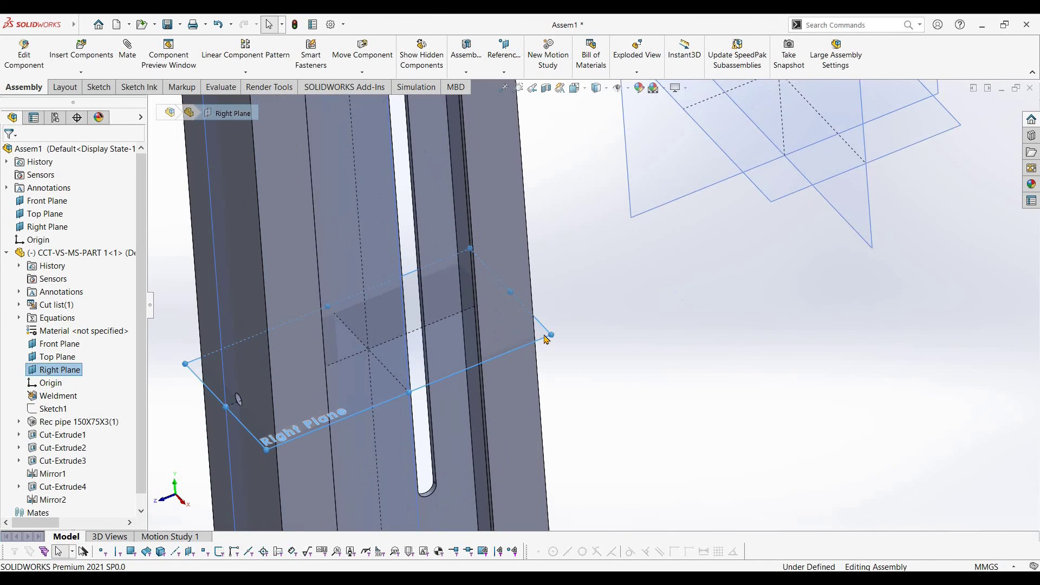
scroll(657, 236, up, 2)
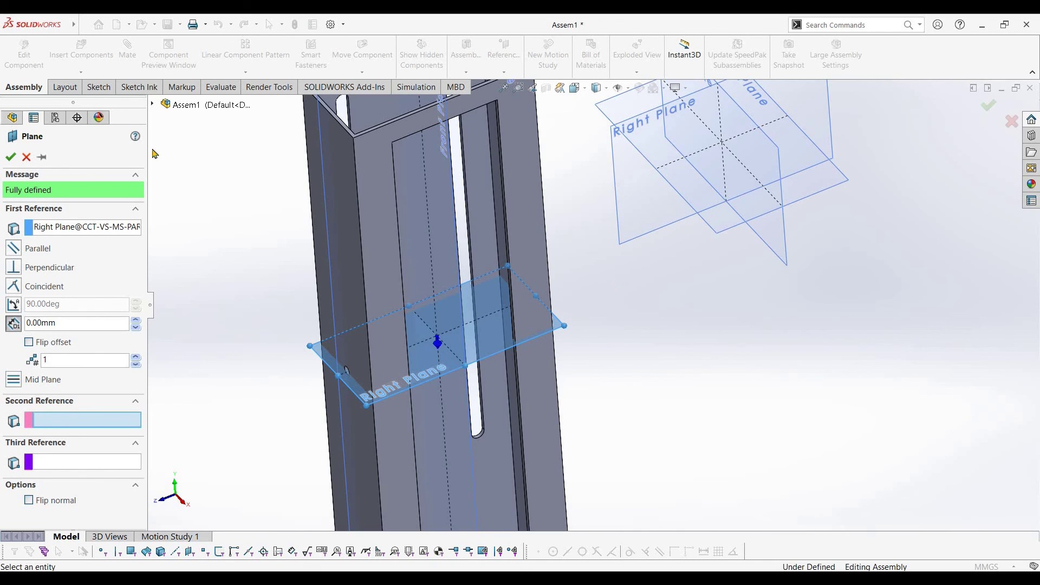
key(Escape)
click(127, 54)
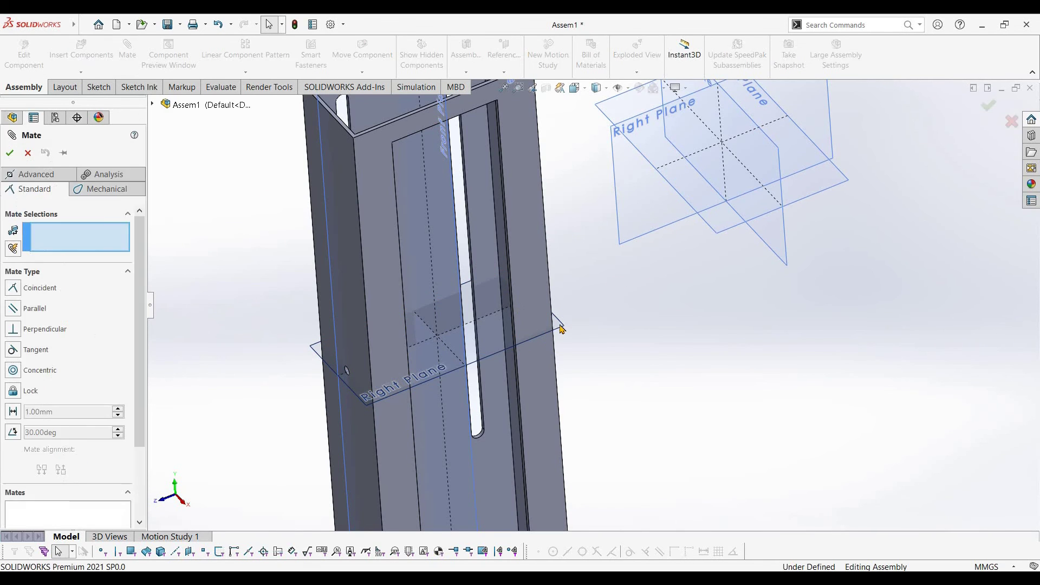
click(564, 328)
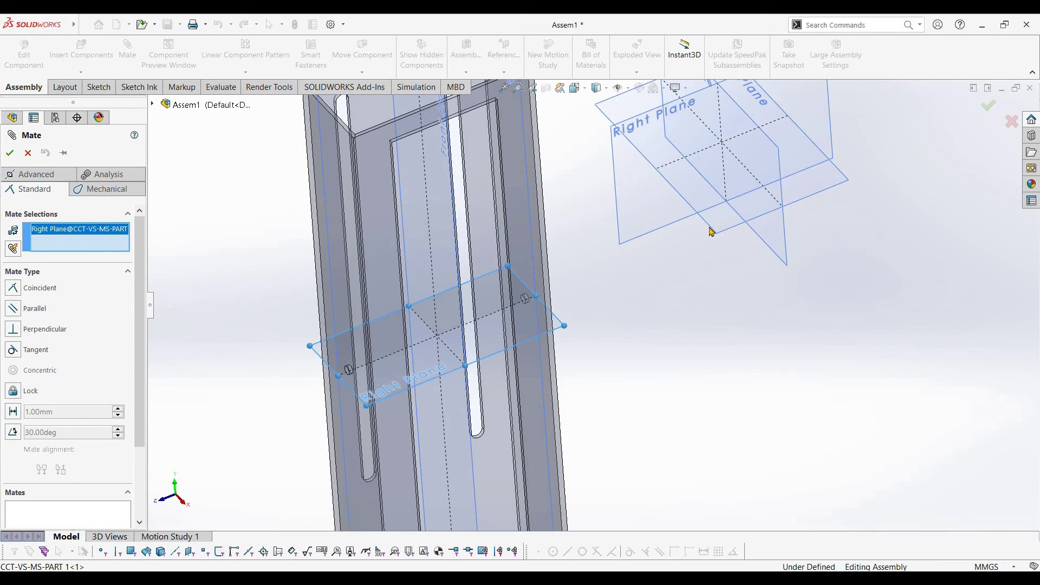
click(712, 232)
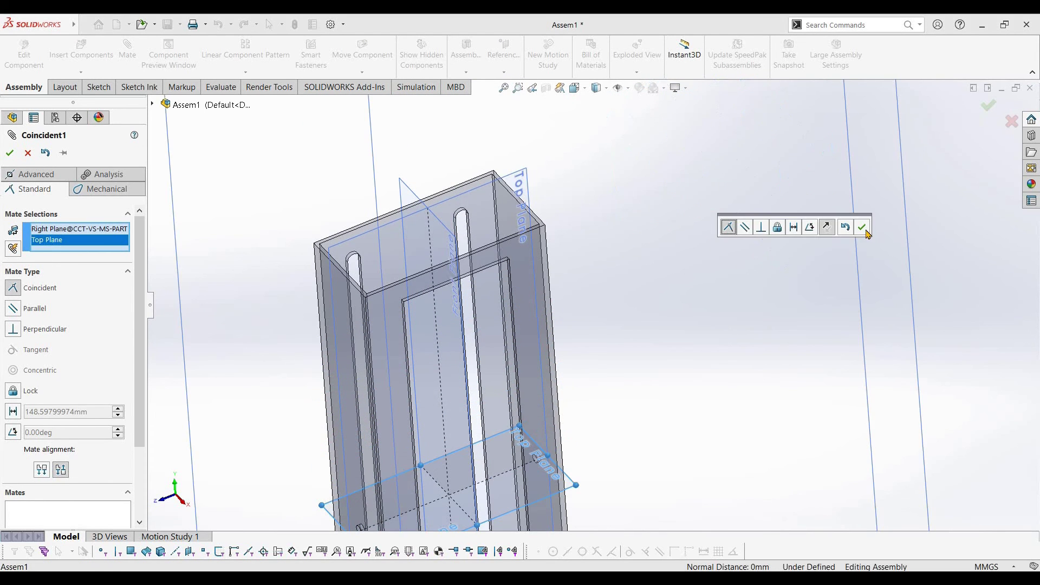
click(858, 230)
Add a coincident mate between the Front Plane of CCT-VS-MS-PART 1 and the assembly's Front Plane.
scroll(715, 277, up, 5)
middle_drag(655, 369, 625, 412)
middle_drag(603, 368, 626, 363)
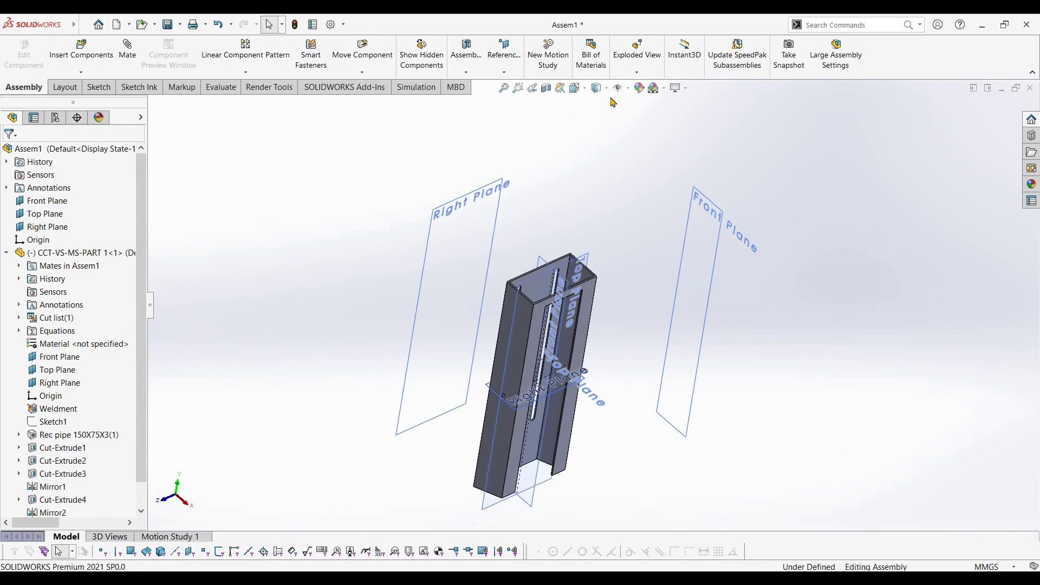
click(627, 87)
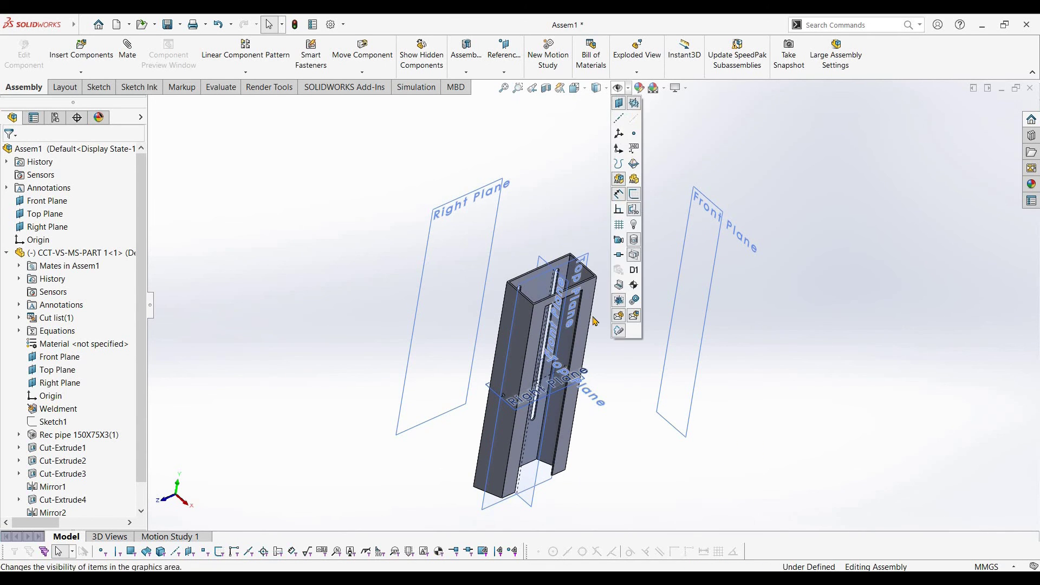
middle_drag(628, 351, 542, 264)
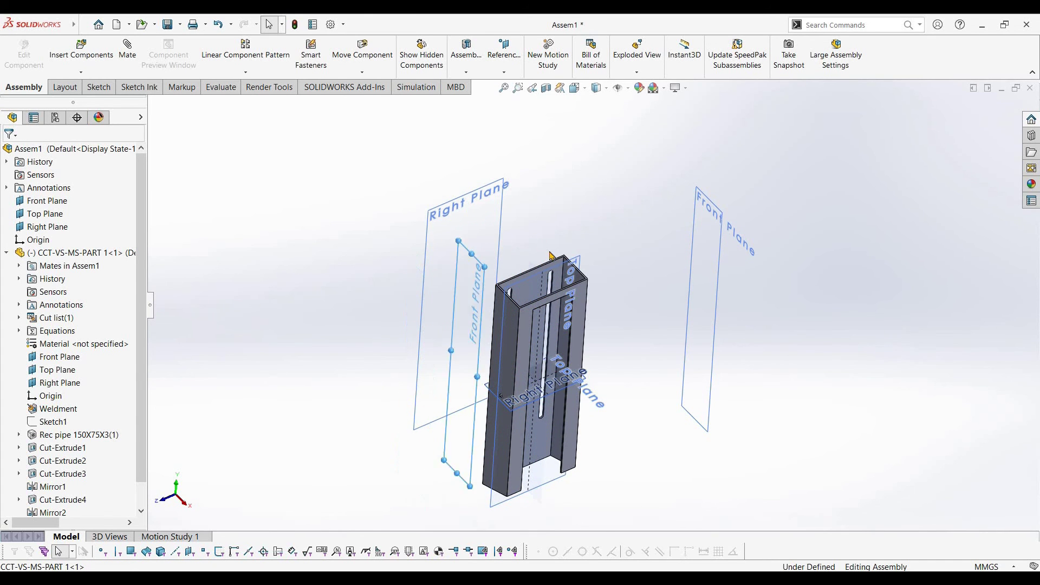
middle_drag(539, 260, 524, 251)
scroll(524, 252, down, 3)
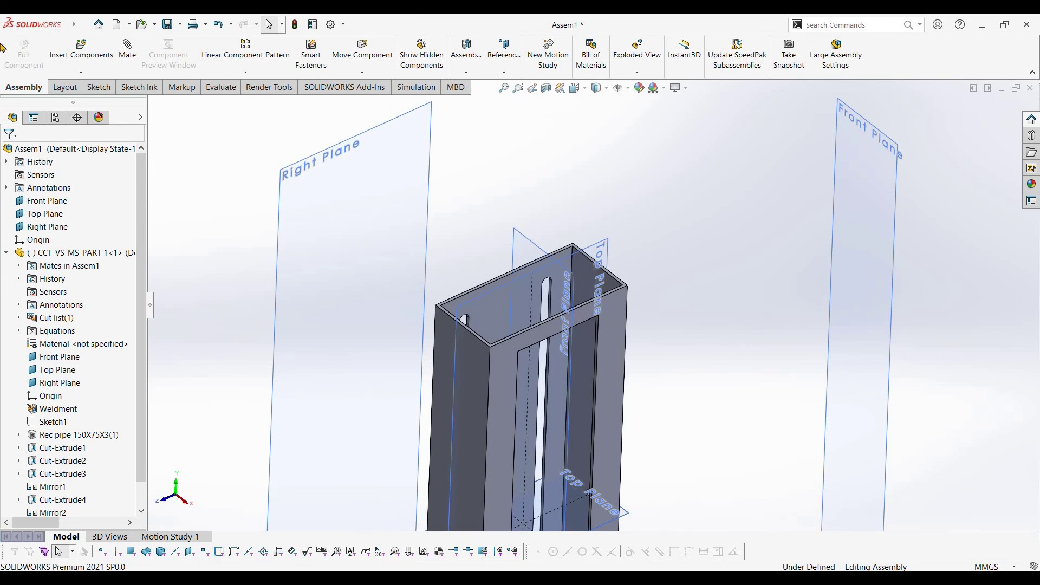
click(128, 60)
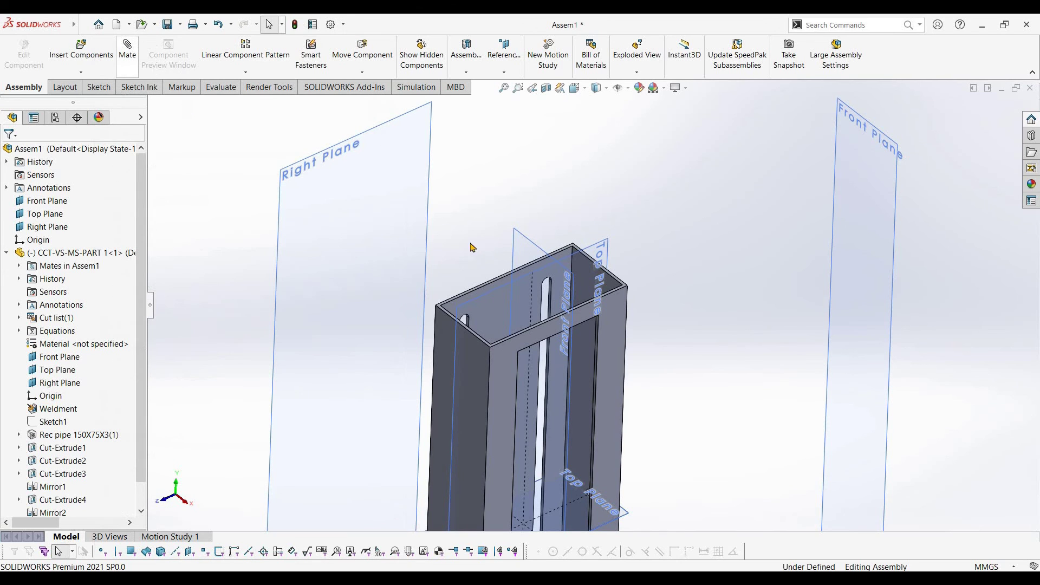
click(519, 236)
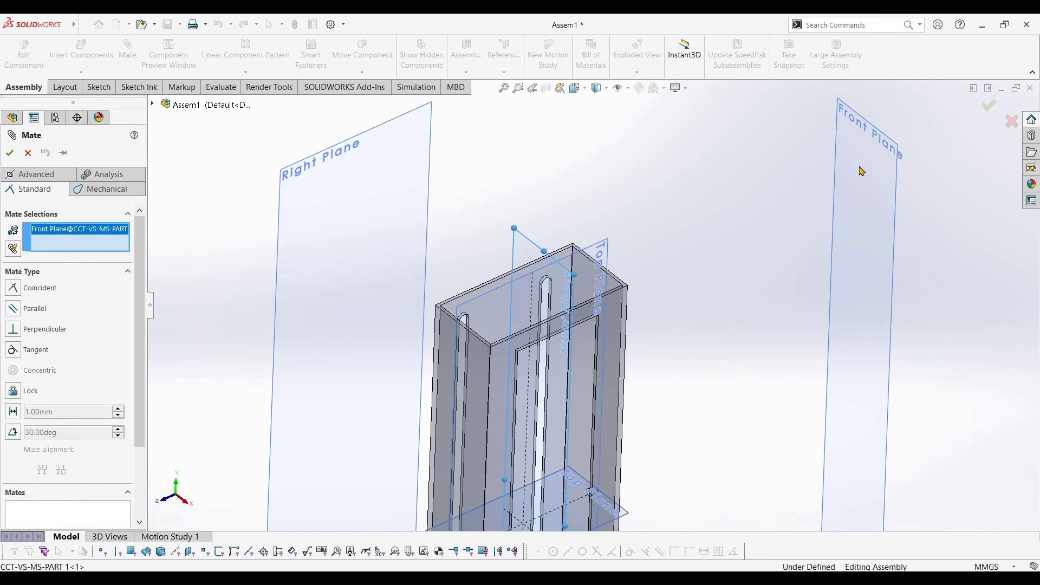
click(891, 143)
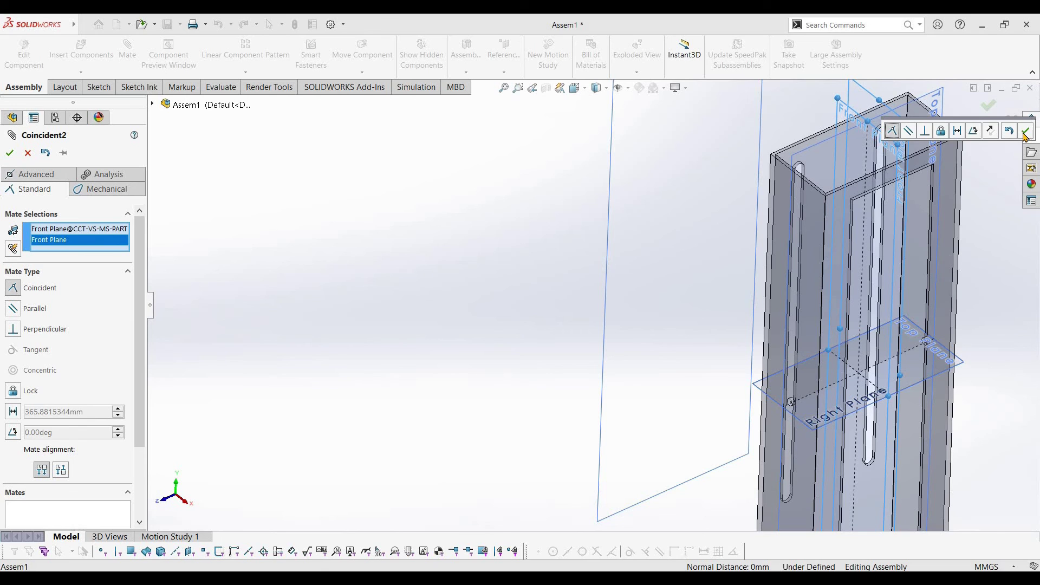
key(Return)
Add a coincident mate between the Top Plane of CCT-VS-MS-PART 1 and the assembly's Right Plane.
middle_drag(761, 243, 738, 169)
click(747, 169)
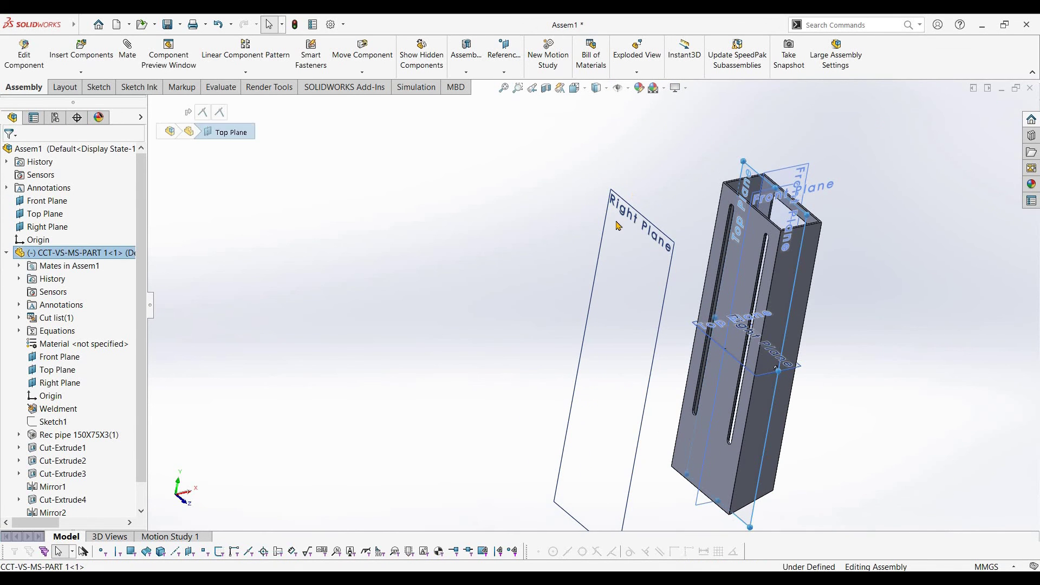
click(624, 204)
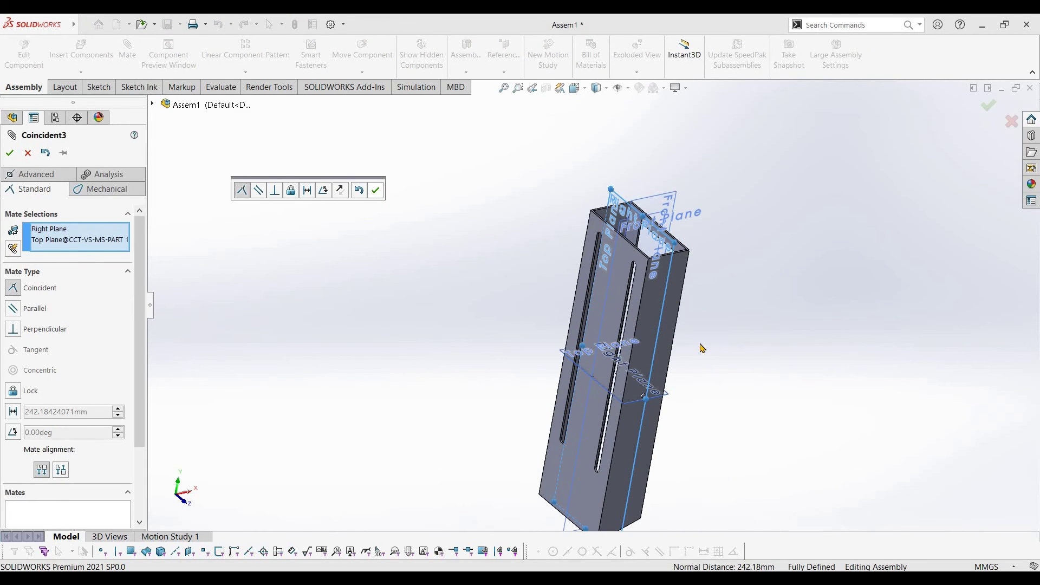
scroll(639, 276, up, 2)
middle_drag(581, 290, 517, 271)
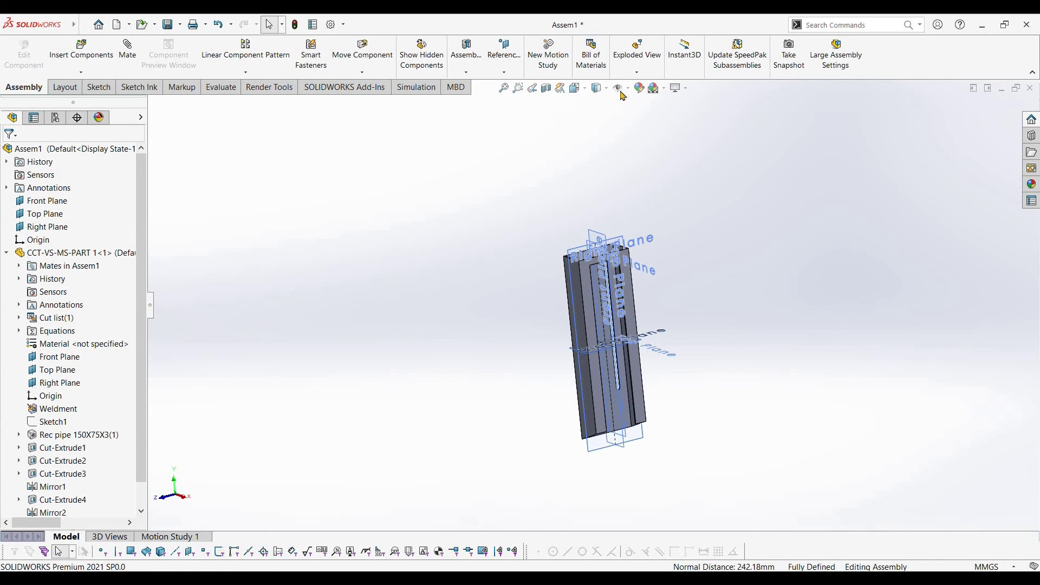
Hide all reference planes in the view and change the scene to a plain white background.
scroll(66, 351, down, 2)
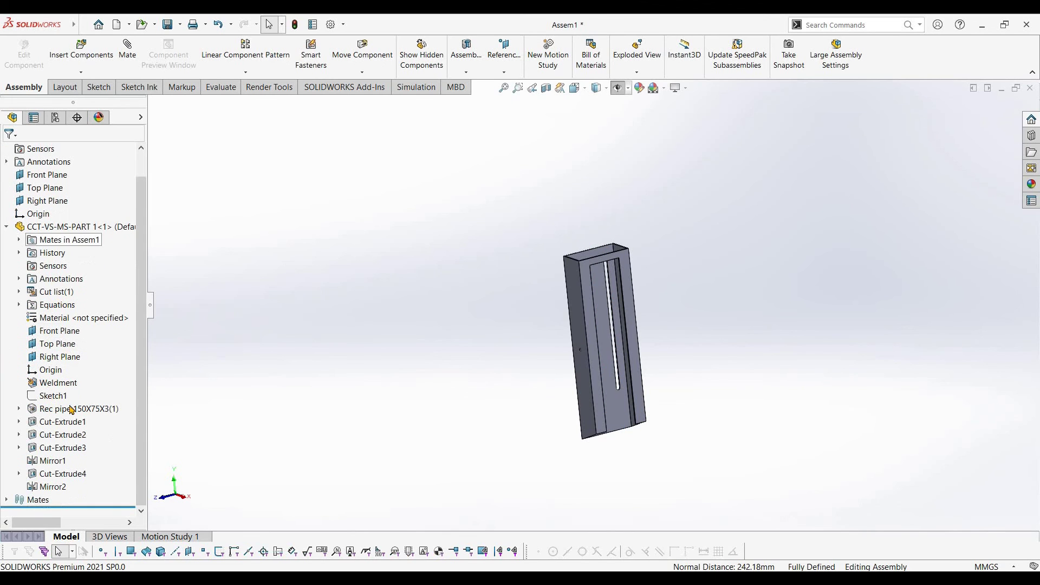
middle_drag(932, 401, 919, 397)
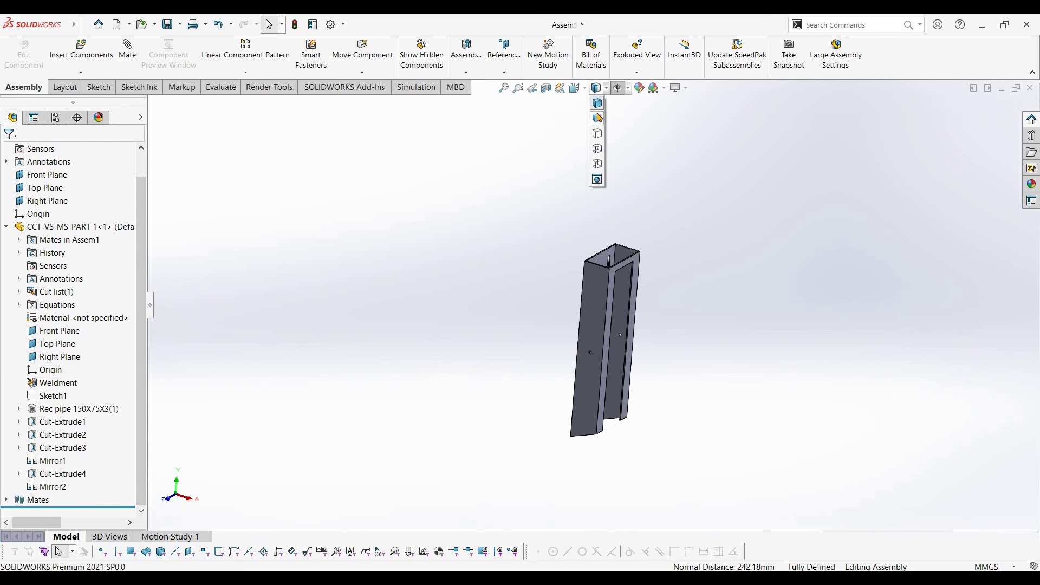
click(627, 90)
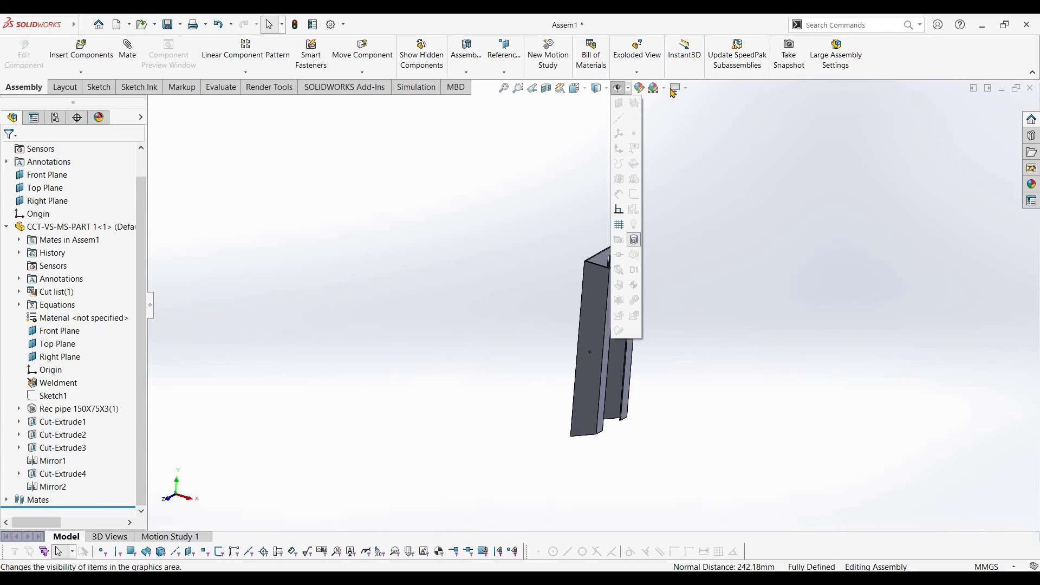
mouse_move(666, 92)
click(674, 116)
Open the file location of CCT-VS-MS-PART 1 in File Explorer and insert CCT-VS-MS-PART 2 from that folder, placing it beside the column.
middle_drag(595, 372, 550, 338)
scroll(572, 365, down, 1)
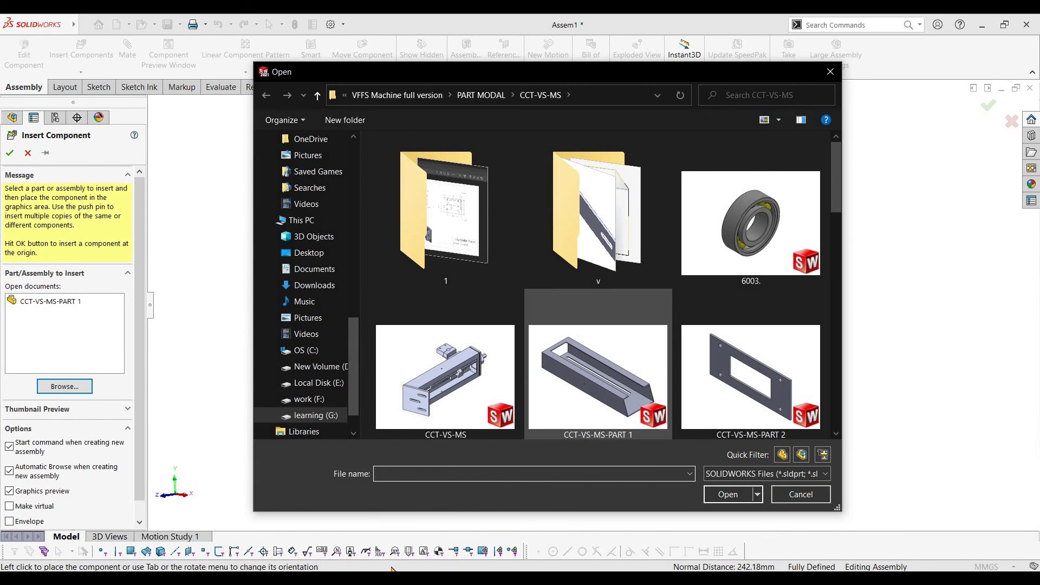
click(800, 494)
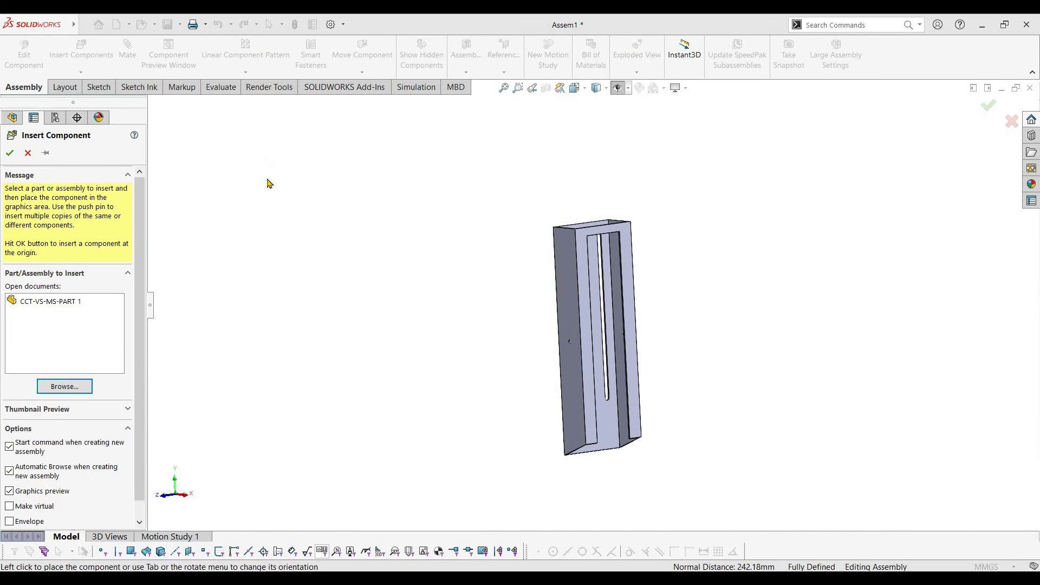
key(super+e)
click(523, 190)
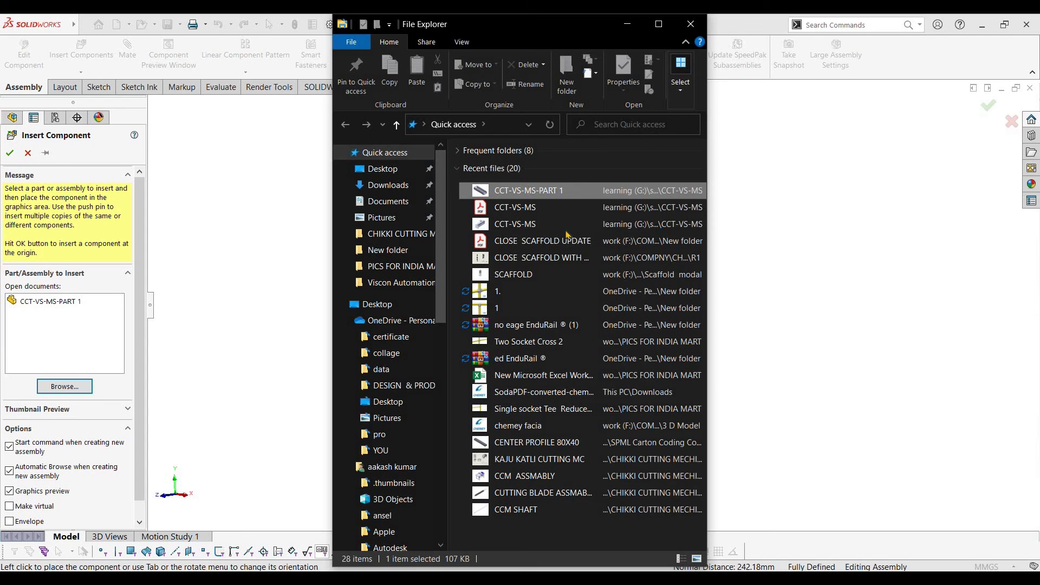
right_click(521, 184)
click(579, 498)
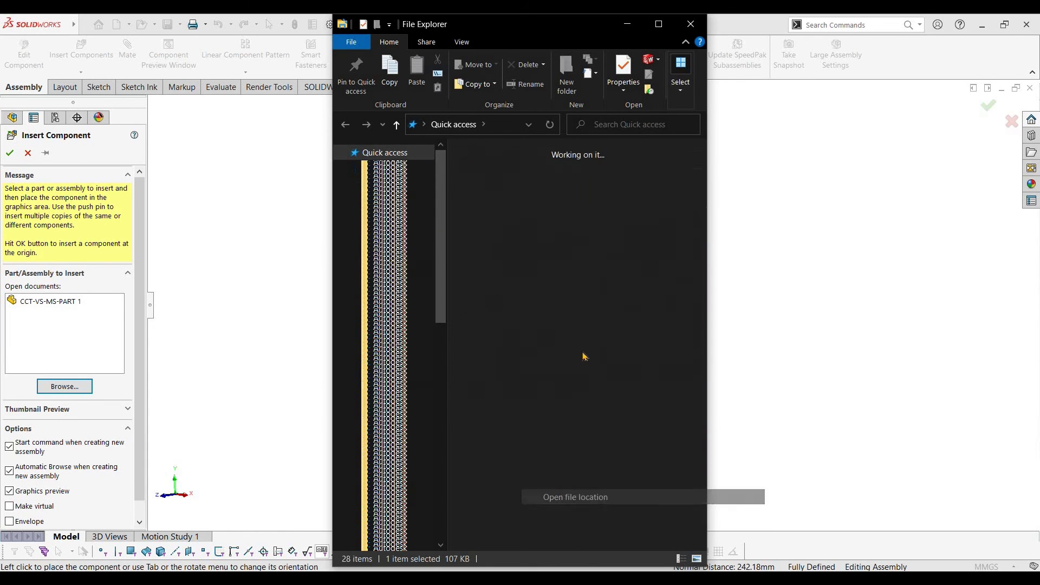
scroll(545, 485, down, 5)
drag(544, 484, 474, 325)
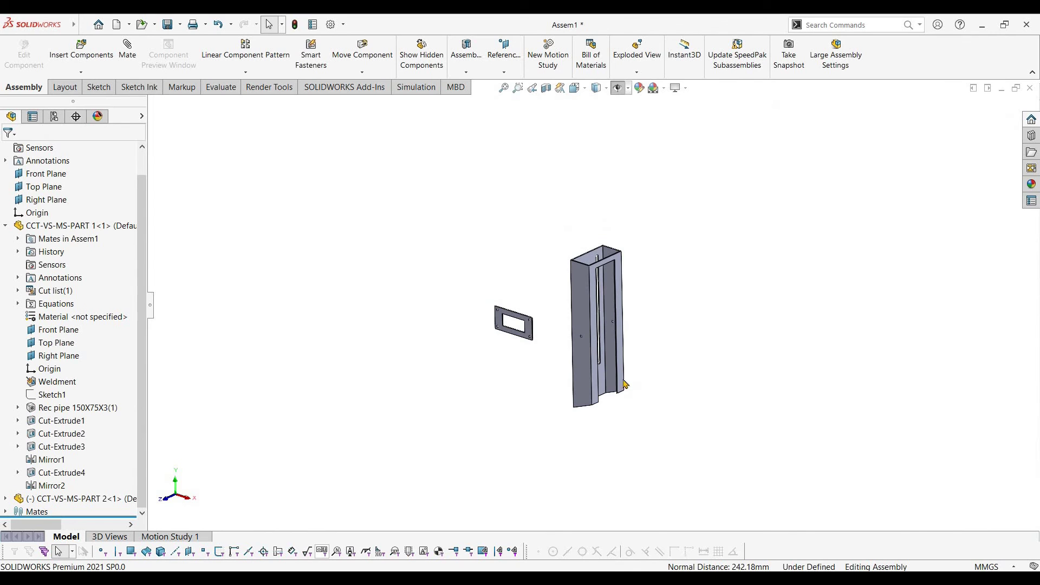
Move CCT-VS-MS-PART 2 freely to below the lower end of the column.
middle_drag(625, 384, 580, 292)
scroll(596, 364, down, 2)
scroll(597, 365, down, 3)
scroll(581, 292, up, 3)
scroll(601, 340, down, 4)
scroll(602, 340, up, 4)
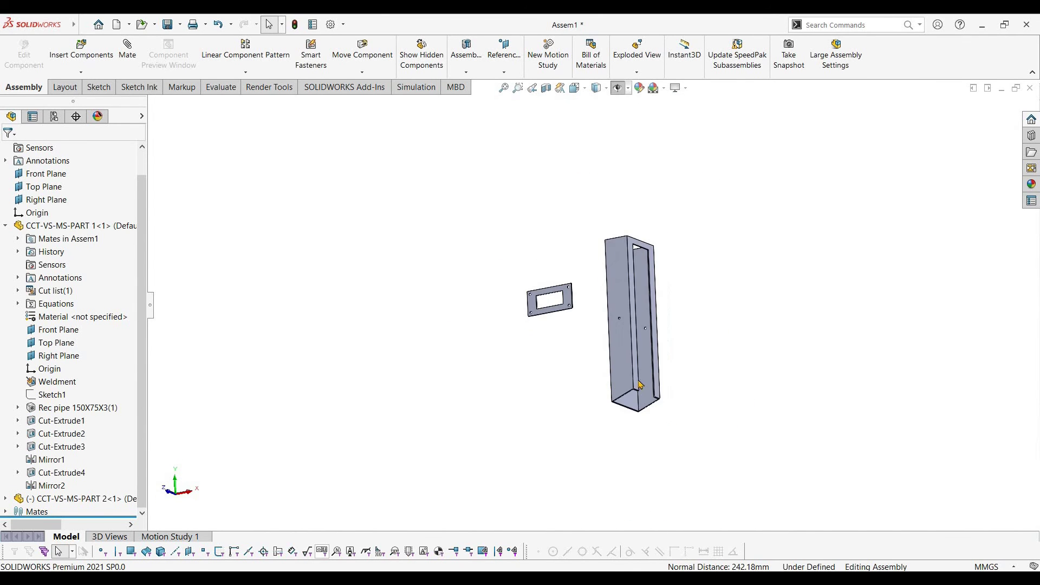
scroll(576, 320, down, 4)
drag(583, 306, 737, 541)
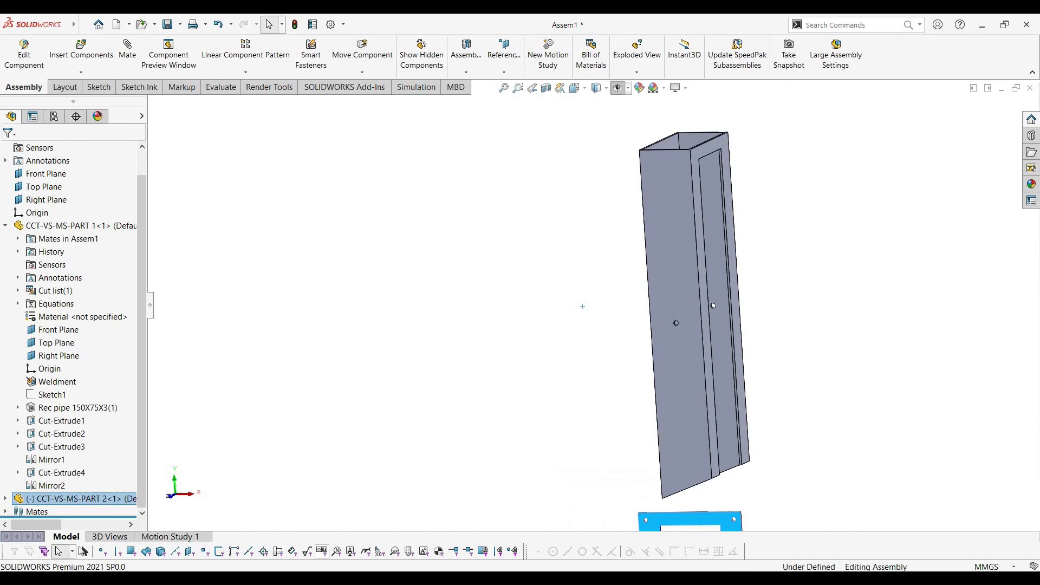
click(893, 566)
click(756, 524)
Check the CCT-VS-MS drawing in Acrobat Reader for where CCT-VS-MS-PART 2 sits, and return to the assembly in SOLIDWORKS.
scroll(705, 493, down, 2)
middle_drag(699, 480, 648, 439)
scroll(648, 438, down, 2)
scroll(617, 260, up, 6)
middle_drag(614, 245, 614, 241)
scroll(614, 242, up, 2)
click(484, 573)
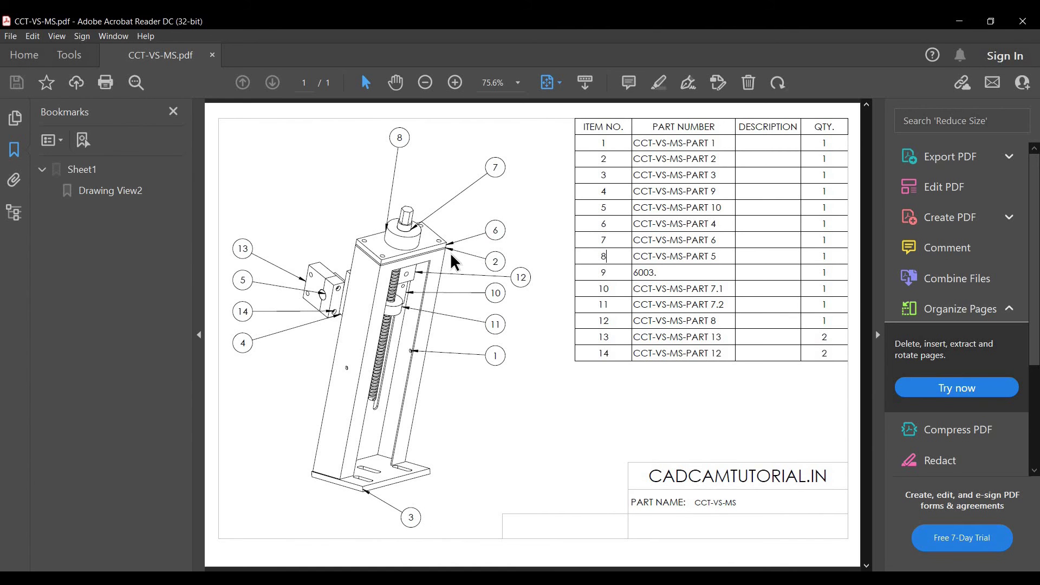
click(420, 576)
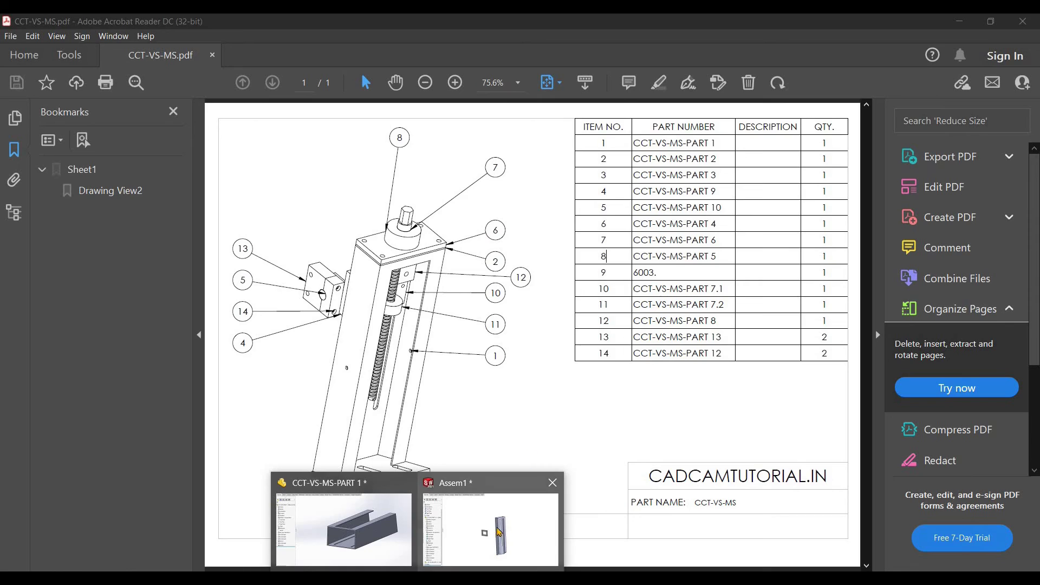
click(495, 529)
Move CCT-VS-MS-PART 2 above the upper end of the column and rotate it freely to a tilted orientation.
mouse_move(610, 337)
middle_down()
mouse_move(619, 319)
mouse_move(629, 343)
middle_up()
scroll(621, 321, down, 3)
drag(629, 342, 656, 20)
scroll(609, 183, up, 3)
scroll(609, 183, down, 5)
scroll(519, 266, down, 1)
middle_drag(519, 266, 620, 284)
mouse_move(620, 285)
right_down()
mouse_move(629, 19)
mouse_move(617, 148)
mouse_move(750, 131)
mouse_move(710, 19)
mouse_move(603, 295)
right_up()
Mate the large face of CCT-VS-MS-PART 2 coincident with the upper end face of the column.
middle_drag(611, 244, 707, 152)
scroll(641, 186, down, 2)
scroll(630, 211, down, 1)
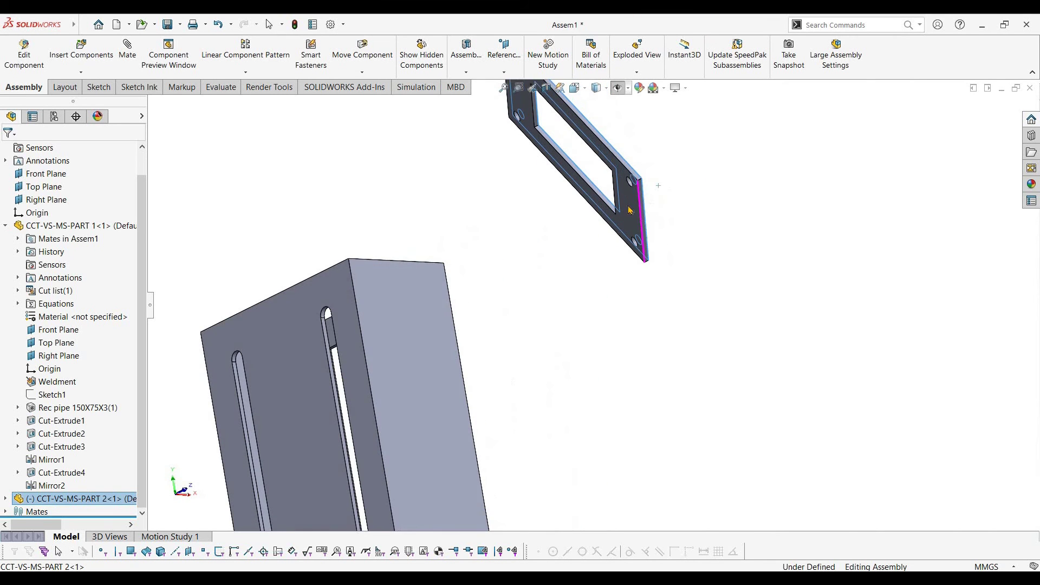
click(624, 210)
middle_drag(547, 230, 631, 283)
scroll(585, 237, up, 2)
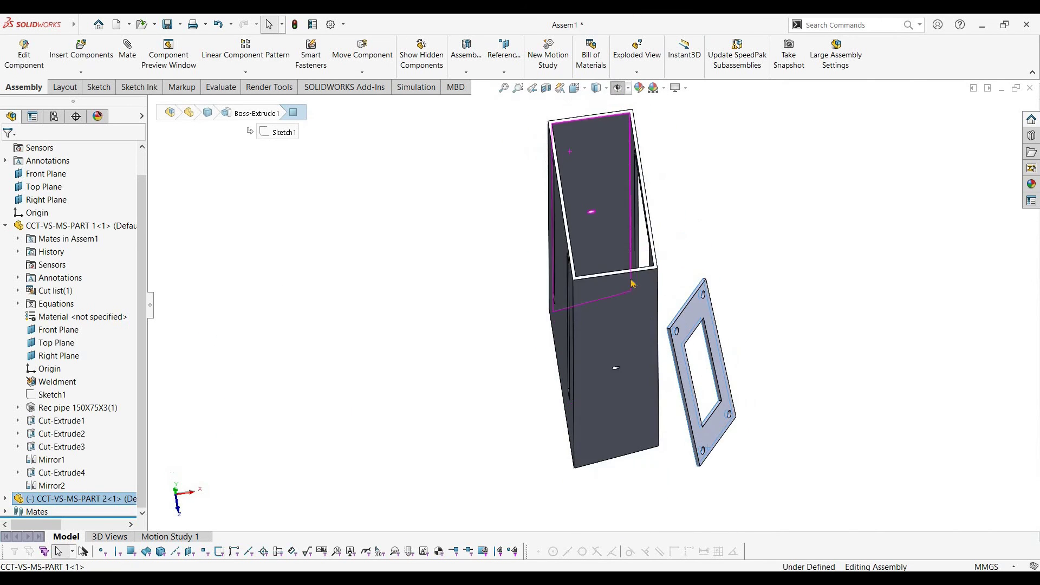
scroll(645, 262, down, 5)
ctrl+click(607, 257)
key(m)
click(931, 404)
key(Escape)
scroll(737, 244, up, 3)
middle_drag(736, 234, 723, 154)
scroll(751, 412, up, 4)
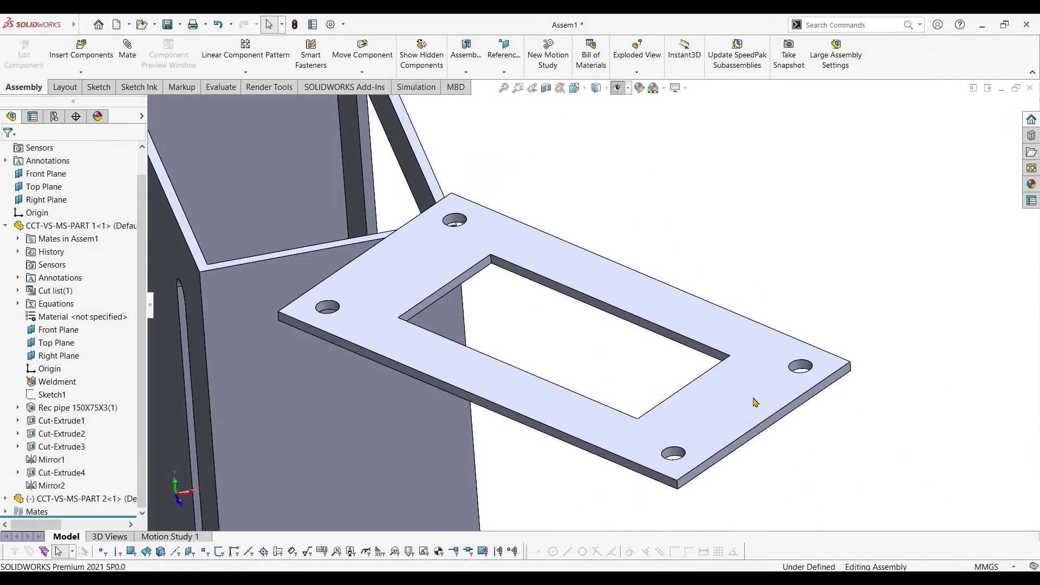
Mate the short edge face of CCT-VS-MS-PART 2 coincident with the column's adjacent unslotted side face.
click(751, 394)
scroll(421, 346, down, 4)
ctrl+click(400, 327)
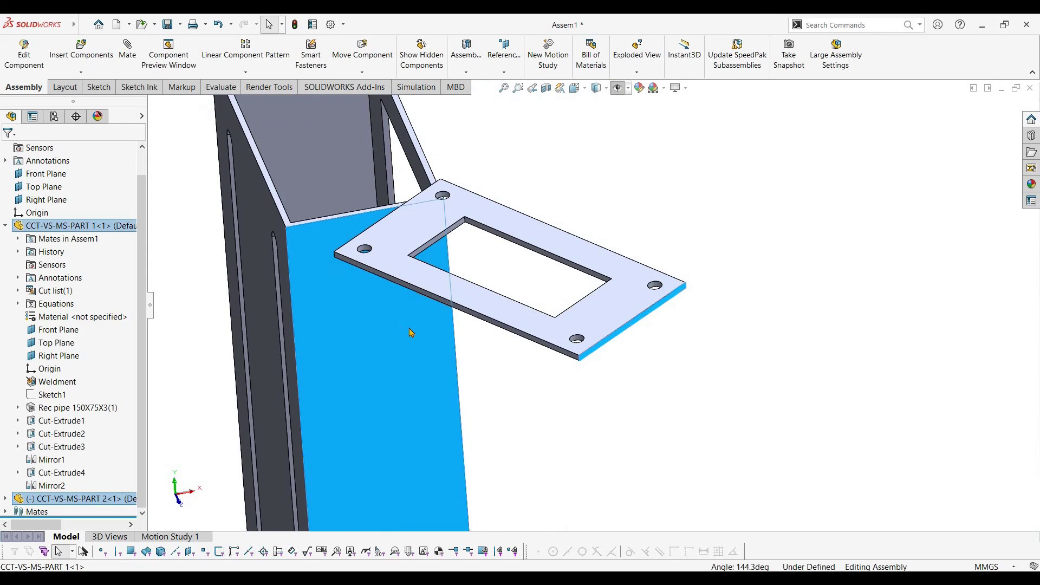
click(433, 321)
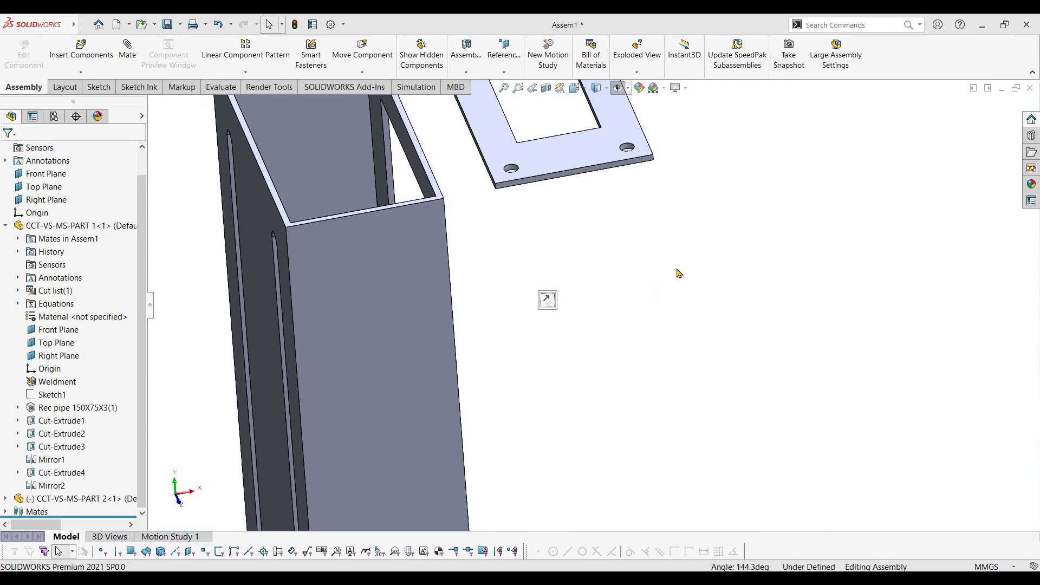
Mate the long edge face of CCT-VS-MS-PART 2 coincident with the column's slotted side face.
scroll(515, 205, down, 5)
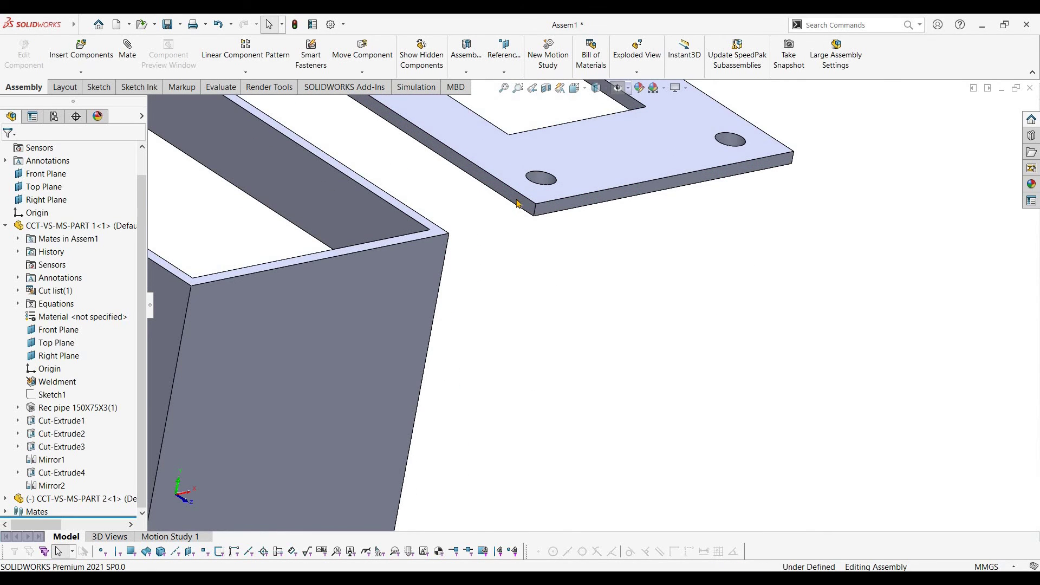
click(517, 198)
scroll(433, 271, up, 3)
scroll(350, 325, down, 3)
ctrl+click(344, 315)
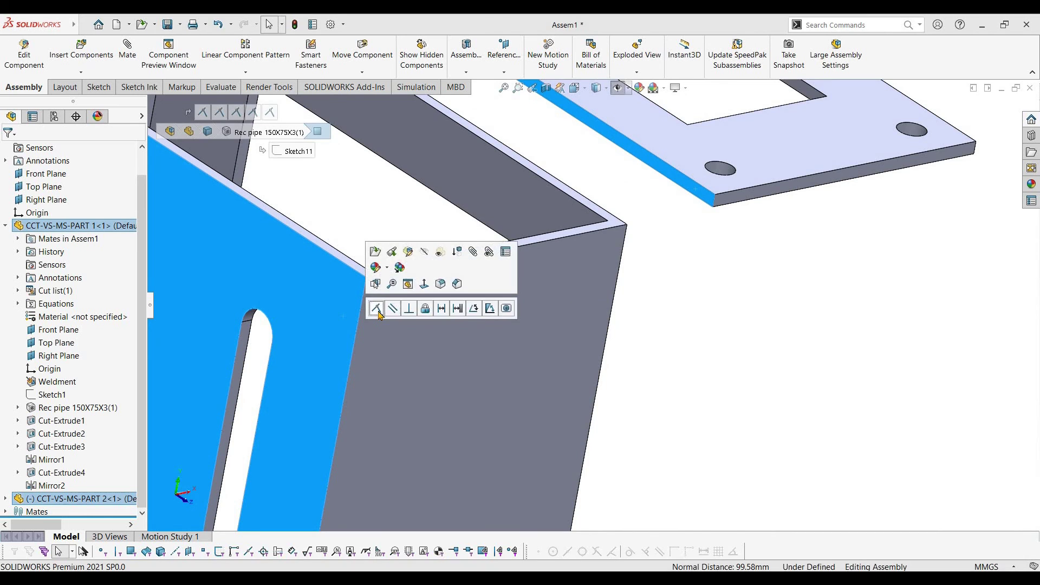
click(377, 311)
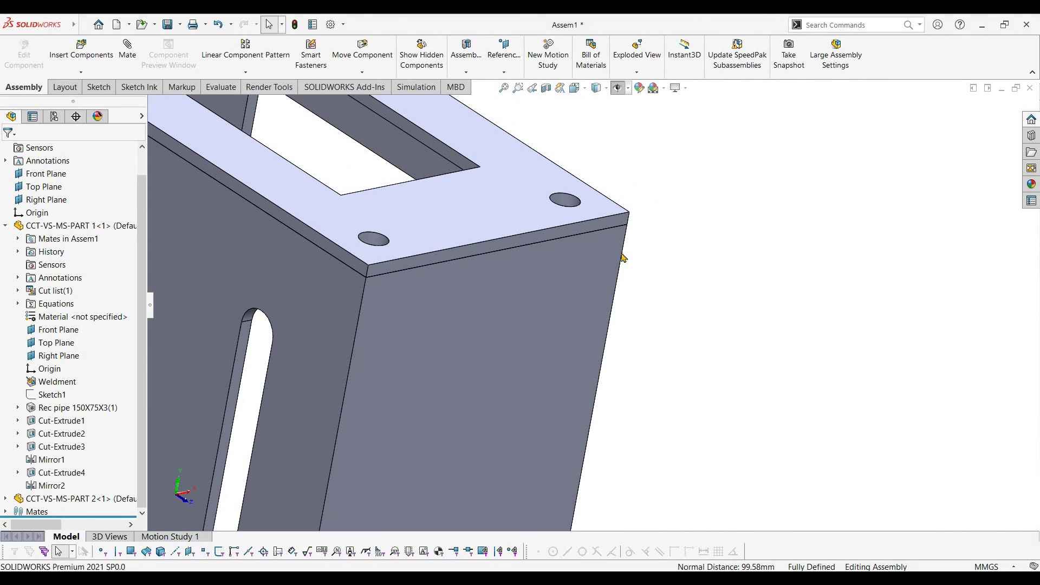
scroll(568, 303, up, 10)
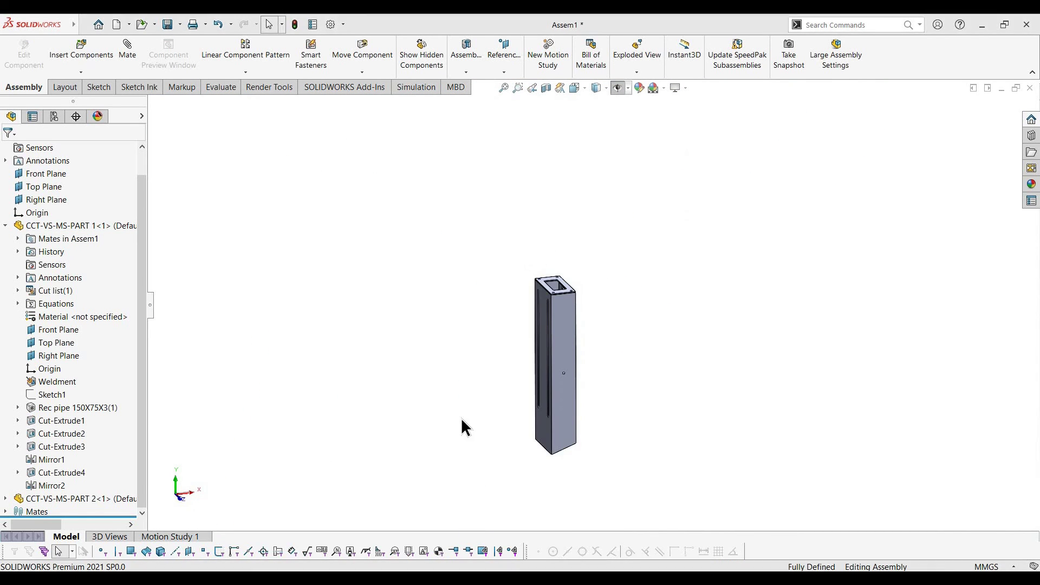
Insert CCT-VS-MS-PART 3 near the lower end of the column and rotate it freely so it lies roughly flat.
click(451, 577)
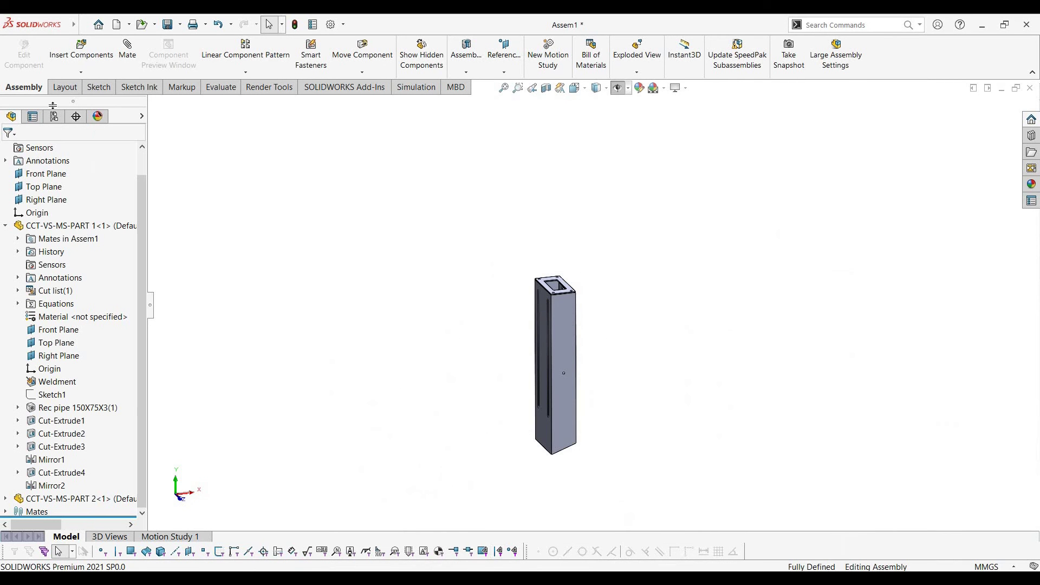
click(107, 64)
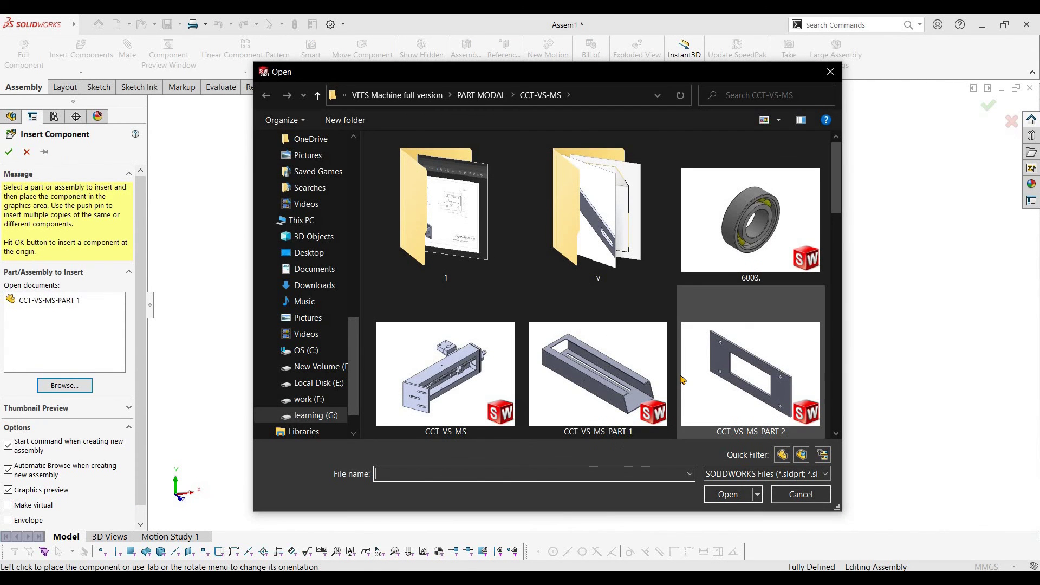
scroll(681, 379, down, 3)
double_click(444, 374)
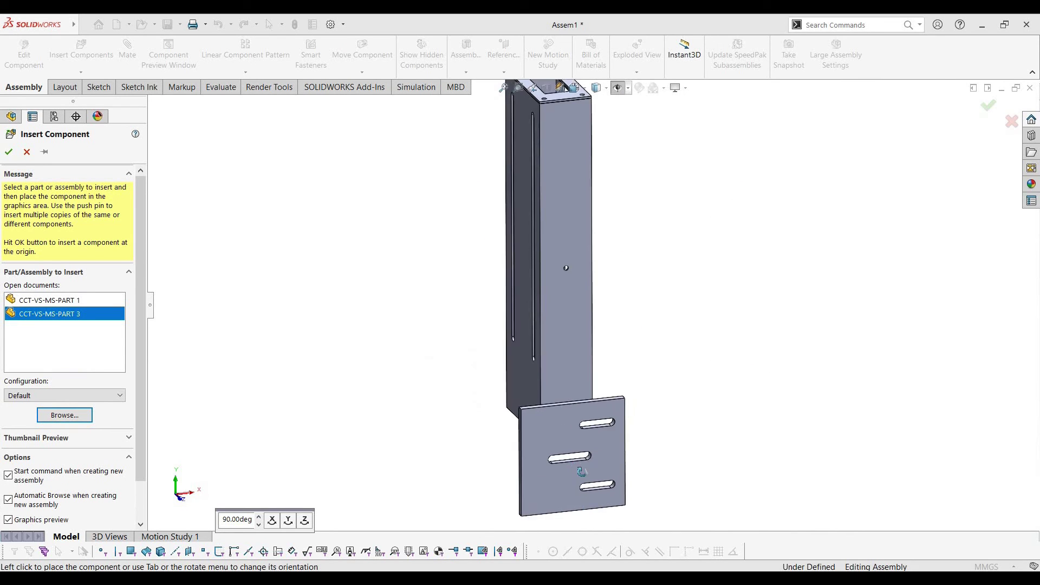
click(615, 462)
right_drag(623, 428, 645, 465)
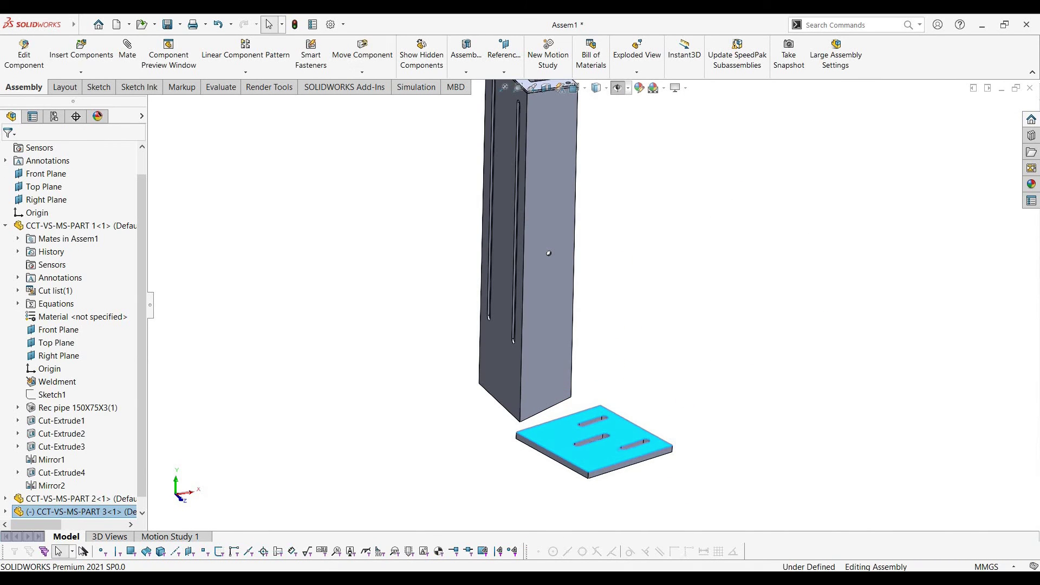
Check the base plate in the Acrobat Reader drawing, then mate CCT-VS-MS-PART 3's large face coincident with the column's lower end face in SOLIDWORKS.
key(alt+Tab)
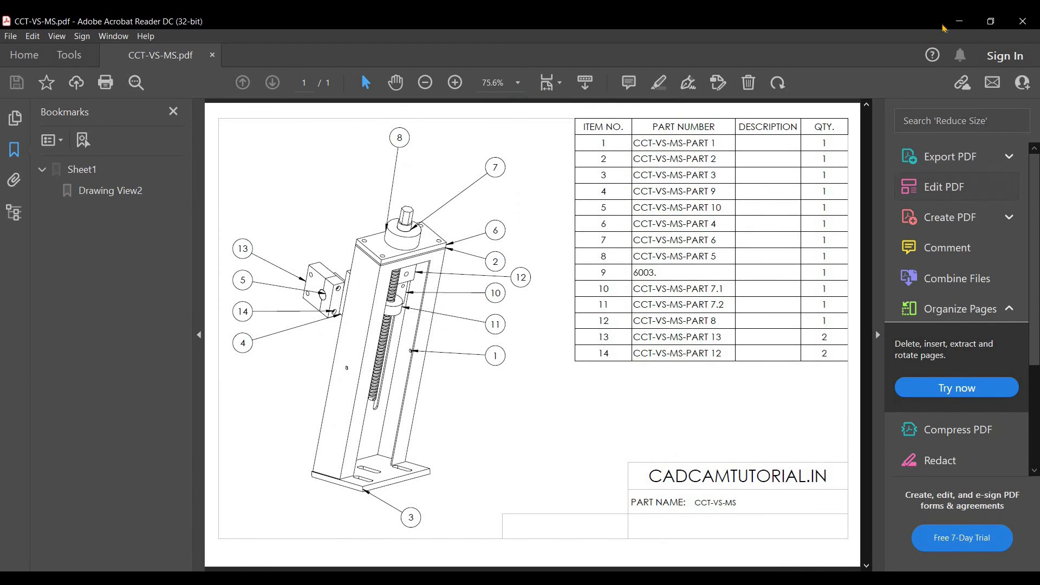
key(alt+Tab)
middle_drag(599, 453, 472, 319)
scroll(489, 340, down, 3)
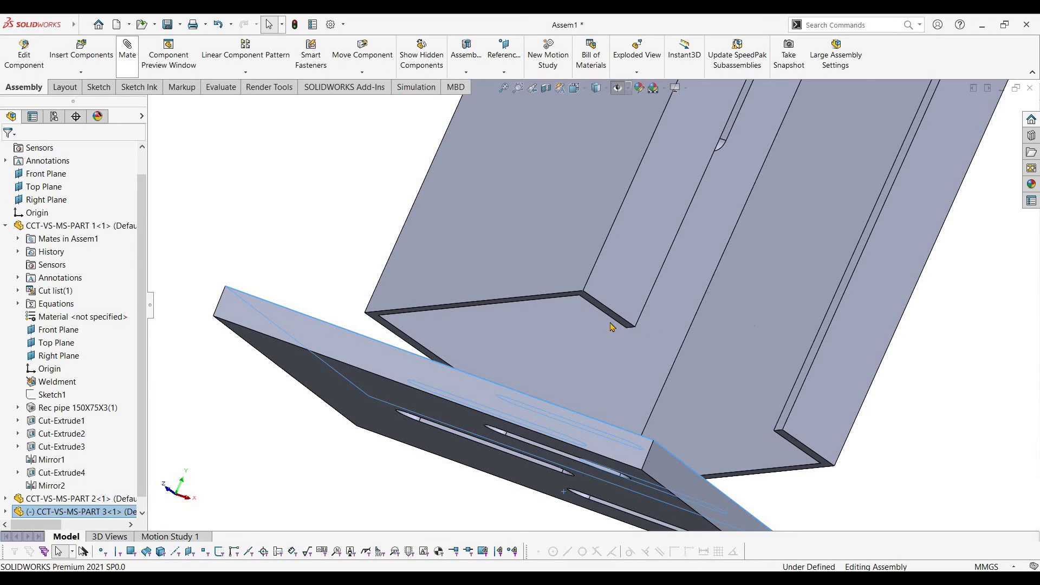
scroll(607, 309, down, 4)
click(626, 298)
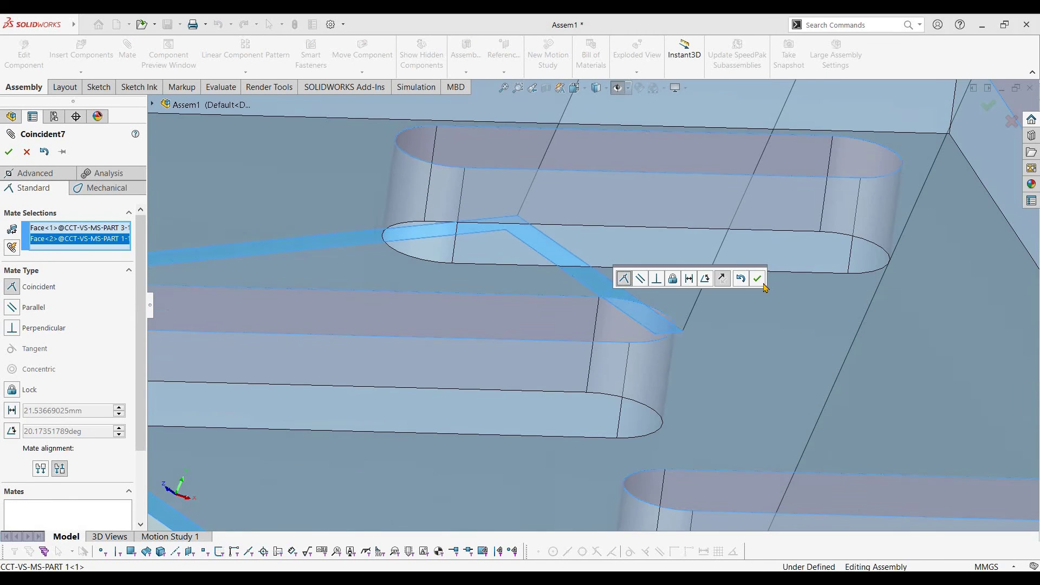
click(758, 279)
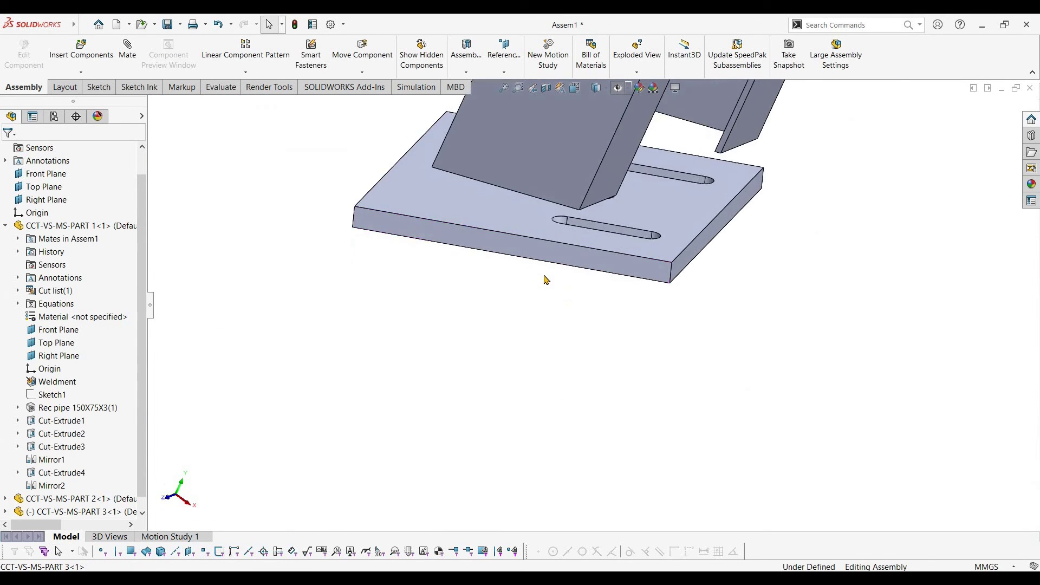
scroll(544, 275, up, 2)
ctrl+drag(547, 257, 460, 347)
click(537, 404)
scroll(537, 403, down, 2)
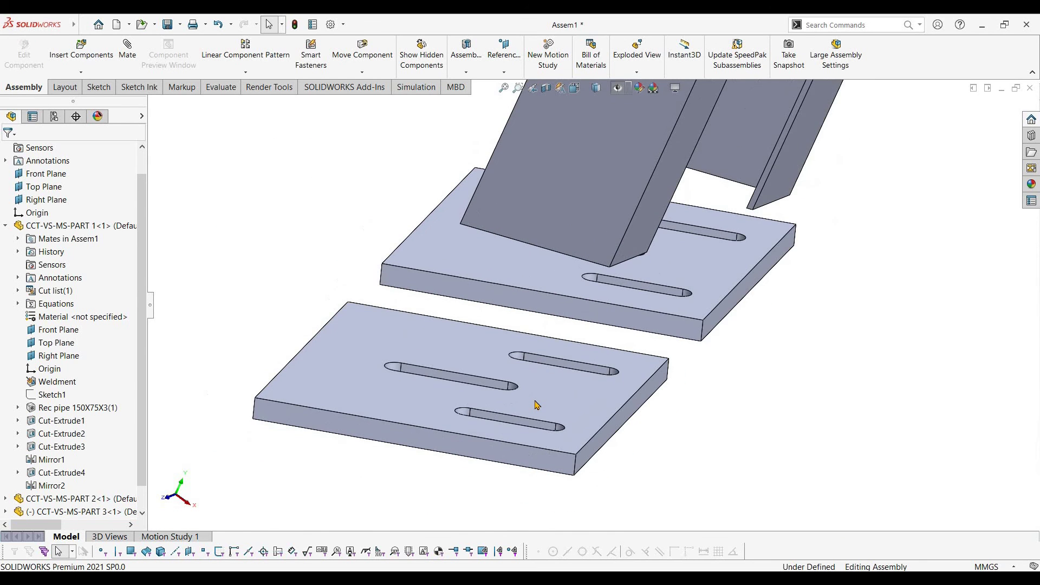
key(ctrl+z)
Mate the edge face of CCT-VS-MS-PART 3 that runs parallel to its slots coincident with the column's unslotted side face.
scroll(572, 276, up, 2)
scroll(562, 282, down, 3)
ctrl+drag(562, 281, 580, 185)
click(728, 167)
Mate the adjacent edge face of CCT-VS-MS-PART 3 coincident with the column's slotted side face, and test whether the plate still moves.
middle_drag(362, 284, 450, 273)
alt+drag(438, 217, 454, 251)
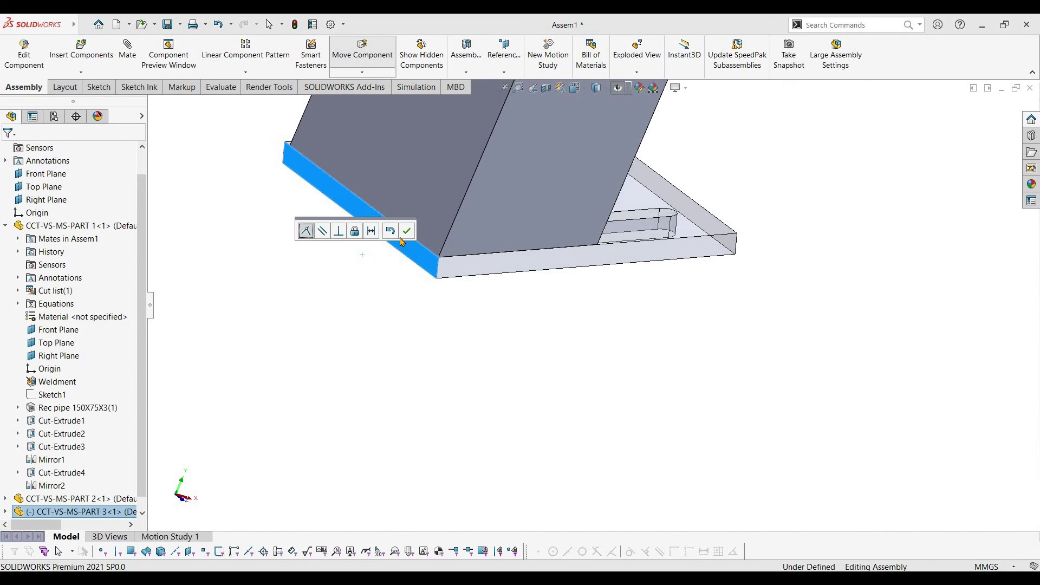
click(406, 231)
middle_drag(477, 225, 428, 260)
drag(627, 245, 597, 296)
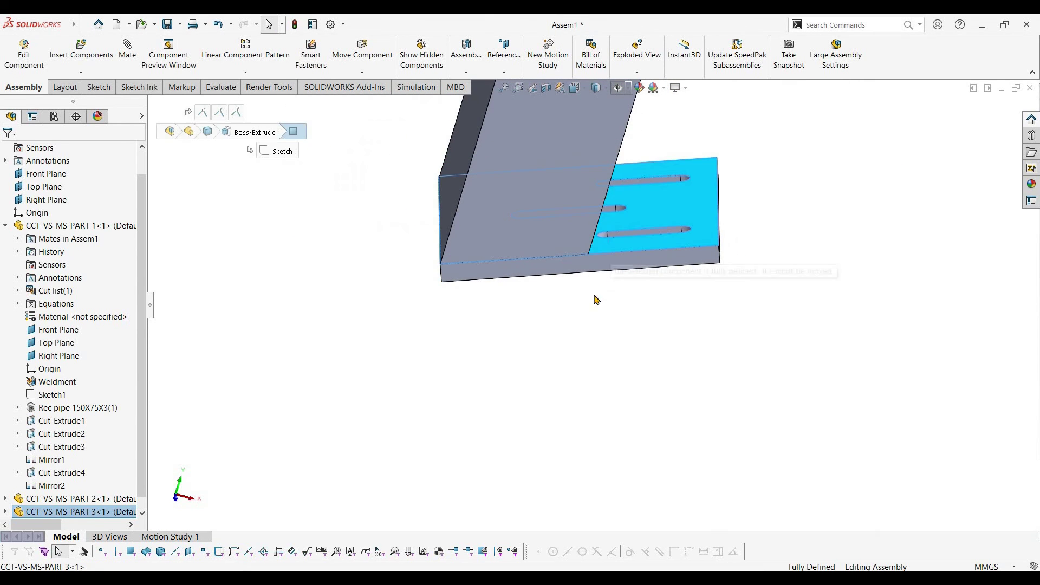
middle_drag(427, 234, 682, 222)
scroll(629, 209, down, 2)
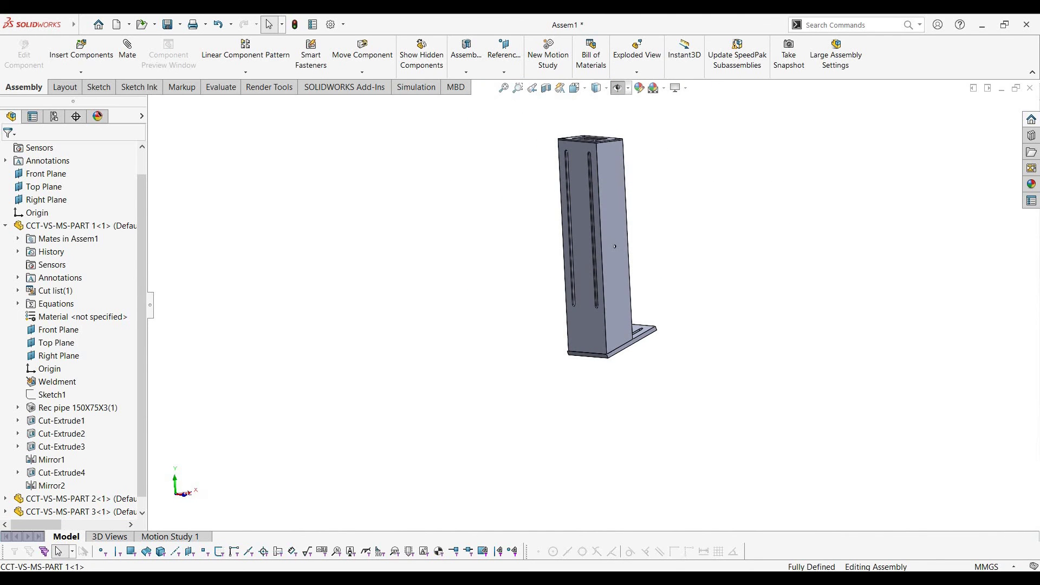
Examine the upper-end callouts and the parts list of the CCT-VS-MS drawing in Acrobat Reader, and return to the assembly in SOLIDWORKS.
key(alt+Tab)
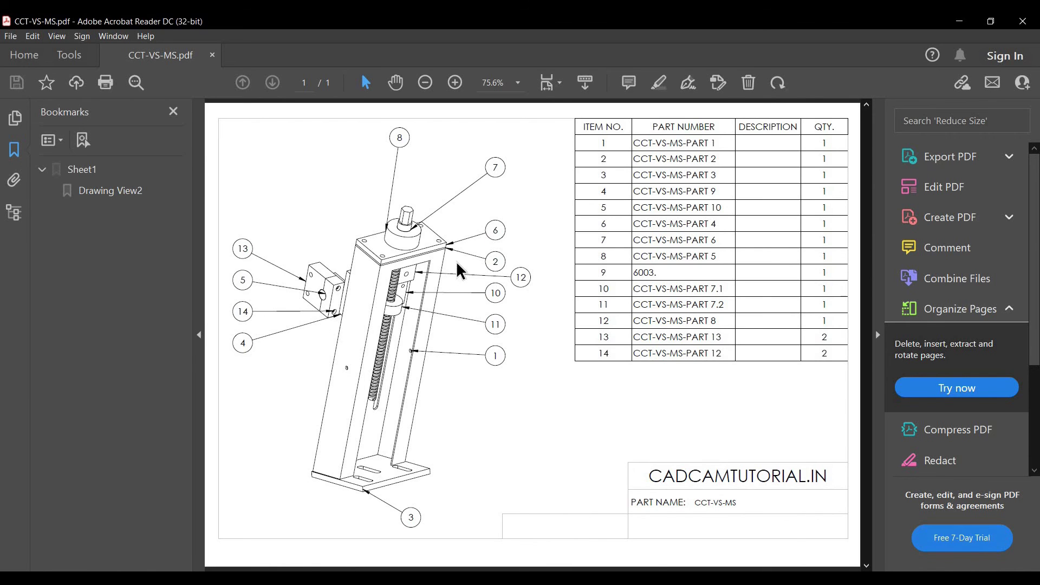
ctrl+scroll(449, 250, up, 6)
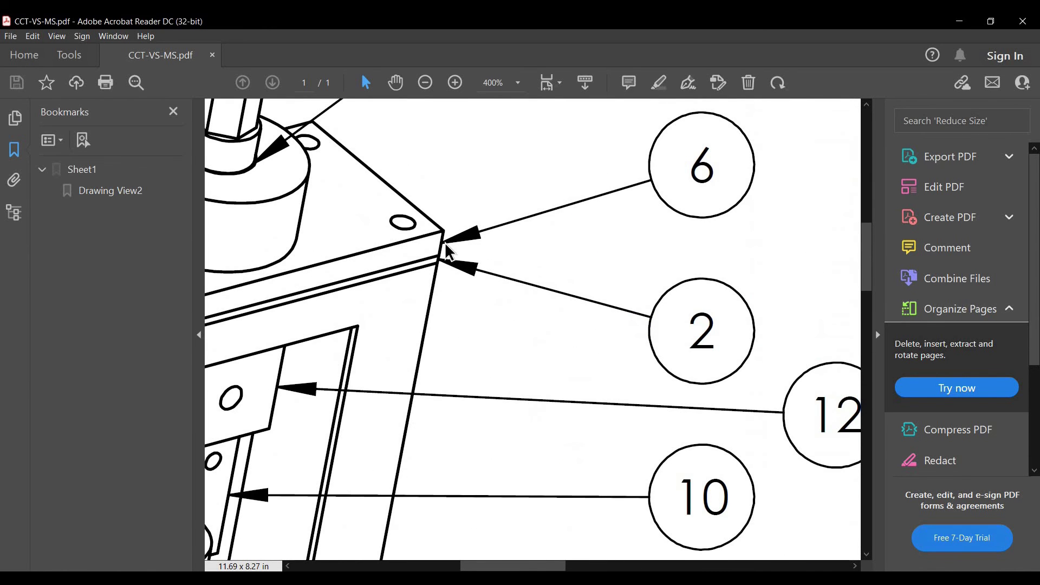
ctrl+scroll(449, 251, down, 3)
ctrl+scroll(441, 371, down, 1)
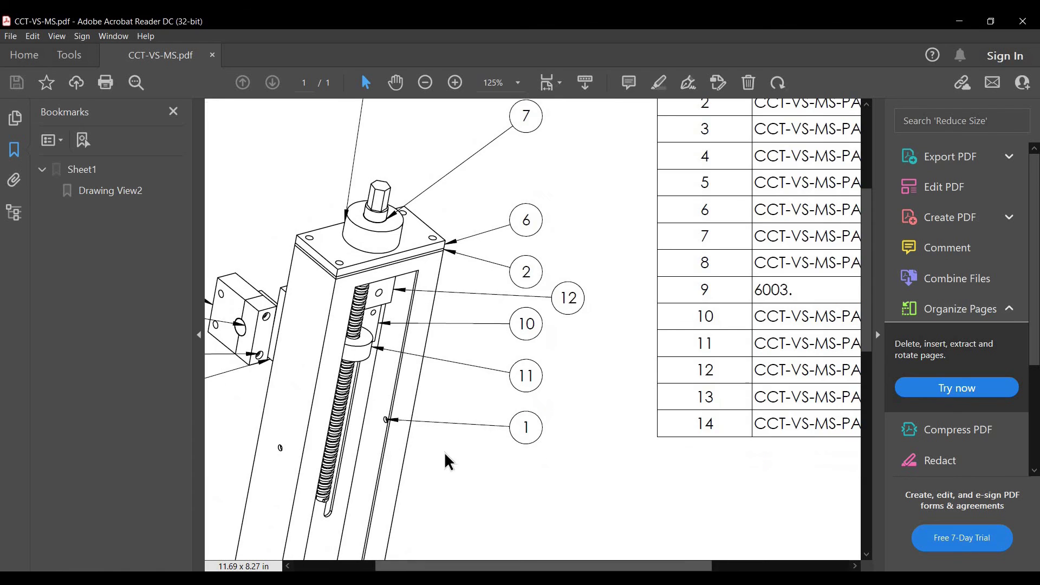
ctrl+scroll(448, 462, down, 1)
ctrl+scroll(721, 229, down, 1)
drag(719, 144, 717, 338)
click(727, 306)
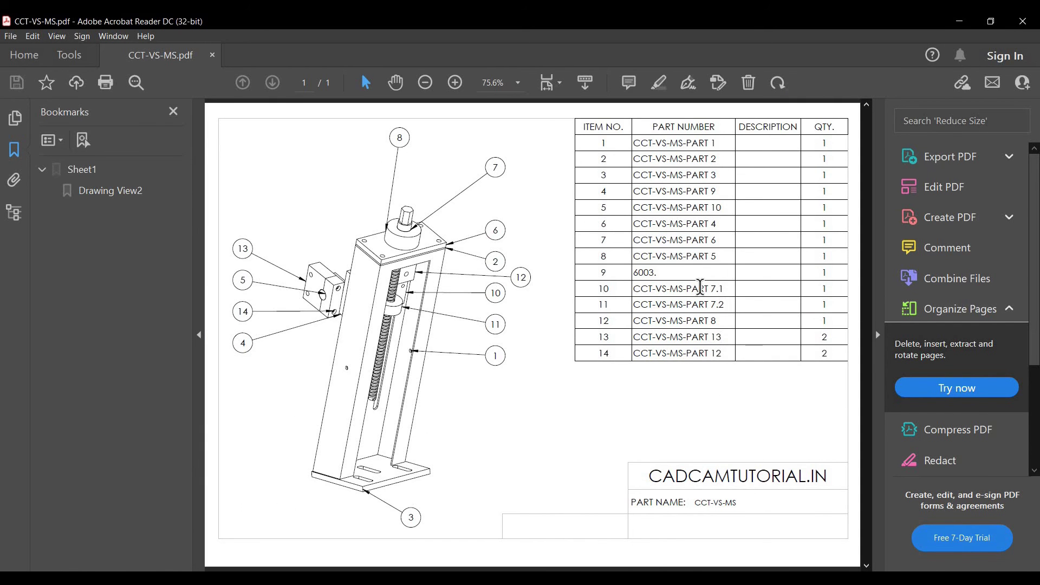
drag(700, 286, 632, 284)
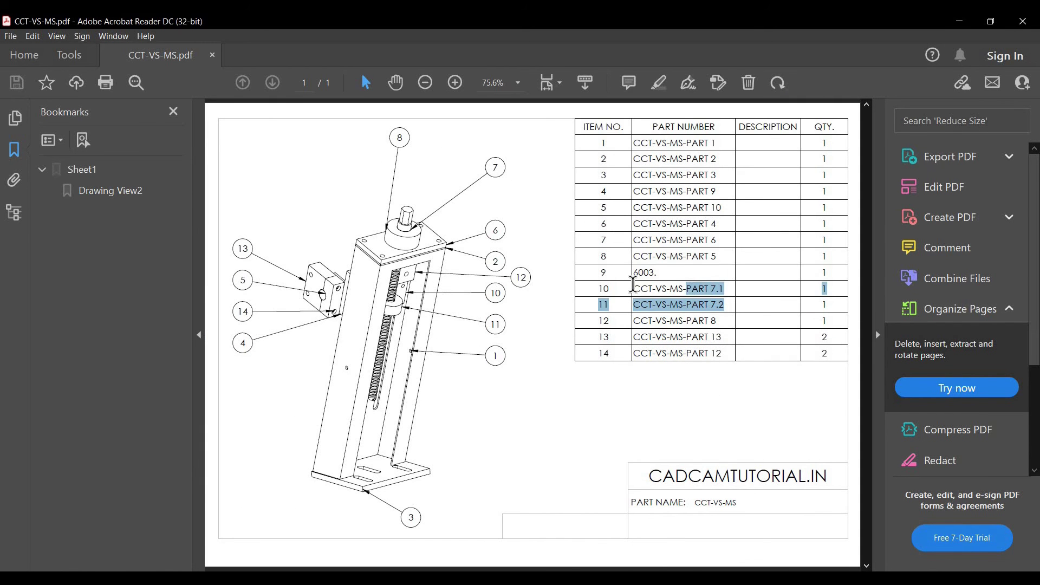
click(673, 403)
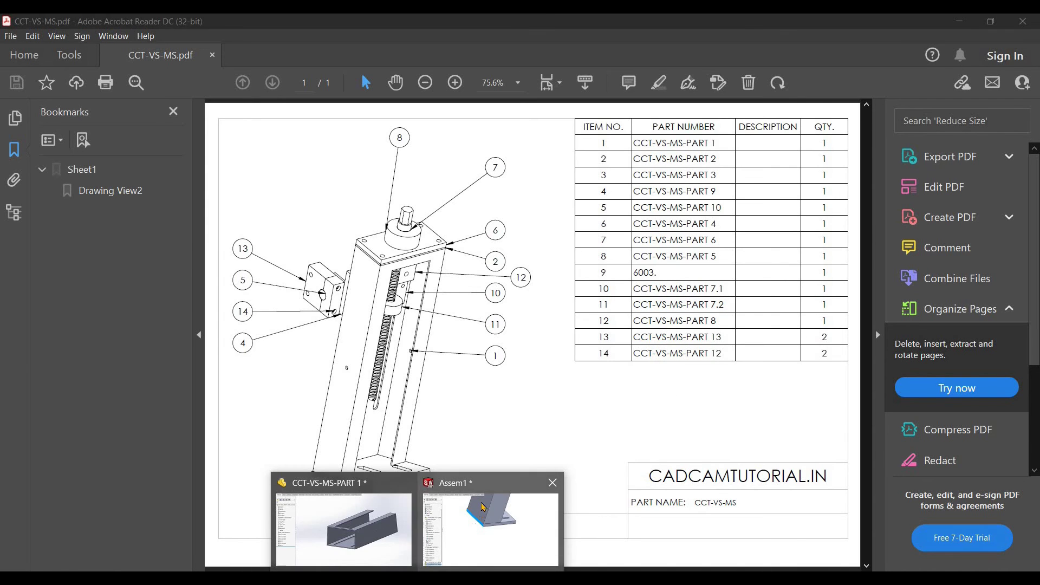
click(483, 513)
Check the Acrobat Reader drawing for the part number of item 6 on top of the column, and return to inserting a component in SOLIDWORKS.
middle_drag(536, 299, 623, 228)
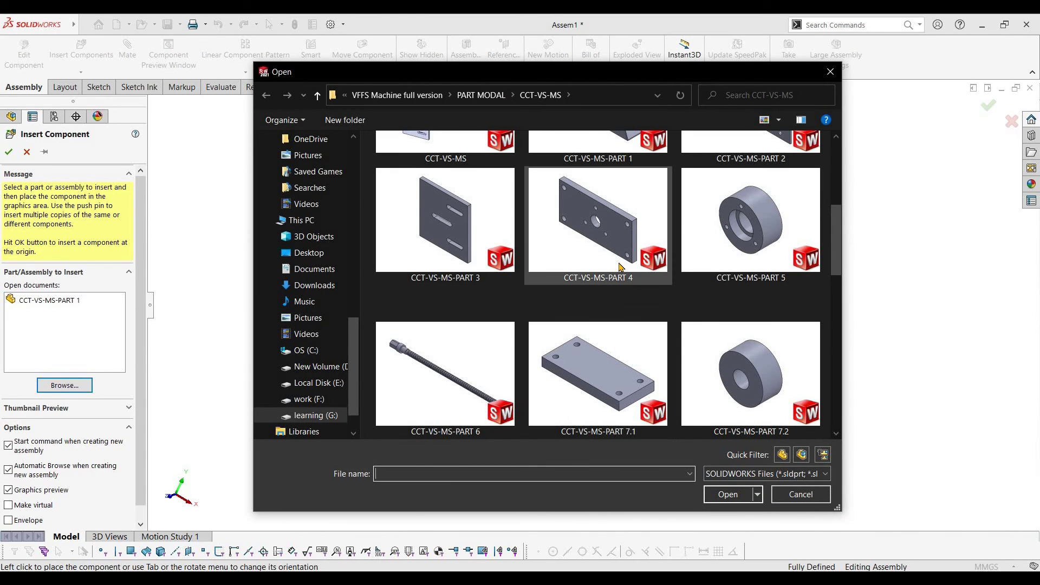
click(454, 576)
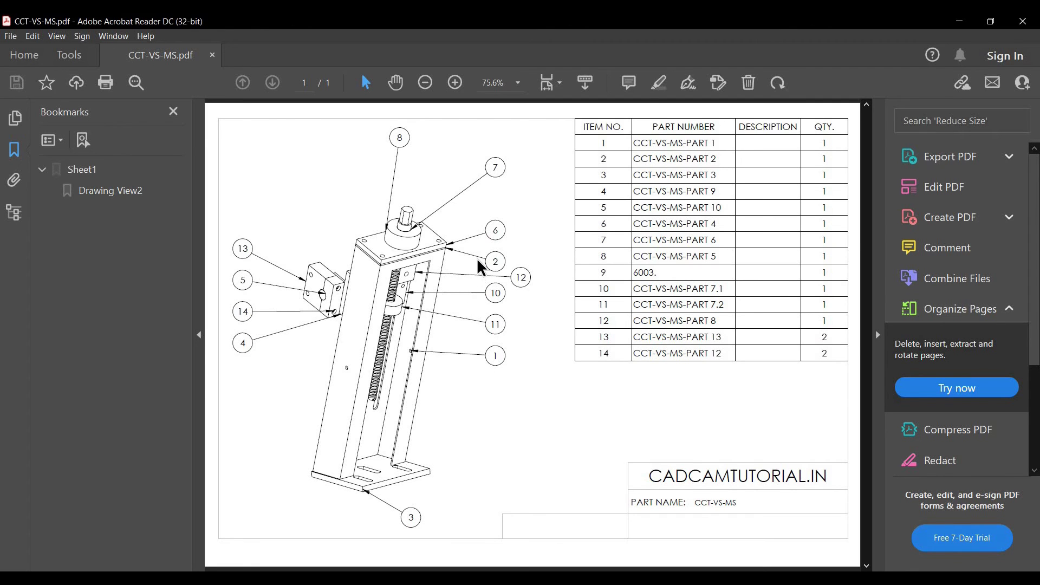
ctrl+scroll(455, 252, up, 2)
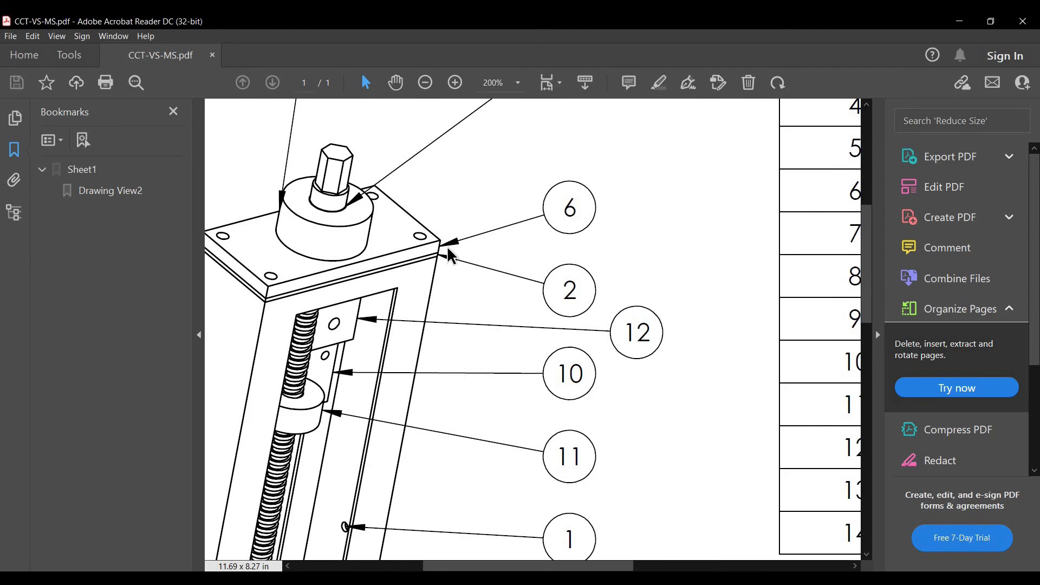
ctrl+scroll(451, 254, down, 1)
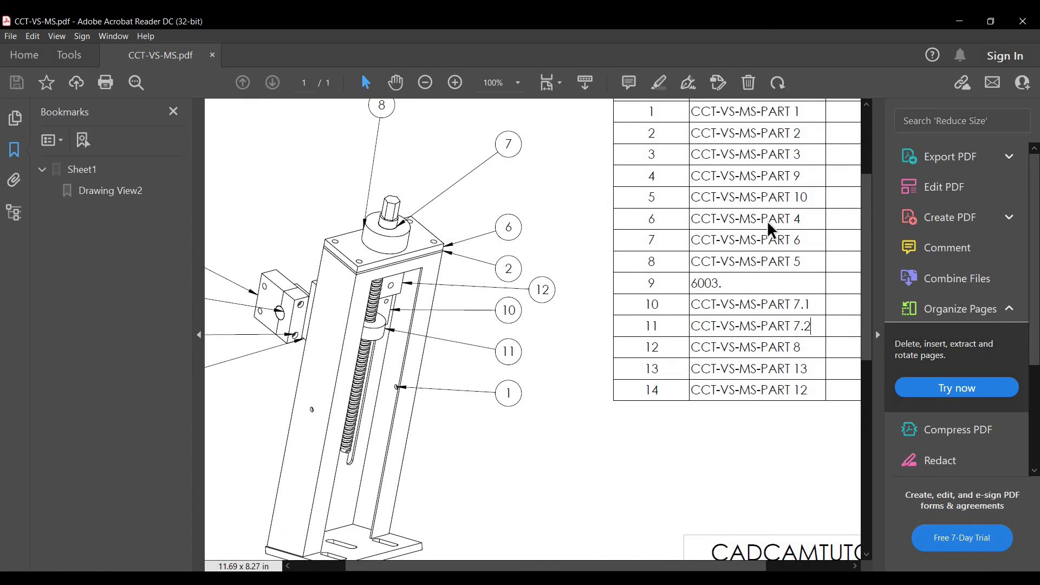
ctrl+scroll(772, 230, down, 1)
ctrl+scroll(413, 252, up, 1)
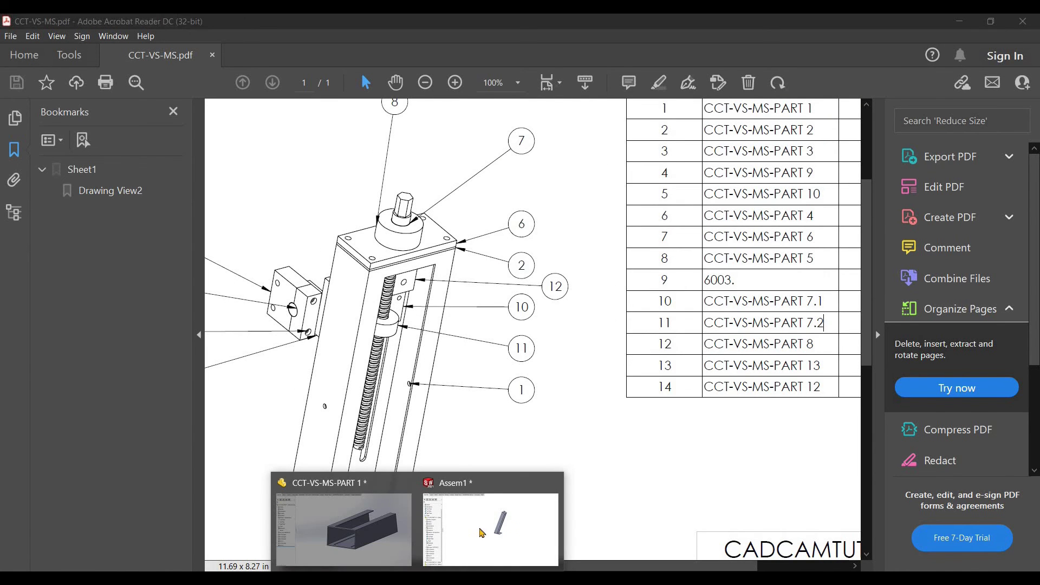
click(501, 518)
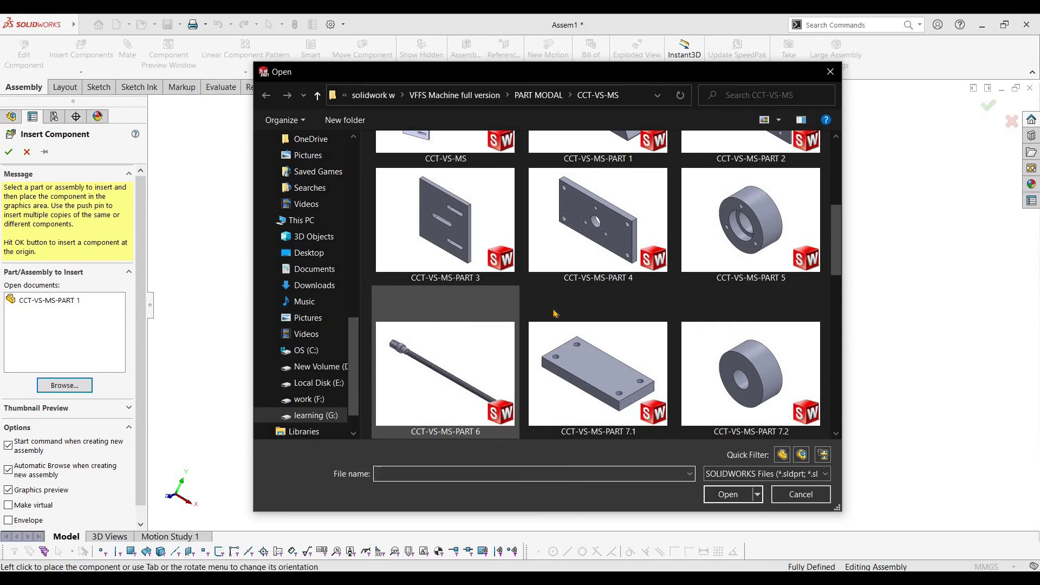
Insert CCT-VS-MS-PART 4 into the assembly and place it beside the column's upper end.
click(616, 244)
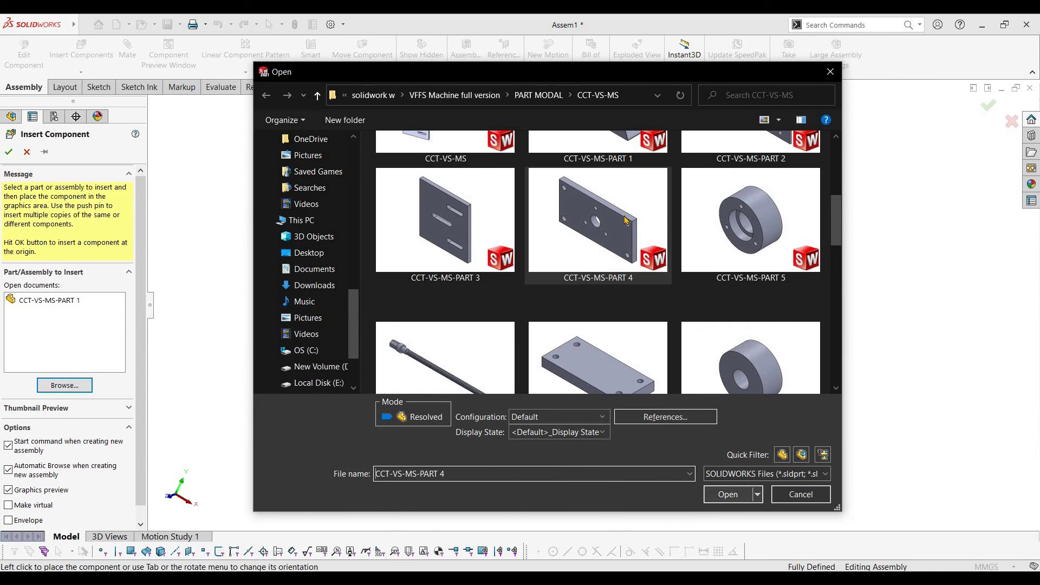
click(728, 494)
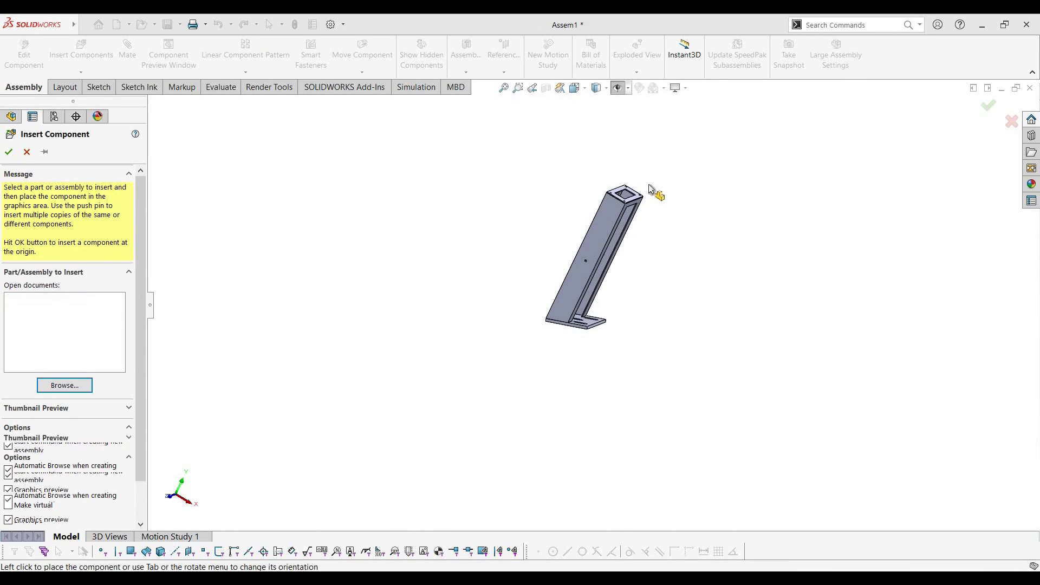
scroll(650, 185, down, 7)
click(737, 252)
right_drag(466, 204, 583, 293)
scroll(593, 306, up, 3)
middle_drag(605, 369, 635, 251)
scroll(635, 251, down, 2)
drag(630, 249, 576, 257)
Check the callouts around the column in the CCT-VS-MS drawing in Acrobat Reader, and return to the SOLIDWORKS assembly.
key(alt+Tab)
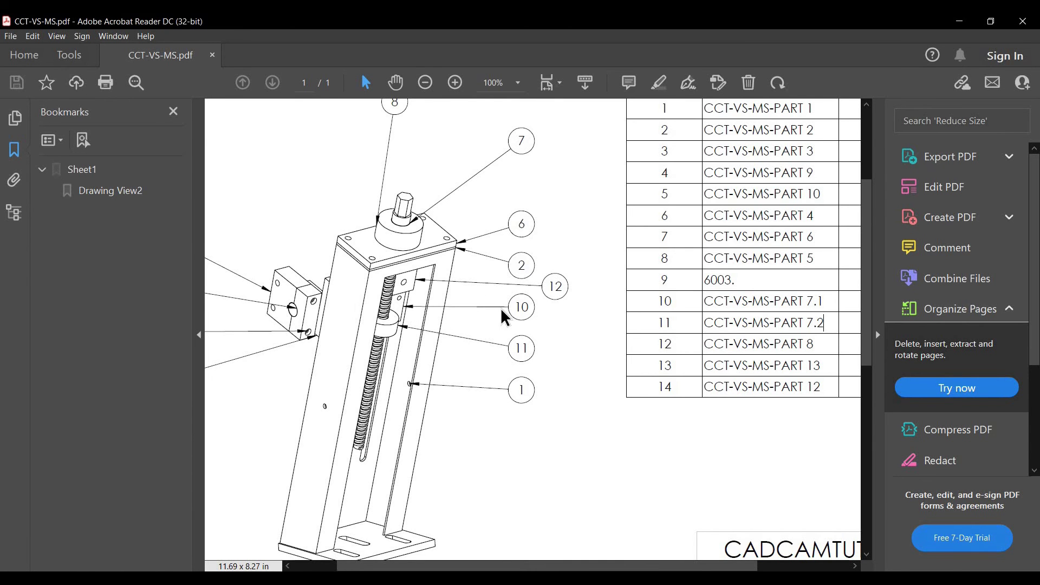
middle_drag(485, 266, 423, 264)
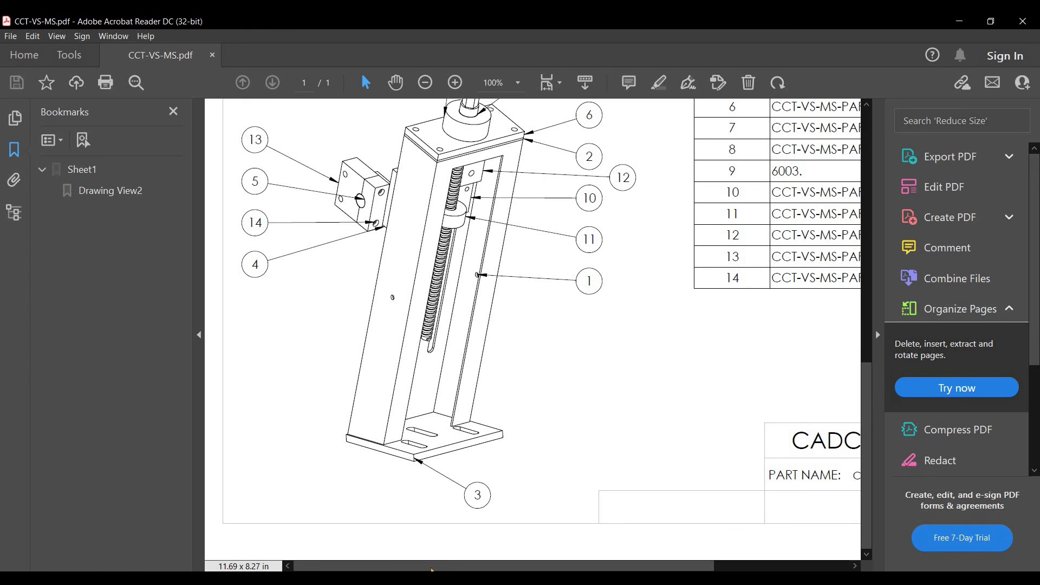
mouse_move(420, 578)
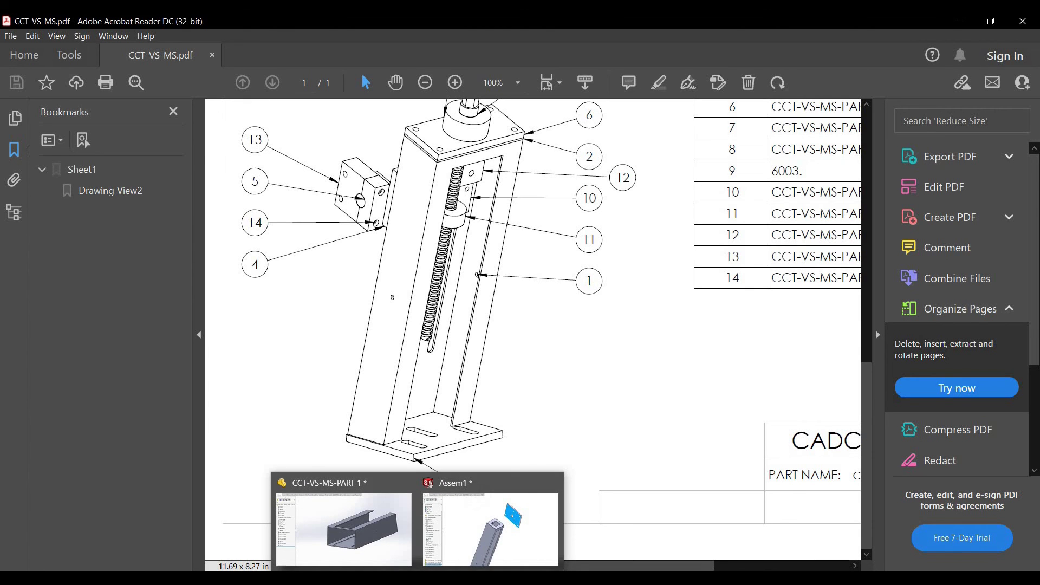
scroll(578, 252, up, 2)
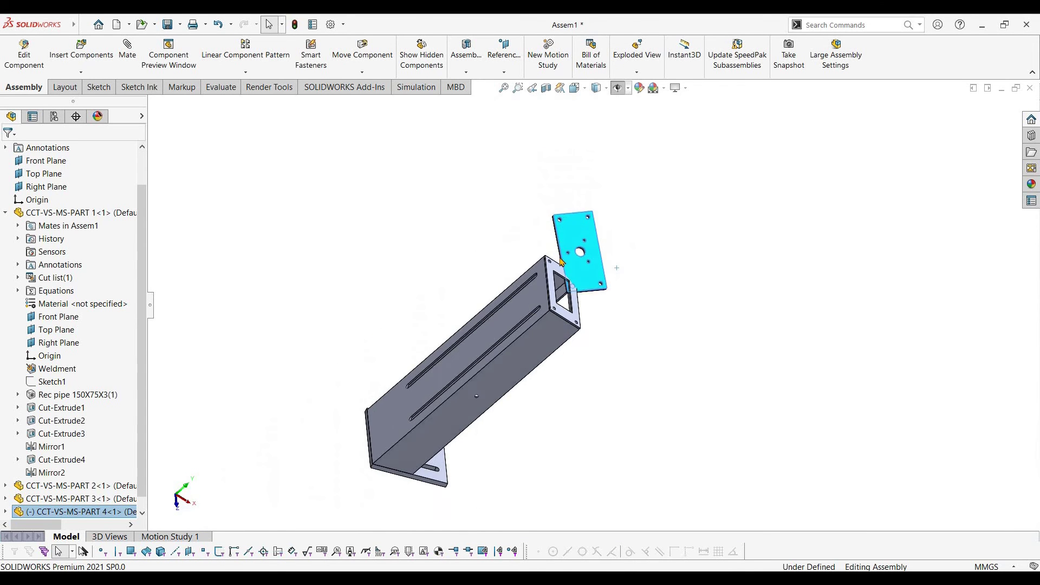
Move CCT-VS-MS-PART 4 to the opposite side of the column, clear of its upper end.
middle_drag(578, 252, 572, 247)
scroll(572, 248, down, 2)
drag(573, 250, 394, 339)
middle_drag(557, 305, 541, 275)
scroll(540, 275, up, 3)
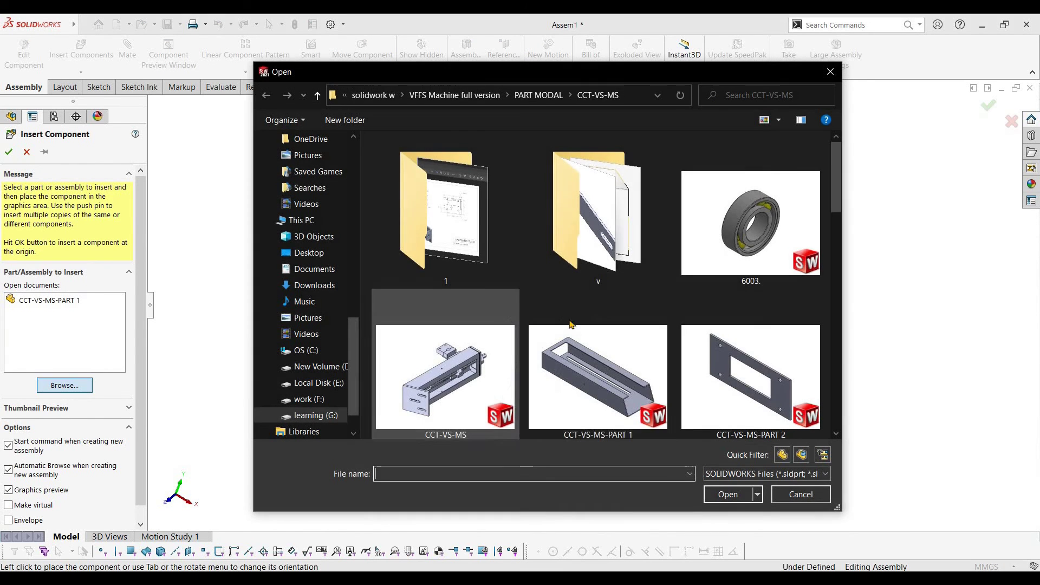
Insert CCT-VS-MS-PART 5 and place it in free space next to the column's upper end.
scroll(623, 352, down, 2)
double_click(684, 361)
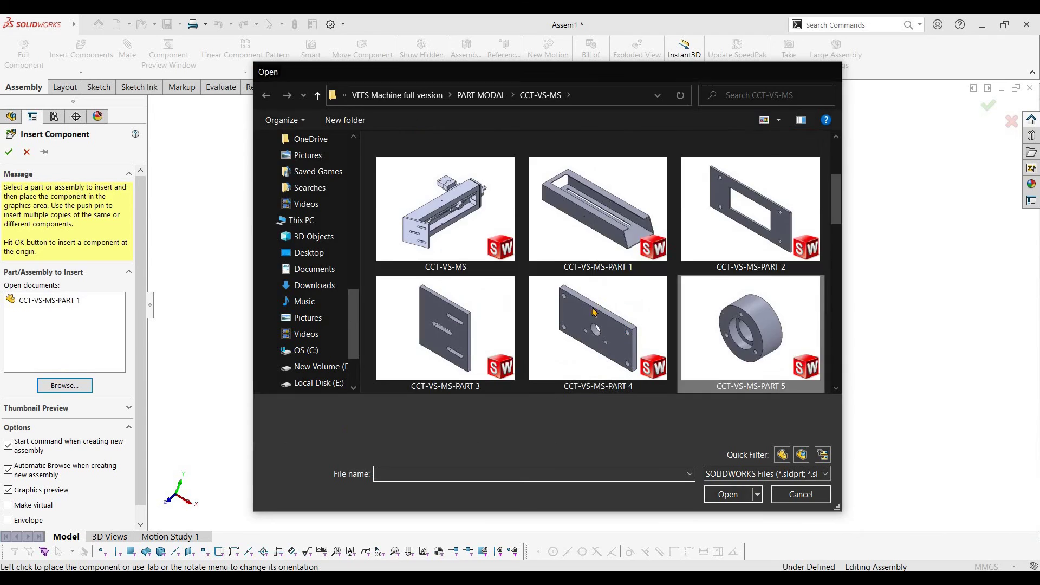
click(642, 257)
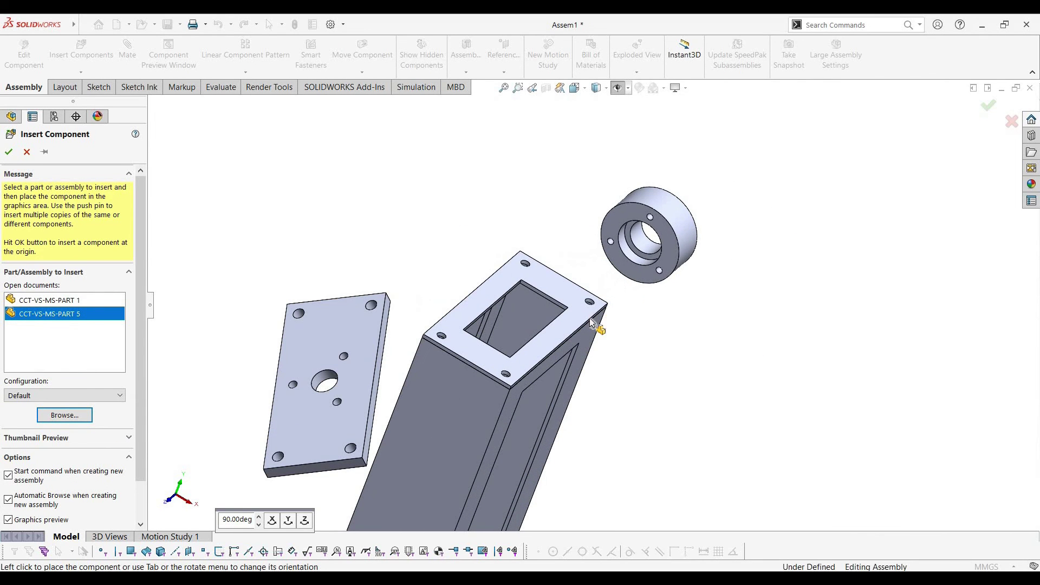
Mate a corner hole of CCT-VS-MS-PART 4 concentric with a corner hole of CCT-VS-MS-PART 2 on the column.
scroll(339, 436, down, 5)
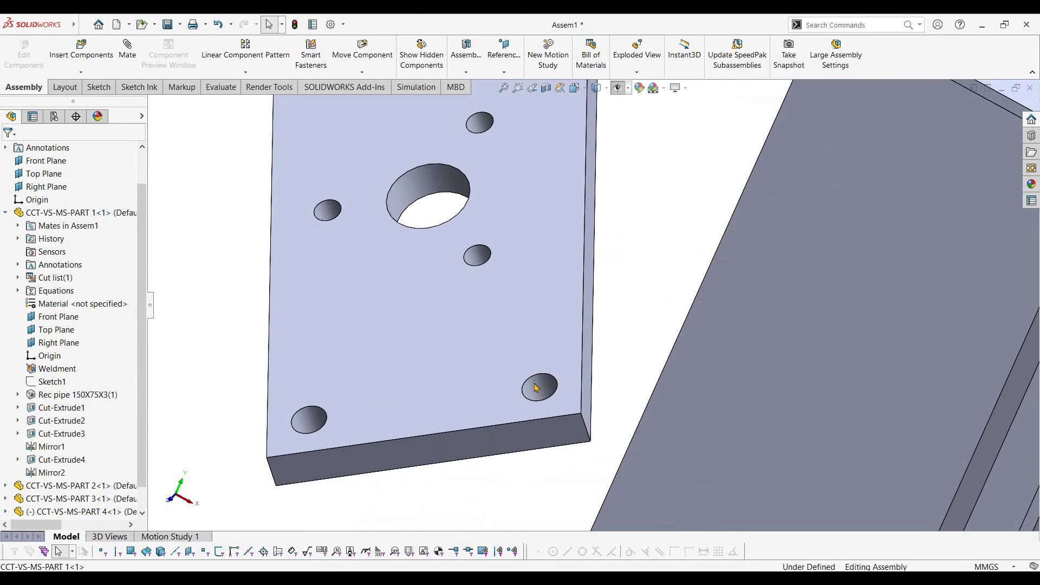
click(535, 387)
scroll(593, 307, up, 6)
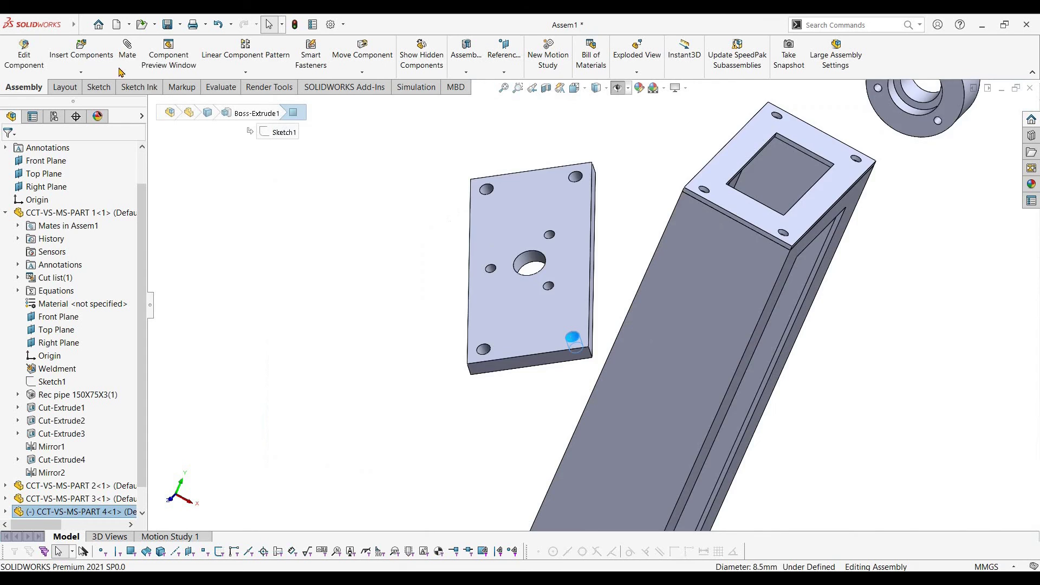
scroll(695, 264, down, 7)
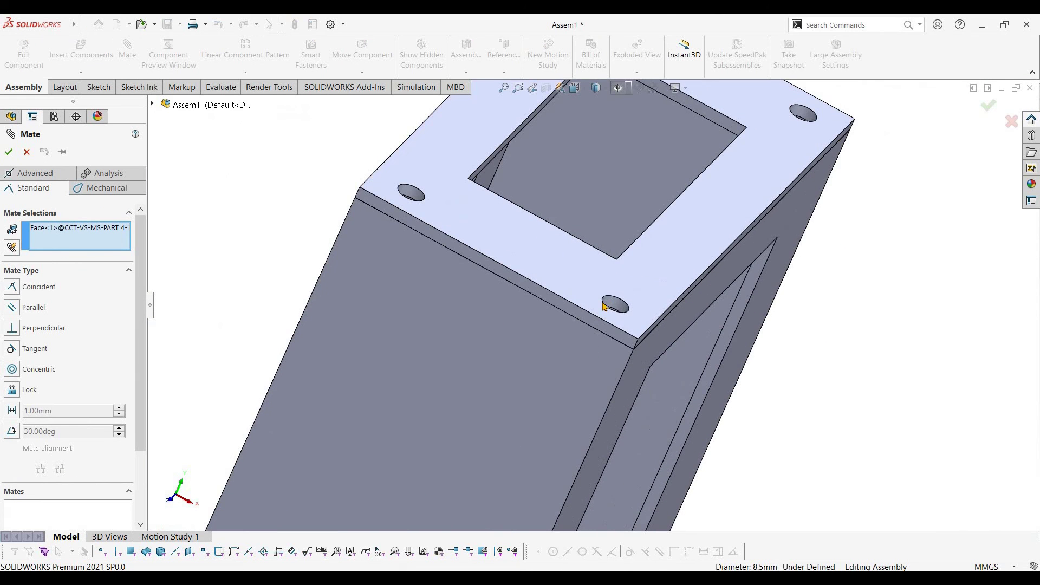
click(613, 307)
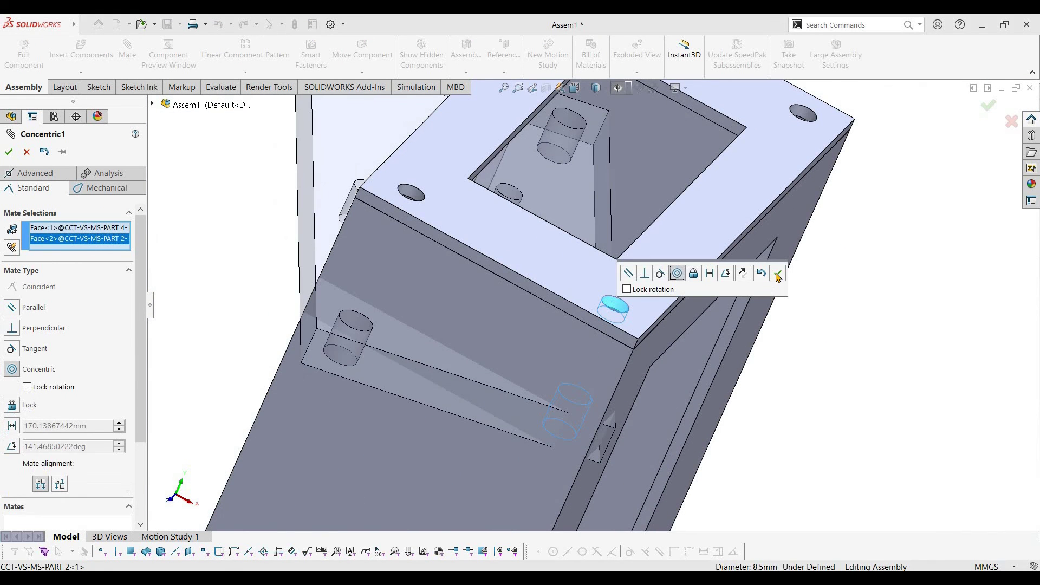
key(Return)
Mate the underside of CCT-VS-MS-PART 4 coincident with the outer face of CCT-VS-MS-PART 2.
scroll(561, 282, up, 5)
middle_drag(398, 460, 442, 455)
click(404, 372)
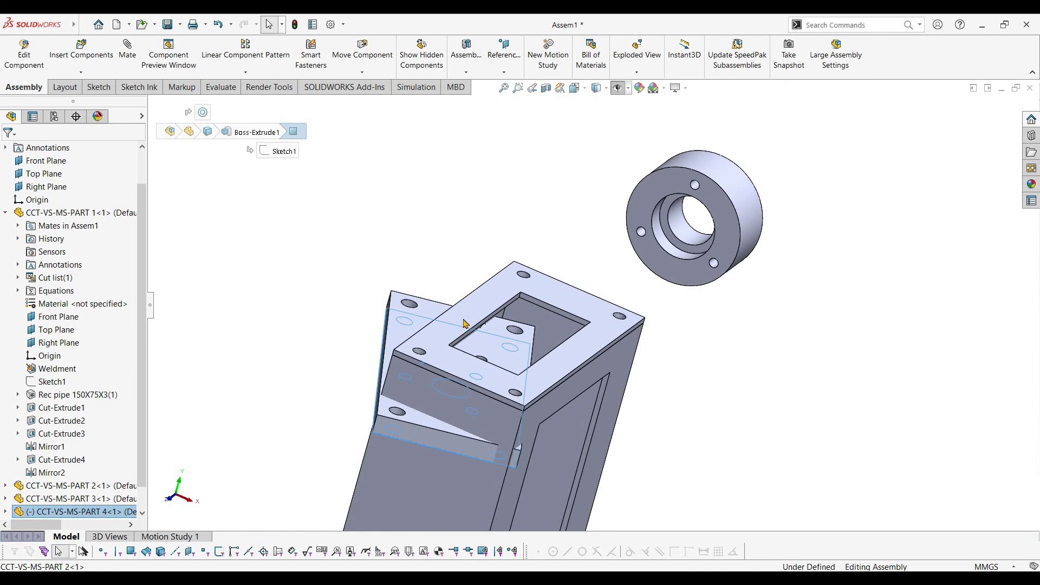
ctrl+click(464, 323)
click(494, 312)
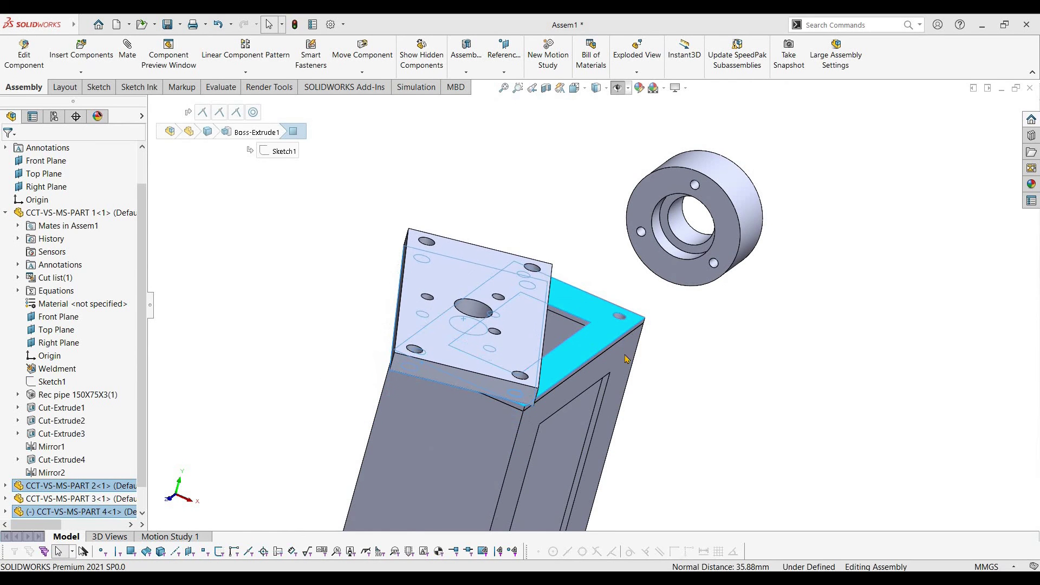
Mate an edge face of CCT-VS-MS-PART 4 coincident with the matching side face of the column.
middle_drag(549, 305, 624, 379)
click(625, 379)
click(777, 396)
Mate the 35 mm recess of CCT-VS-MS-PART 5 concentric with the central hole of CCT-VS-MS-PART 4.
mouse_move(703, 327)
middle_down()
mouse_move(725, 421)
mouse_move(704, 298)
mouse_move(689, 287)
mouse_move(704, 312)
middle_up()
scroll(704, 298, up, 4)
scroll(696, 293, down, 4)
click(640, 293)
scroll(622, 298, up, 3)
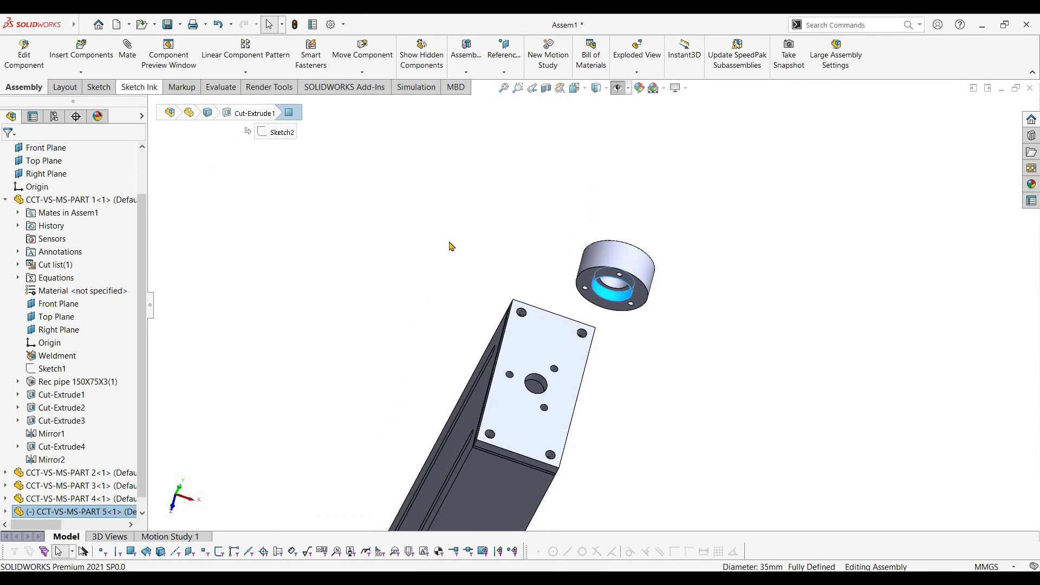
middle_drag(561, 409, 547, 380)
scroll(544, 376, down, 4)
click(546, 375)
click(712, 396)
key(Escape)
Make CCT-VS-MS-PART 5 transparent and move it along its axis to compare its screw holes with those in CCT-VS-MS-PART 4.
middle_drag(600, 387, 569, 356)
scroll(569, 356, up, 3)
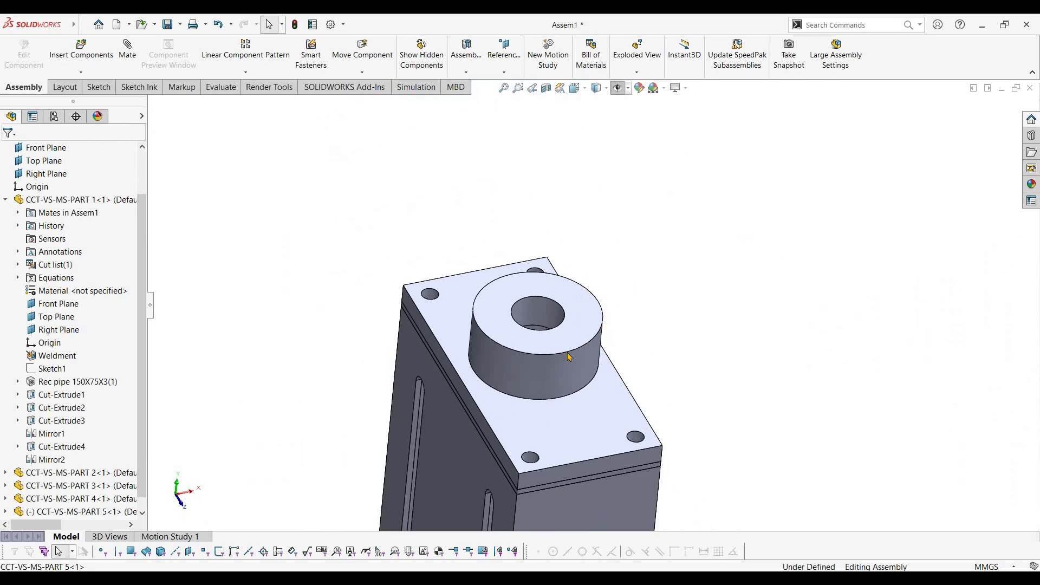
right_click(595, 295)
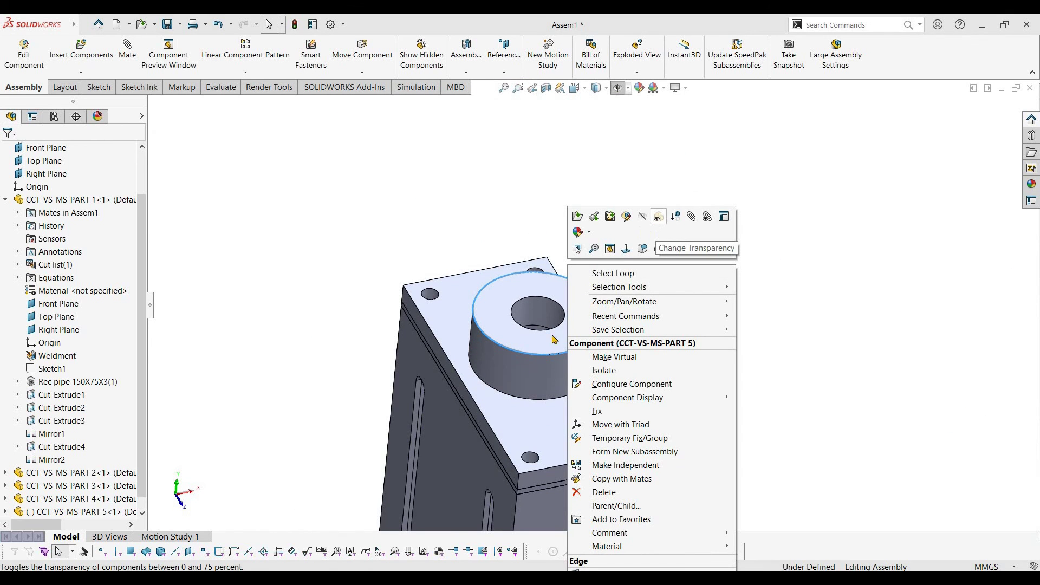
click(658, 216)
scroll(552, 335, down, 3)
middle_drag(549, 408, 596, 429)
drag(597, 429, 610, 298)
middle_drag(608, 249, 674, 221)
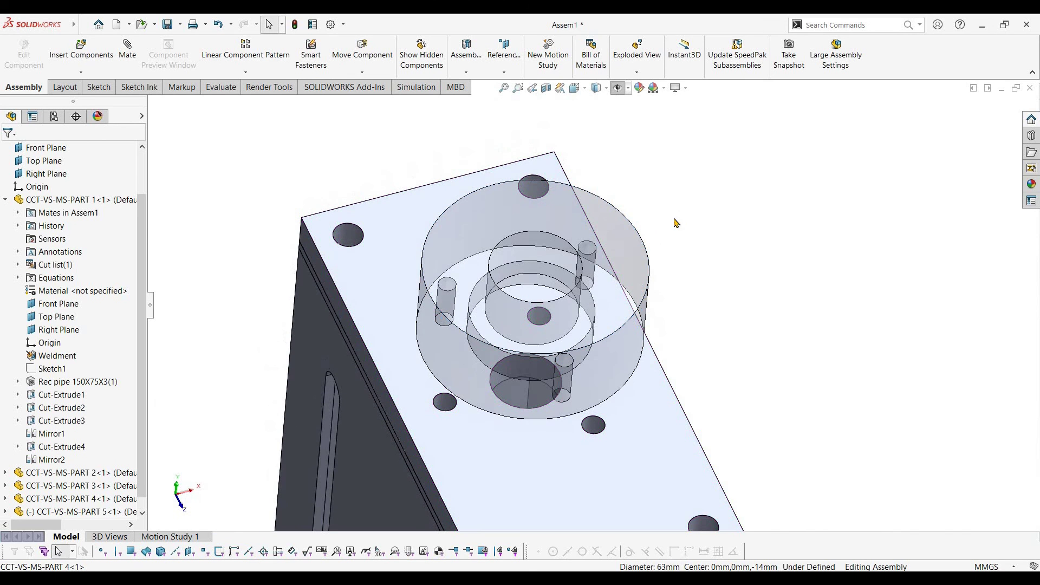
View the mates of CCT-VS-MS-PART 4, and close the list.
right_click(607, 238)
click(739, 196)
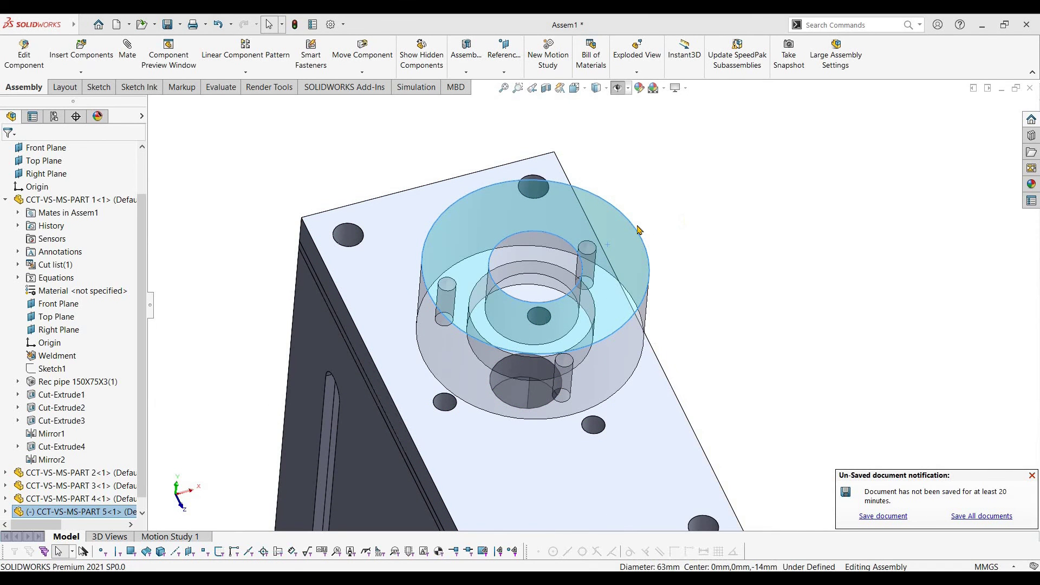
key(Escape)
right_click(598, 237)
click(735, 188)
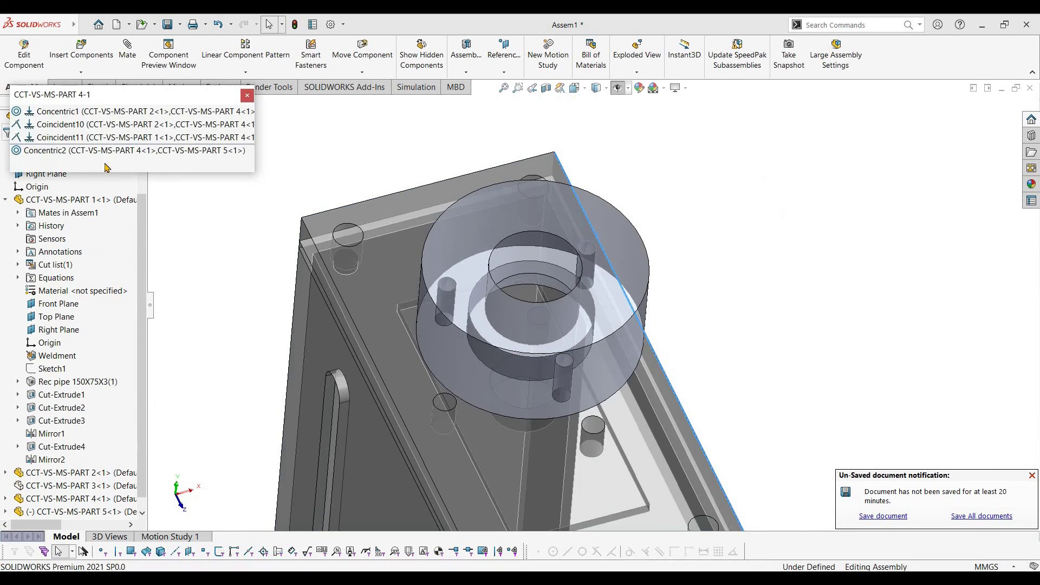
click(581, 182)
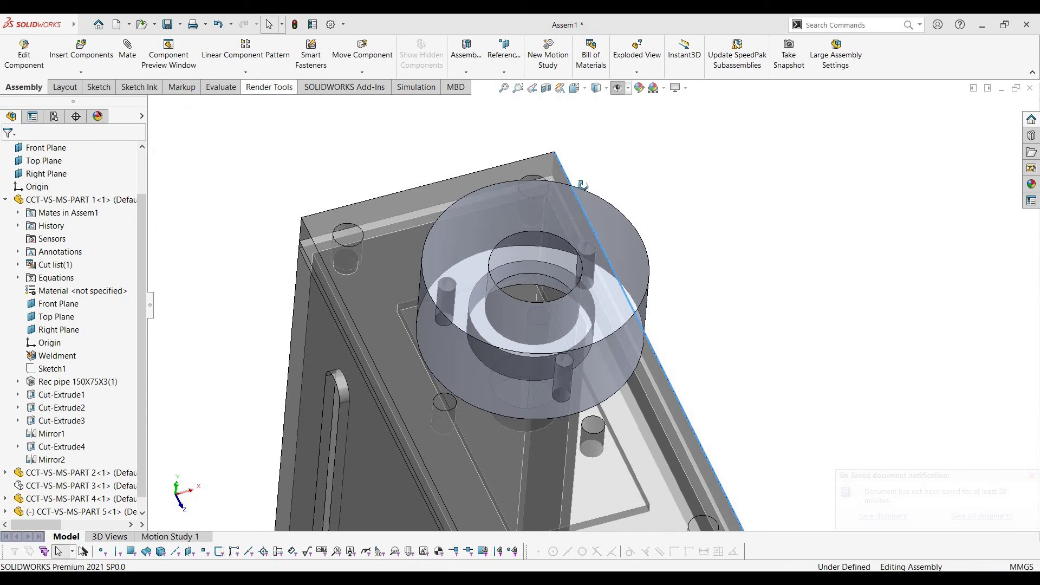
Turn off the transparency of CCT-VS-MS-PART 5, view its mates, and close the list.
middle_drag(622, 234, 633, 192)
right_click(652, 196)
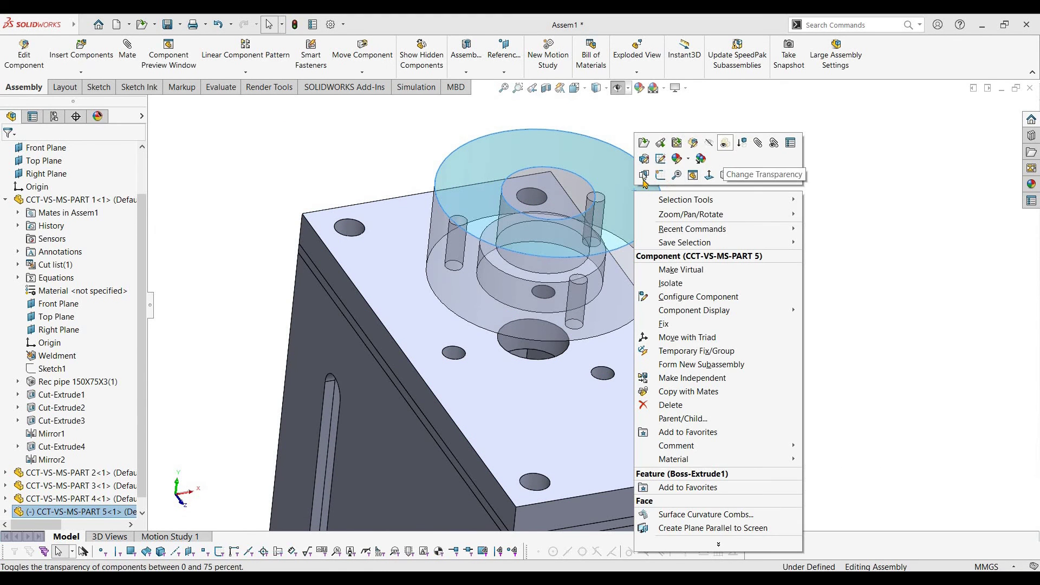
click(726, 143)
right_click(637, 179)
click(777, 131)
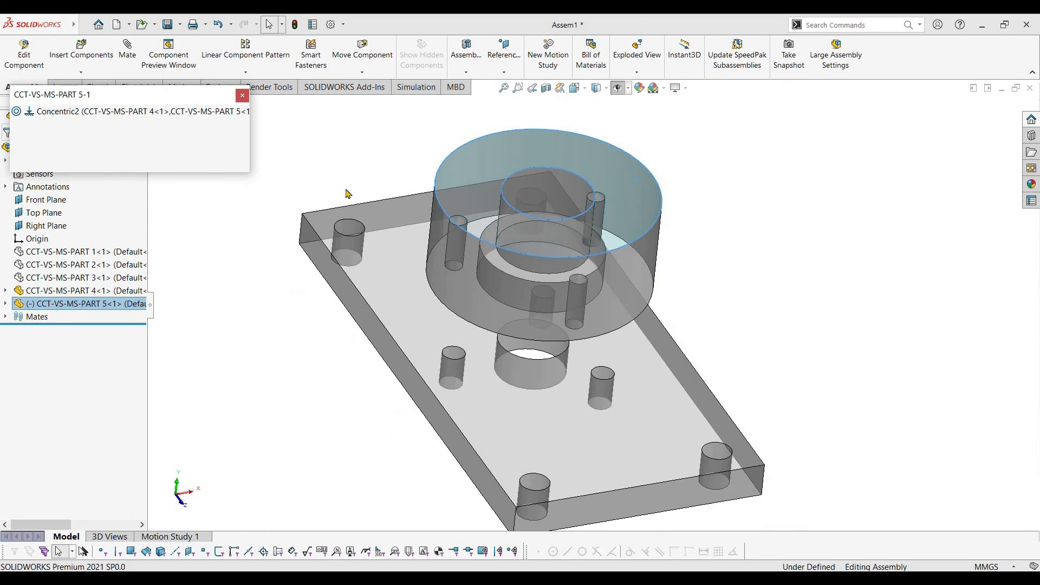
click(650, 227)
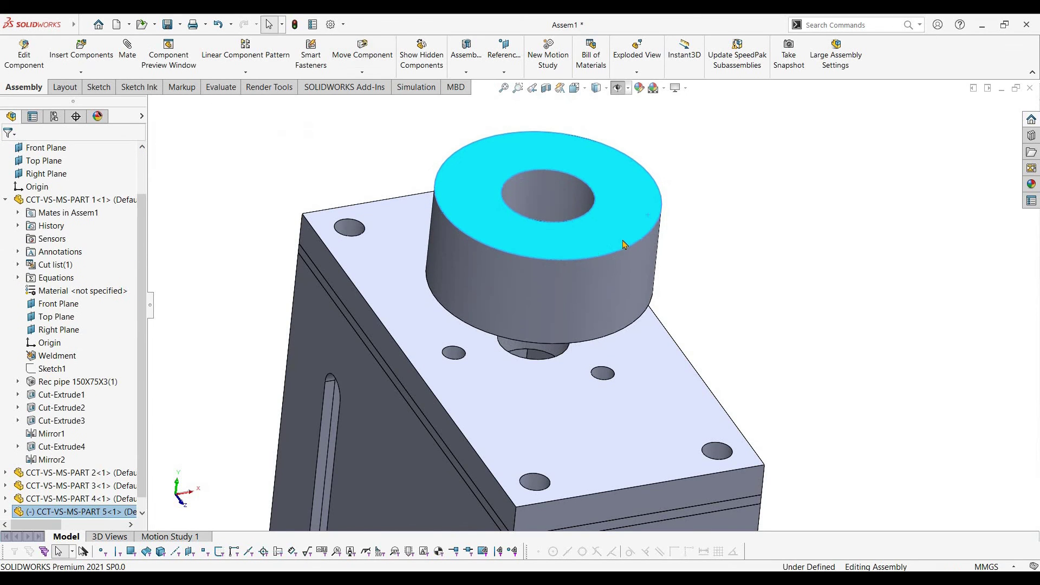
Mate a 5 mm hole in the underside of CCT-VS-MS-PART 5 concentric with a small hole around CCT-VS-MS-PART 4's central hole.
middle_drag(536, 222, 508, 179)
middle_drag(480, 227, 435, 202)
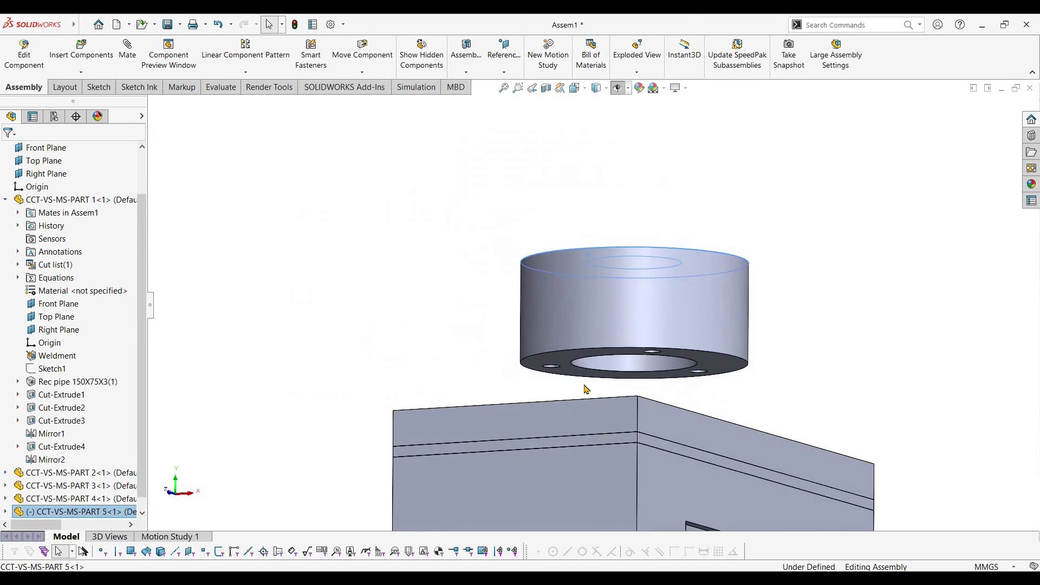
scroll(575, 382, down, 8)
middle_drag(577, 379, 592, 426)
scroll(592, 425, up, 6)
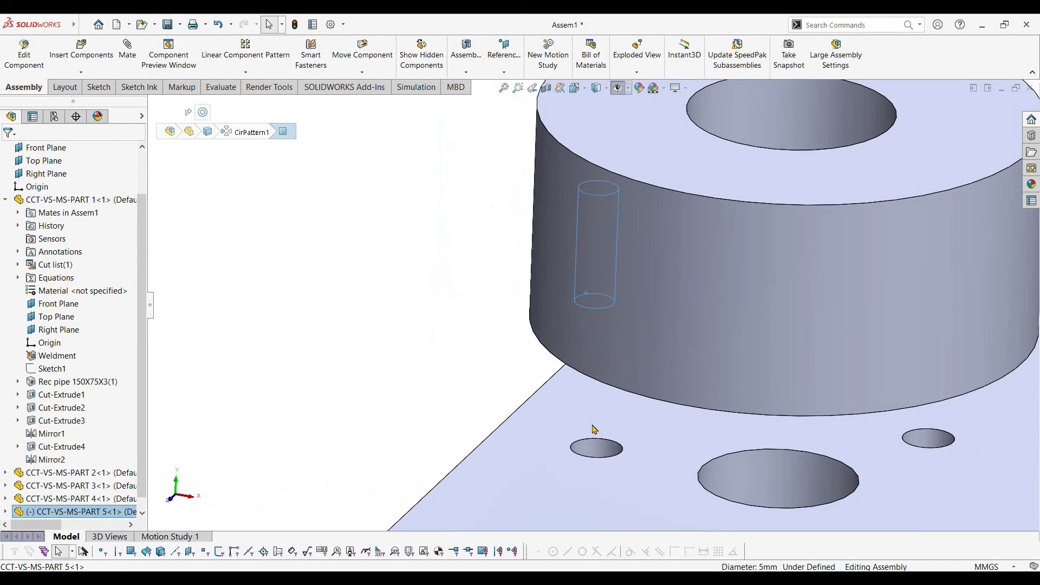
click(134, 64)
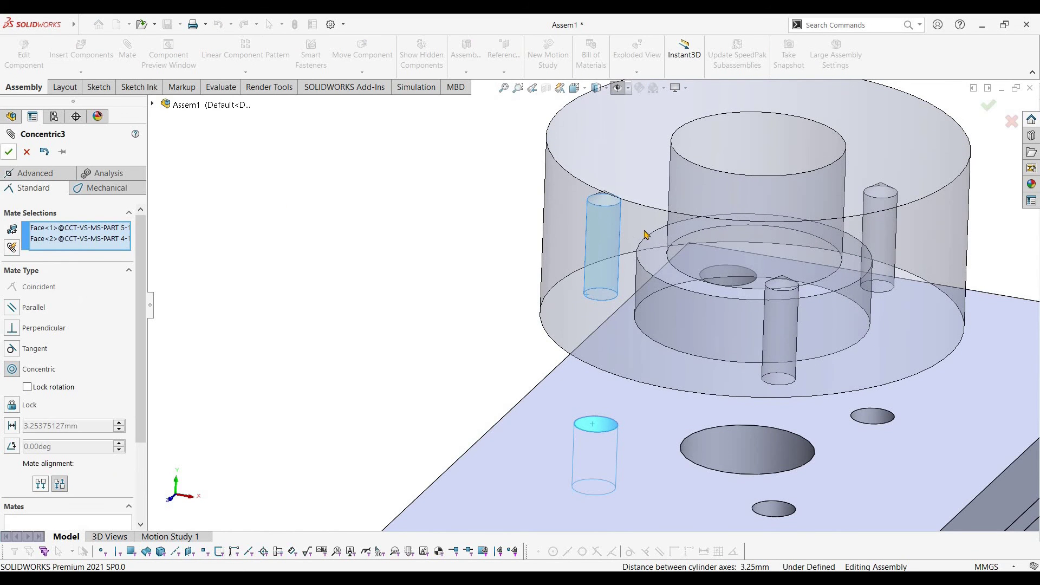
key(Return)
key(Return)
Mate the underside of CCT-VS-MS-PART 5 coincident with the upper face of CCT-VS-MS-PART 4, and test whether it still moves.
scroll(729, 281, up, 6)
middle_drag(729, 282, 725, 191)
scroll(610, 322, down, 4)
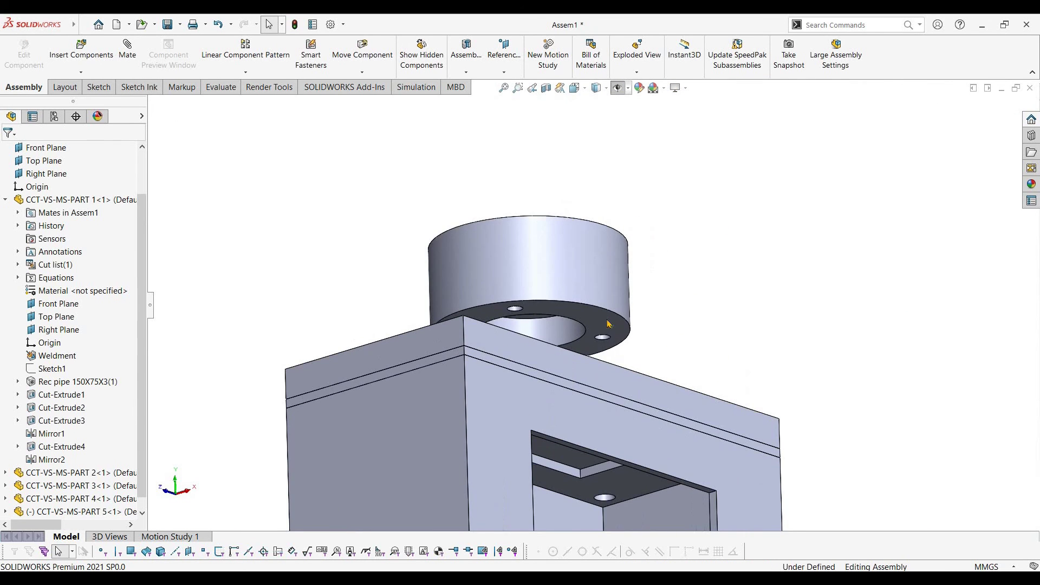
alt+drag(608, 339, 609, 386)
middle_drag(609, 386, 612, 496)
alt+drag(590, 421, 644, 423)
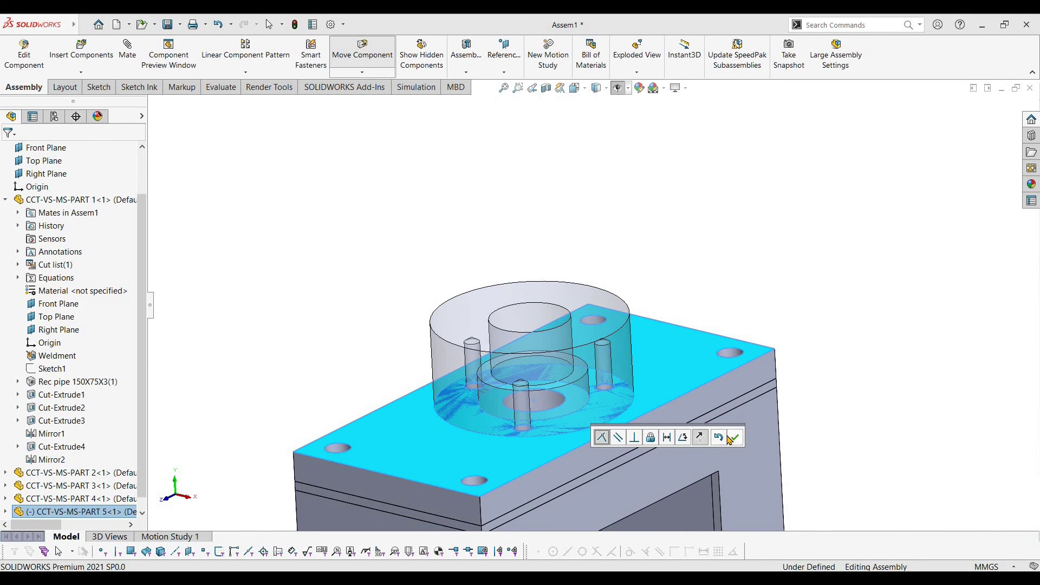
click(732, 438)
scroll(582, 344, up, 3)
drag(579, 337, 580, 333)
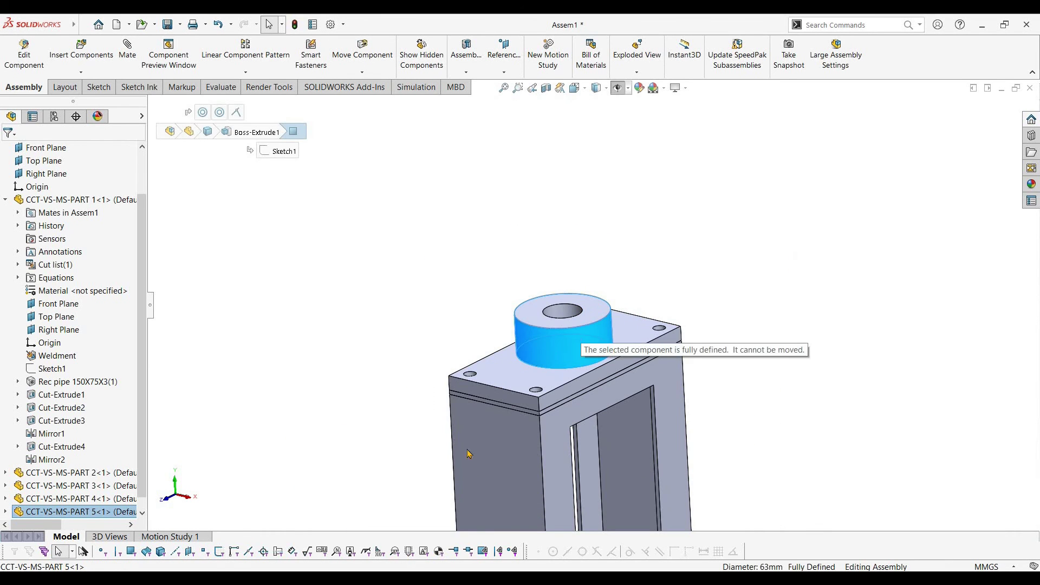
key(Escape)
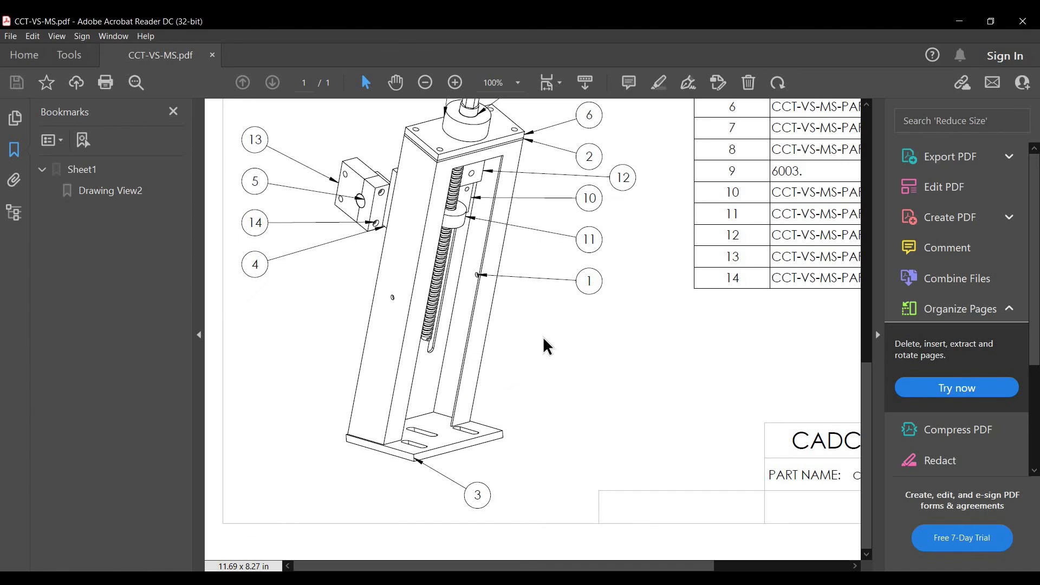
Check the item callouts in the Acrobat Reader drawing for the parts still missing, and return to the SOLIDWORKS assembly.
scroll(543, 343, up, 2)
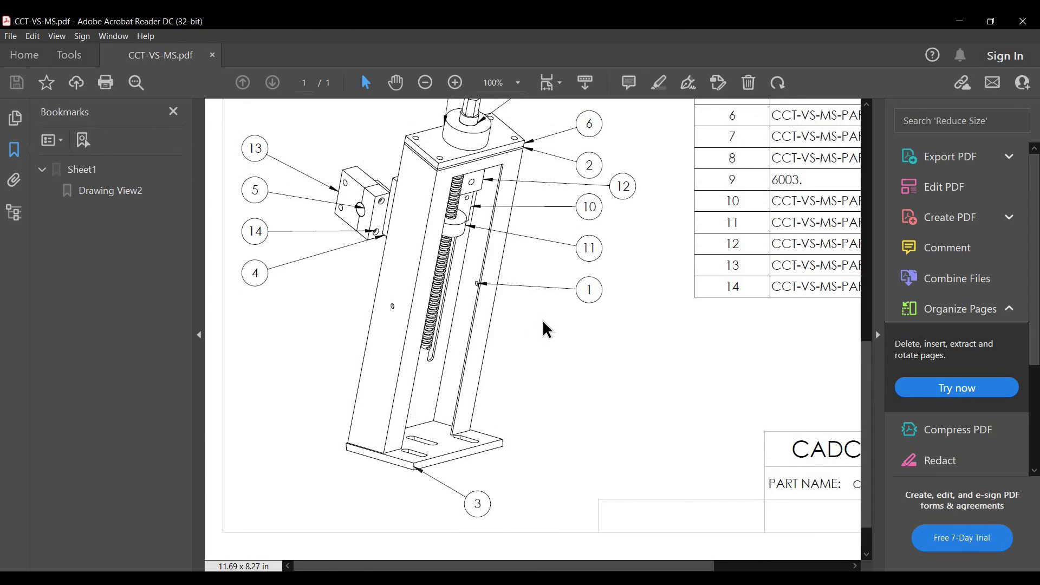
scroll(539, 344, down, 2)
click(418, 578)
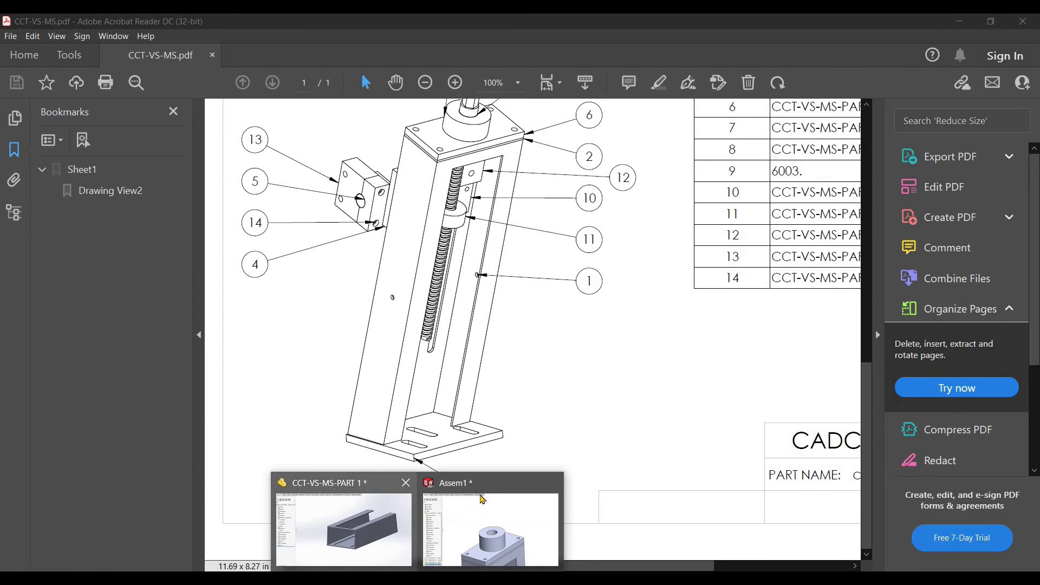
click(481, 498)
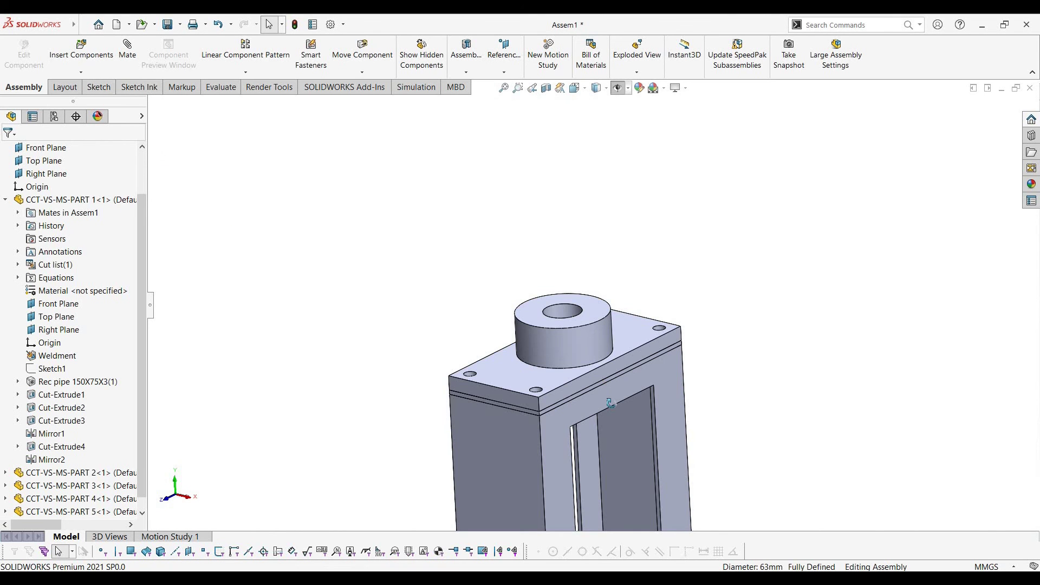
Insert the component CCT-VS-MS-PART 6 and place it above the column.
middle_drag(611, 403, 629, 410)
scroll(617, 368, up, 5)
click(78, 59)
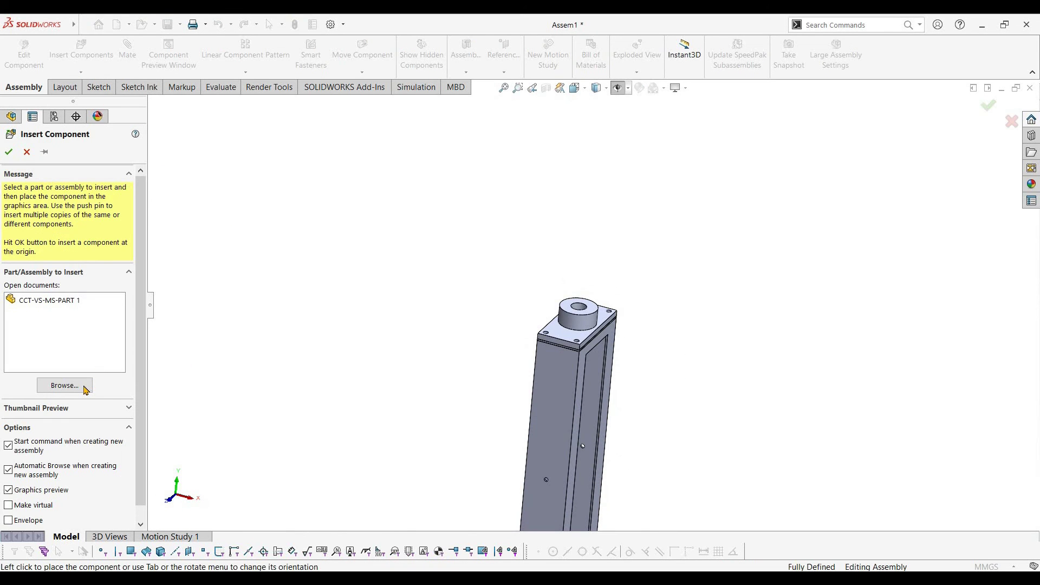
scroll(672, 284, down, 5)
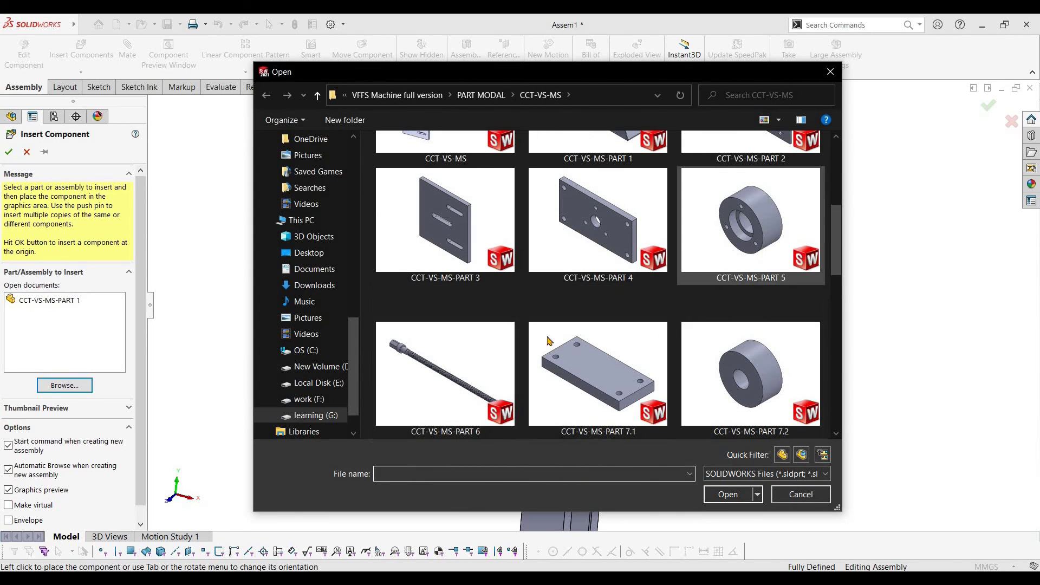
double_click(451, 379)
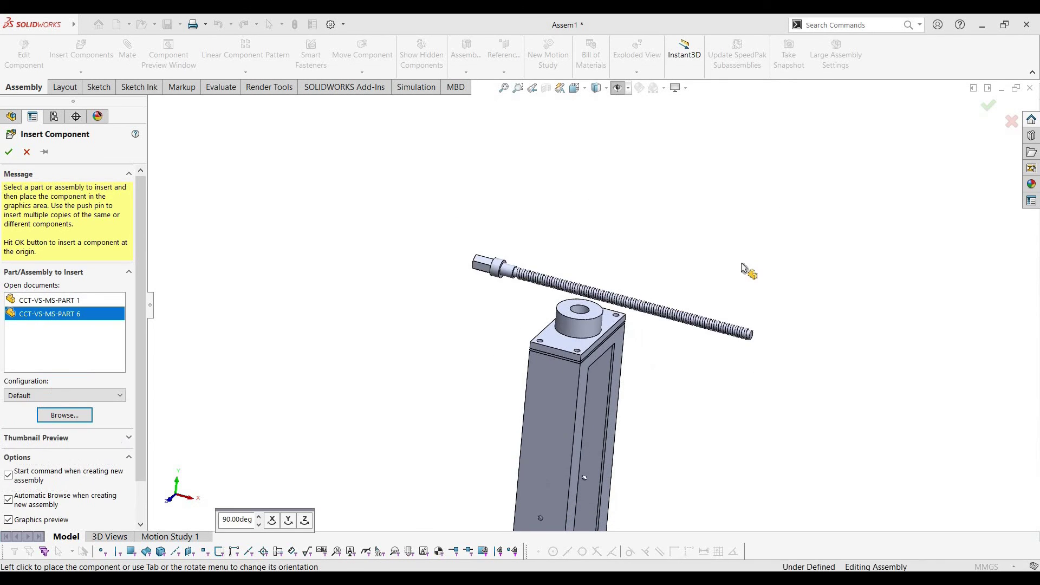
click(617, 230)
Mate the 17 mm shoulder of CCT-VS-MS-PART 6 concentric with the central hole of CCT-VS-MS-PART 5, flipping the alignment so the hexagonal end points up.
scroll(560, 216, down, 4)
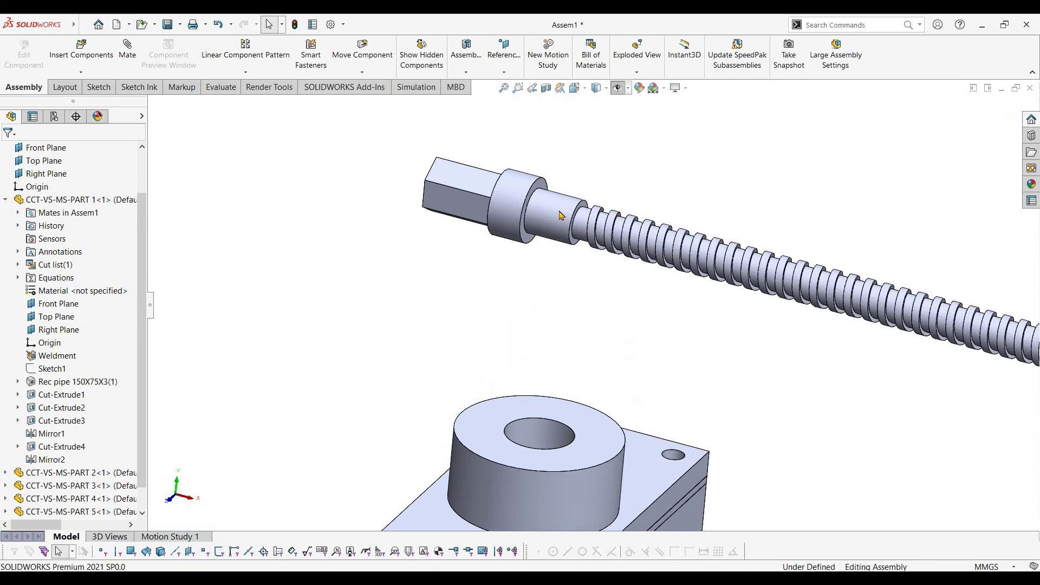
click(560, 215)
scroll(560, 215, up, 4)
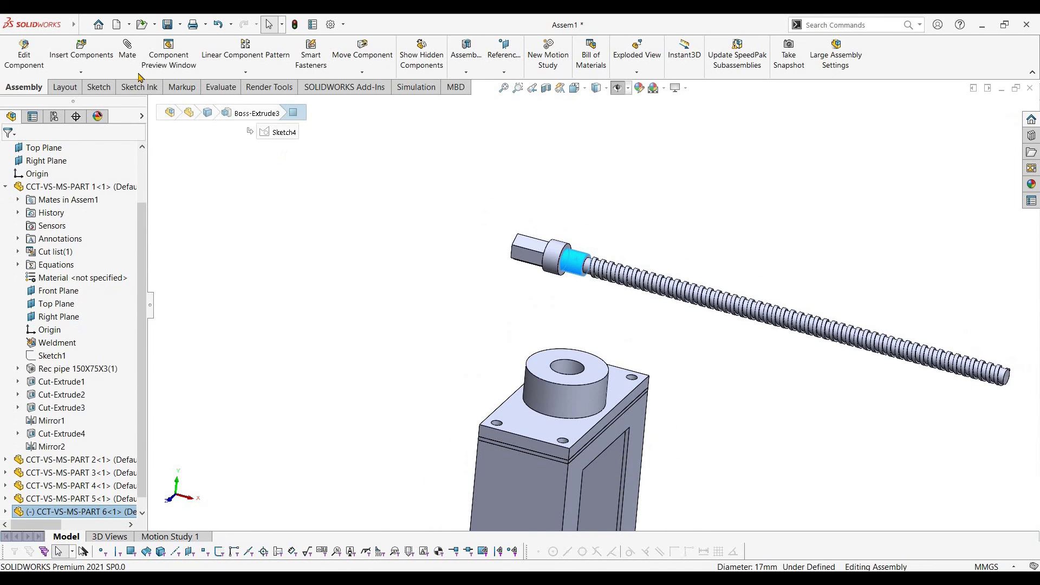
click(573, 364)
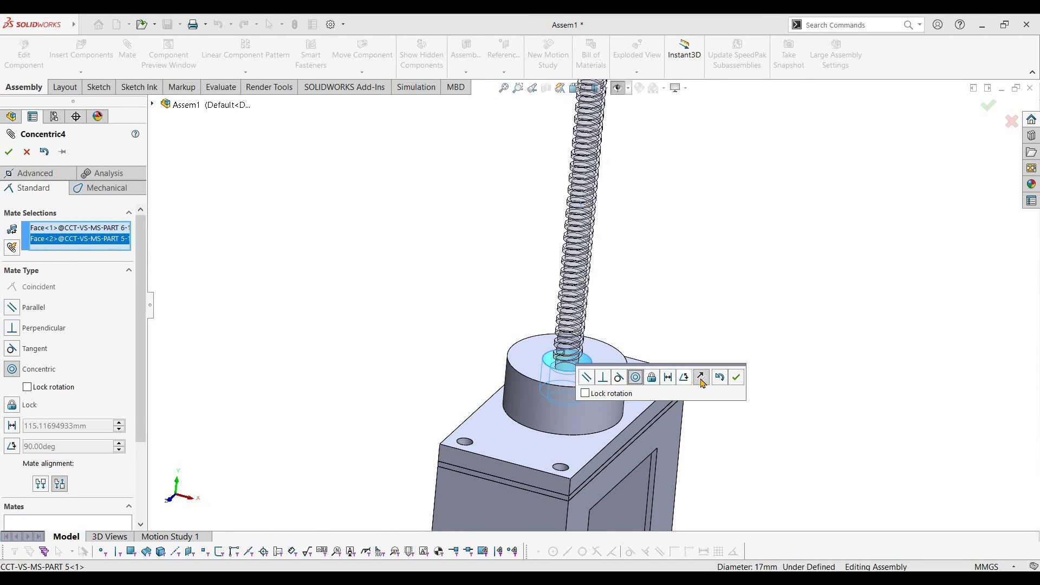
click(701, 380)
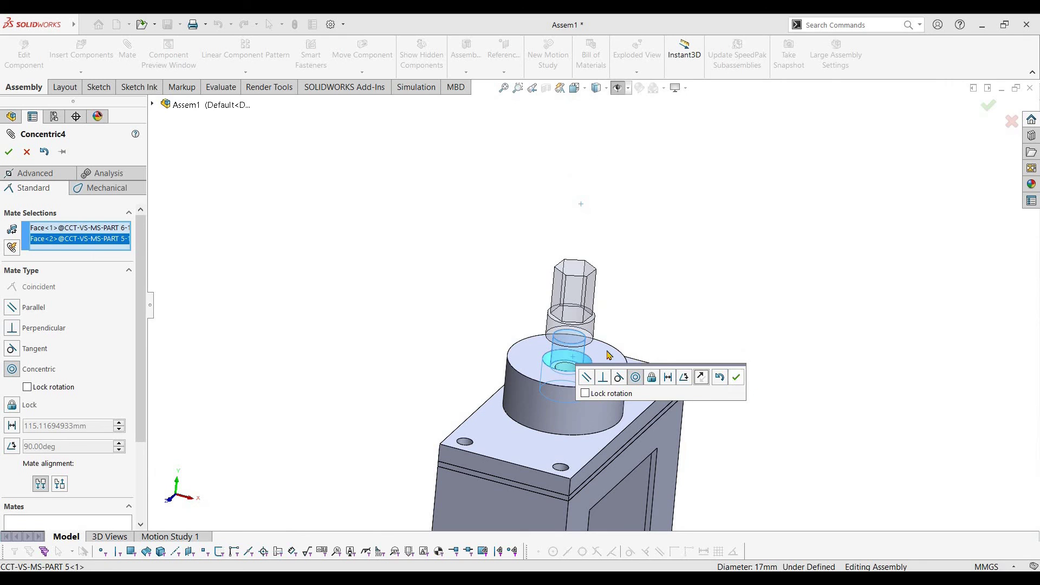
key(Return)
Slide CCT-VS-MS-PART 6 down into CCT-VS-MS-PART 5 and compare its position with the Acrobat Reader drawing.
mouse_move(610, 304)
middle_down()
mouse_move(596, 302)
mouse_move(604, 298)
middle_up()
scroll(601, 344, down, 3)
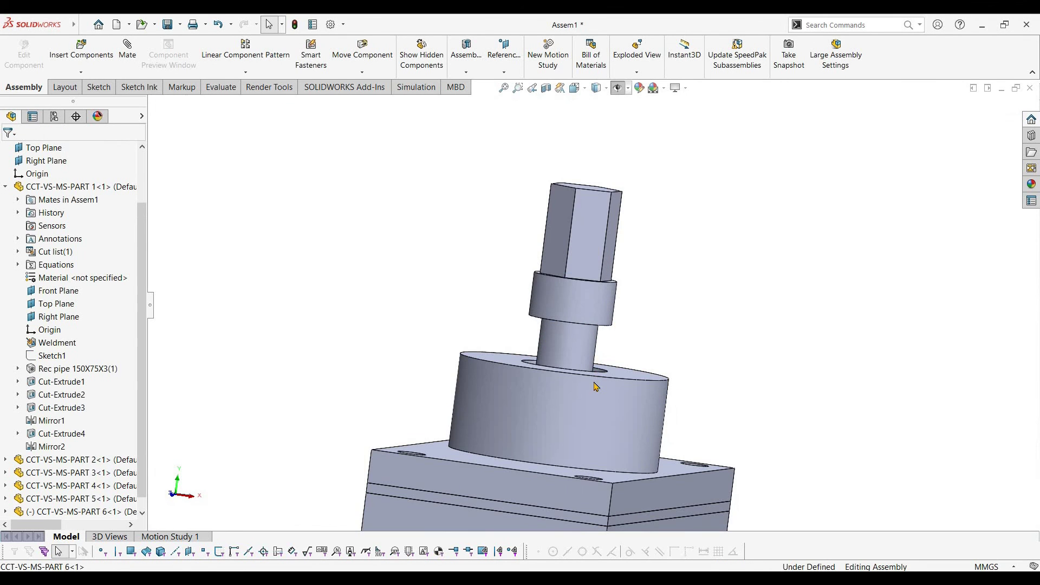
drag(594, 382, 594, 379)
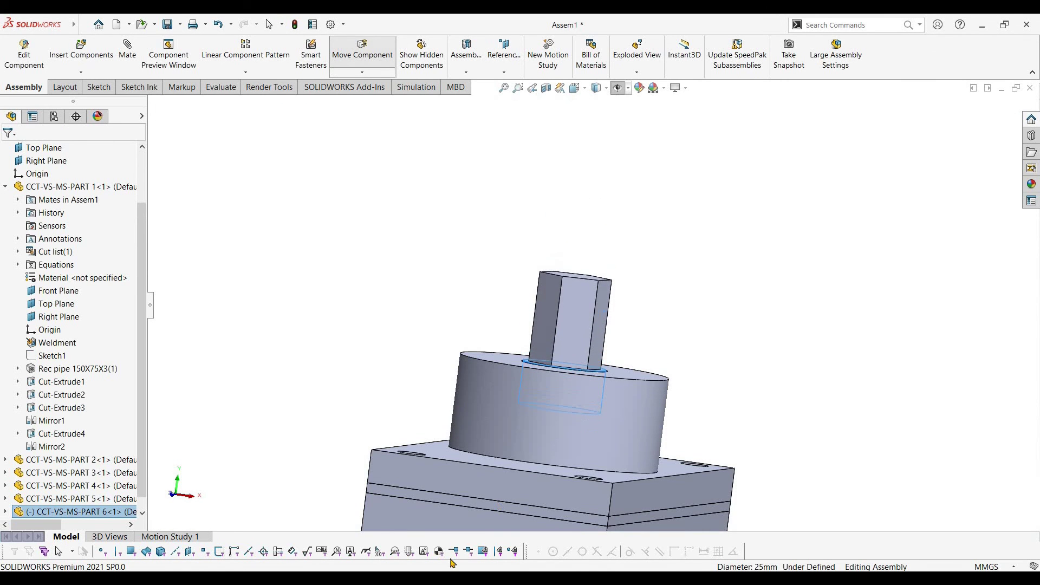
key(alt+Tab)
scroll(493, 217, up, 1)
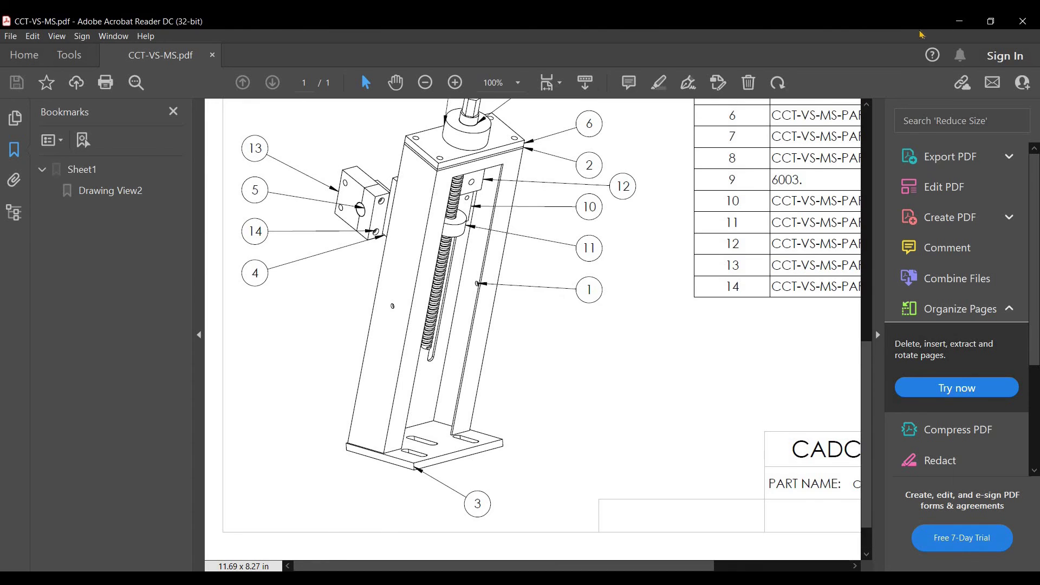
Return to the SOLIDWORKS assembly and raise CCT-VS-MS-PART 6 until its 17 mm shoulder is clear of CCT-VS-MS-PART 5.
key(alt+Tab)
drag(603, 337, 612, 217)
scroll(615, 316, down, 4)
scroll(615, 316, up, 2)
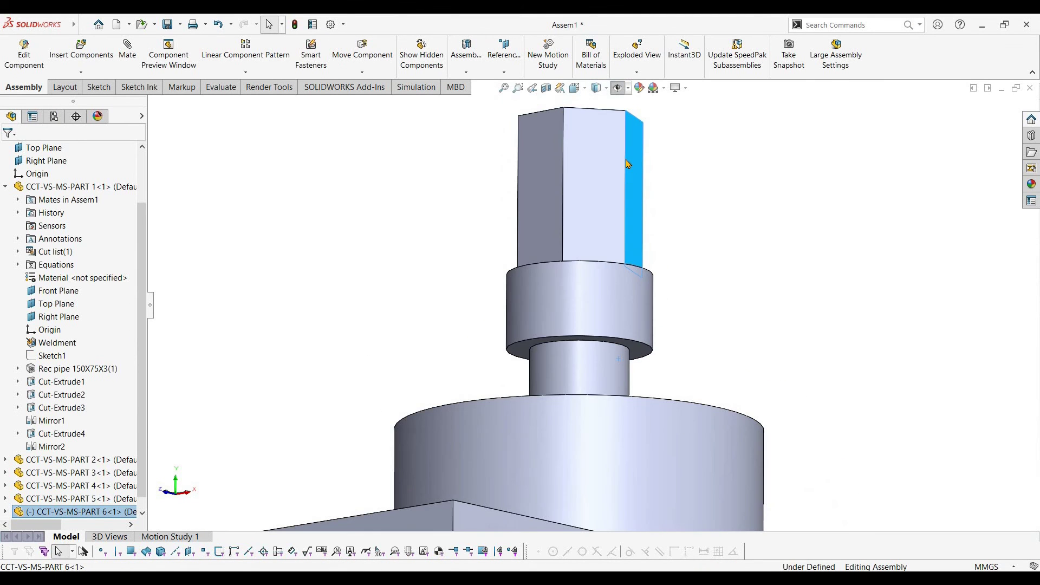
drag(615, 316, 627, 163)
key(Escape)
Insert the bearing 6003. and place it beside the shoulder of CCT-VS-MS-PART 6.
scroll(569, 346, up, 3)
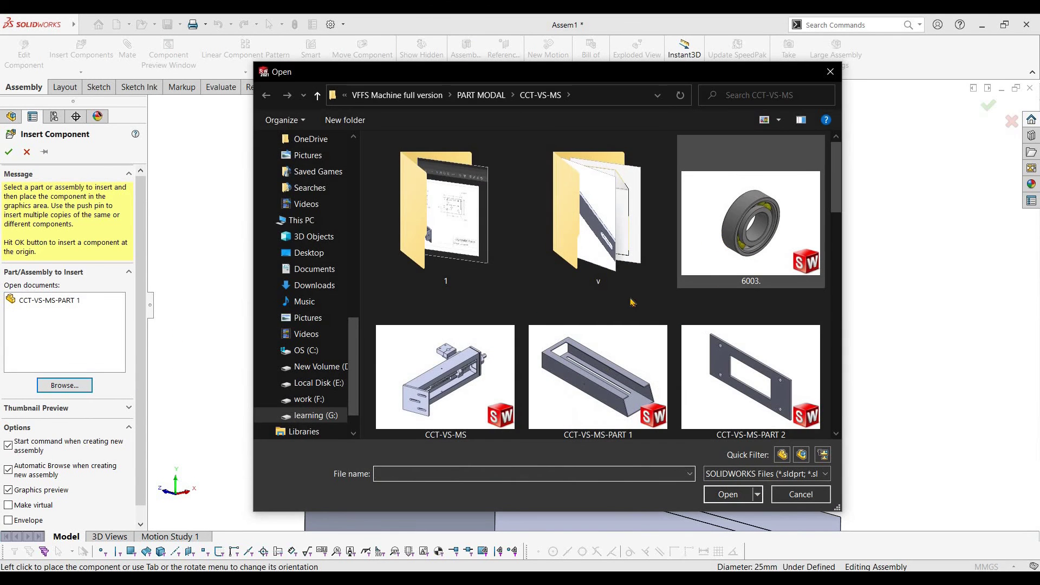
double_click(725, 242)
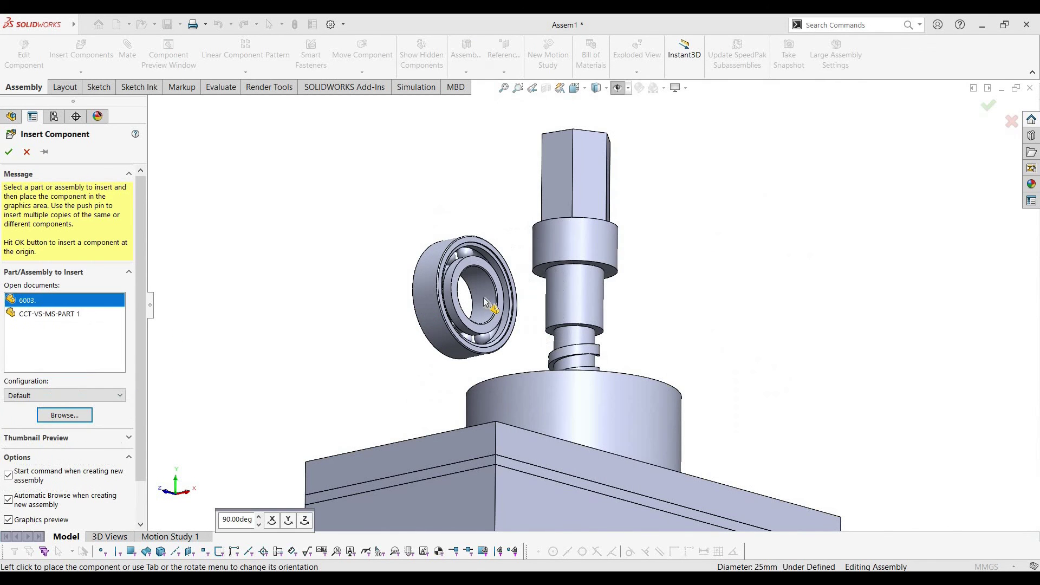
click(485, 301)
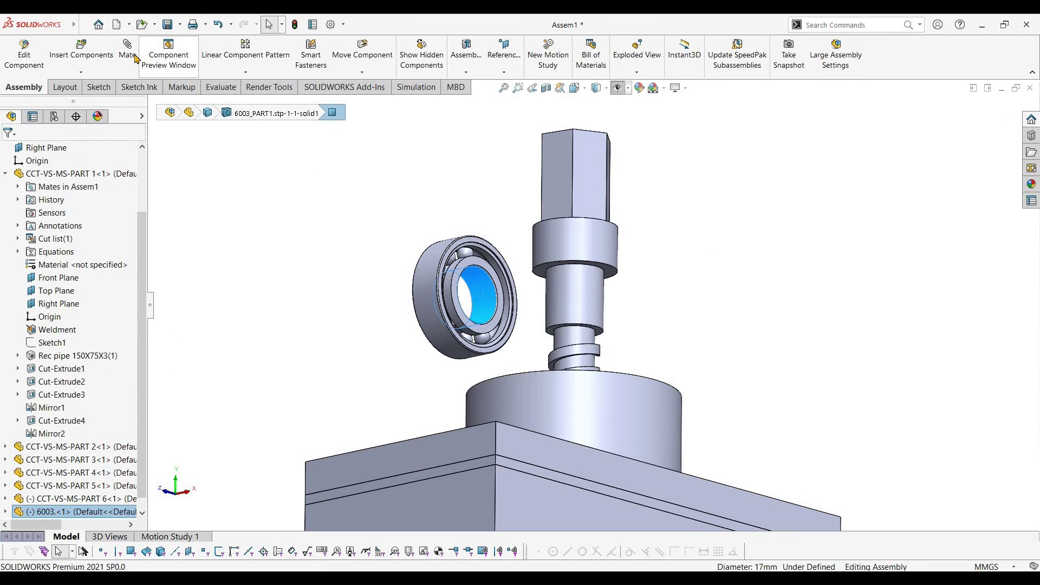
Mate the bore of the 6003. bearing concentric with the 17 mm shoulder of CCT-VS-MS-PART 6.
click(589, 307)
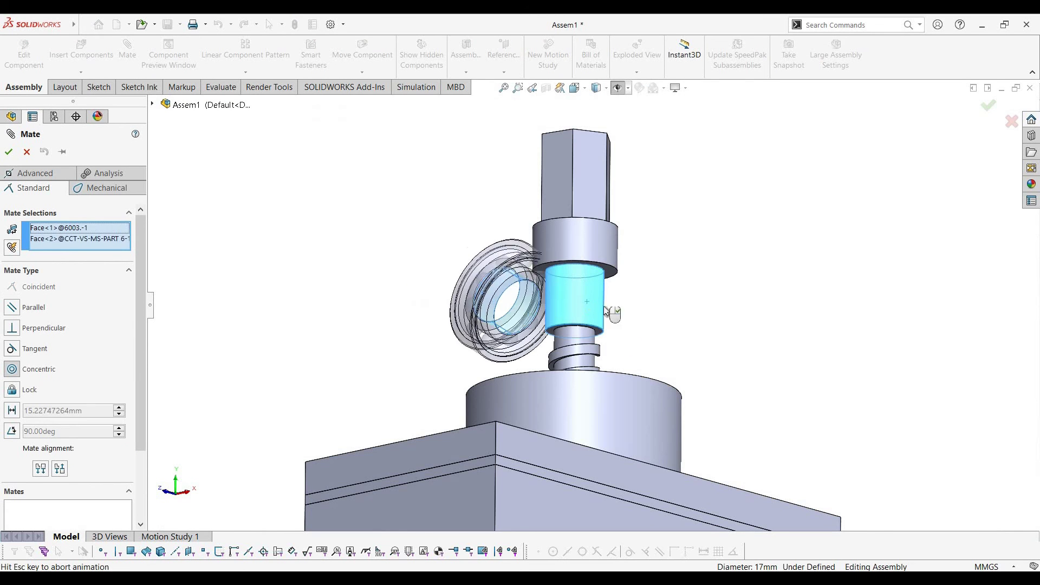
click(755, 275)
key(Escape)
Place a second copy of the 6003. bearing beside the shaft and check the parts list in the Acrobat Reader drawing.
middle_drag(611, 275, 614, 298)
drag(618, 288, 624, 288)
ctrl+drag(711, 315, 772, 339)
middle_drag(757, 344, 758, 364)
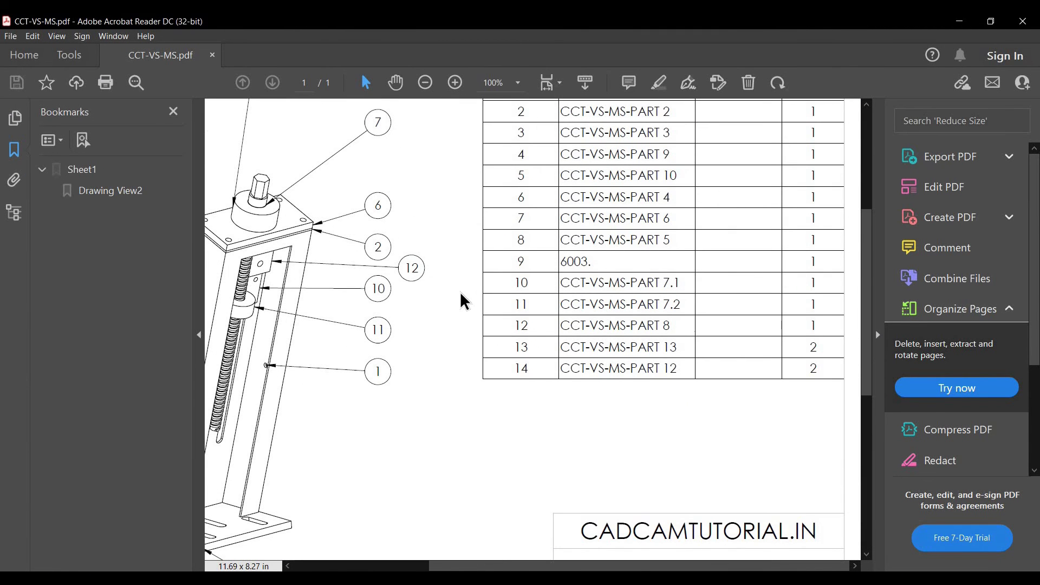
scroll(464, 300, left, 4)
click(964, 19)
In the SOLIDWORKS assembly, mate the upper face of the first 6003. bearing coincident with the underside of the collar on CCT-VS-MS-PART 6.
middle_drag(561, 217, 566, 237)
scroll(566, 236, down, 6)
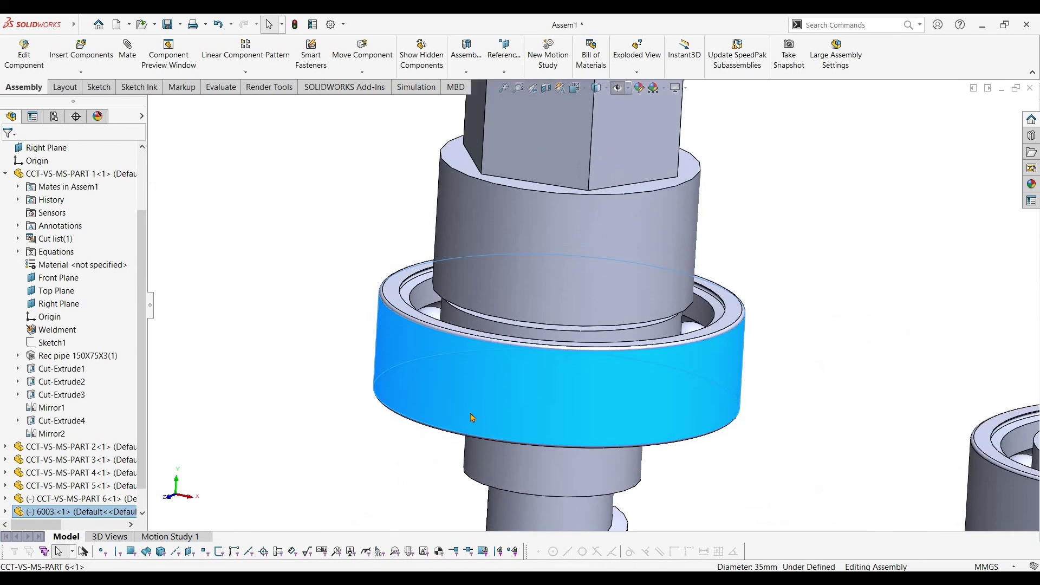
scroll(471, 417, down, 1)
drag(410, 363, 410, 380)
key(Escape)
scroll(437, 324, down, 2)
click(438, 320)
middle_drag(437, 314, 422, 250)
ctrl+click(437, 269)
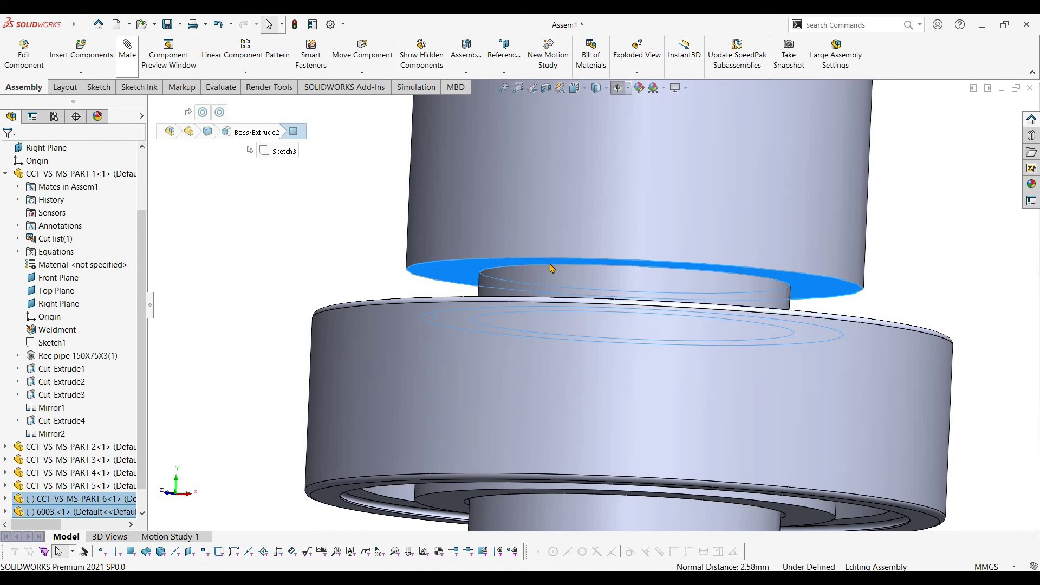
click(831, 264)
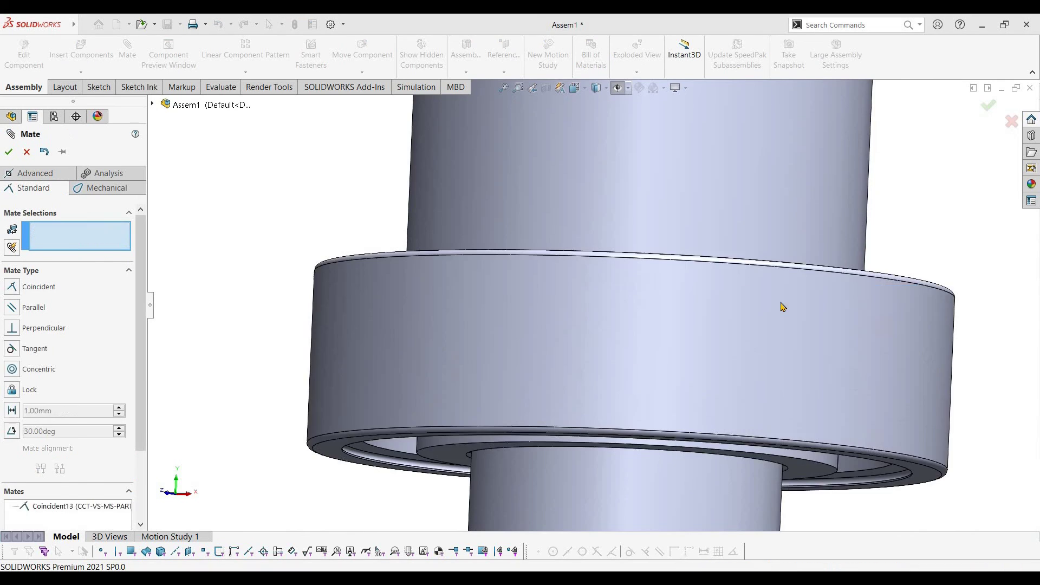
key(Escape)
Mate the bore of the second 6003. bearing concentric with the 17 mm shoulder of CCT-VS-MS-PART 6.
scroll(780, 319, up, 7)
scroll(768, 399, down, 2)
middle_drag(751, 434, 756, 422)
click(756, 422)
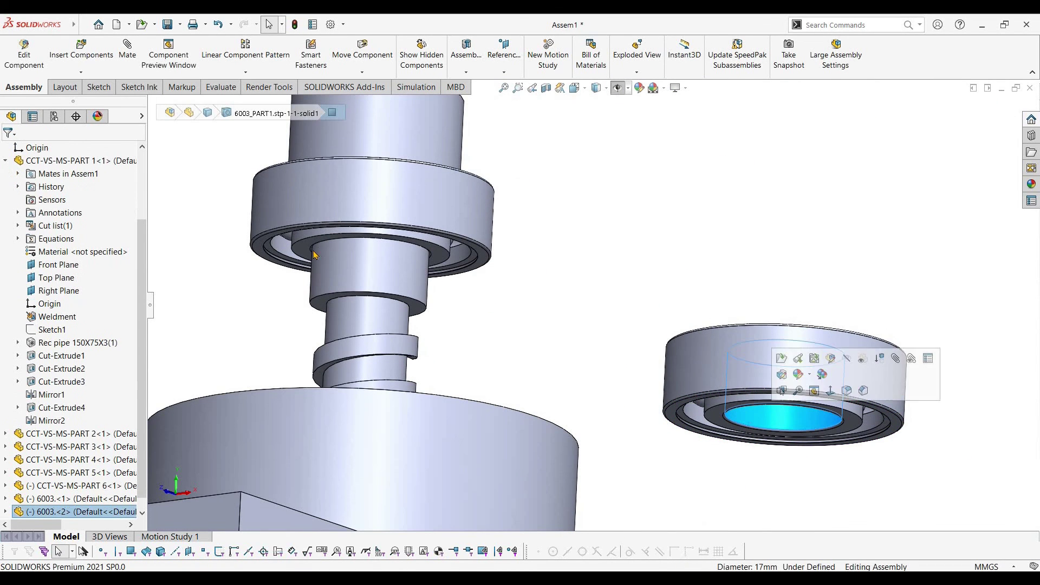
ctrl+click(337, 261)
click(128, 54)
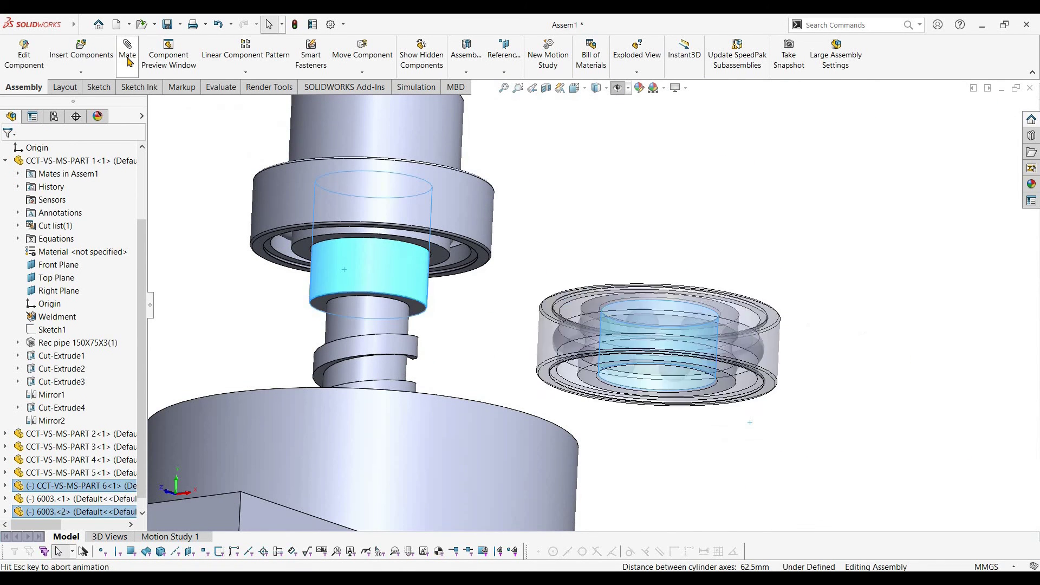
key(Return)
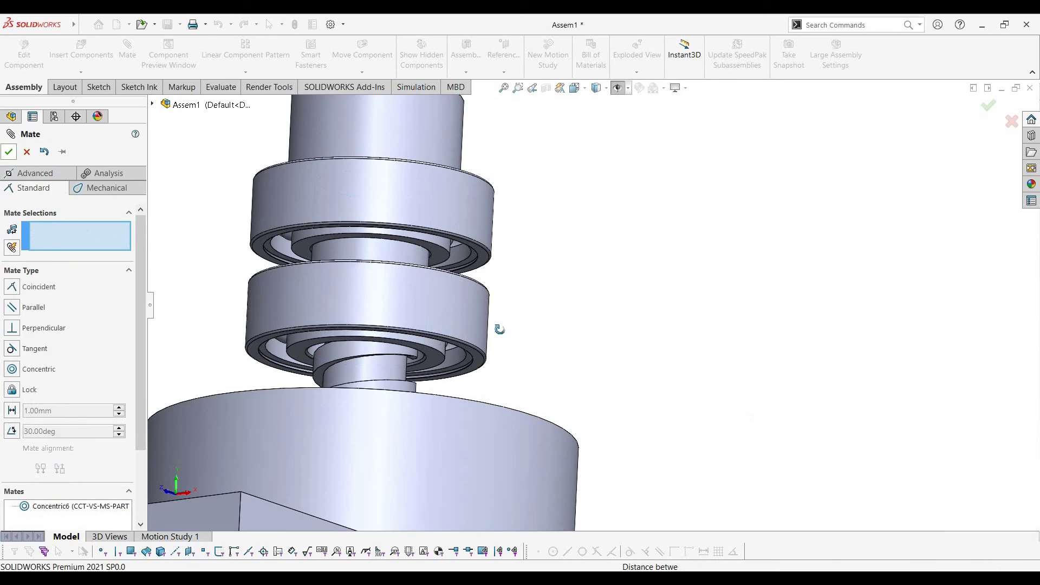
key(Escape)
Slide the second 6003. bearing along the shaft, leaving a gap below the first bearing.
middle_drag(496, 329, 448, 381)
scroll(672, 193, down, 2)
mouse_move(702, 153)
mouse_down()
mouse_move(708, 164)
mouse_move(716, 158)
mouse_up()
middle_drag(716, 158, 704, 132)
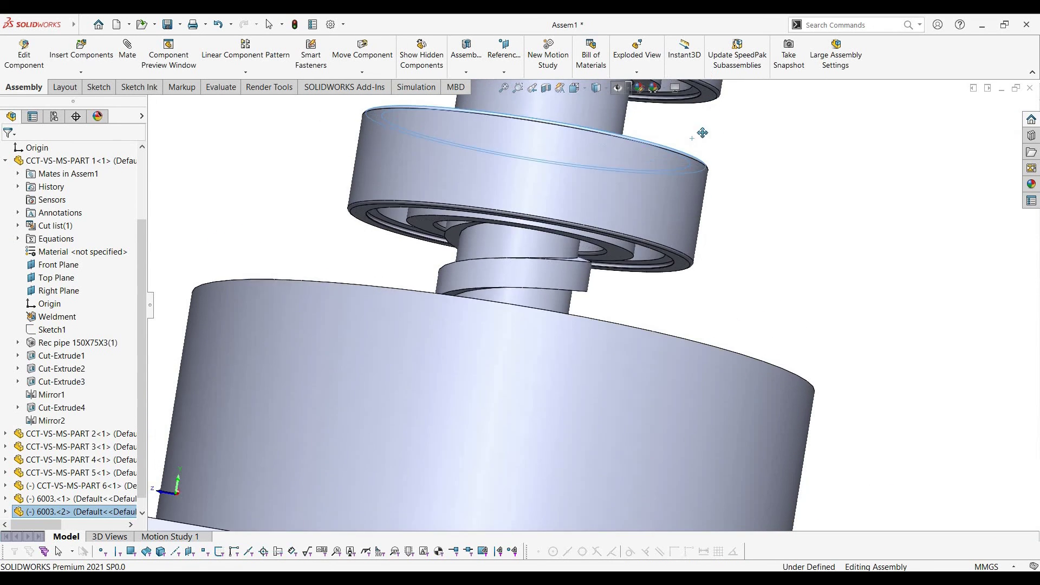
drag(696, 172, 673, 168)
scroll(658, 193, up, 3)
key(ctrl+7)
scroll(625, 192, down, 2)
middle_drag(625, 192, 620, 226)
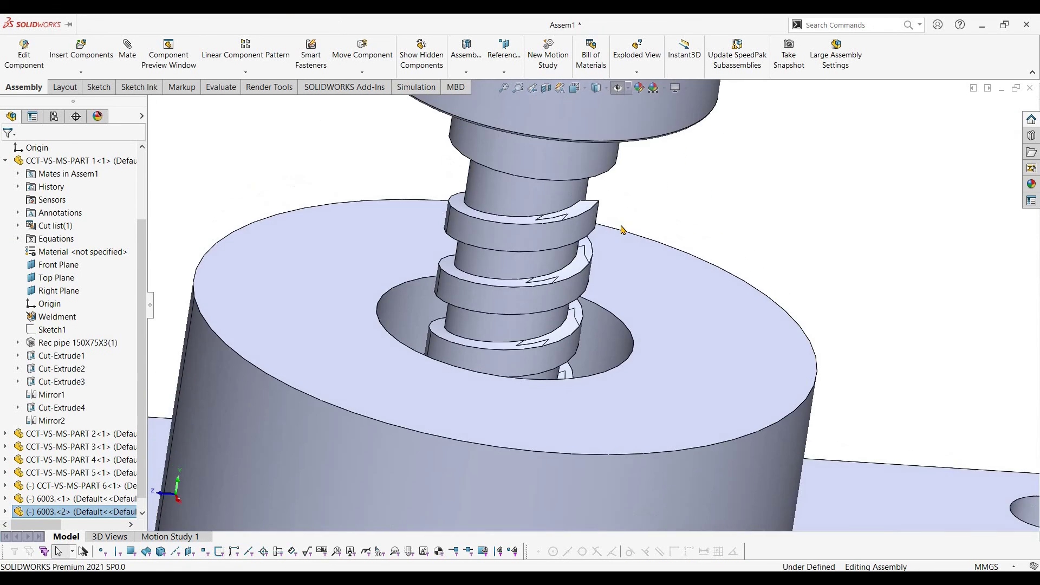
key(Escape)
Mate the upper face of the second 6003. bearing coincident with the underside of the first bearing.
scroll(612, 203, up, 3)
scroll(608, 191, down, 1)
middle_drag(653, 287, 662, 252)
scroll(661, 238, down, 4)
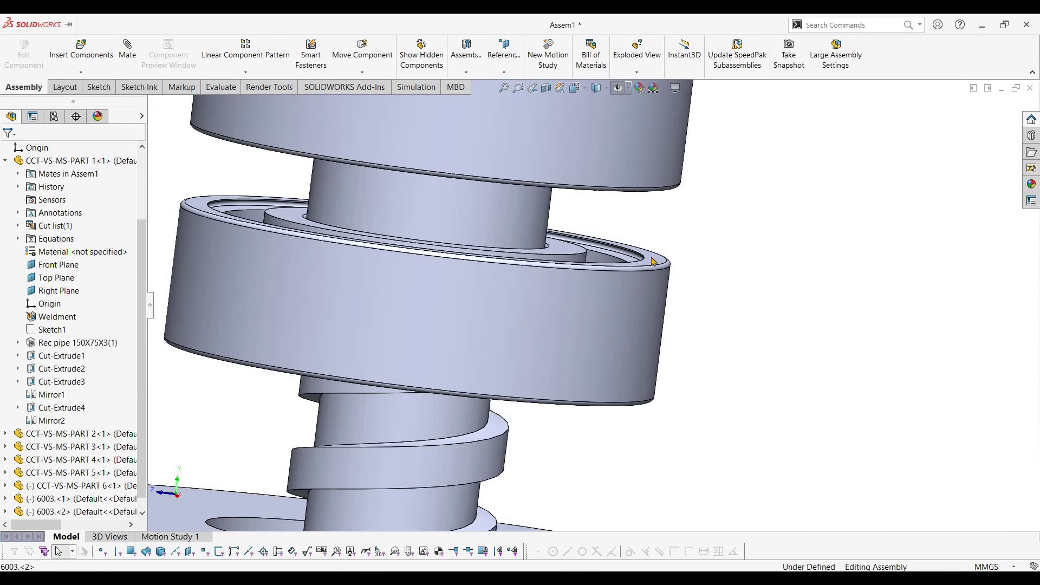
alt+drag(658, 260, 660, 229)
middle_drag(660, 228, 651, 136)
alt+drag(651, 137, 738, 157)
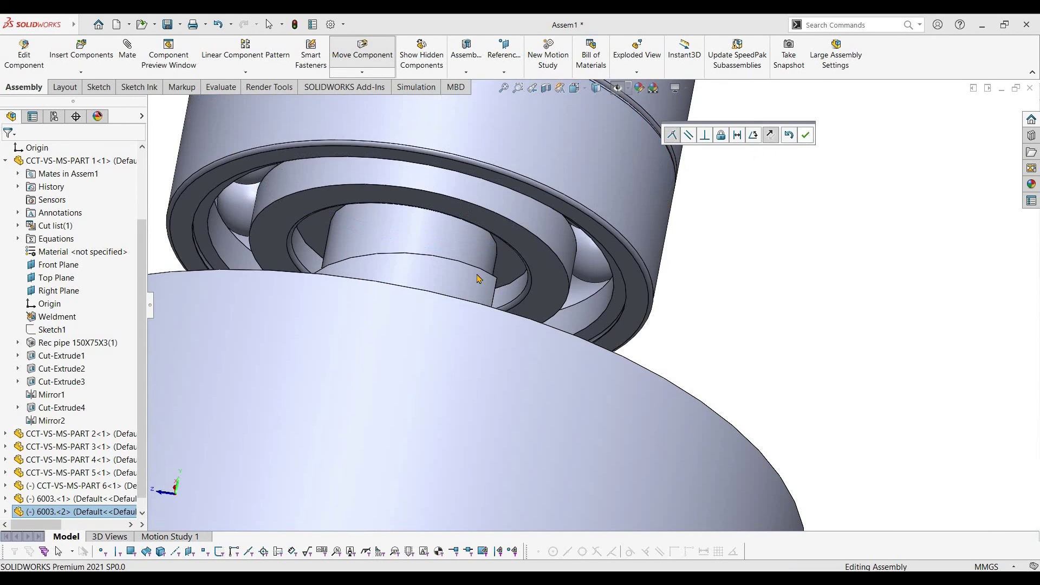
Hide the top plate CCT-VS-MS-PART 4.
scroll(512, 363, up, 8)
middle_drag(516, 367, 440, 385)
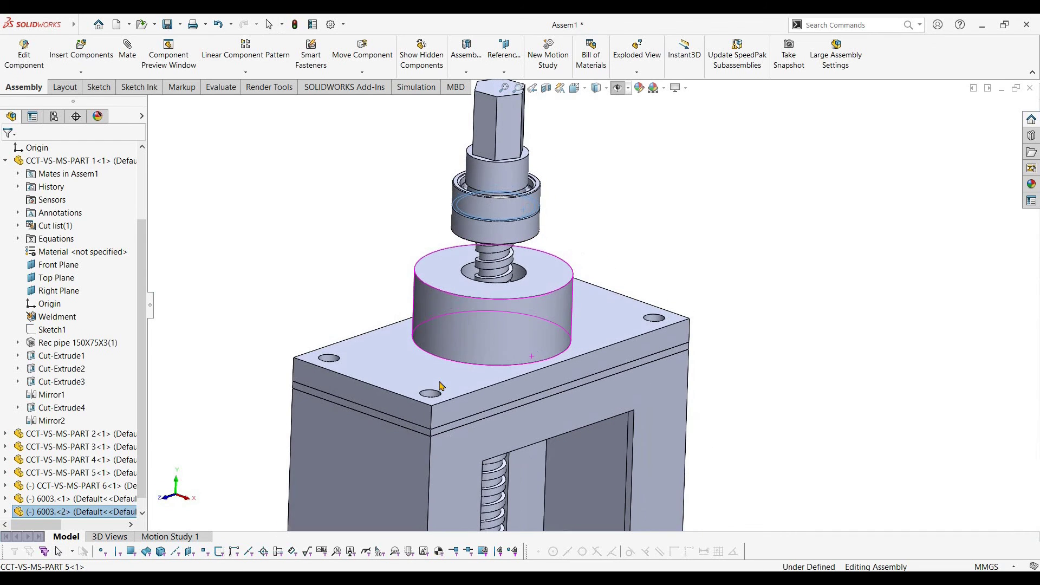
click(440, 386)
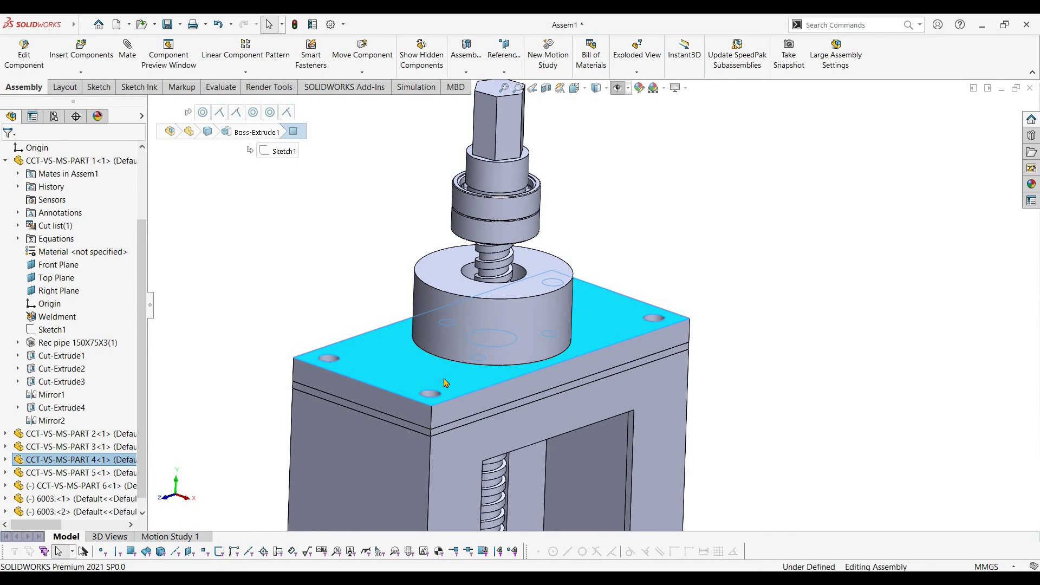
key(Tab)
View the mates of CCT-VS-MS-PART 5 and close the list.
mouse_move(445, 248)
middle_down()
mouse_move(429, 300)
mouse_move(443, 263)
middle_up()
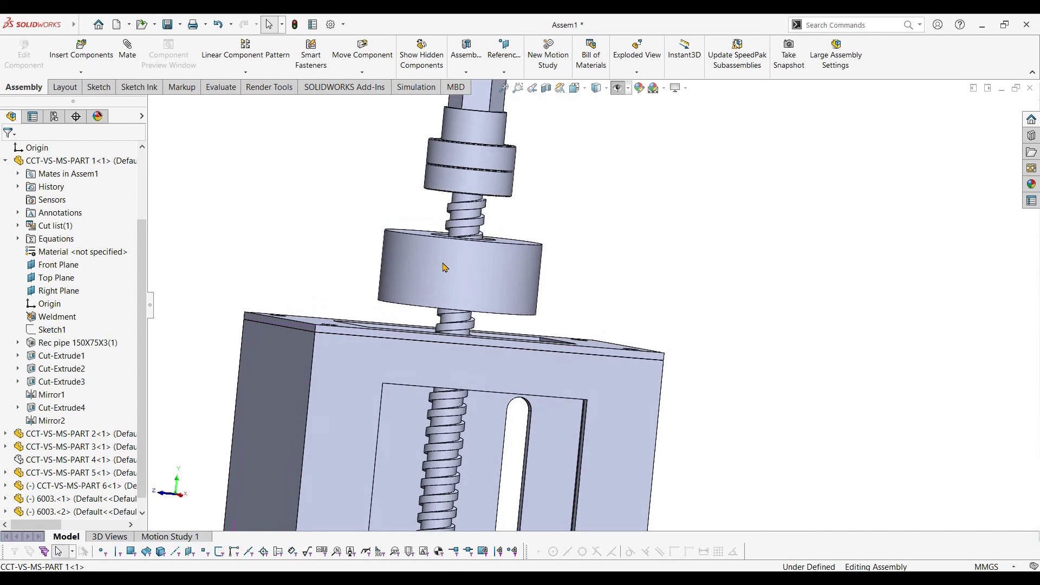
right_click(444, 267)
click(584, 190)
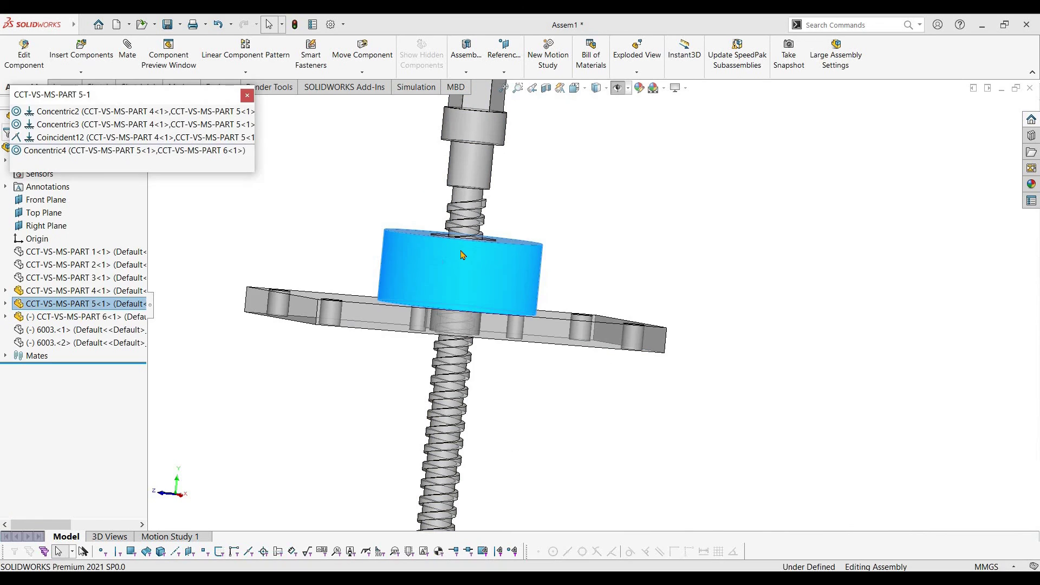
key(Escape)
Make CCT-VS-MS-PART 5 transparent to expose its internal bores.
right_click(424, 266)
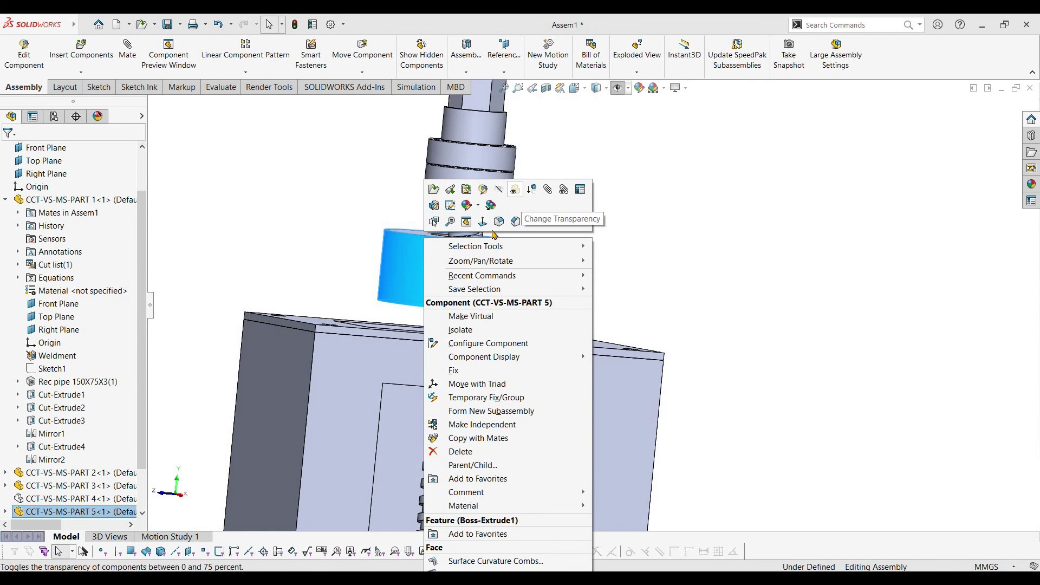
click(515, 189)
scroll(493, 239, down, 2)
middle_drag(492, 239, 518, 167)
Delete the second 6003. bearing from the assembly.
click(517, 167)
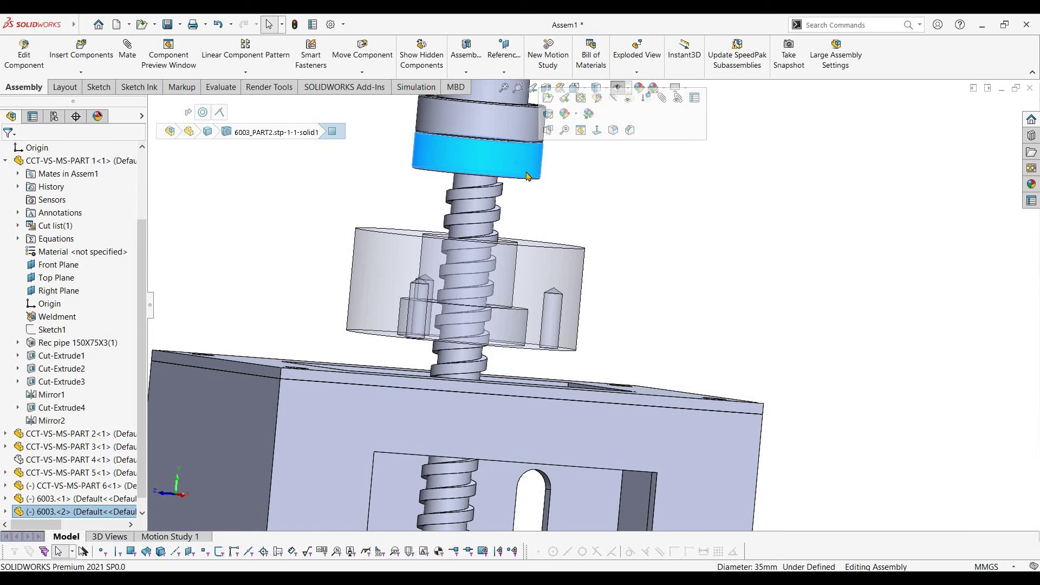
key(Delete)
click(211, 70)
Slide CCT-VS-MS-PART 6 with its 6003. bearing down through CCT-VS-MS-PART 5 until the bearing sits below its underside.
drag(494, 136, 459, 406)
drag(454, 470, 455, 471)
scroll(529, 388, down, 3)
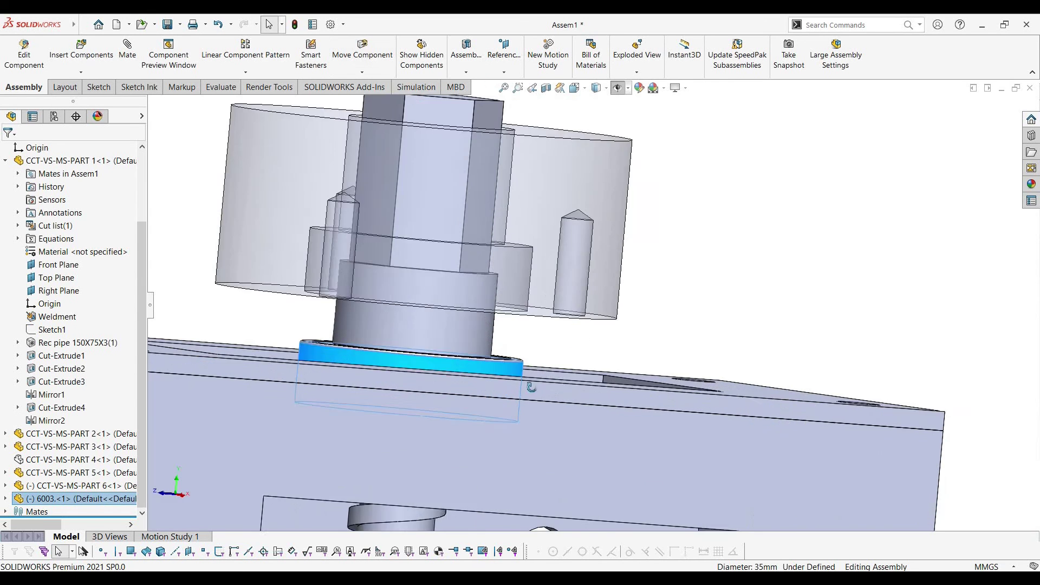
middle_drag(529, 388, 533, 420)
right_click(572, 248)
key(Escape)
scroll(529, 363, up, 5)
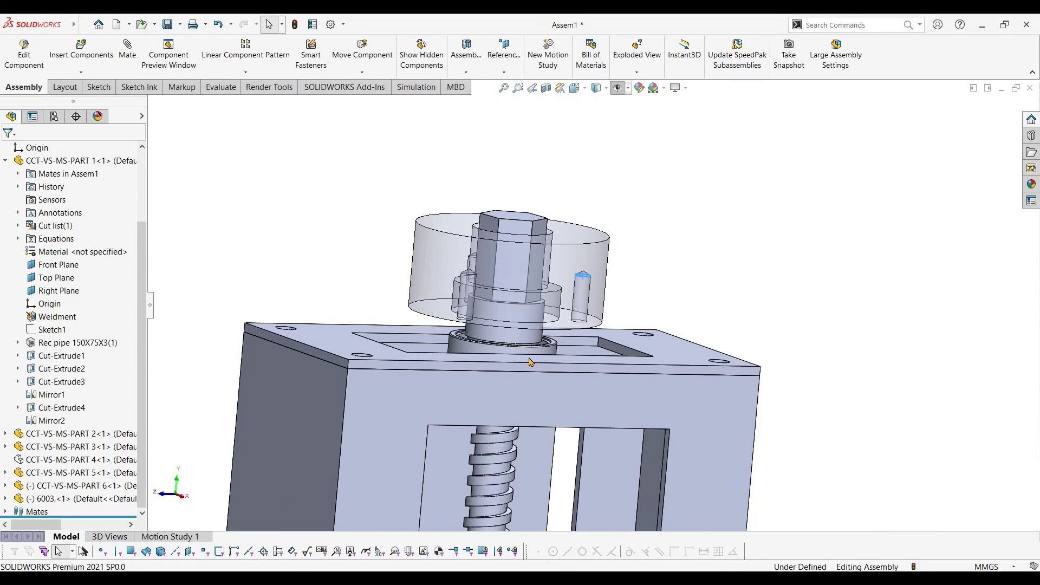
scroll(556, 350, down, 4)
drag(578, 325, 581, 327)
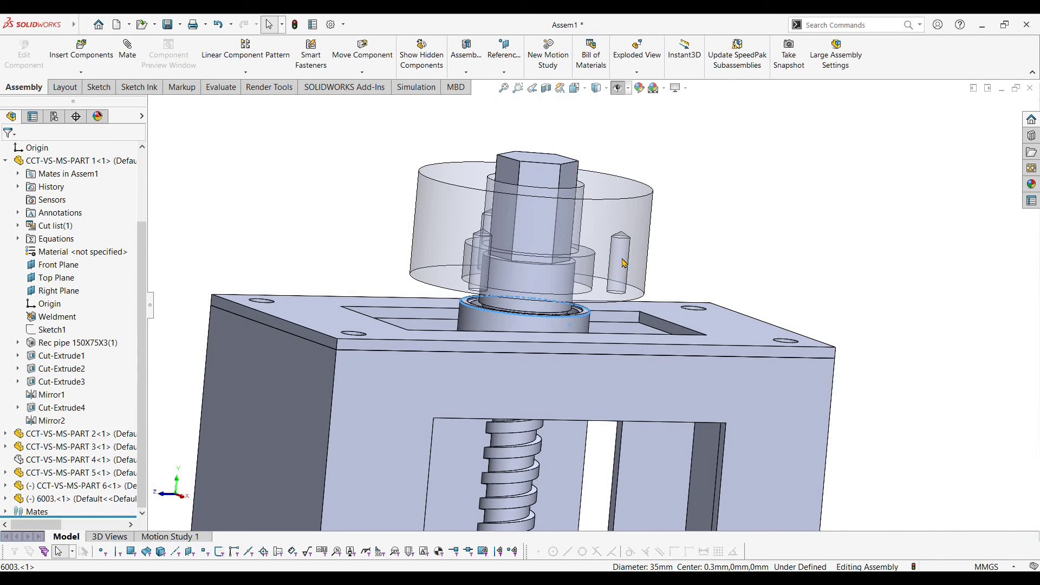
Remove the transparency from CCT-VS-MS-PART 5 so it displays as a solid body.
click(634, 236)
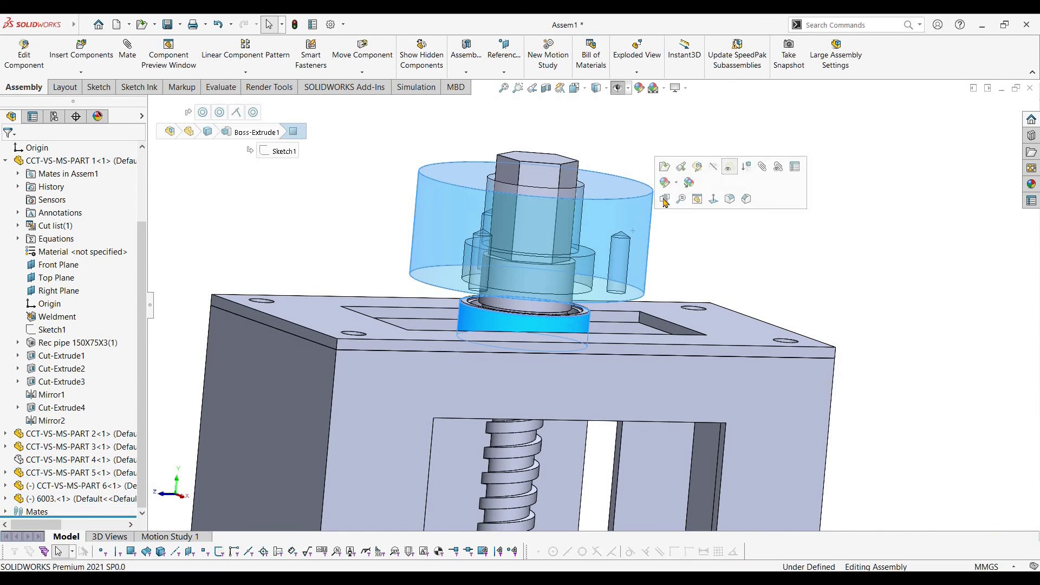
right_click(636, 225)
click(771, 229)
drag(574, 323, 613, 260)
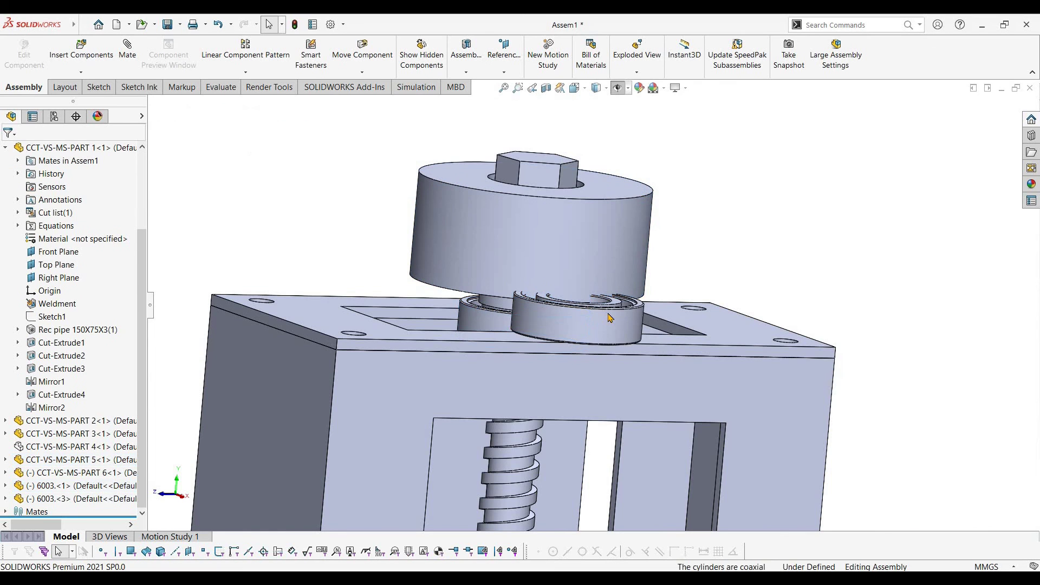
click(609, 318)
key(Delete)
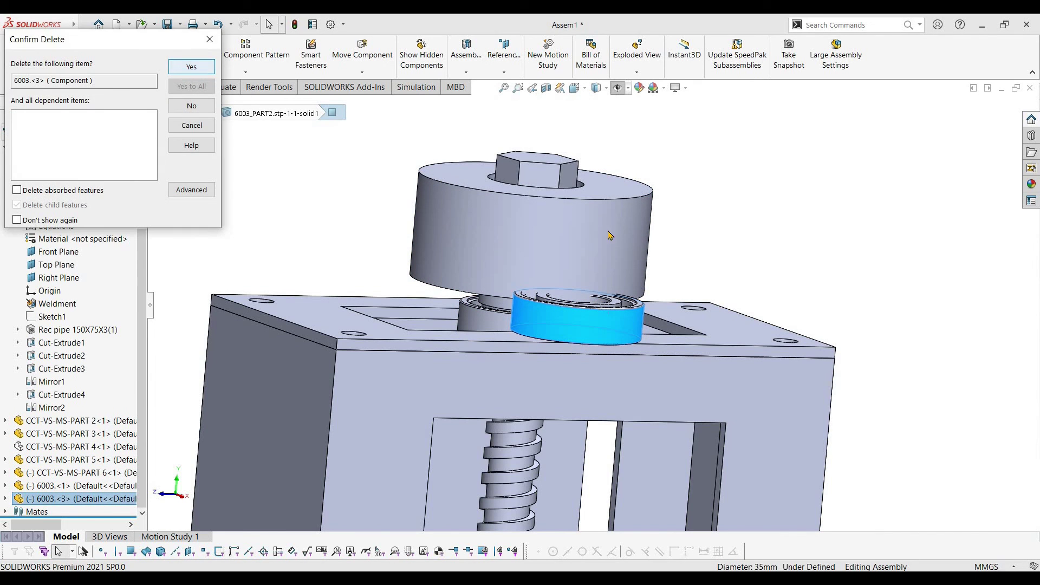
key(Return)
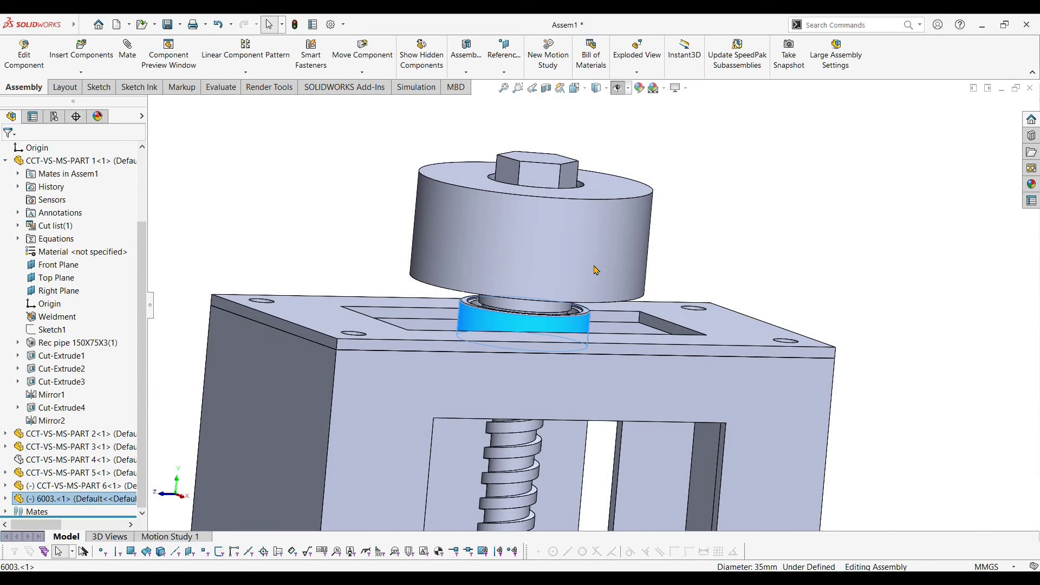
Show CCT-VS-MS-PART 5 and the 6003. bearing together in a component preview, with the bearing and bore side in close view.
right_click(595, 268)
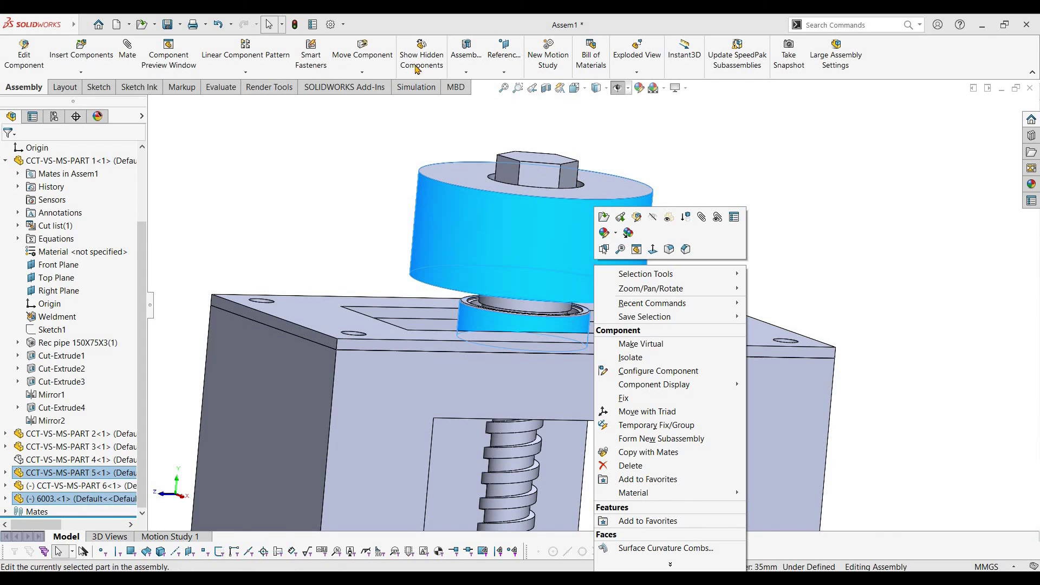
click(168, 56)
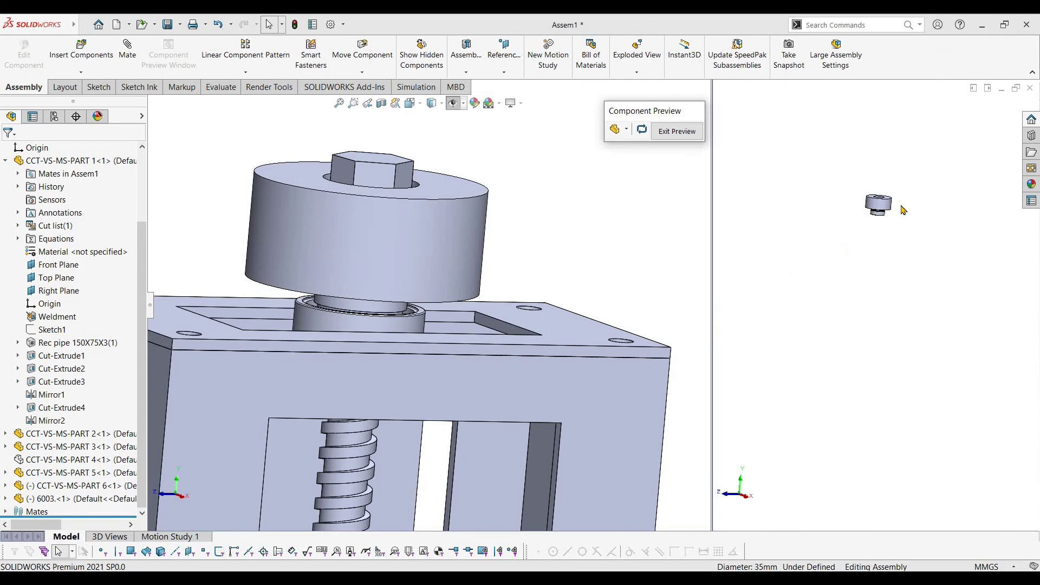
middle_drag(846, 174, 842, 120)
scroll(837, 260, down, 5)
middle_drag(783, 220, 731, 168)
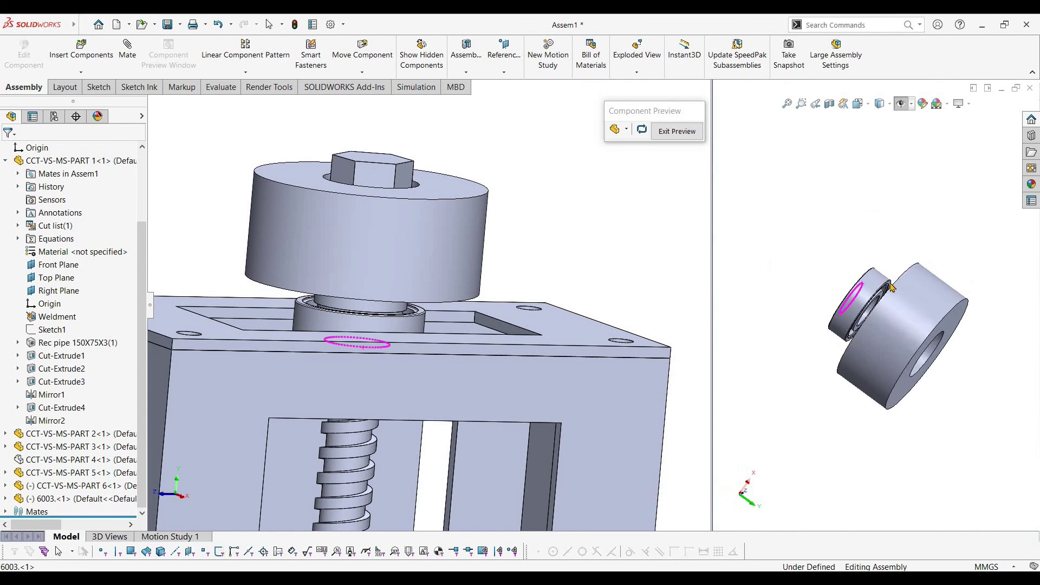
scroll(873, 315, down, 5)
scroll(873, 369, down, 3)
scroll(856, 353, up, 2)
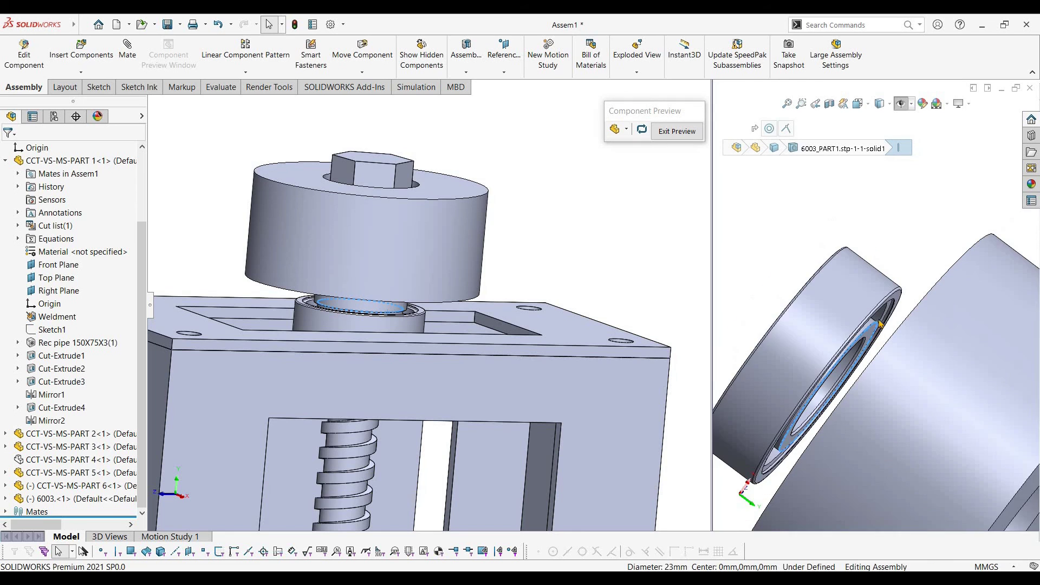
Mate the 6003. bearing's end face coincident with the inner shoulder face of CCT-VS-MS-PART 5 and exit the component preview.
scroll(857, 325, down, 2)
click(858, 311)
middle_drag(901, 381, 941, 291)
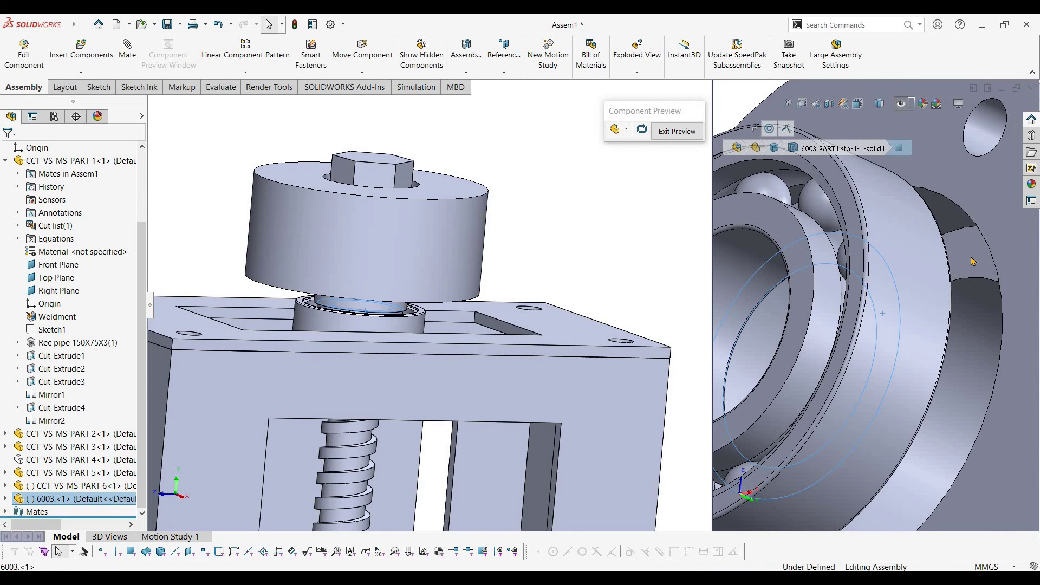
click(130, 52)
scroll(964, 295, up, 5)
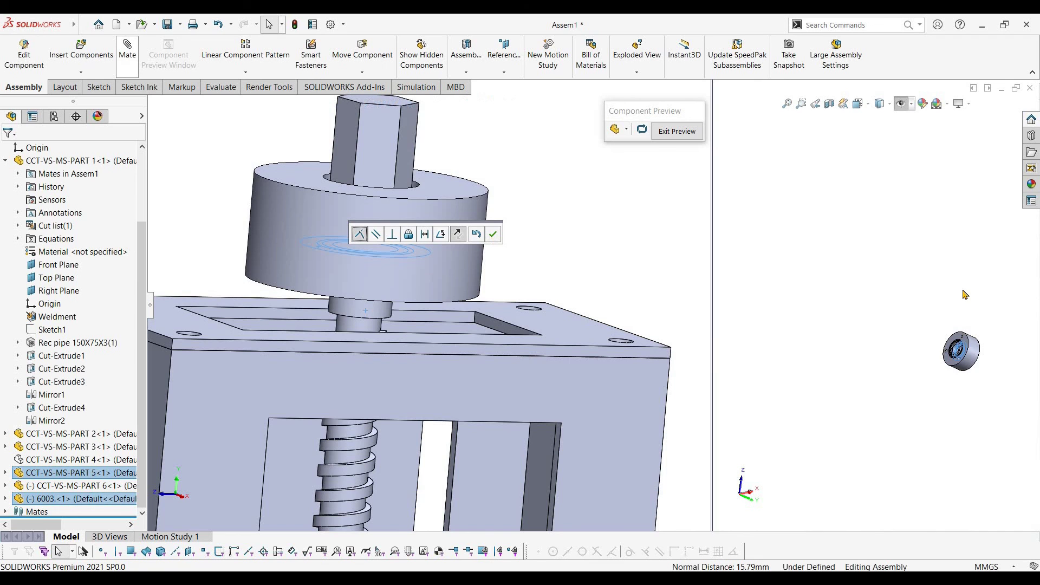
click(681, 134)
Slide the CCT-VS-MS-PART 6 screw down through CCT-VS-MS-PART 5 so less of its hexagonal head stands above the housing.
scroll(718, 338, down, 5)
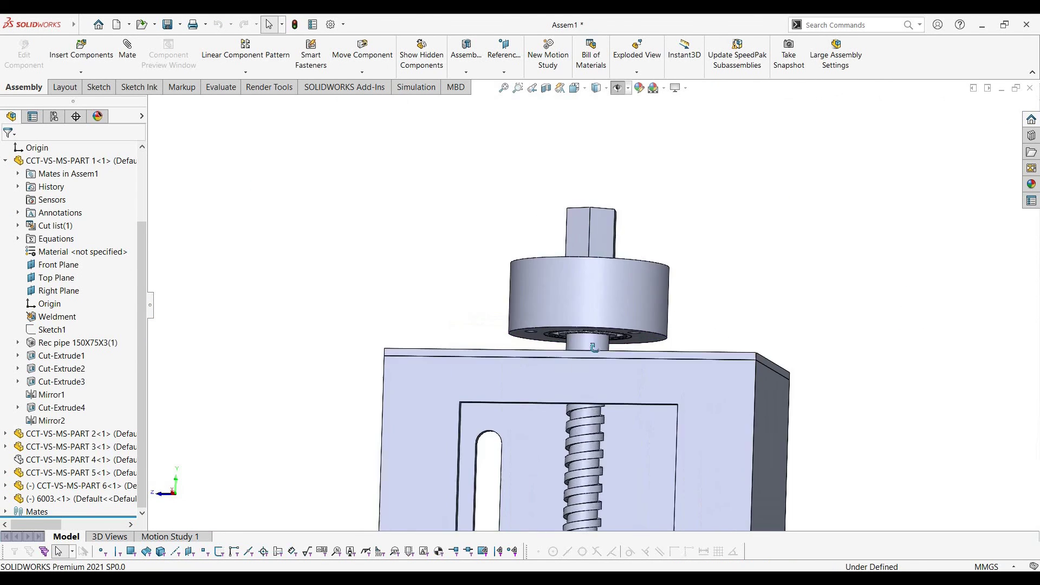
scroll(718, 337, up, 6)
middle_drag(687, 326, 533, 315)
scroll(533, 316, down, 3)
drag(532, 315, 519, 368)
scroll(606, 420, up, 8)
middle_drag(606, 420, 101, 512)
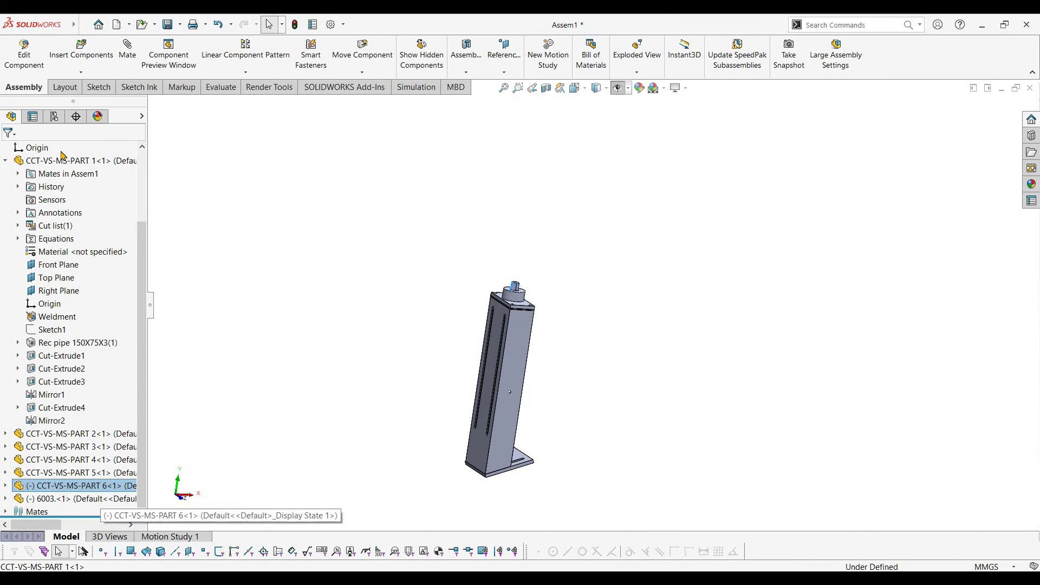
Insert CCT-VS-MS-PART 7.1 from the CCT-VS-MS folder and place it beside the column.
click(81, 52)
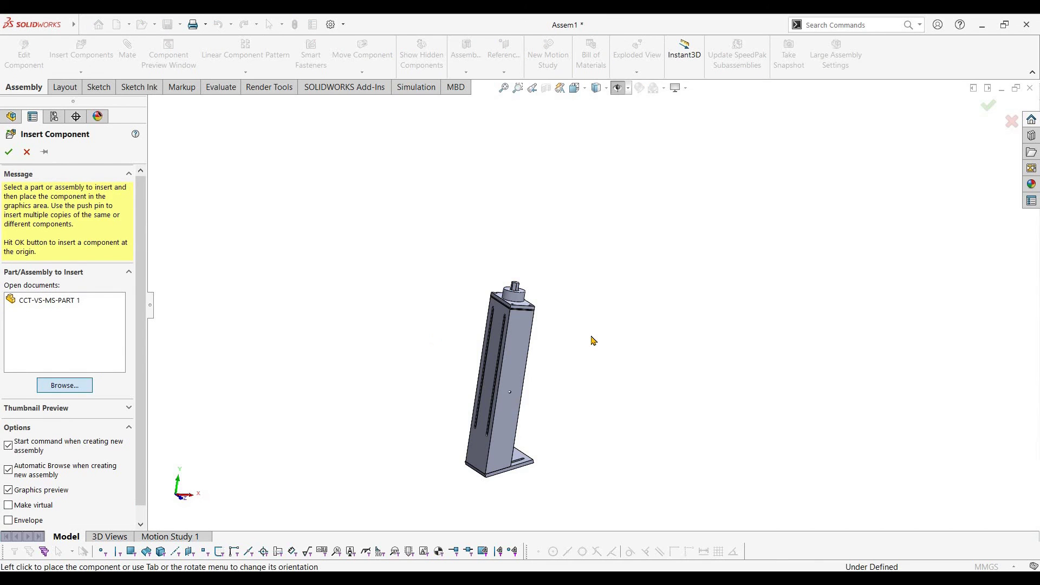
scroll(588, 394, down, 5)
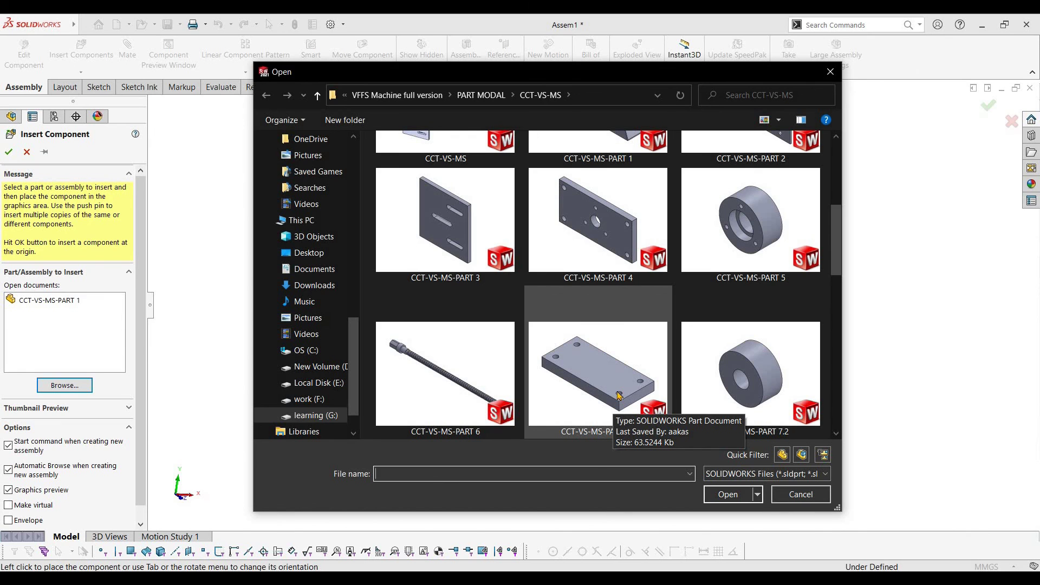
click(635, 402)
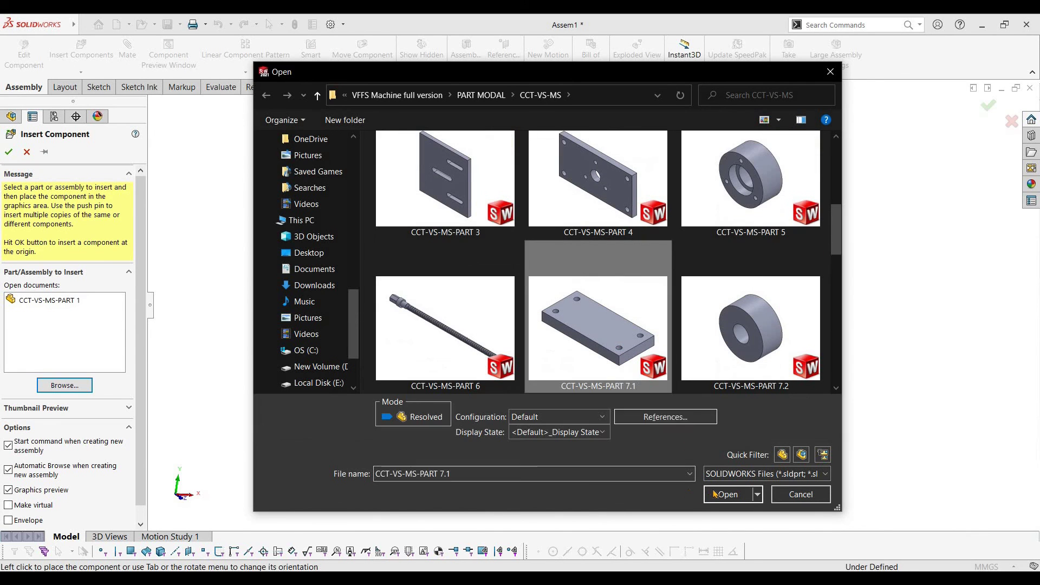
key(Return)
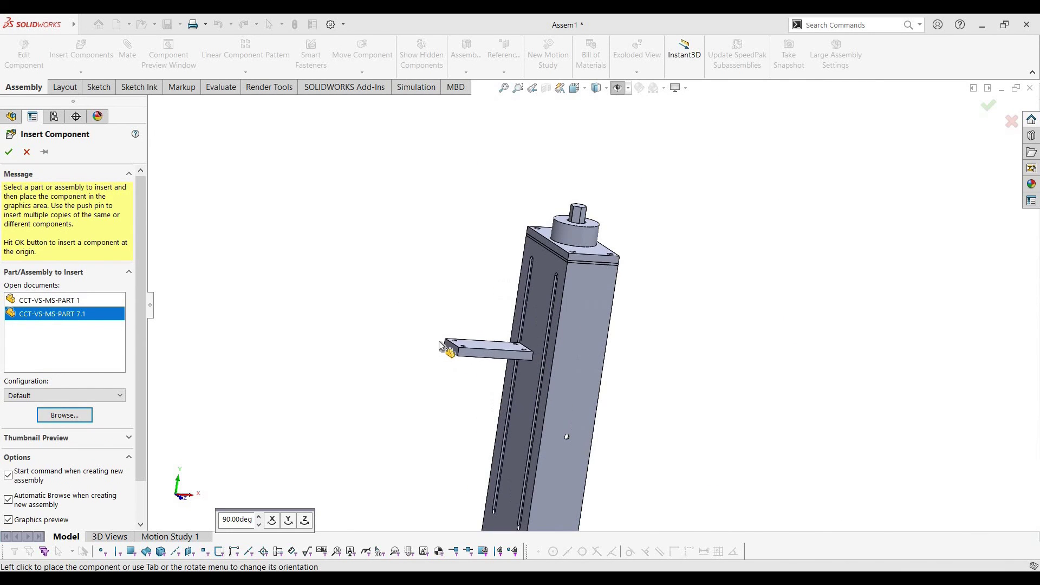
click(466, 320)
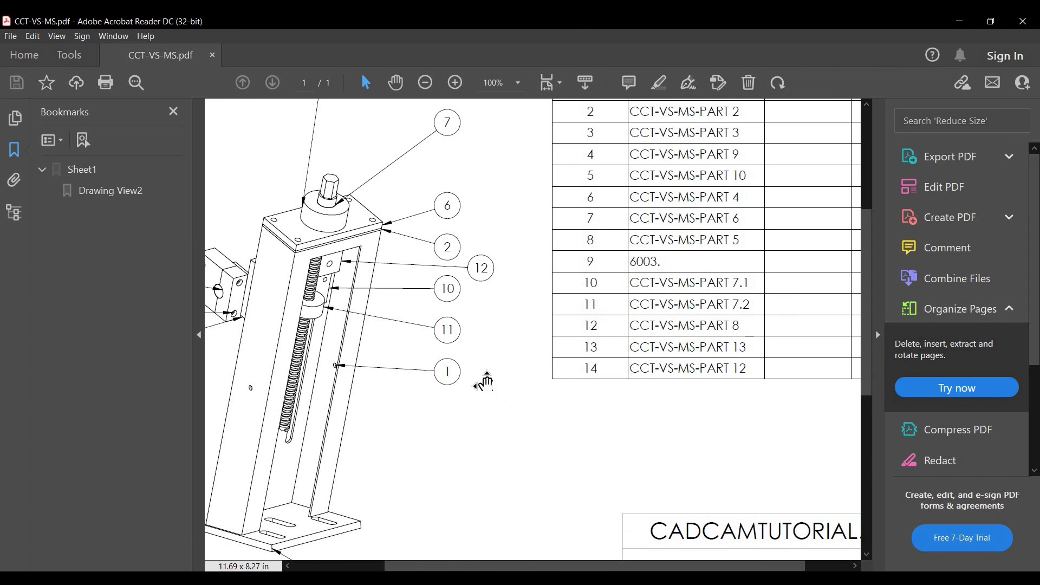
Examine the CCT-VS-MS drawing in Adobe Acrobat for balloons 10 to 12 and the parts list, and return to SOLIDWORKS.
ctrl+scroll(482, 394, up, 2)
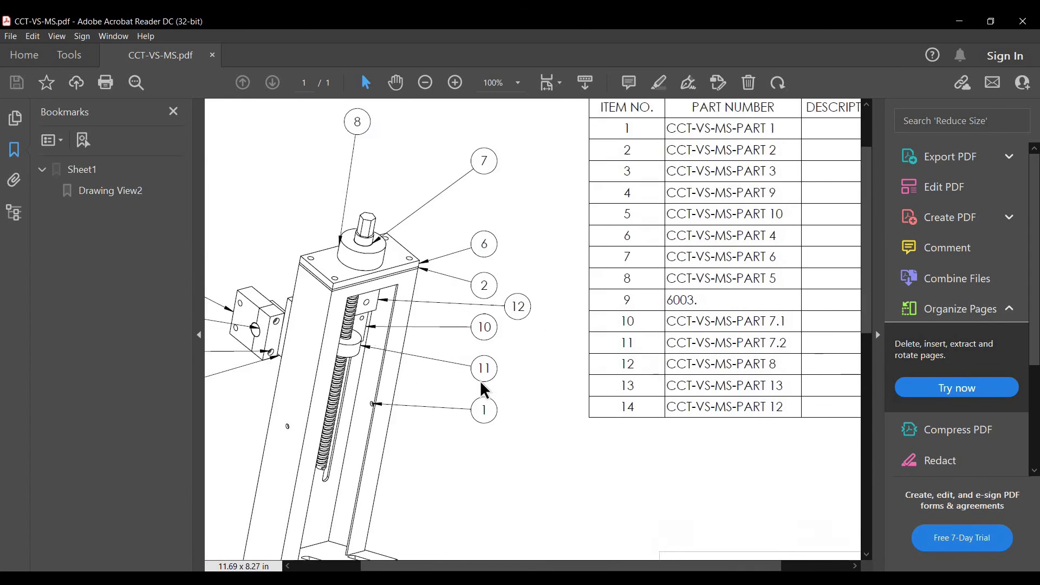
scroll(479, 275, down, 1)
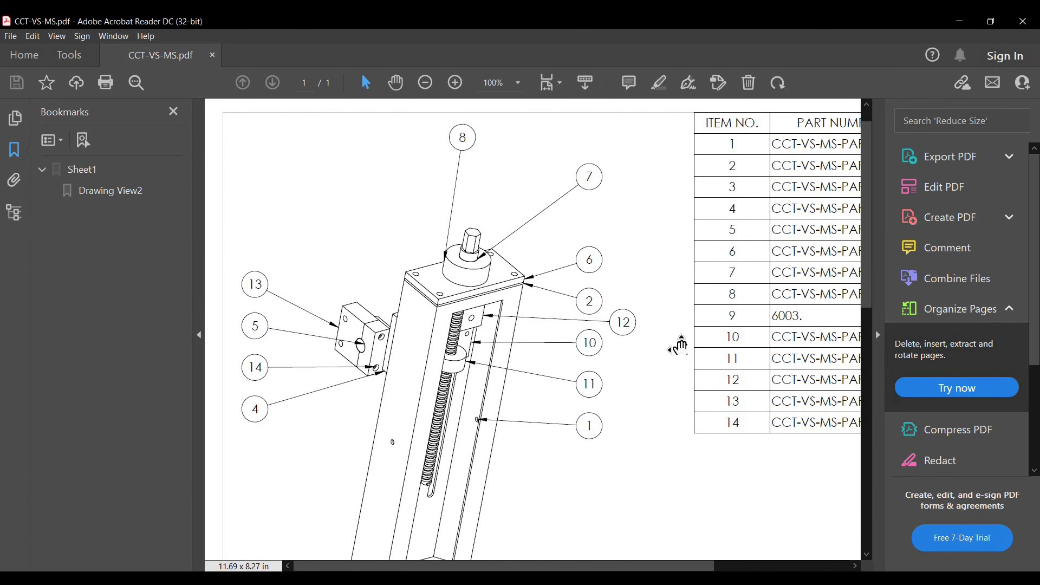
scroll(661, 361, right, 2)
scroll(661, 362, down, 1)
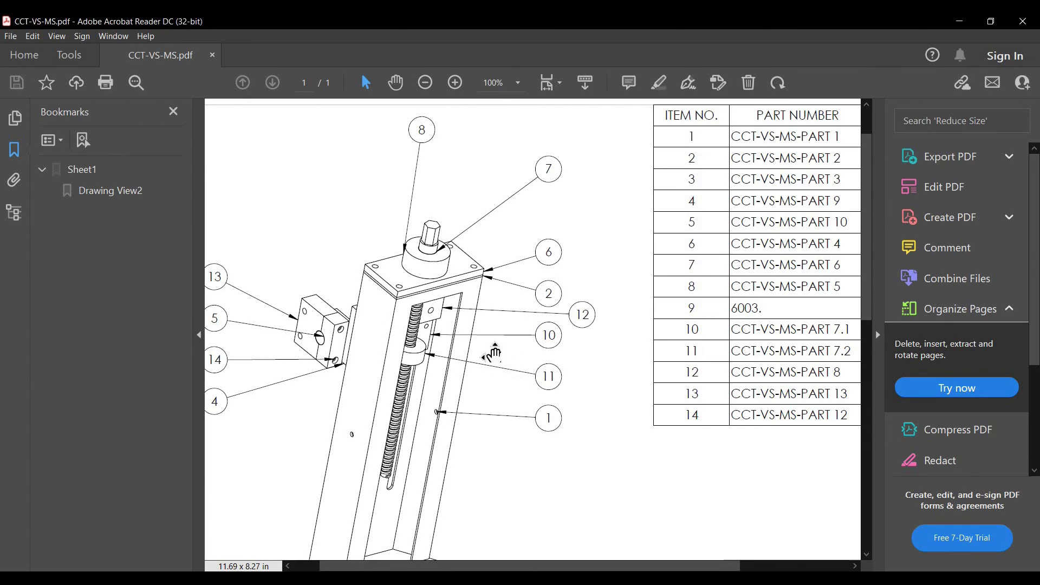
scroll(494, 353, left, 2)
scroll(494, 354, up, 2)
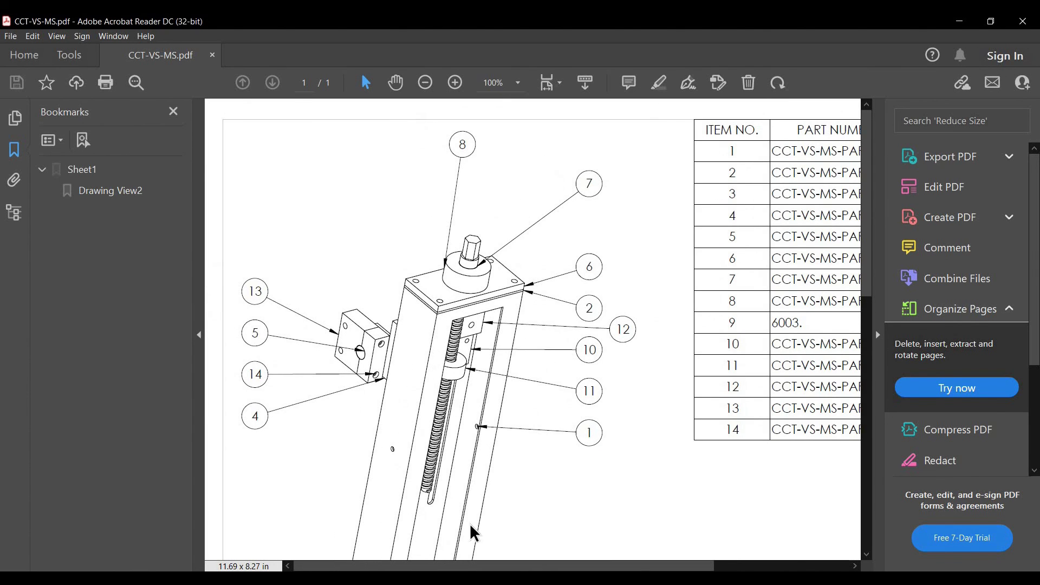
click(419, 580)
click(516, 497)
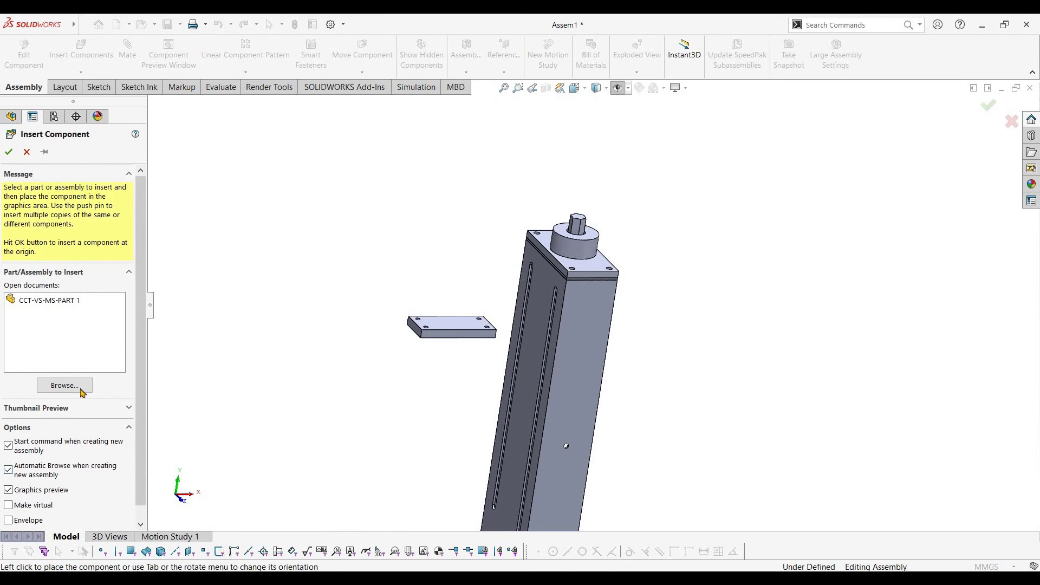
Insert the CCT-VS-MS-PART 7 subassembly from the CCT-VS-MS folder and place it beside the column.
scroll(529, 352, down, 6)
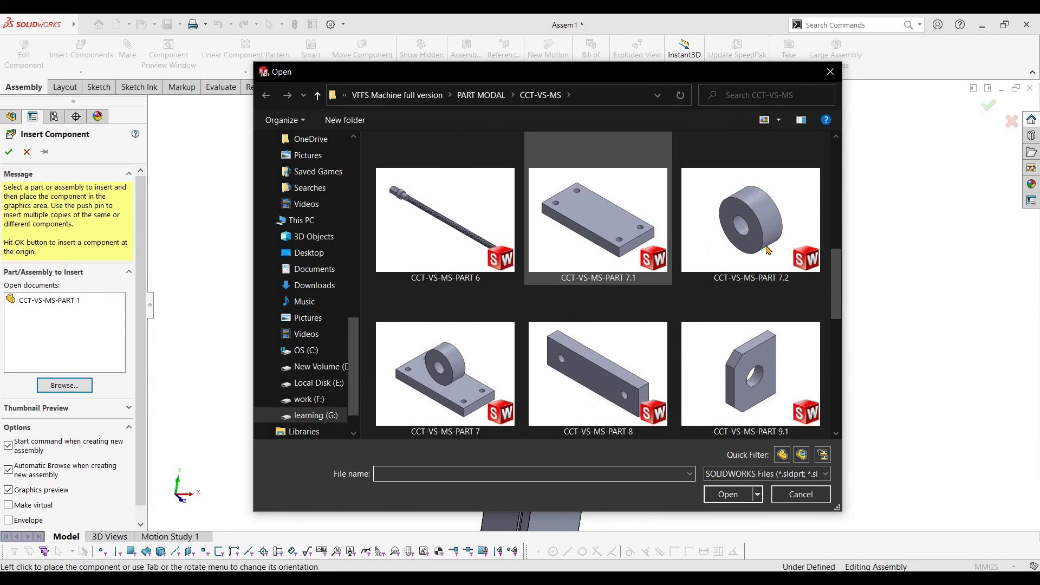
click(464, 375)
click(739, 503)
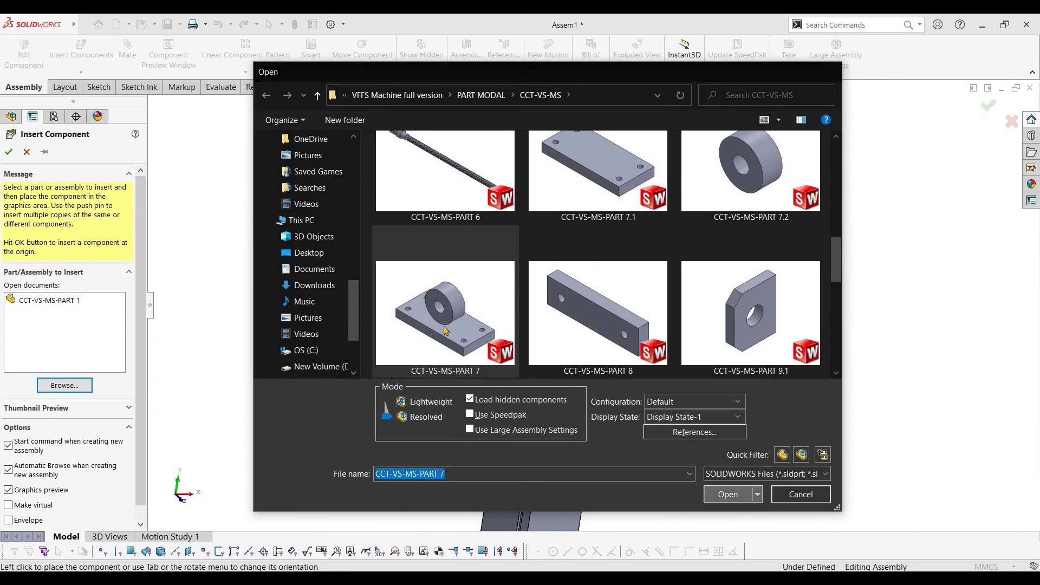
click(412, 370)
Delete the separate CCT-VS-MS-PART 7.1 plate from the assembly.
middle_drag(460, 360, 486, 321)
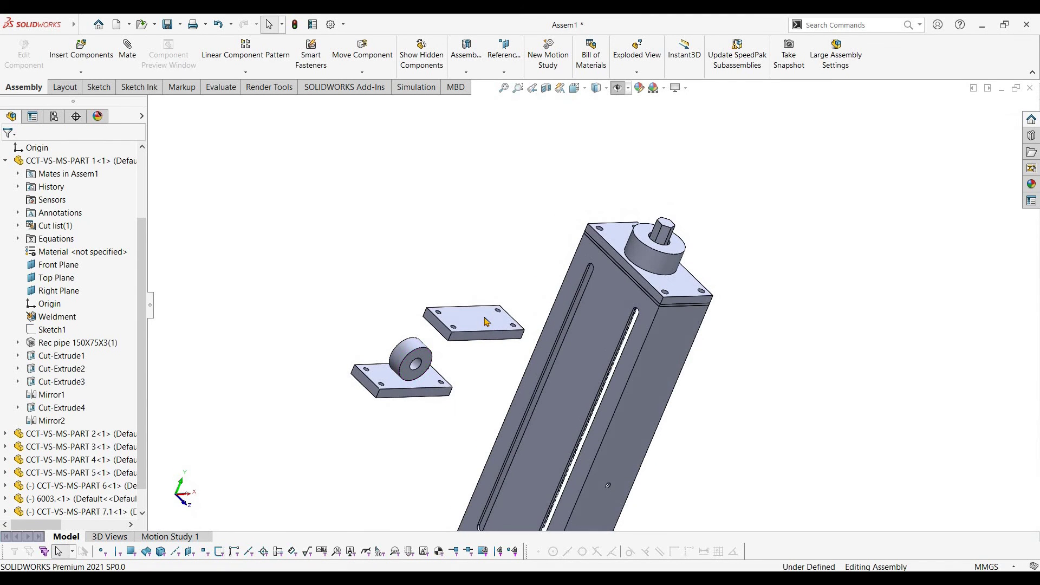
click(487, 321)
key(Delete)
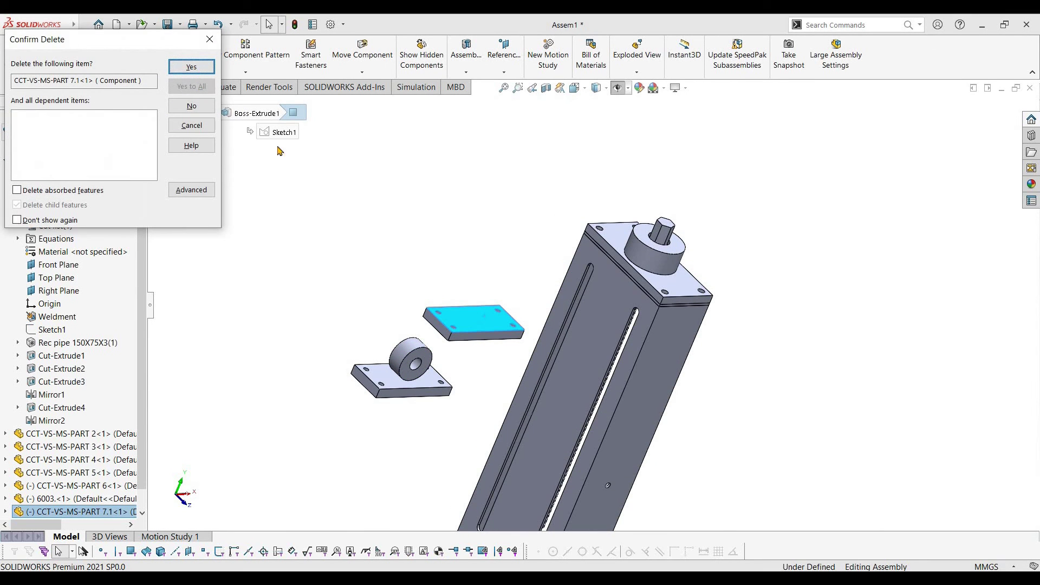
click(191, 66)
Check in the CCT-VS-MS drawing how items 10 and 11 sit around the screw, and return to the assembly.
scroll(515, 362, down, 5)
click(512, 353)
scroll(507, 330, up, 4)
middle_drag(489, 295, 708, 436)
click(481, 578)
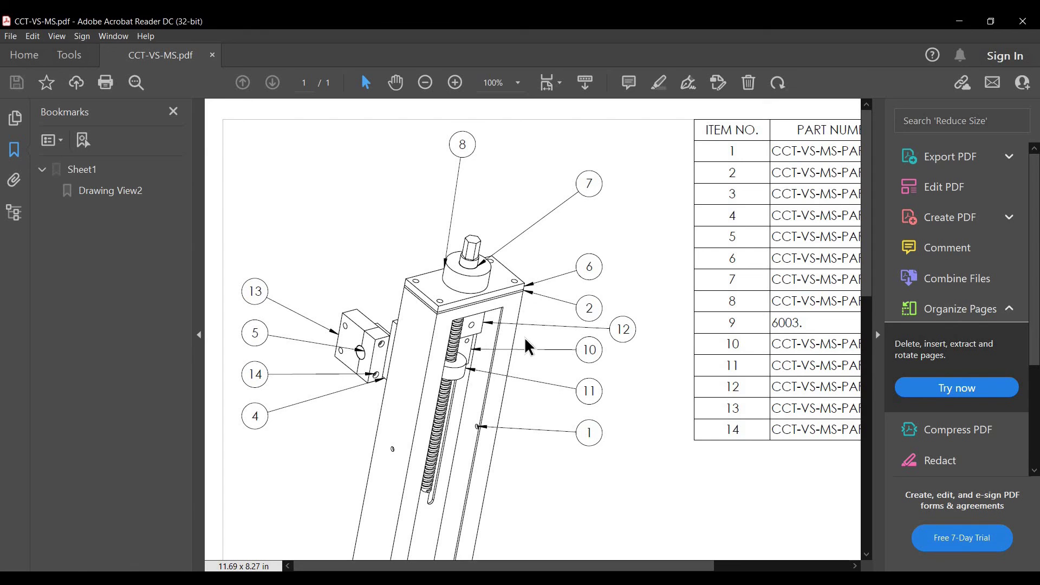
click(960, 21)
mouse_move(530, 398)
middle_down()
mouse_move(547, 412)
mouse_move(574, 390)
mouse_move(536, 379)
middle_up()
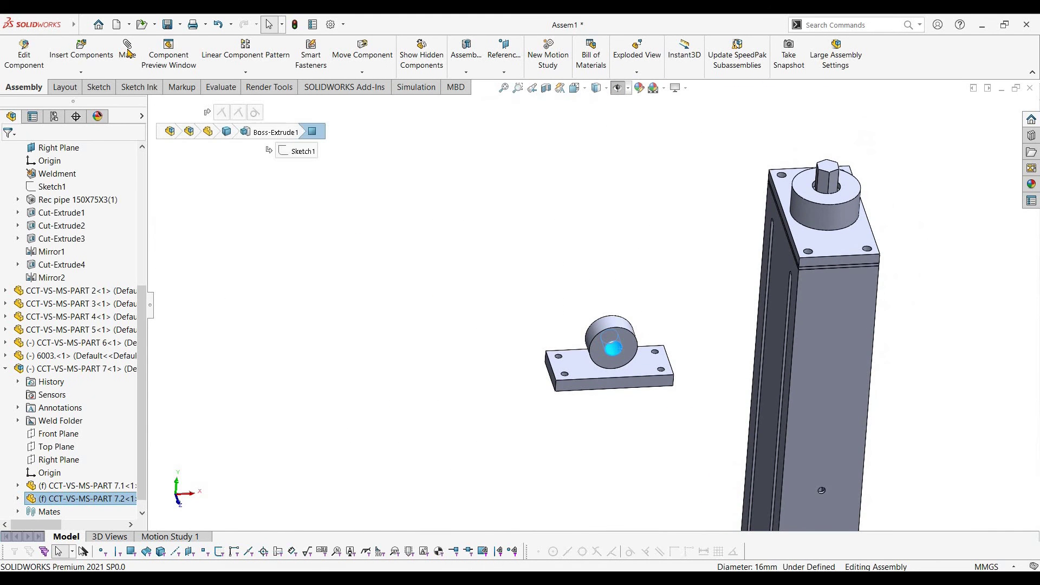
scroll(701, 344, up, 1)
middle_drag(701, 343, 628, 350)
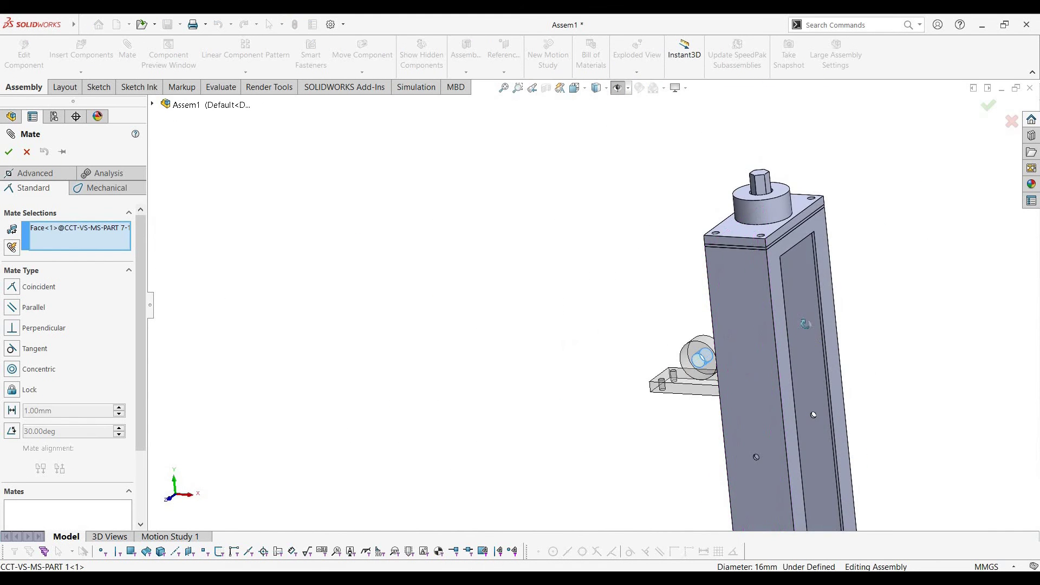
middle_drag(812, 414, 704, 390)
scroll(625, 346, down, 4)
middle_drag(624, 346, 568, 351)
scroll(569, 350, down, 5)
scroll(667, 378, up, 4)
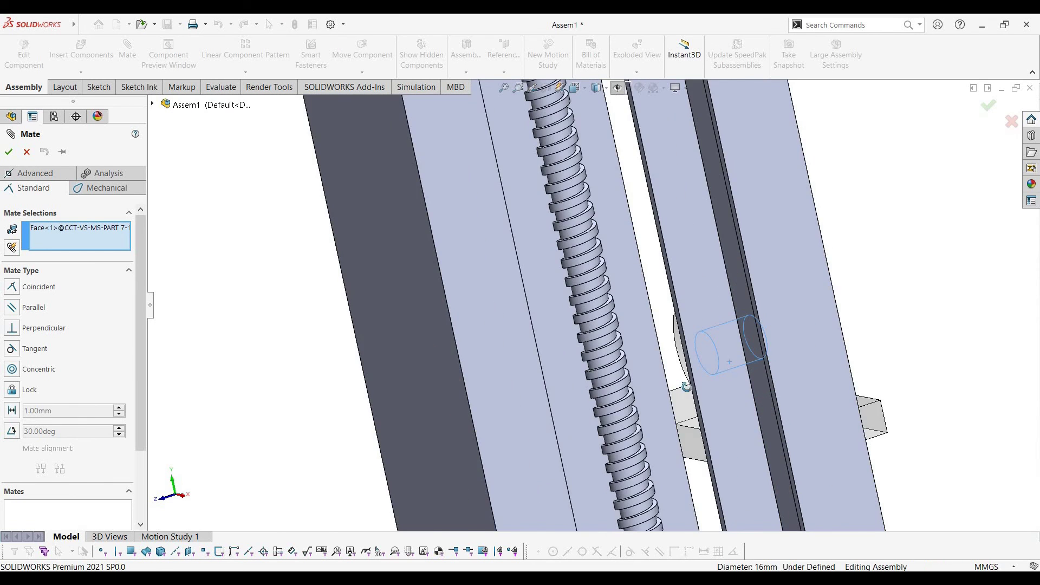
middle_drag(671, 380, 767, 402)
scroll(671, 381, up, 1)
key(Escape)
Turn CCT-VS-MS-PART 7 upright and add a reversed Screw mate of 1 revolution/mm between its ring bore and the CCT-VS-MS-PART 6 shaft.
middle_drag(655, 371, 670, 382)
right_drag(653, 366, 604, 352)
scroll(678, 357, down, 3)
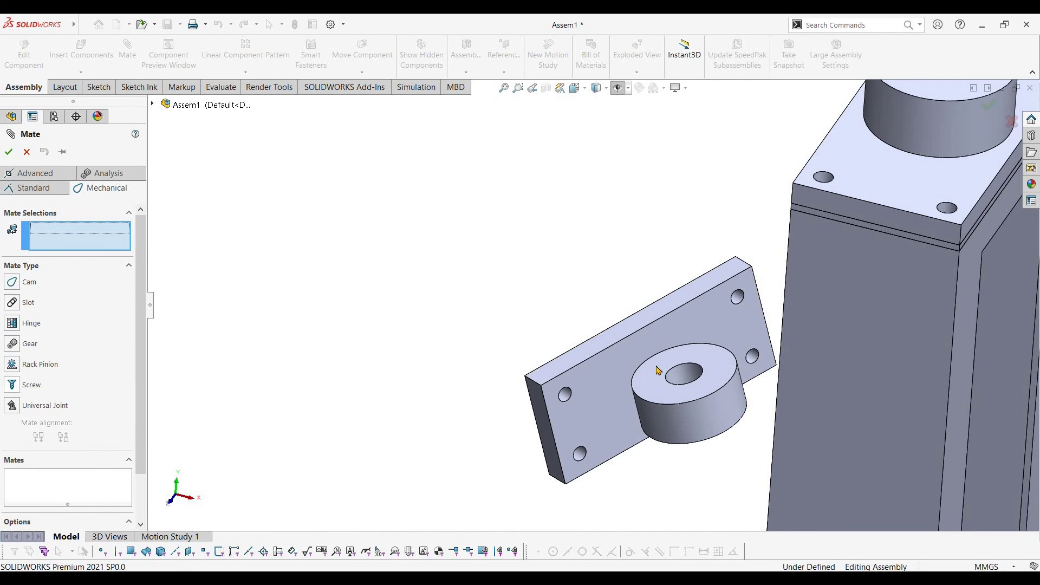
click(685, 375)
scroll(780, 361, up, 4)
middle_drag(738, 309, 610, 316)
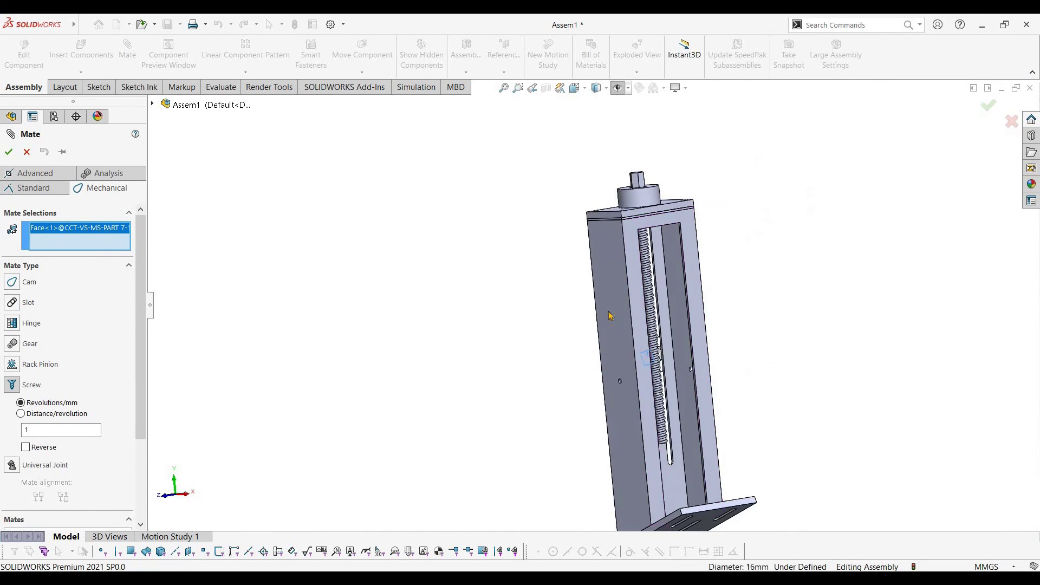
scroll(610, 316, down, 6)
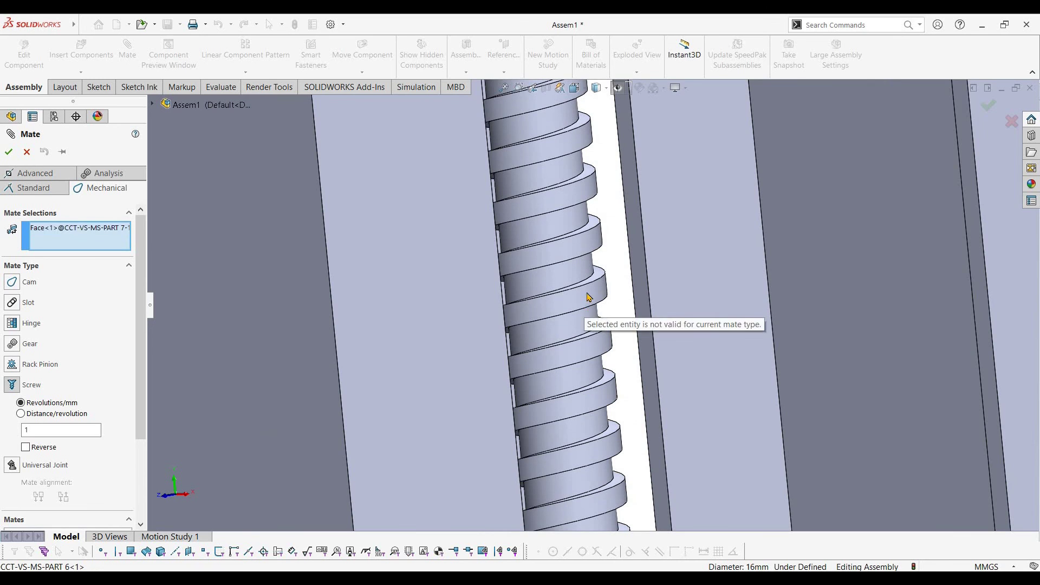
click(574, 276)
scroll(677, 347, up, 6)
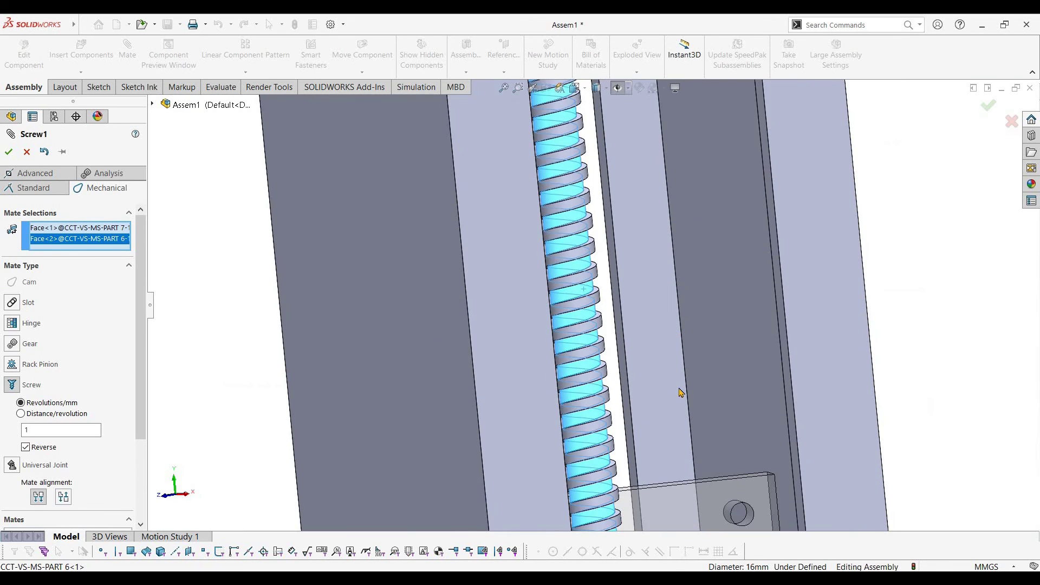
key(Return)
key(Return)
Move CCT-VS-MS-PART 7 around the screw to bring its plate to the slotted wall of CCT-VS-MS-PART 1.
middle_drag(555, 401, 643, 326)
click(669, 375)
drag(644, 325, 630, 341)
middle_drag(772, 377, 861, 395)
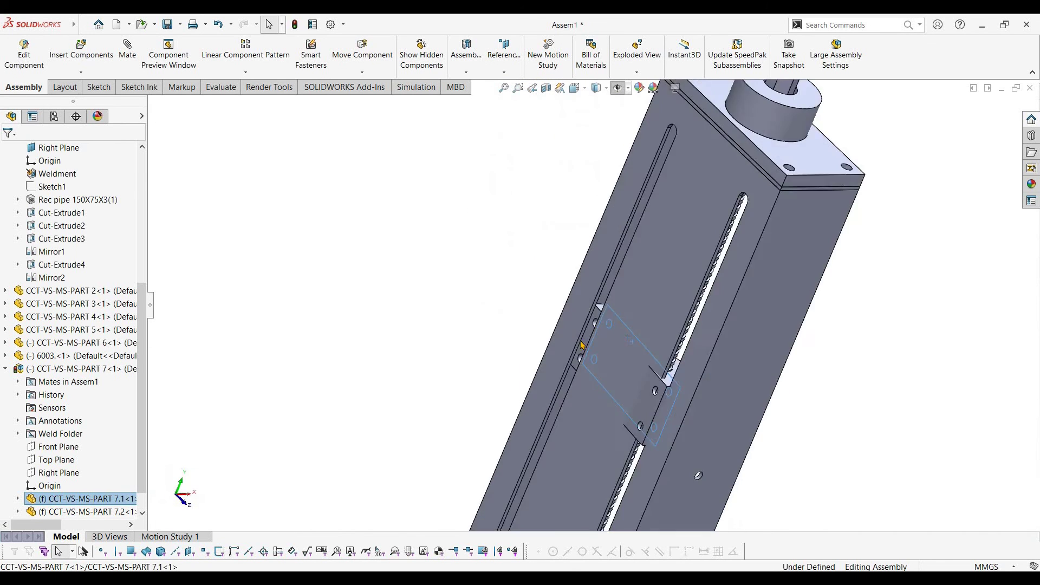
Add a coincident mate between the CCT-VS-MS-PART 7 plate face and the slotted wall's inner face on CCT-VS-MS-PART 1.
scroll(588, 344, down, 5)
click(537, 308)
mouse_move(538, 308)
middle_down()
mouse_move(404, 255)
mouse_move(438, 272)
middle_up()
click(487, 256)
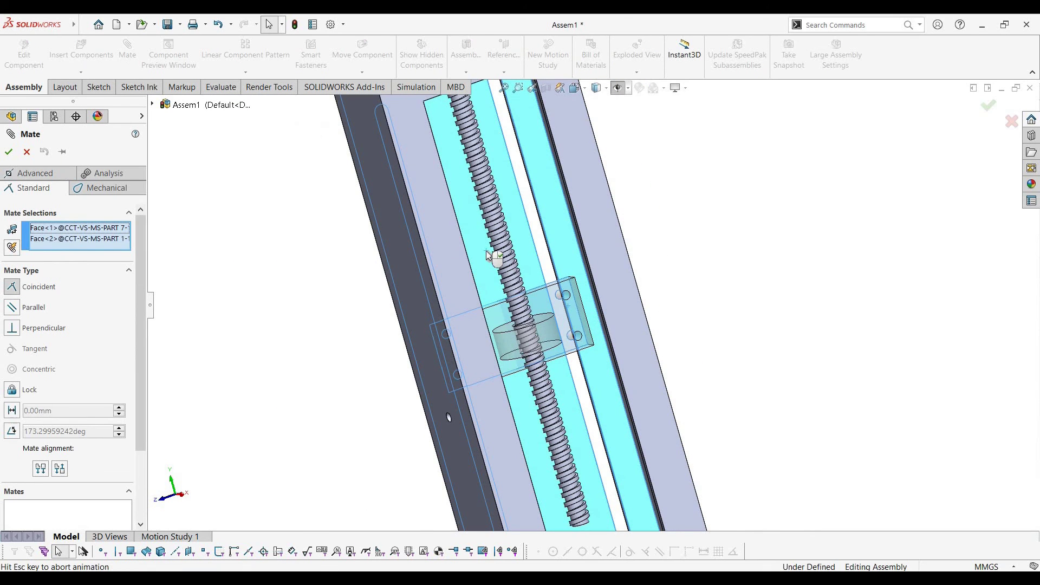
key(Return)
key(Return)
scroll(545, 276, up, 1)
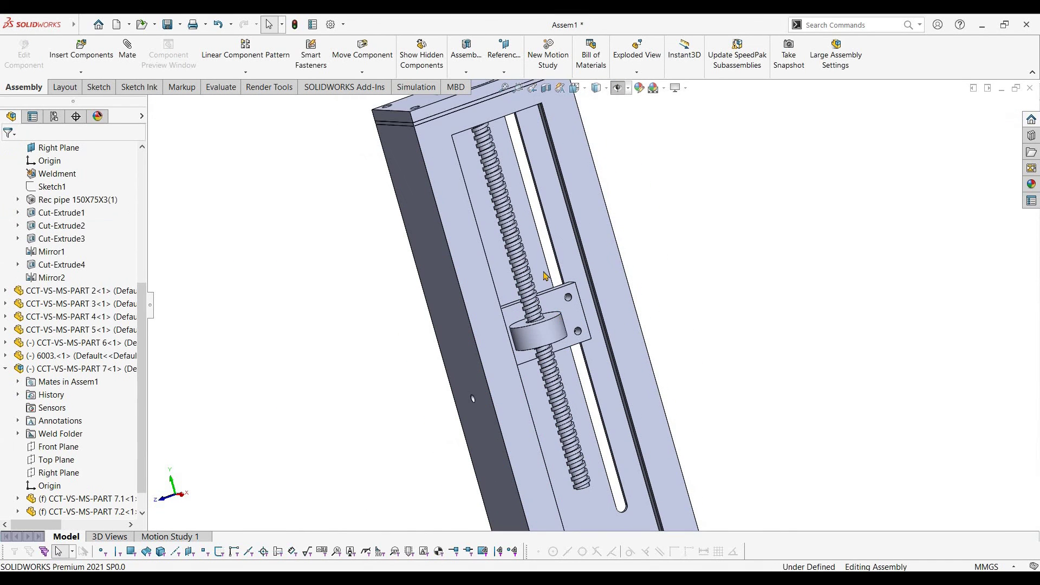
Test the screw drive by turning the screw's hex end and moving CCT-VS-MS-PART 7 down along the slots.
scroll(529, 160, up, 3)
drag(524, 176, 610, 176)
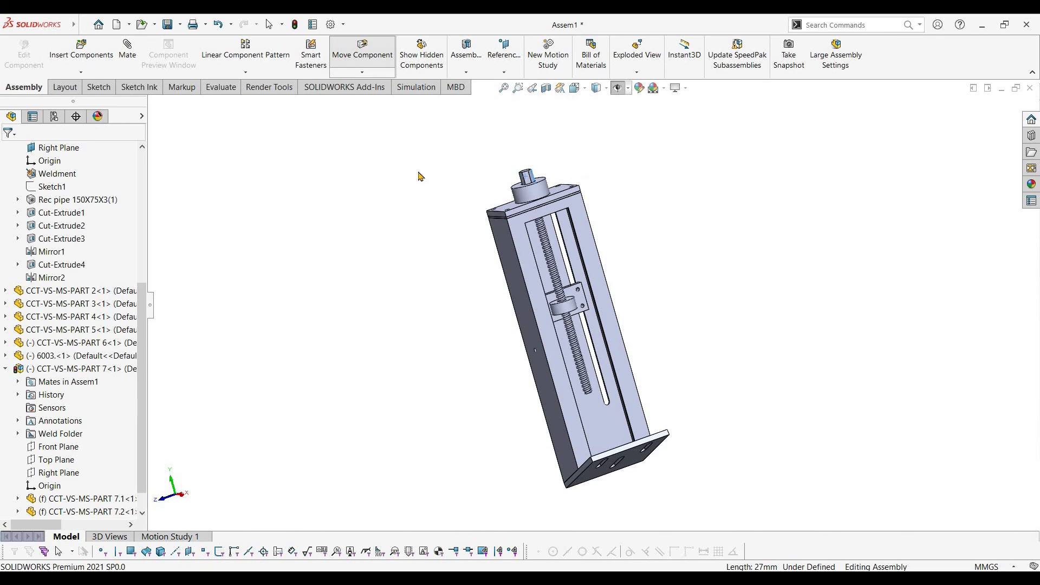
drag(642, 307, 635, 317)
middle_drag(621, 332, 577, 309)
scroll(591, 295, down, 3)
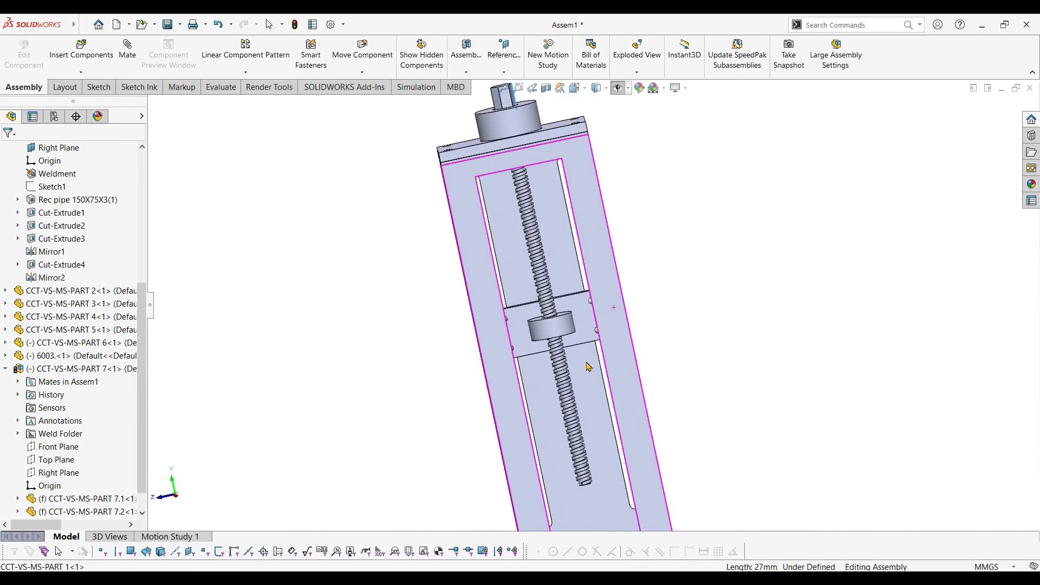
drag(586, 336, 609, 426)
scroll(534, 485, up, 5)
middle_drag(534, 485, 607, 501)
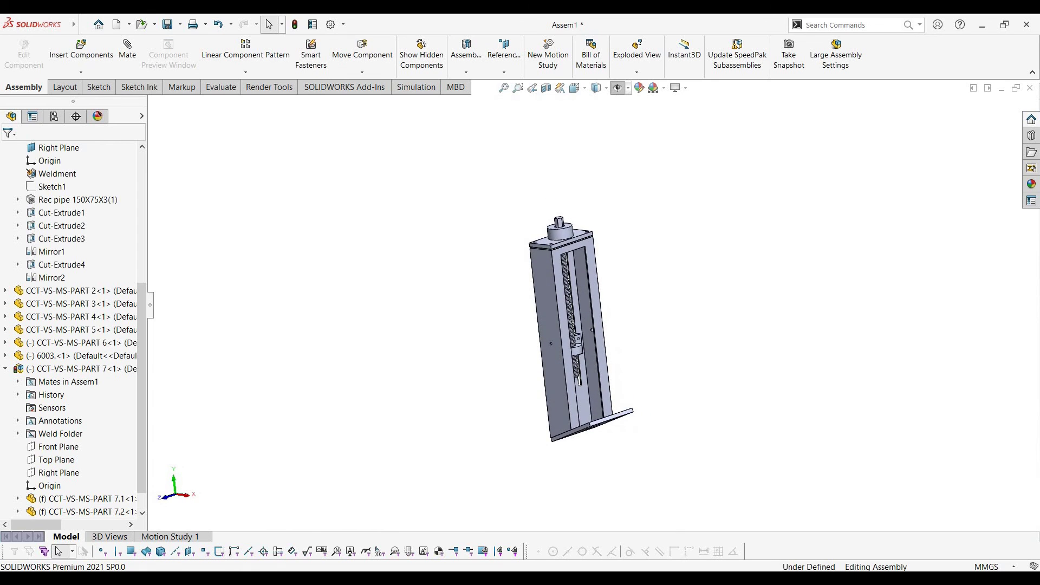
Check in the CCT-VS-MS drawing which parts fit on the slotted wall, and return to the assembly.
key(alt+Tab)
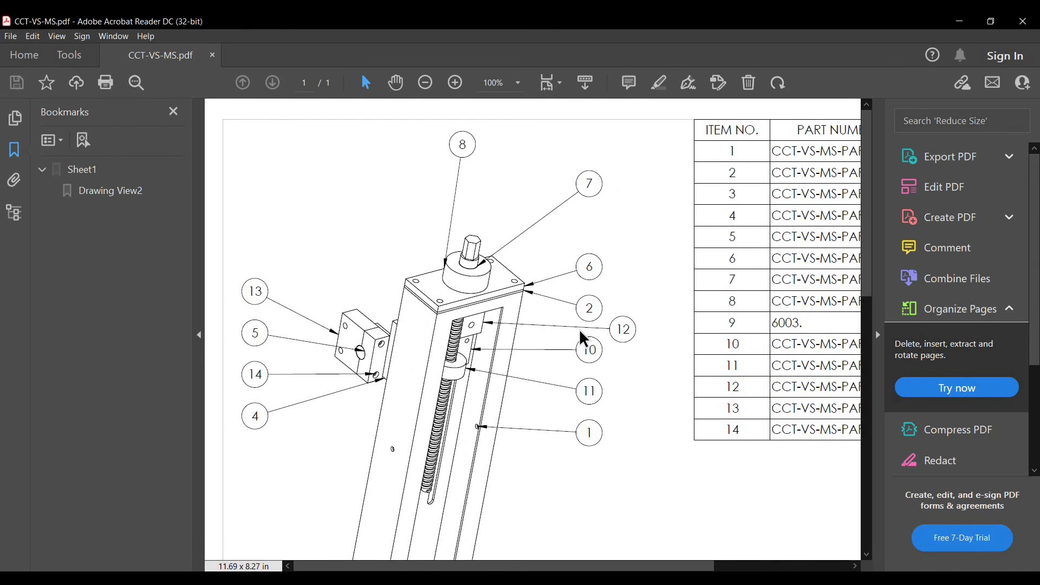
middle_drag(579, 330, 493, 292)
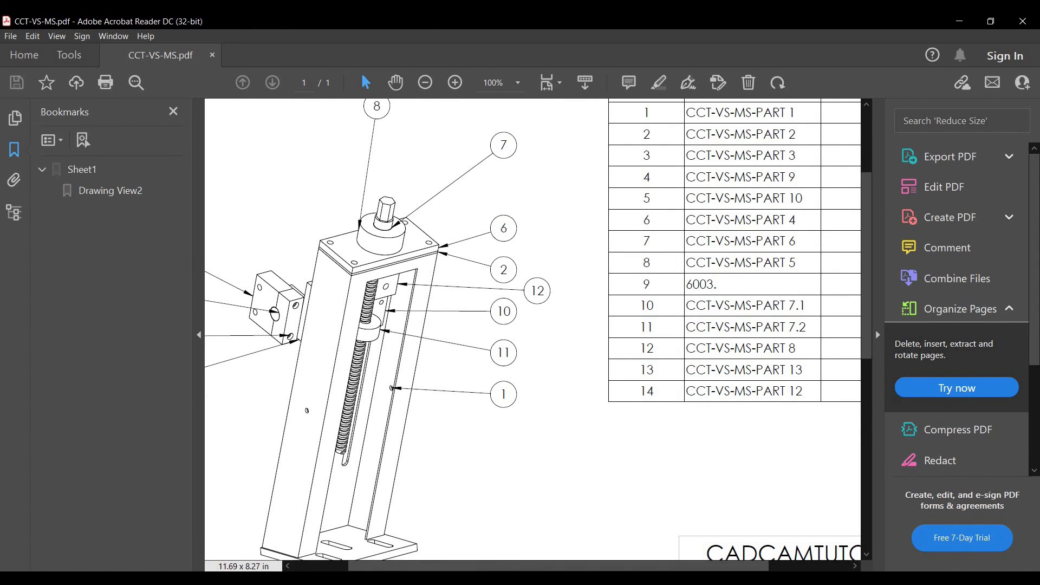
click(466, 527)
scroll(600, 317, up, 1)
scroll(564, 304, down, 3)
middle_drag(564, 304, 621, 317)
middle_drag(572, 283, 546, 287)
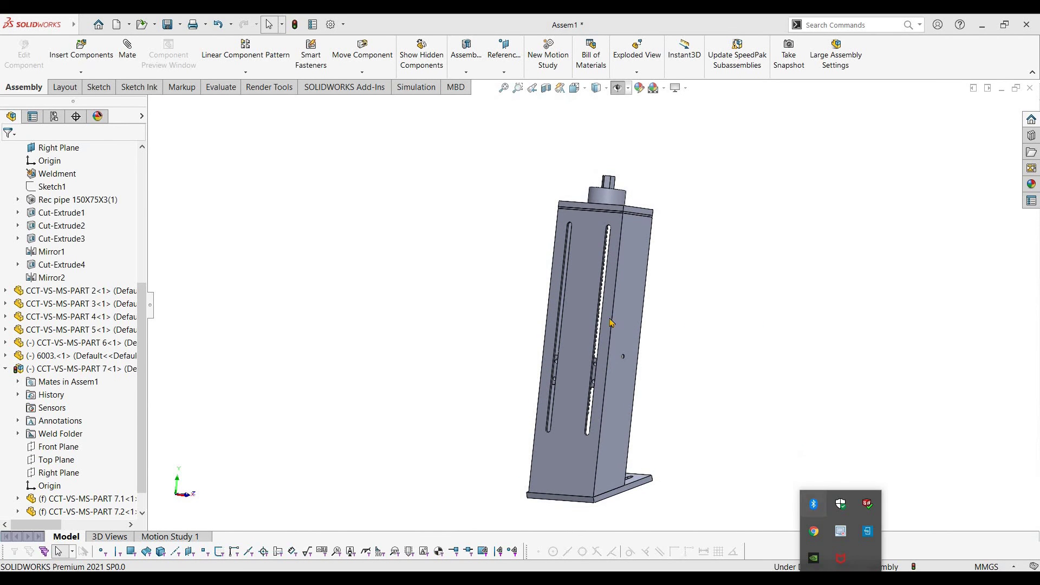
Insert CCT-VS-MS-PART 8 from the CCT-VS-MS folder and place it beside the upper end of the slotted wall.
mouse_move(611, 323)
middle_down()
mouse_move(582, 262)
mouse_move(592, 314)
mouse_move(606, 304)
middle_up()
scroll(116, 373, down, 2)
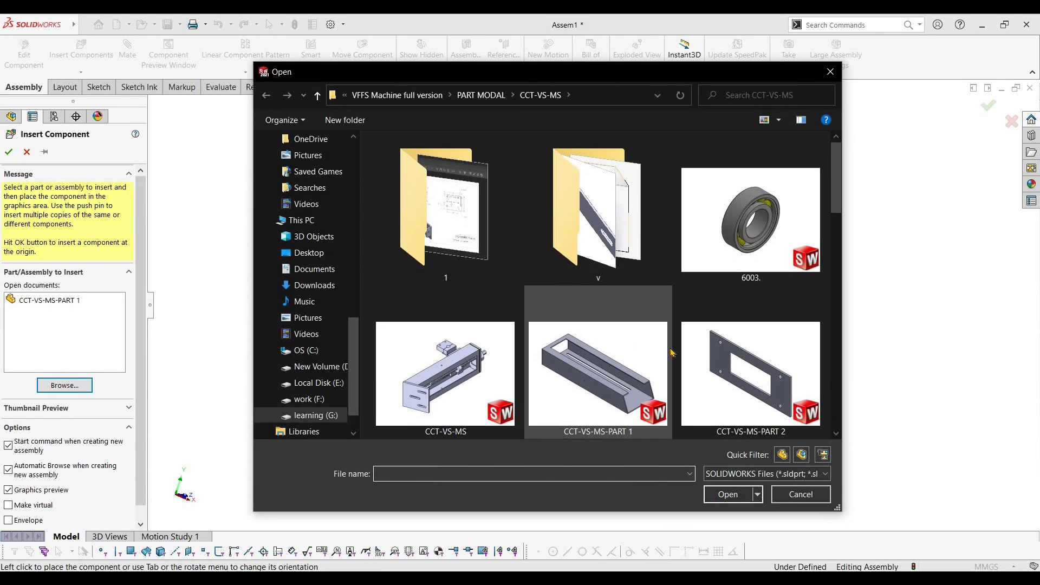
scroll(655, 362, down, 5)
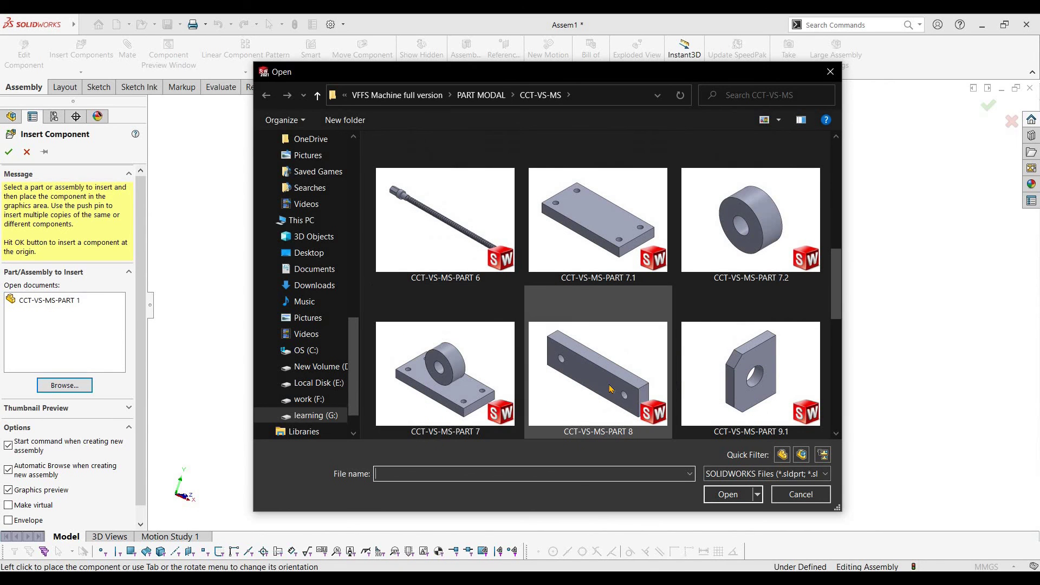
double_click(610, 388)
scroll(490, 209, down, 6)
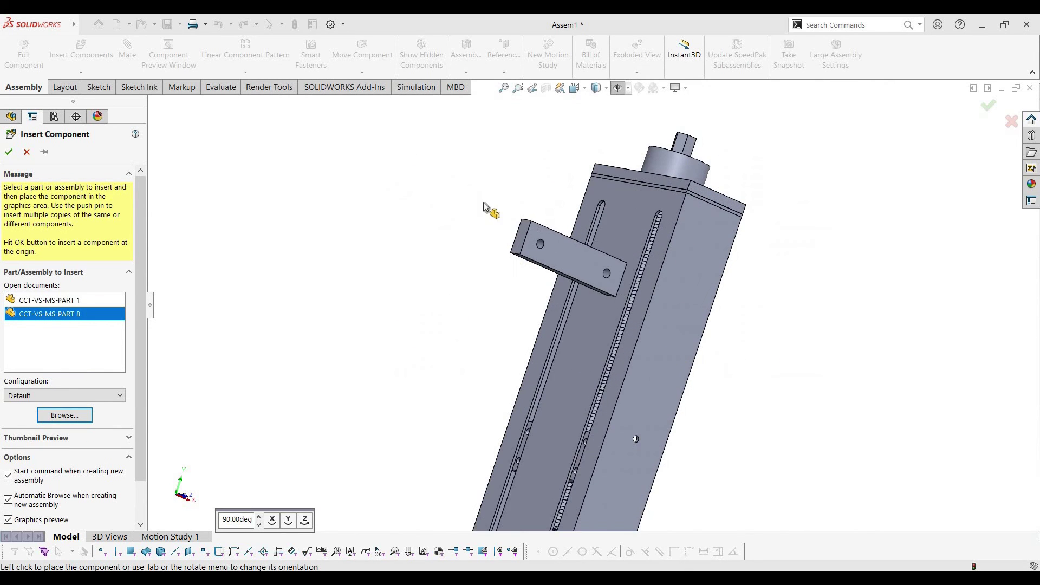
click(474, 183)
Insert the CCT-VS-MS-PART 9 bracket subassembly beside the slotted wall, and move and turn it clear of the column.
middle_drag(596, 237, 626, 360)
scroll(627, 359, up, 5)
scroll(608, 400, down, 8)
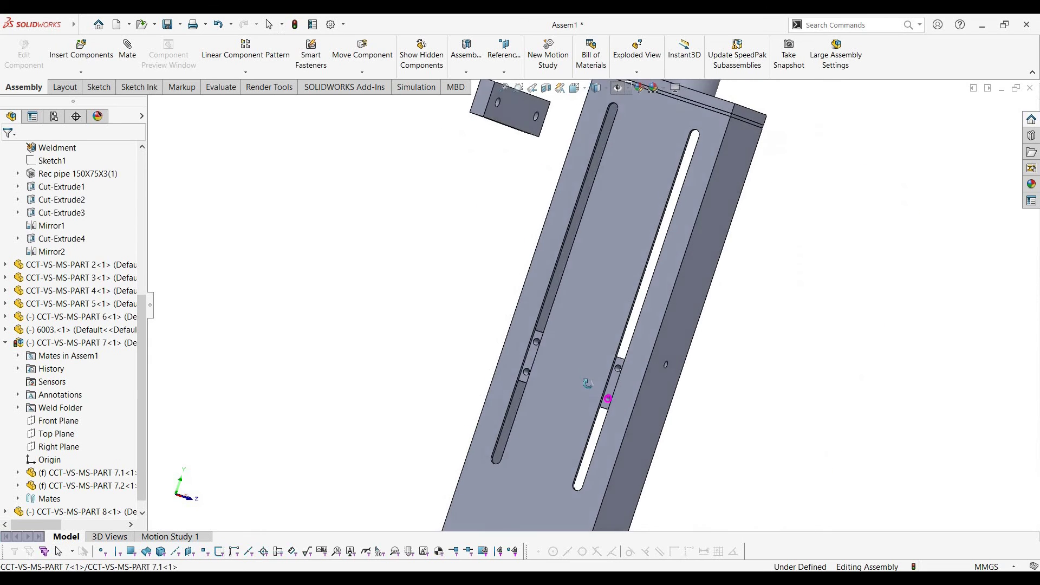
click(81, 48)
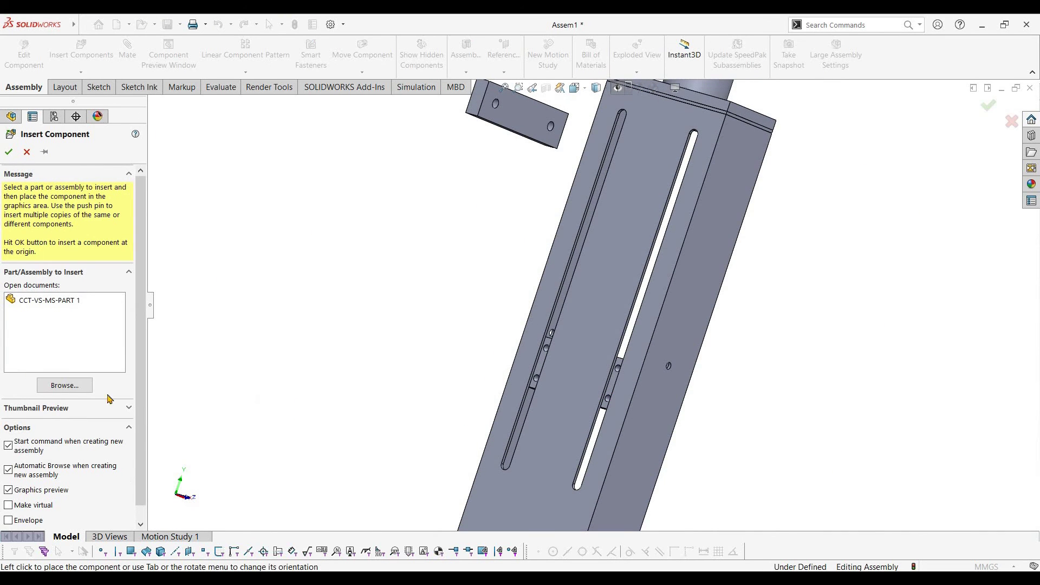
scroll(676, 342, down, 6)
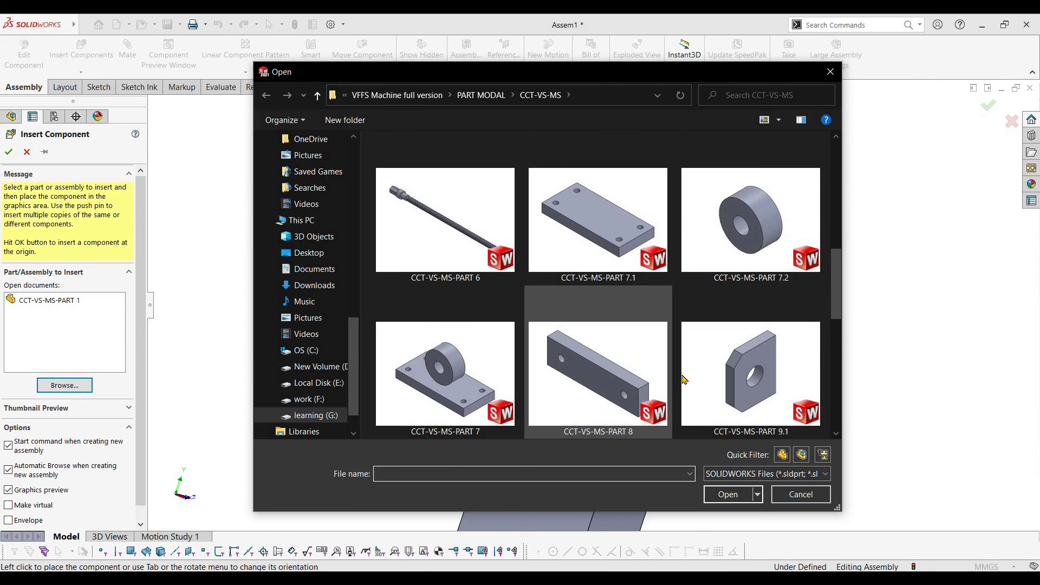
scroll(628, 336, down, 3)
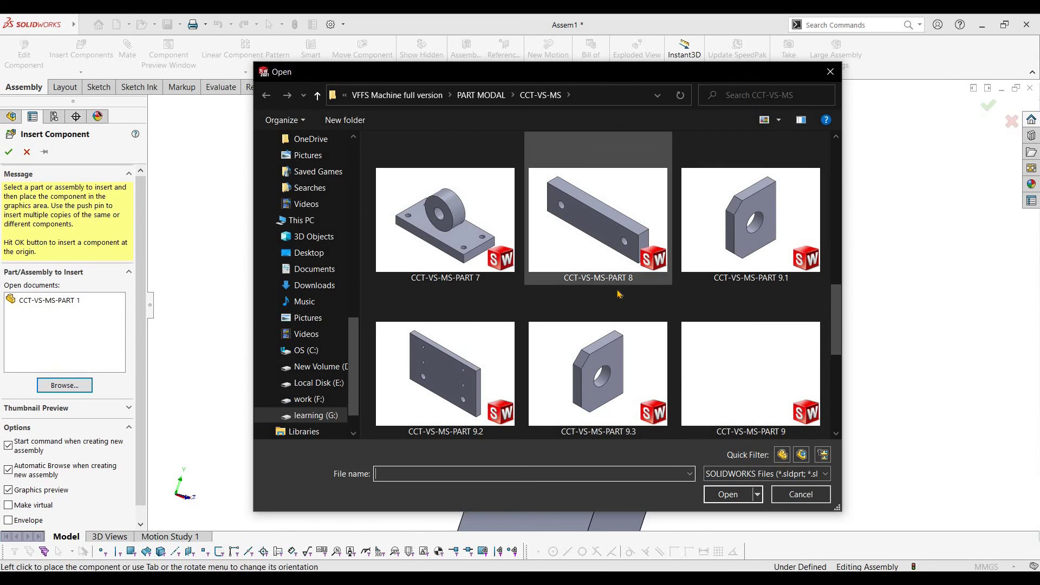
scroll(630, 312, down, 2)
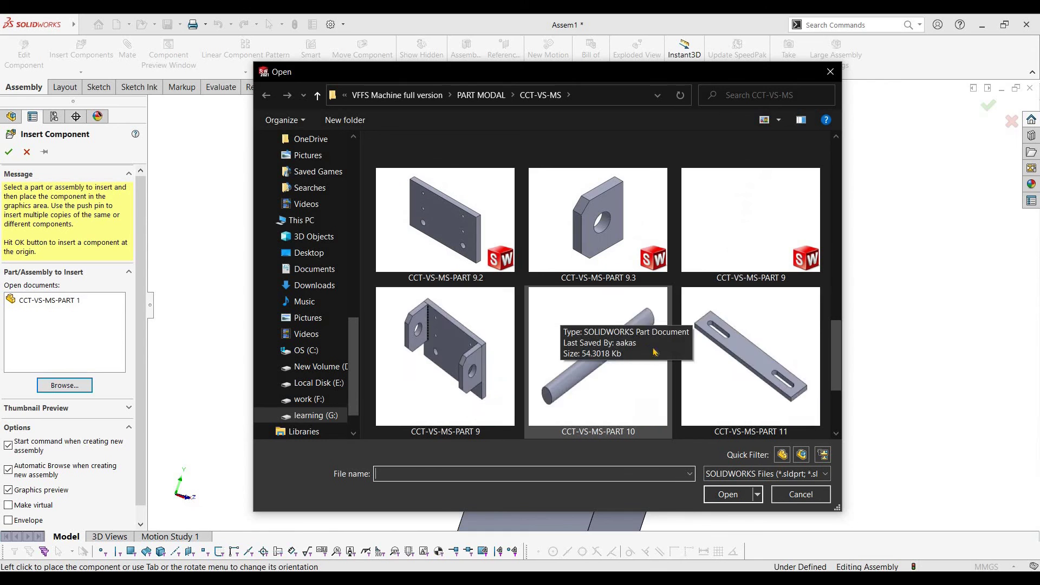
double_click(741, 249)
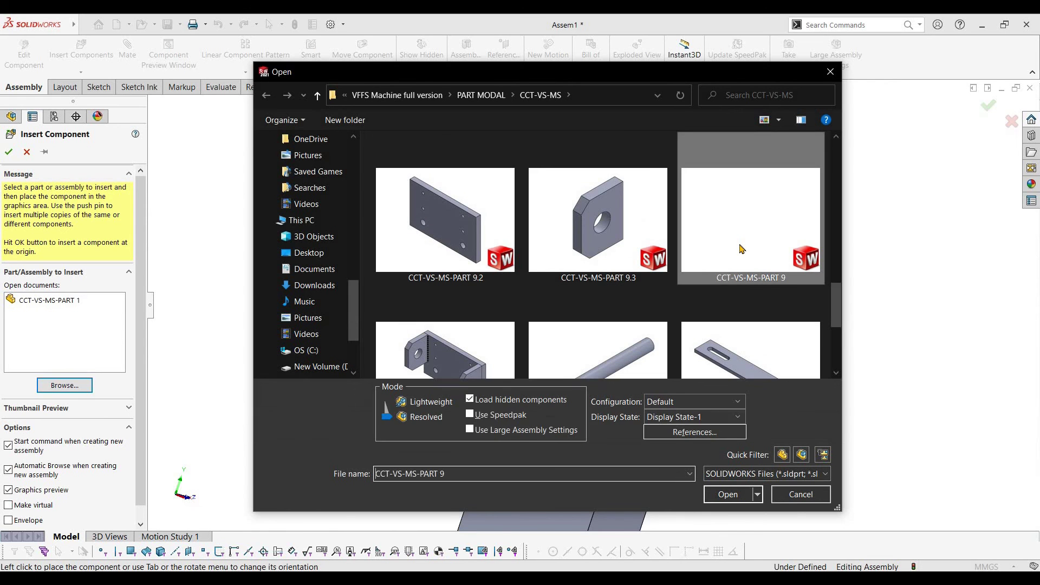
click(441, 286)
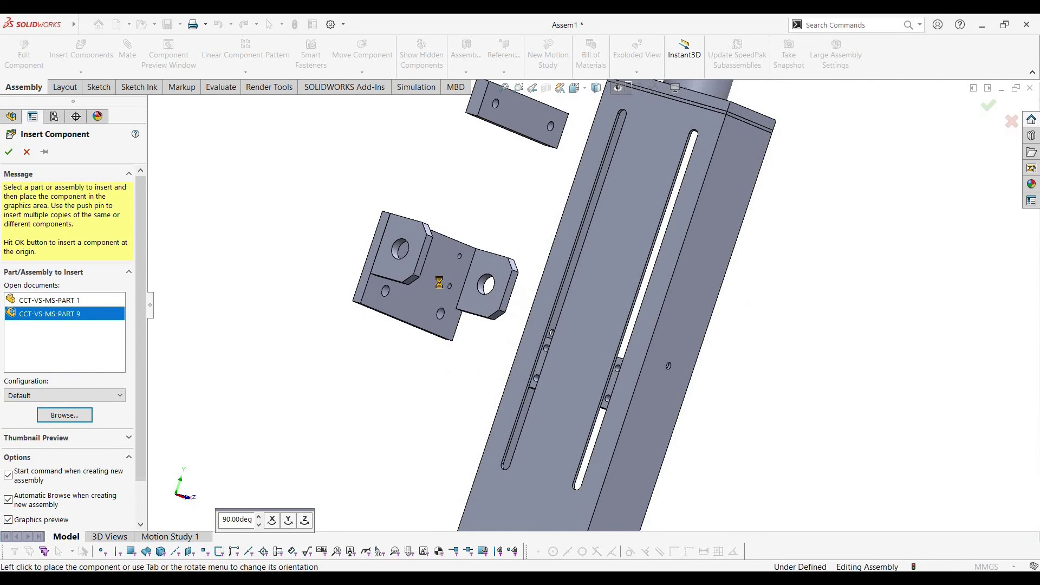
drag(372, 260, 301, 255)
right_drag(394, 260, 92, 52)
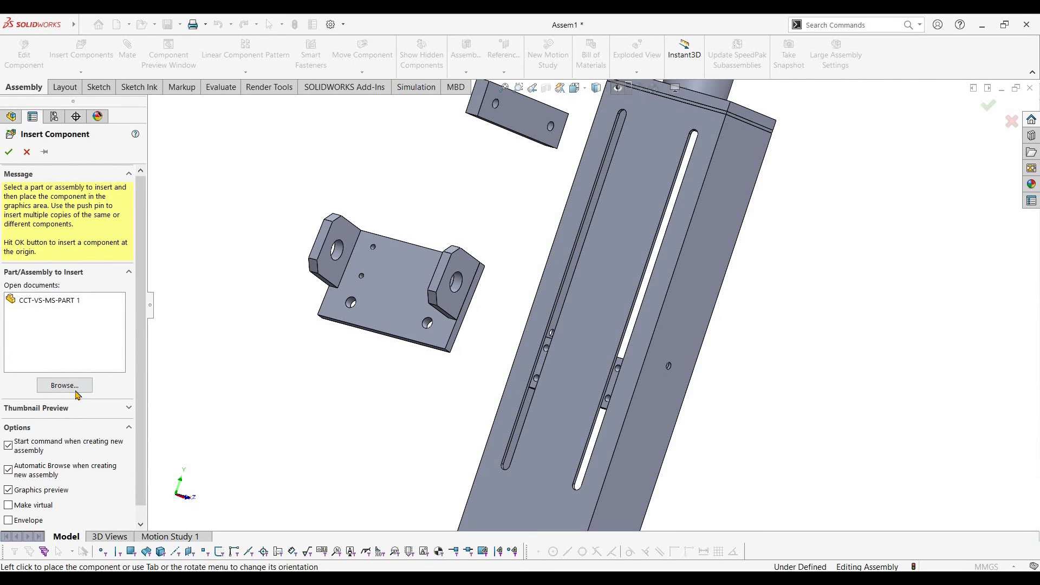
Insert the CCT-VS-MS-PART 10 rod and place it below the CCT-VS-MS-PART 9 bracket.
scroll(697, 315, down, 5)
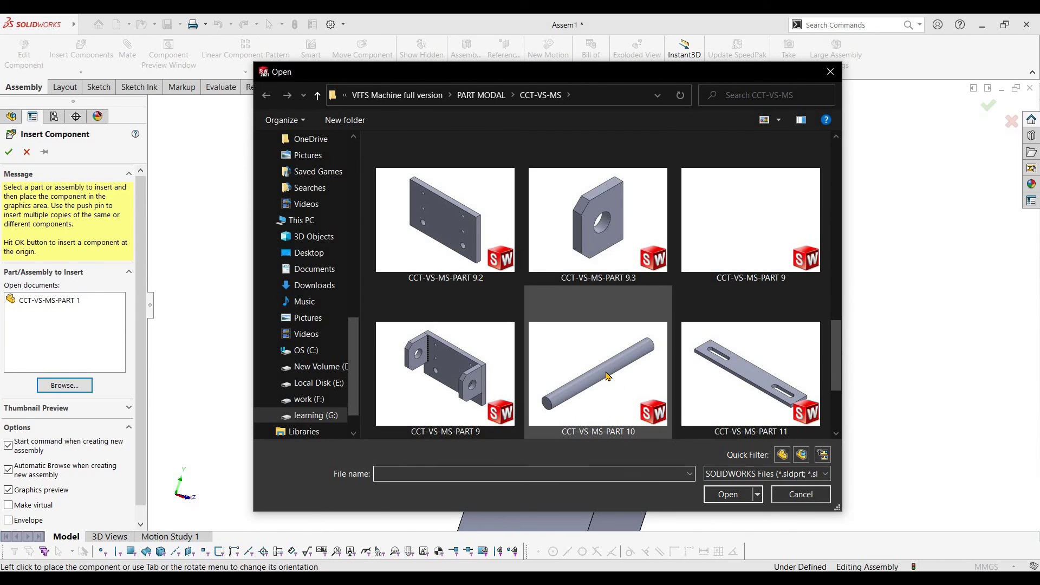
click(608, 376)
key(Return)
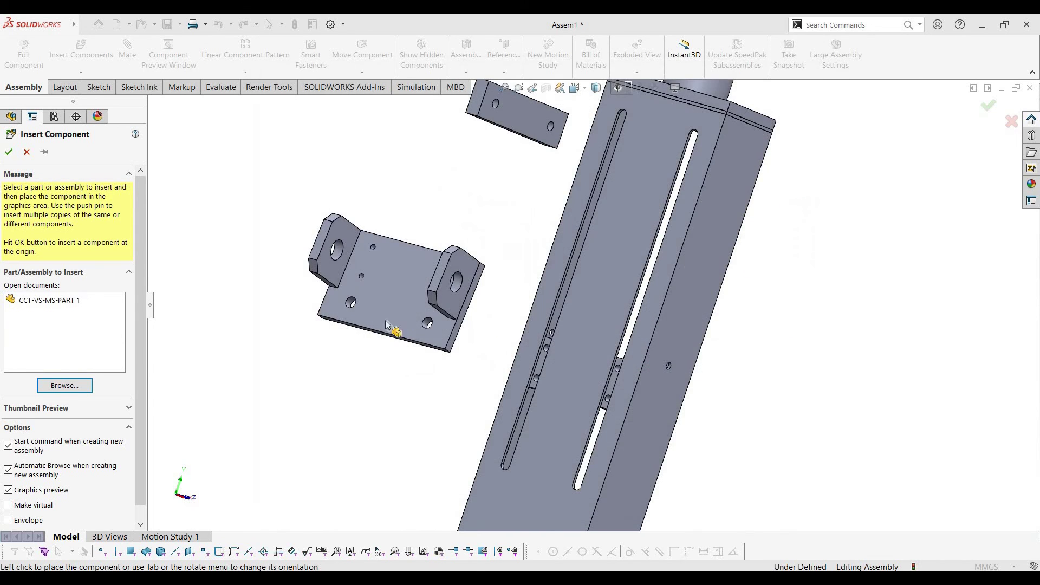
Insert CCT-VS-MS-PART 11, the CCT-VS-MS-PART 12 assembly and part, and CCT-VS-MS-PART 13 together, placing them near the rod.
click(86, 61)
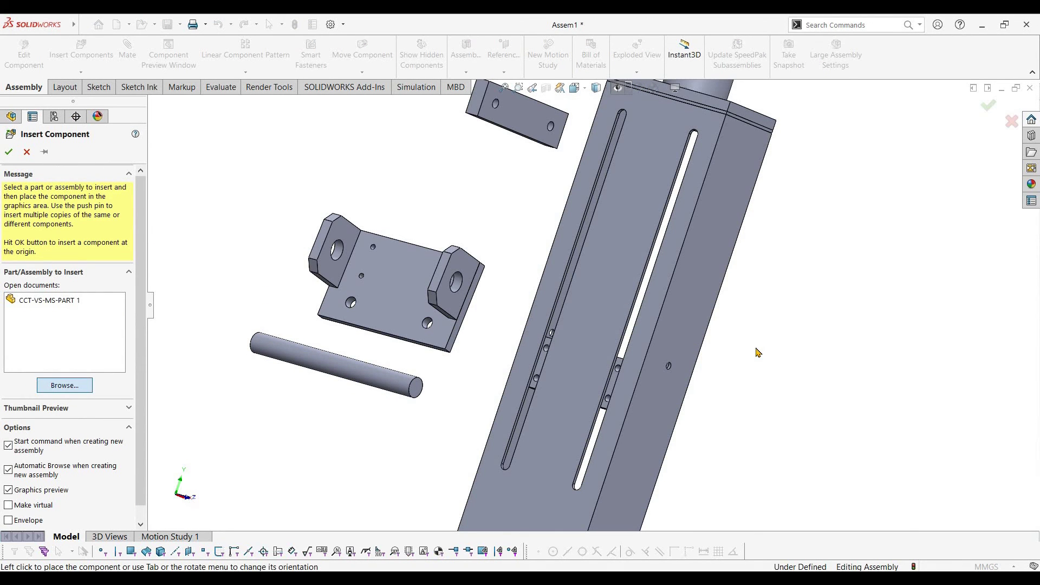
scroll(764, 314, down, 10)
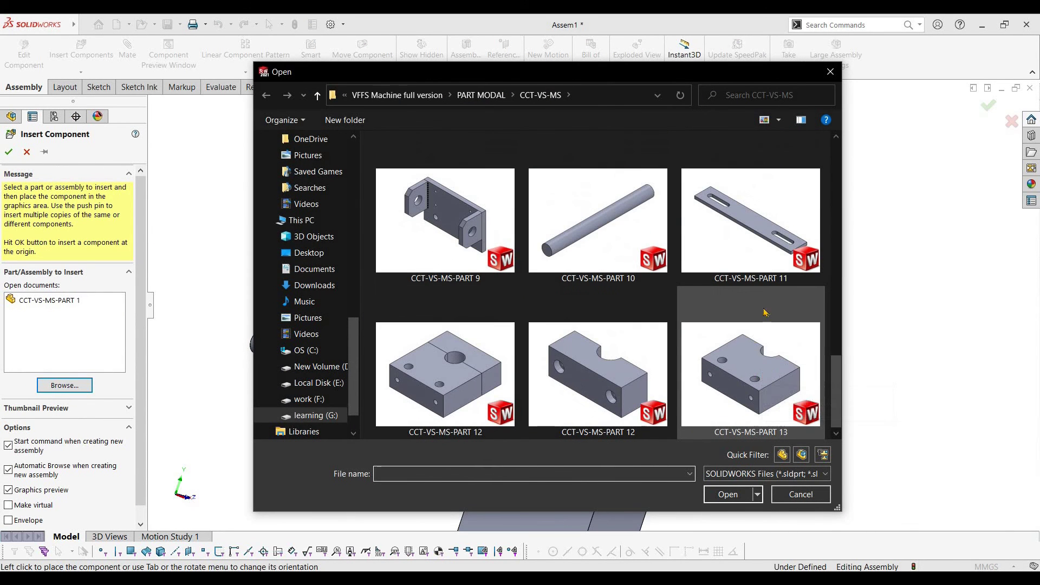
click(737, 244)
ctrl+click(476, 373)
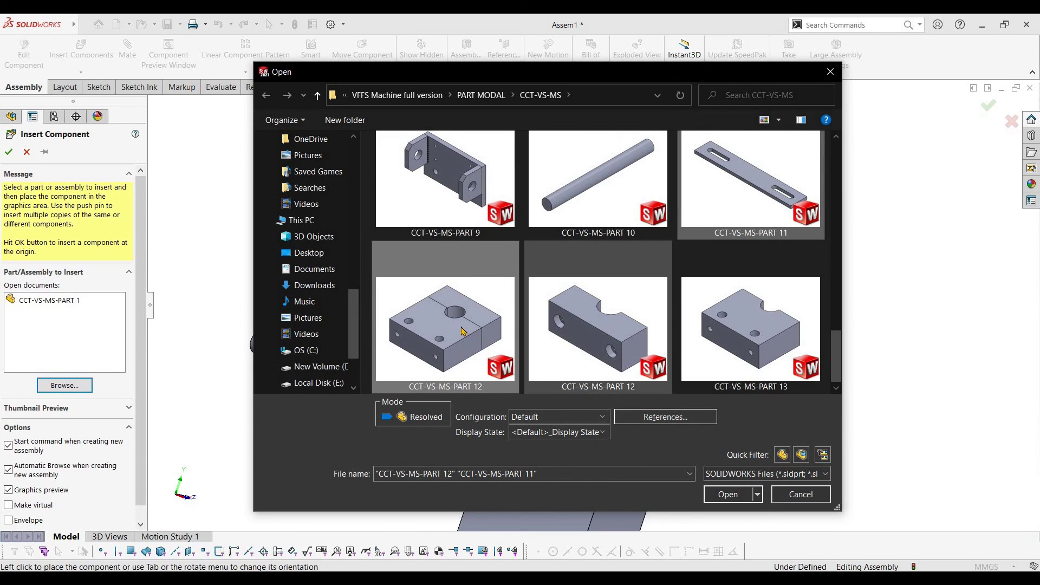
click(502, 355)
ctrl+click(625, 315)
ctrl+click(757, 332)
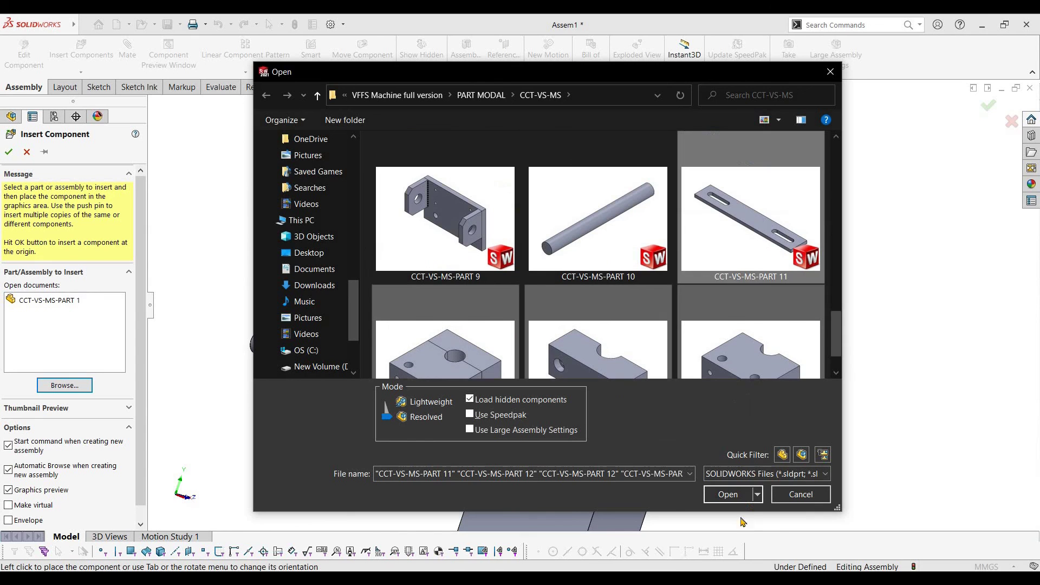
key(Return)
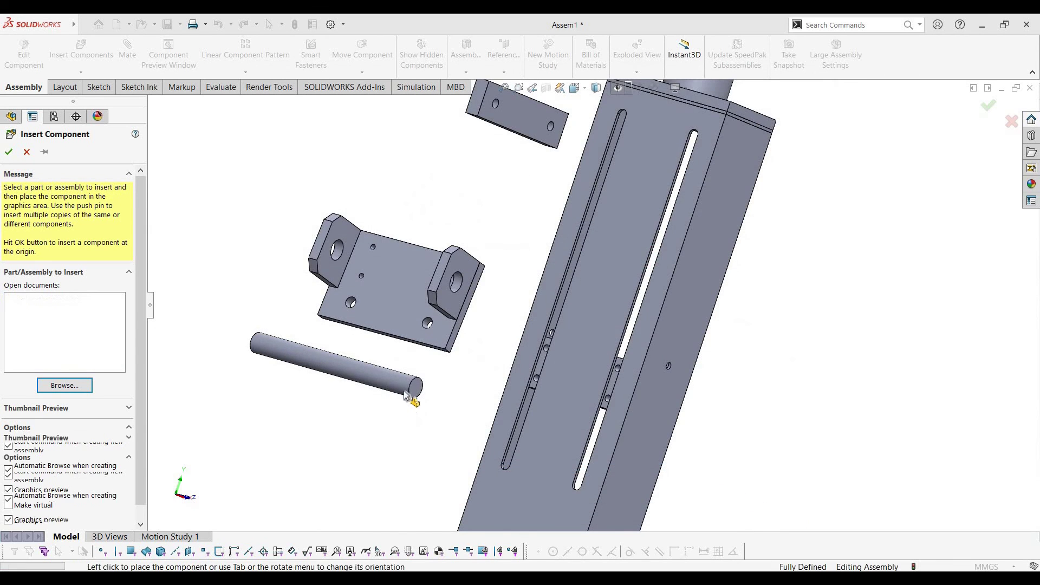
click(362, 346)
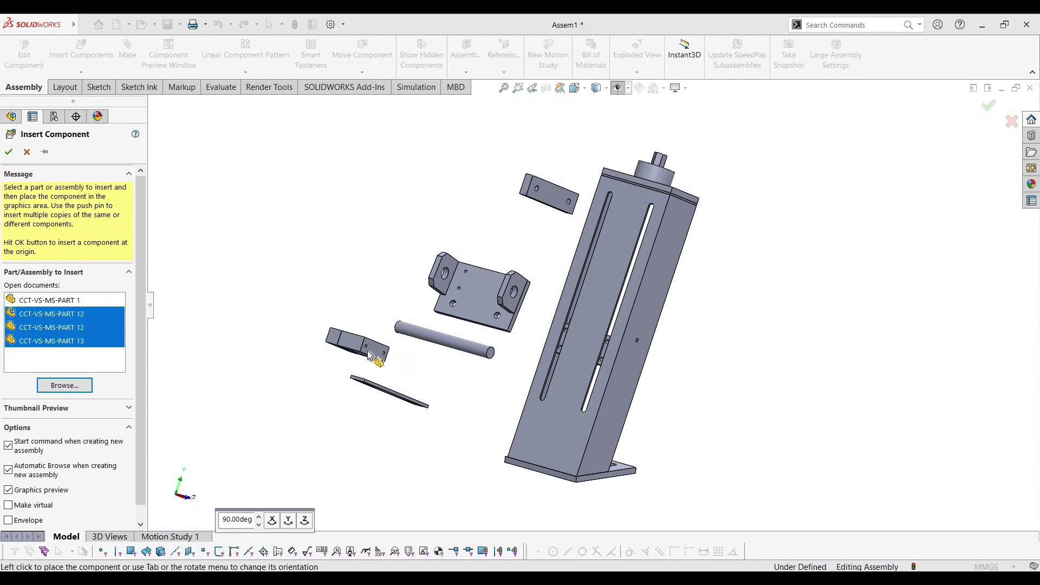
click(436, 377)
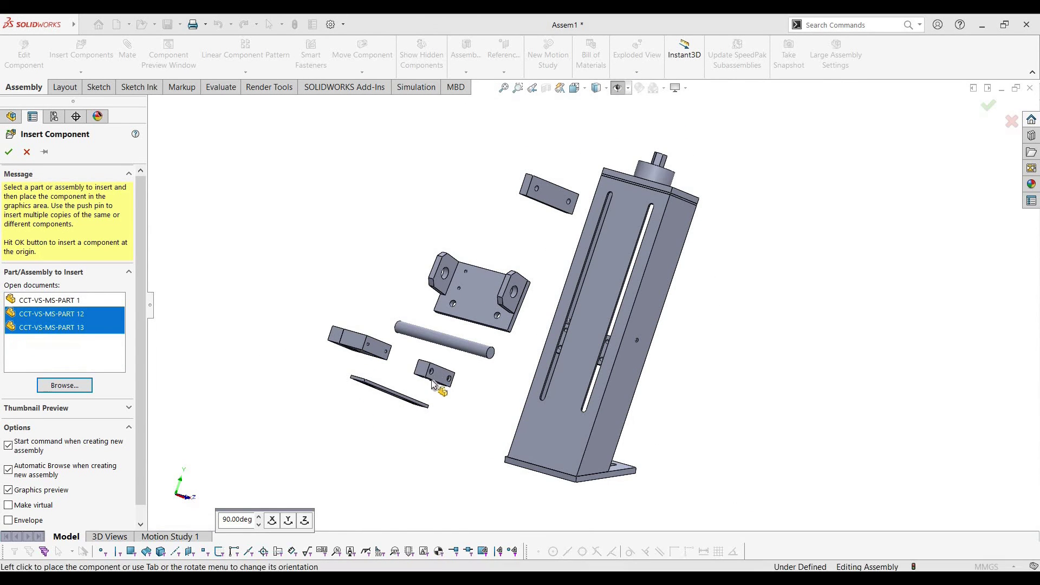
click(455, 406)
click(457, 408)
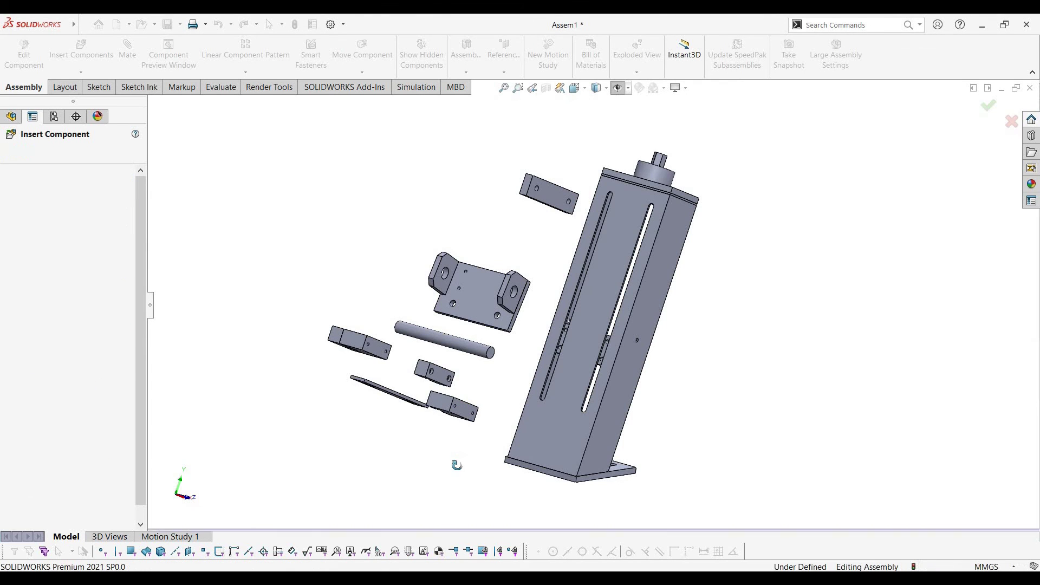
Delete the two-piece CCT-VS-MS-PART 12 subassembly, keeping the separate PART 12 and PART 13 blocks.
scroll(325, 279, down, 5)
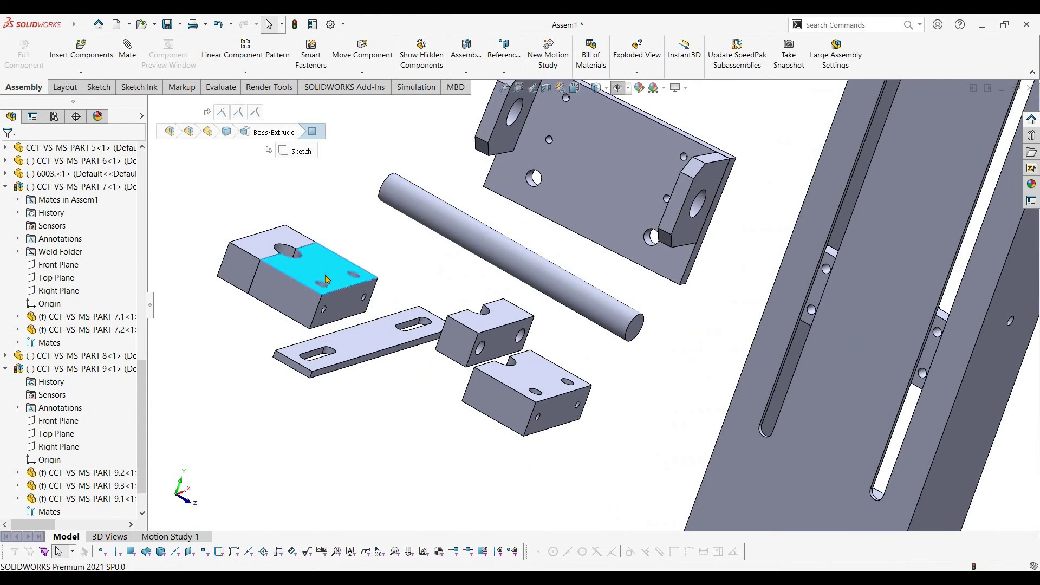
click(325, 279)
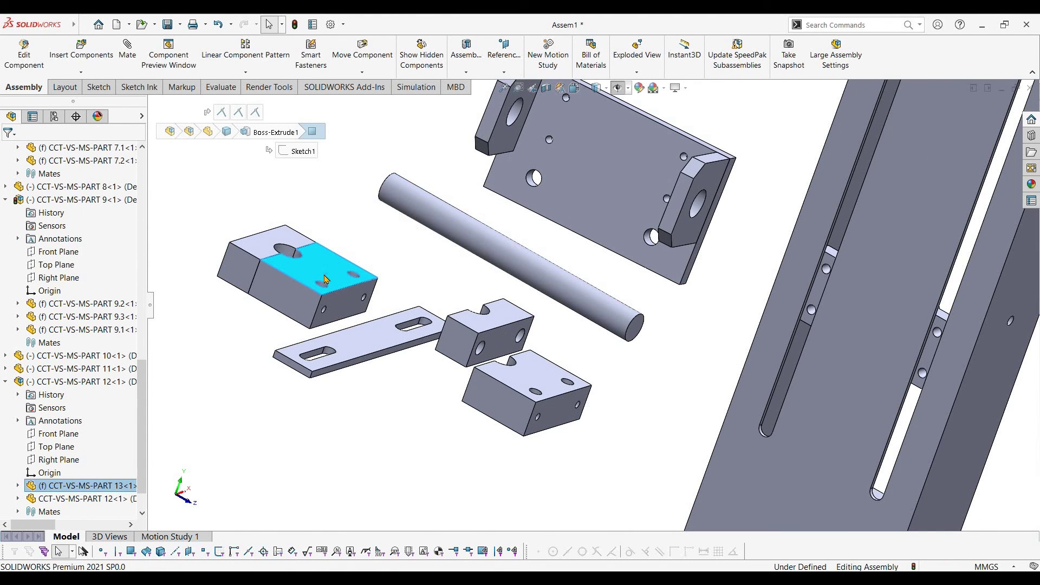
key(Delete)
click(474, 304)
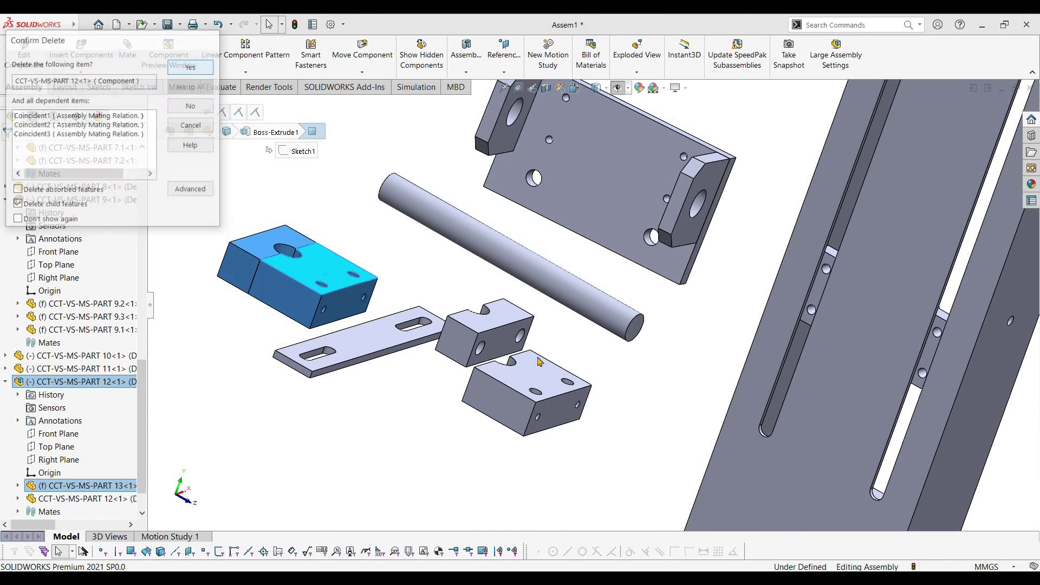
Add a concentric mate between the CCT-VS-MS-PART 10 rod and the lug hole of CCT-VS-MS-PART 9.3.
scroll(621, 290, up, 4)
middle_drag(639, 231, 654, 181)
scroll(654, 181, down, 4)
scroll(617, 294, down, 3)
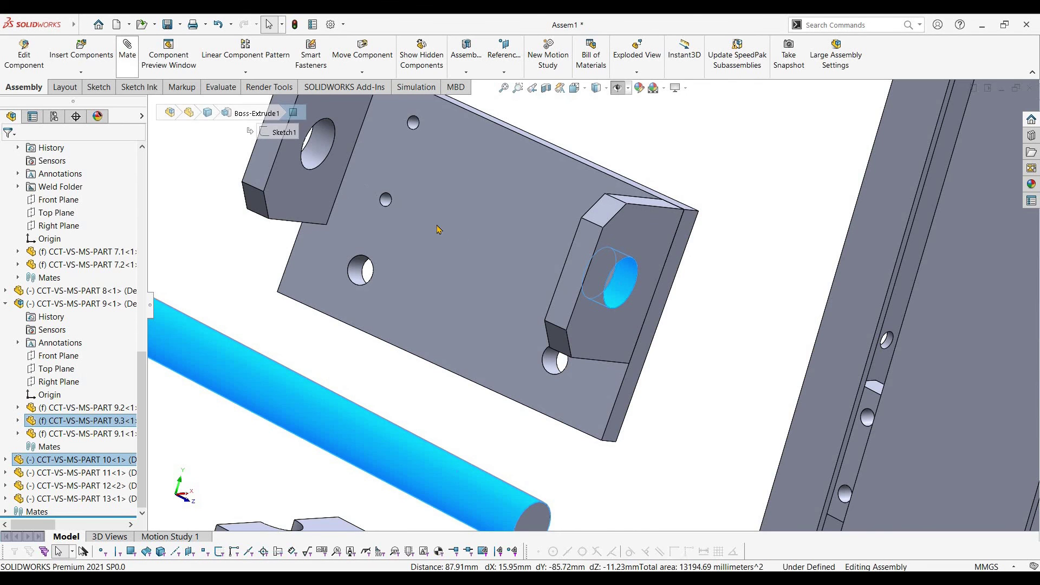
click(127, 54)
click(747, 259)
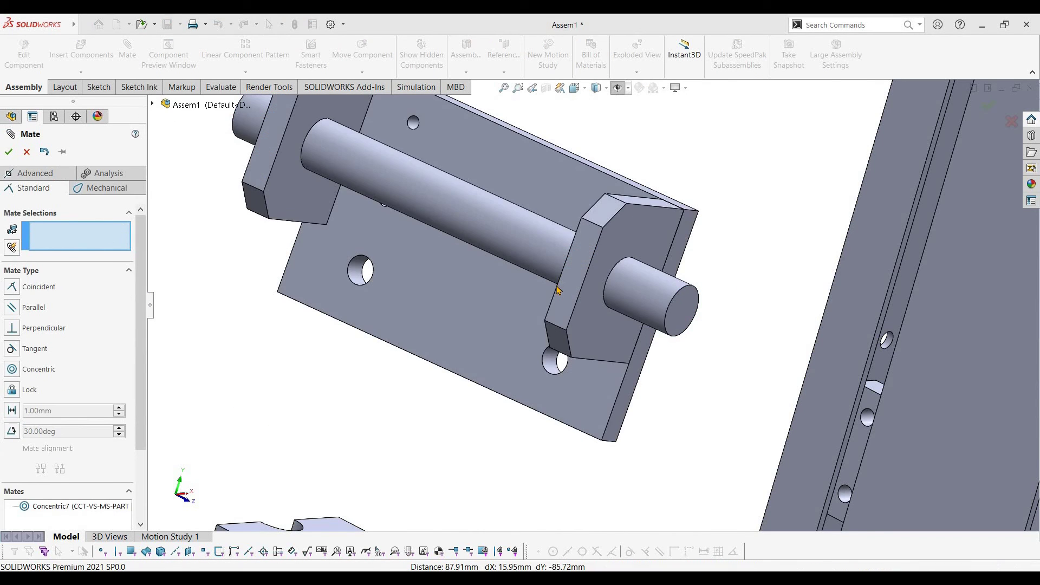
key(Escape)
Turn the CCT-VS-MS-PART 12 block so its half-round notch faces the CCT-VS-MS-PART 13 block.
scroll(558, 290, up, 5)
middle_drag(546, 278, 542, 278)
scroll(542, 276, down, 3)
drag(543, 270, 550, 313)
scroll(529, 490, down, 3)
middle_drag(494, 438, 467, 418)
drag(499, 455, 614, 410)
middle_drag(614, 410, 504, 407)
scroll(502, 406, down, 5)
scroll(496, 413, up, 4)
right_drag(641, 562, 537, 432)
scroll(531, 438, down, 1)
middle_drag(390, 365, 445, 317)
key(Escape)
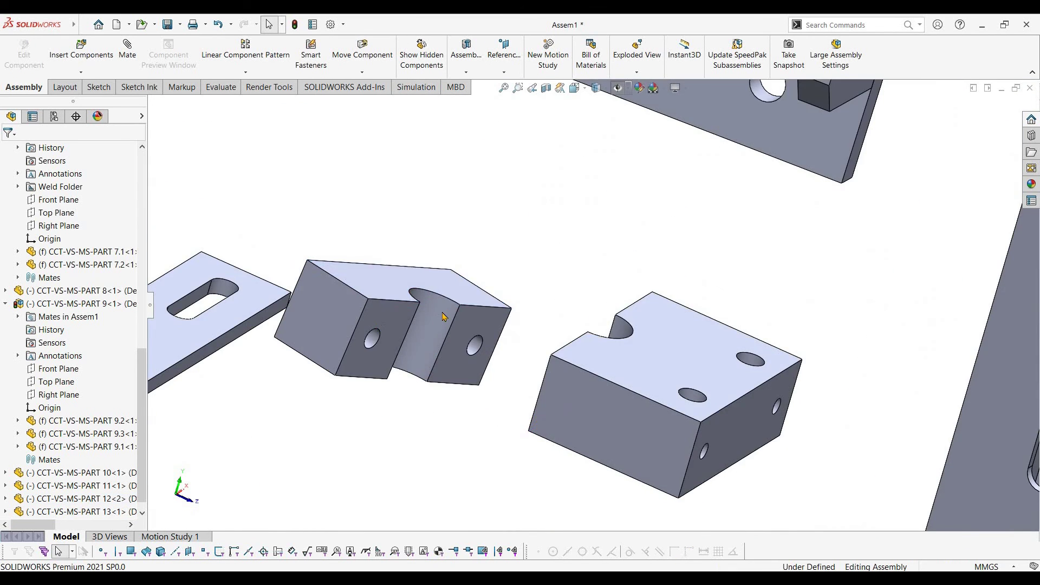
Add a concentric mate between a bolt hole of the CCT-VS-MS-PART 12 block and the matching hole of CCT-VS-MS-PART 13.
scroll(374, 337, down, 4)
click(425, 297)
scroll(262, 189, up, 4)
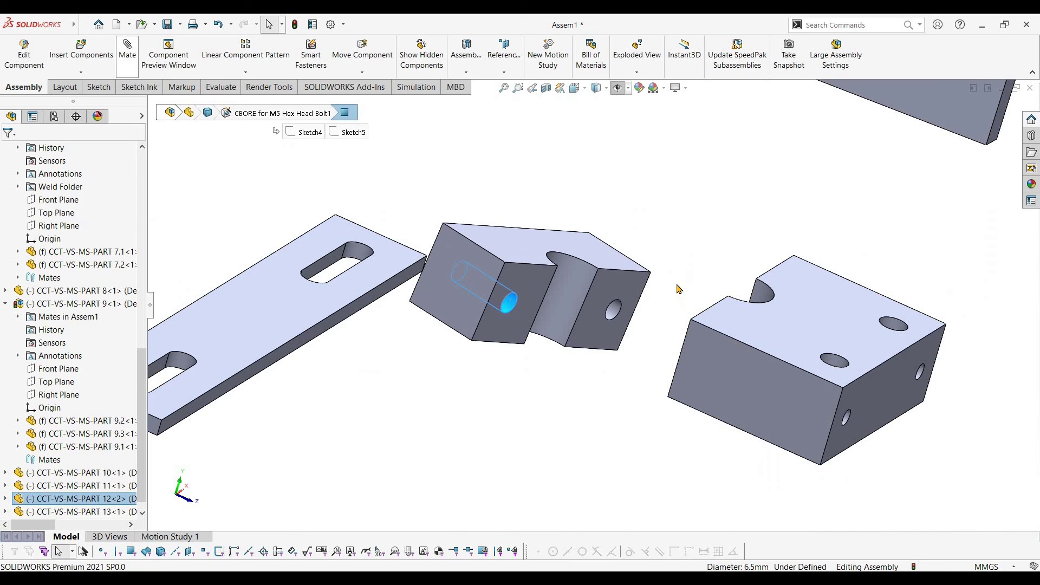
middle_drag(707, 358, 696, 352)
scroll(599, 314, down, 7)
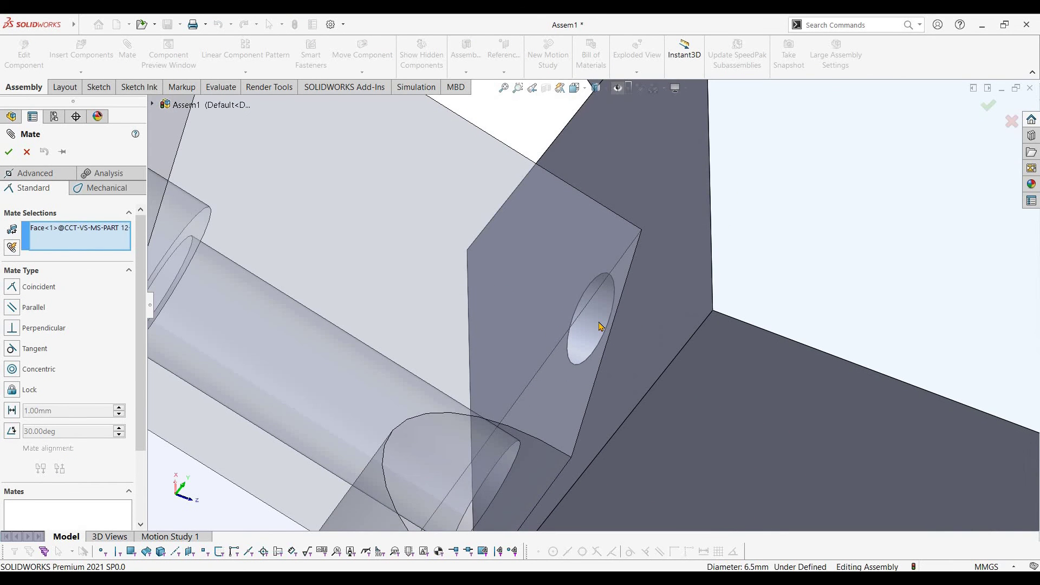
click(599, 326)
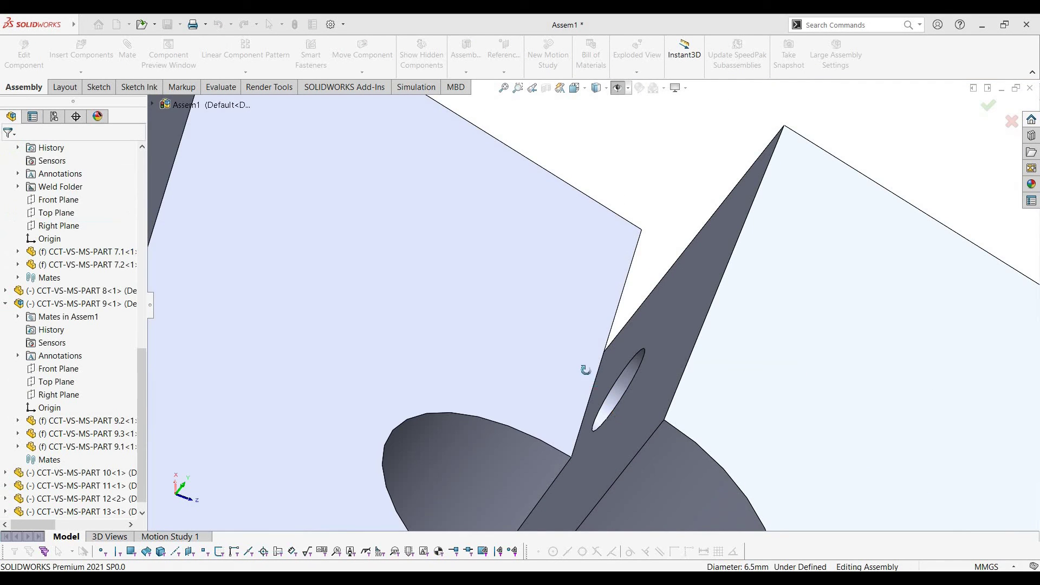
Add a second concentric mate between the other pair of bolt holes in CCT-VS-MS-PART 12 and CCT-VS-MS-PART 13.
scroll(585, 369, up, 4)
middle_drag(585, 369, 544, 229)
scroll(671, 436, up, 5)
scroll(634, 398, down, 6)
click(606, 440)
click(543, 229)
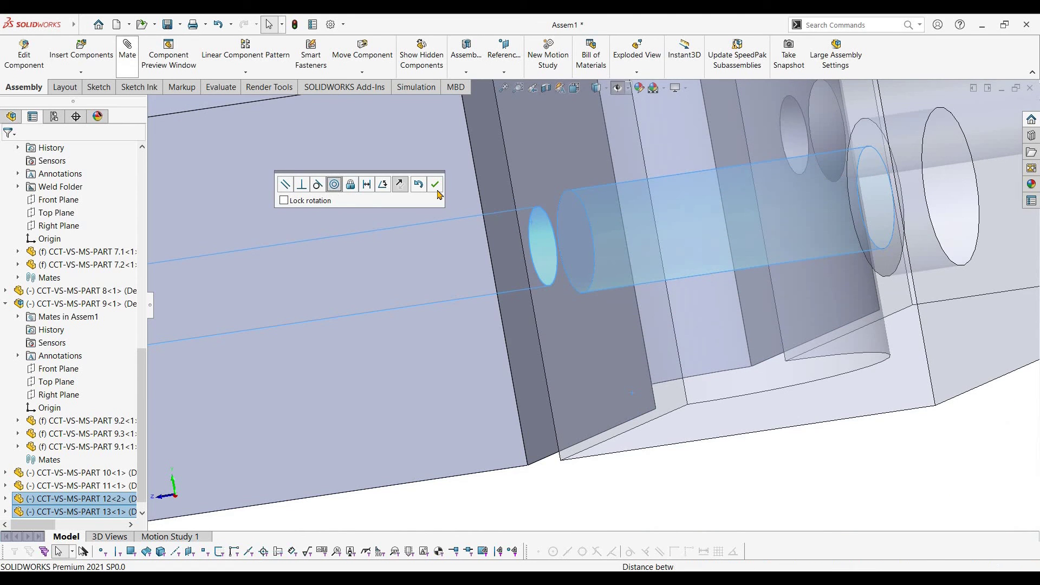
click(437, 191)
key(Escape)
scroll(655, 295, up, 7)
middle_drag(596, 261, 683, 253)
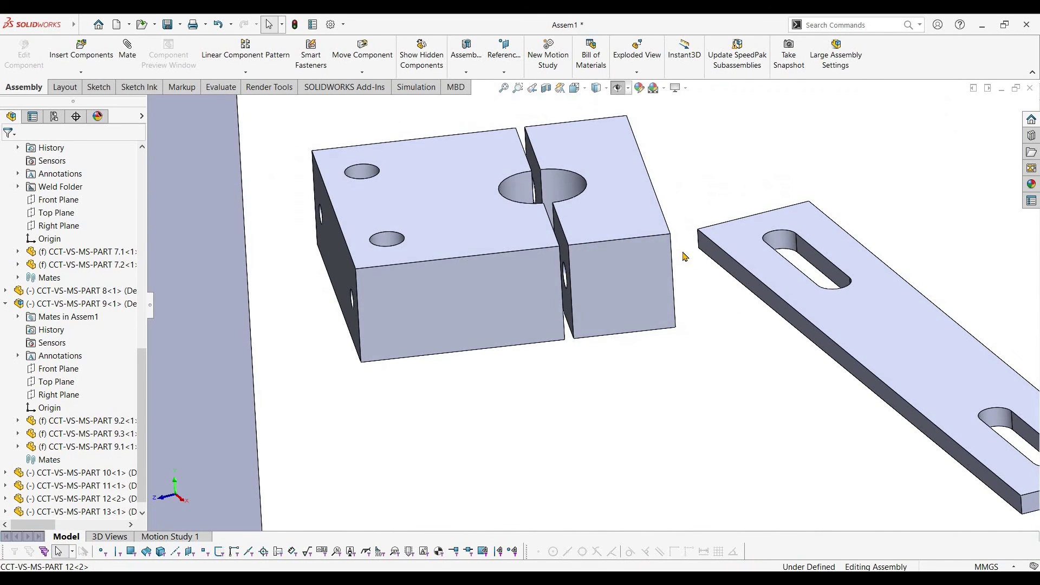
Add a coincident mate between the facing split faces of CCT-VS-MS-PART 12 and CCT-VS-MS-PART 13 to close the clamp.
click(640, 282)
mouse_move(639, 281)
middle_down()
mouse_move(705, 291)
mouse_move(574, 215)
middle_up()
ctrl+click(575, 215)
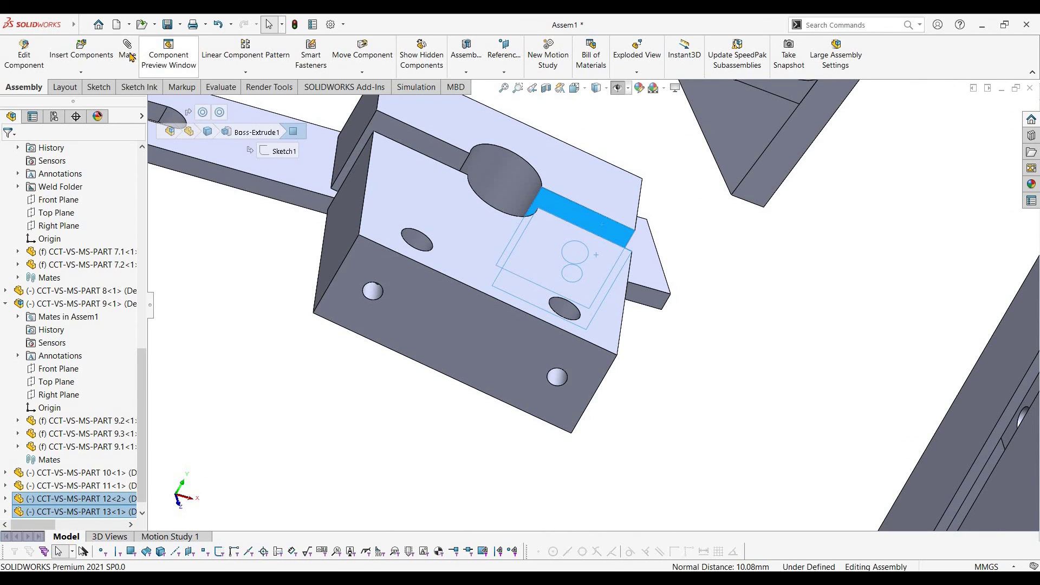
click(134, 59)
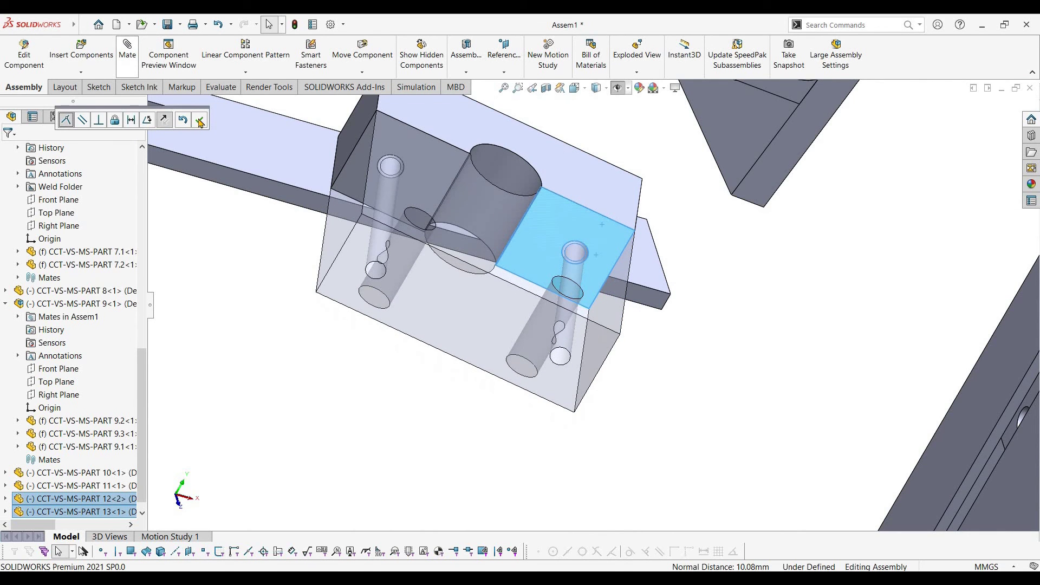
click(200, 122)
scroll(616, 279, up, 8)
middle_drag(602, 305, 600, 311)
scroll(600, 311, down, 2)
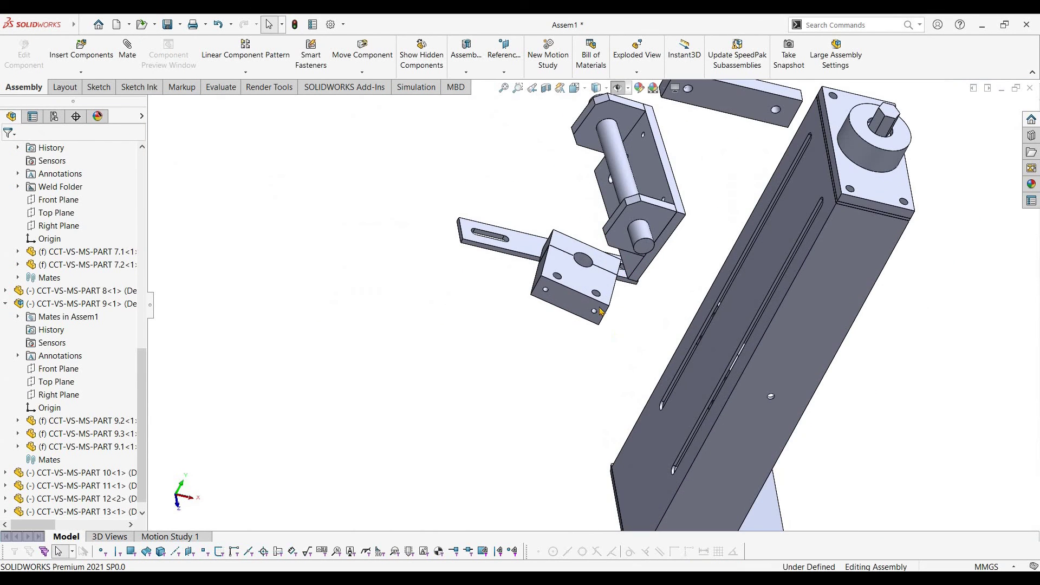
Centre the CCT-VS-MS-PART 10 rod on the PART 9 bracket with a width mate between the rod end faces and the outer lug faces.
middle_drag(627, 247, 605, 200)
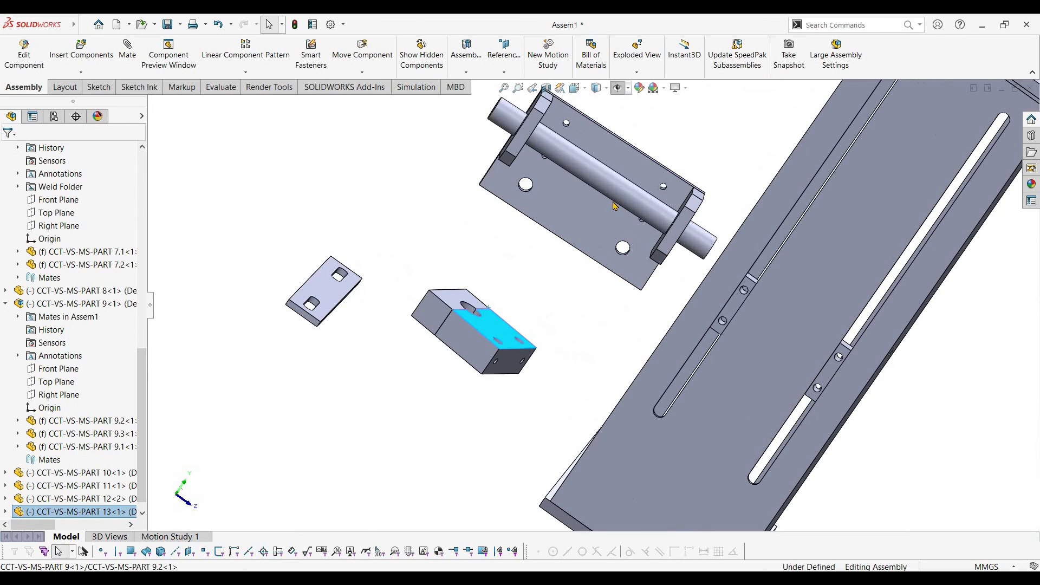
click(623, 208)
drag(623, 208, 586, 199)
middle_drag(586, 199, 542, 176)
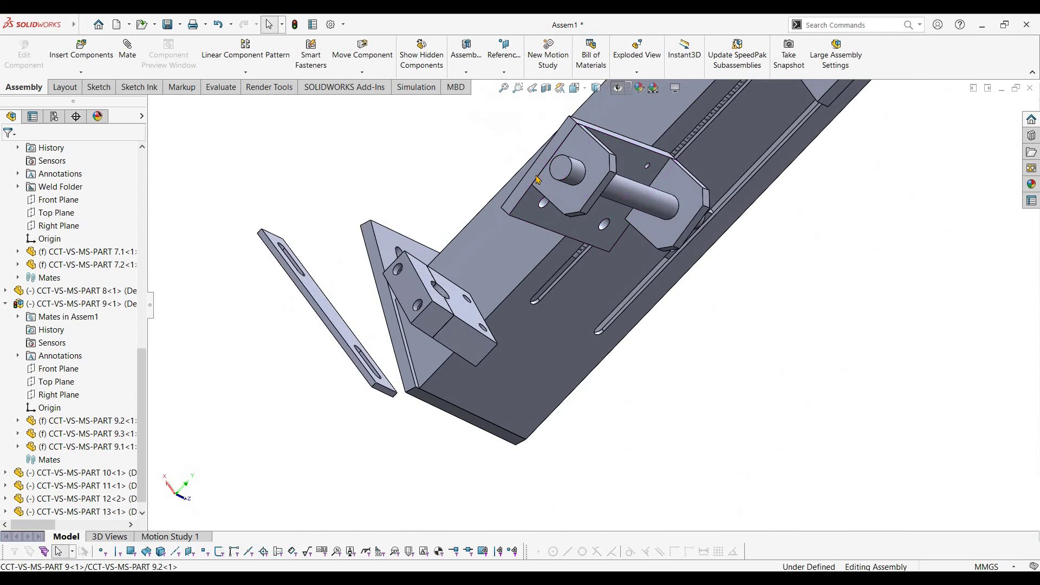
scroll(541, 176, down, 2)
click(541, 176)
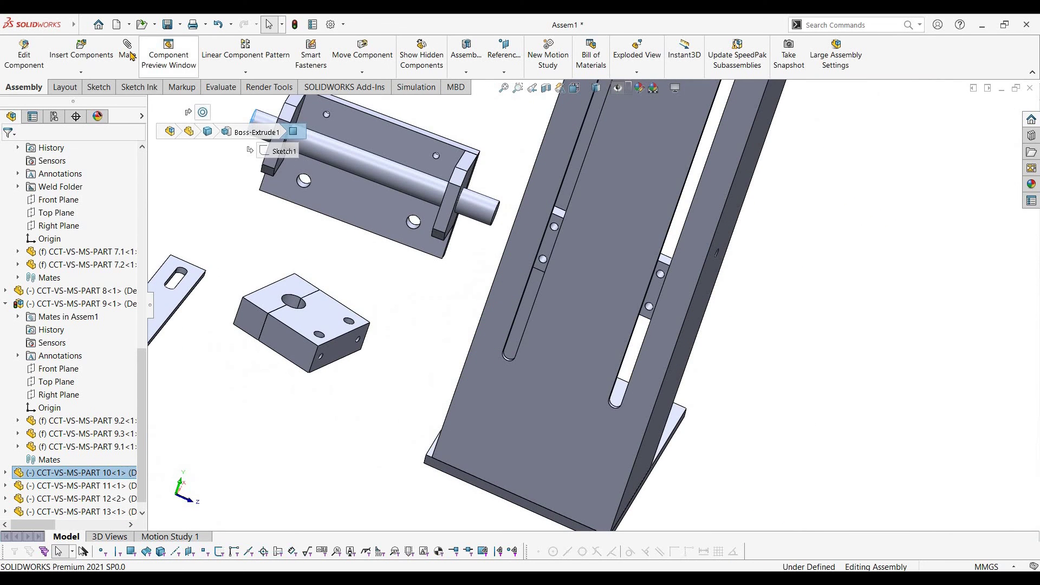
click(127, 55)
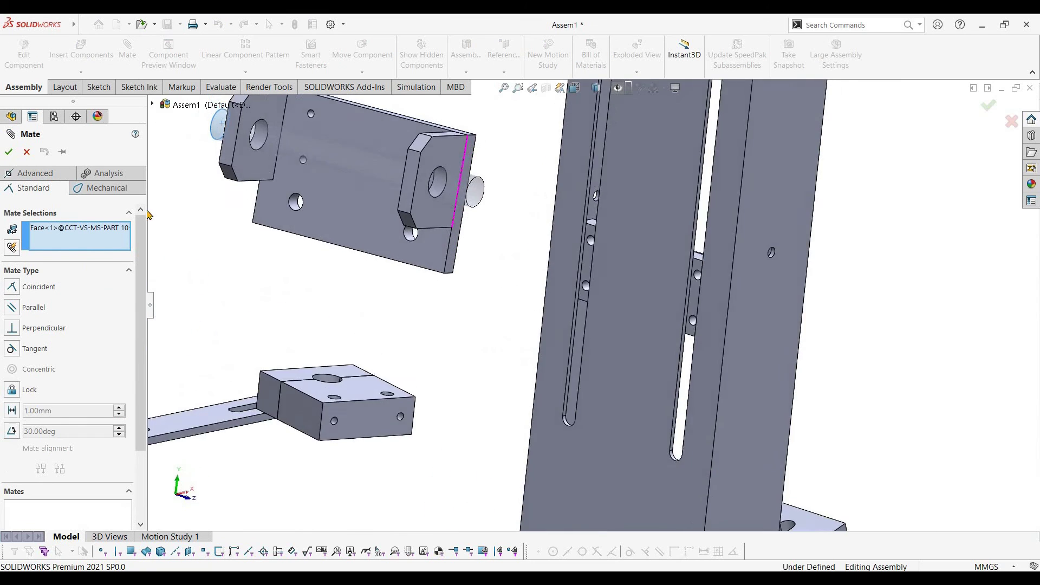
click(34, 173)
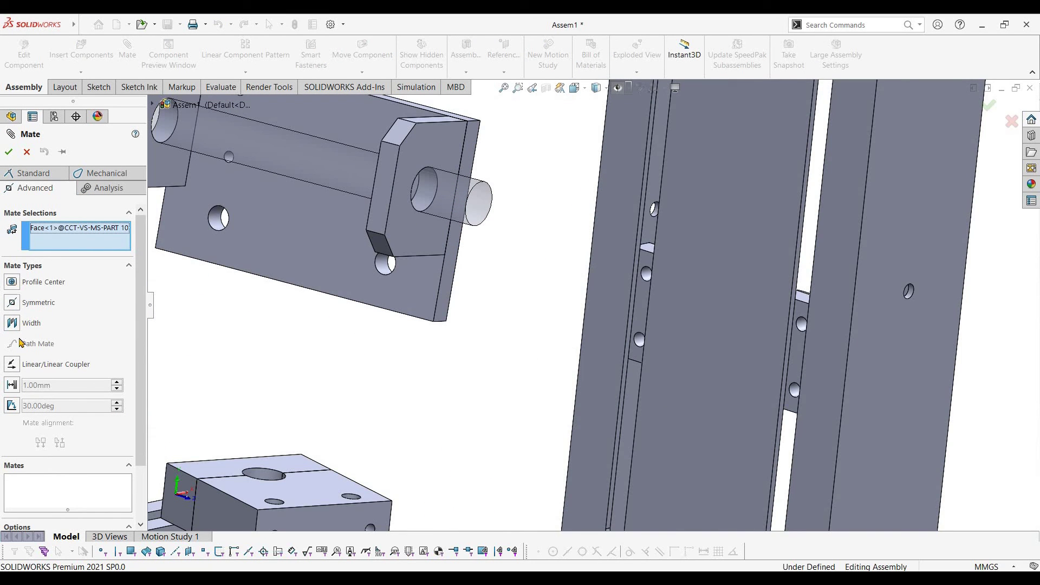
click(12, 323)
click(477, 200)
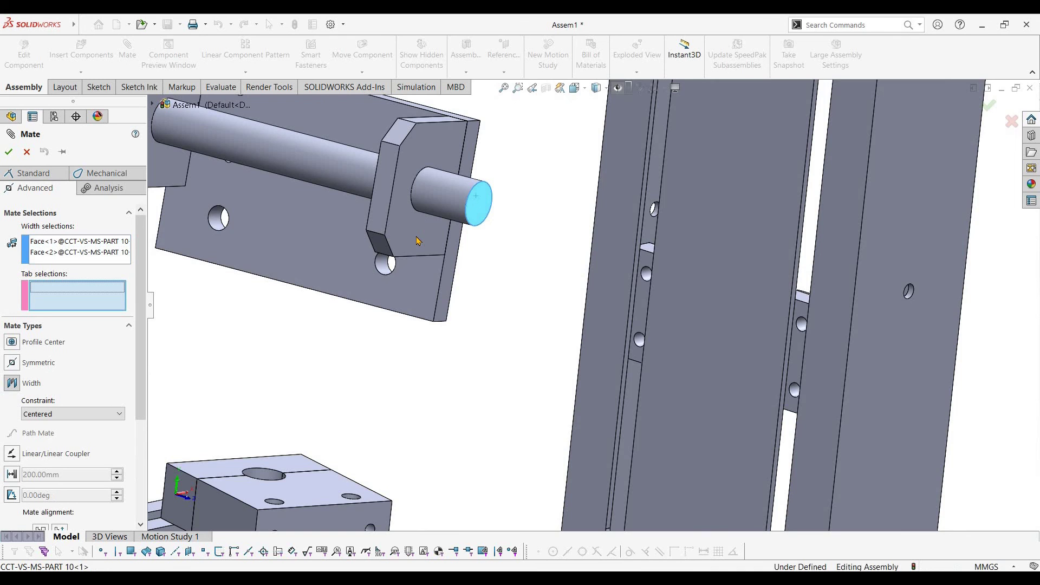
middle_drag(499, 239, 601, 241)
scroll(348, 241, up, 5)
scroll(352, 244, down, 5)
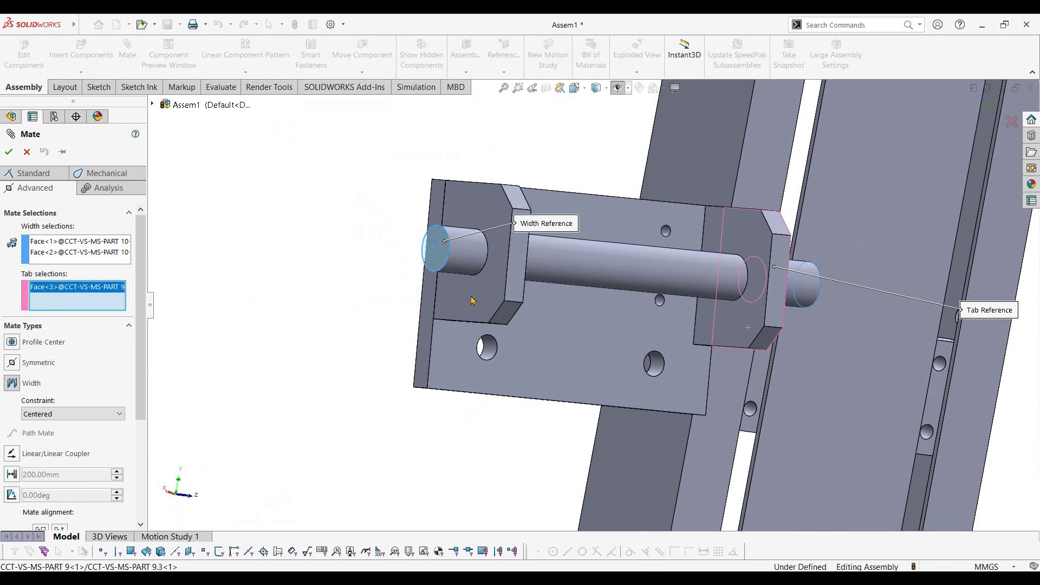
key(Return)
key(Return)
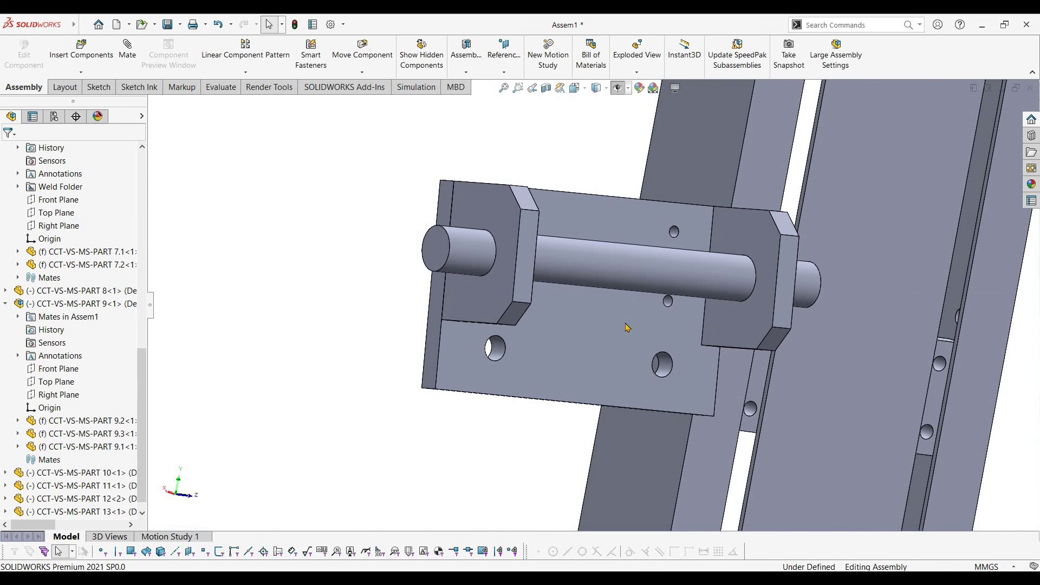
Add a concentric mate between the round bore of the CCT-VS-MS-PART 12 block and the CCT-VS-MS-PART 10 rod.
scroll(625, 327, up, 6)
middle_drag(569, 386, 547, 407)
scroll(558, 402, down, 6)
drag(593, 383, 544, 366)
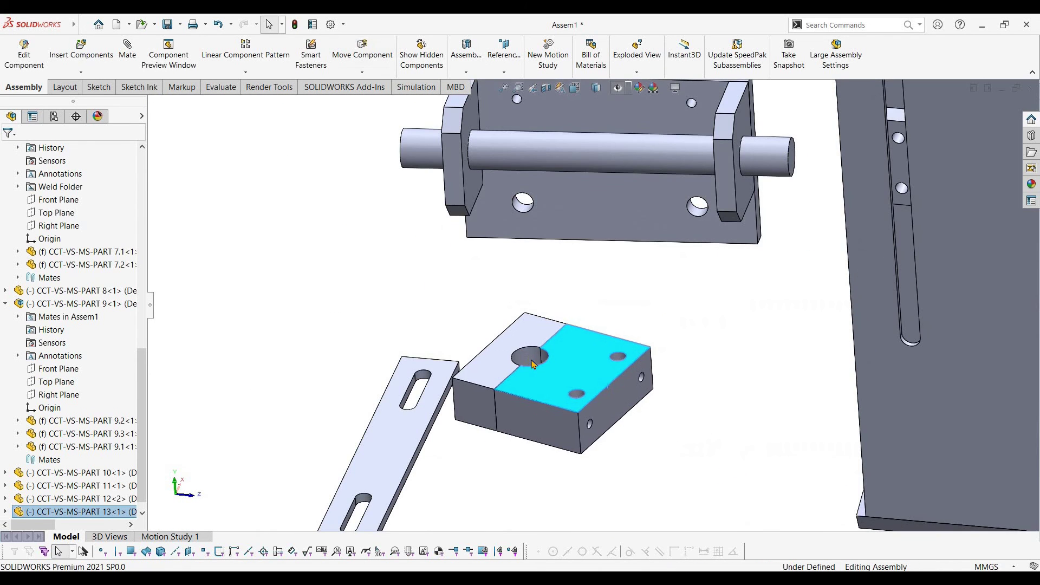
click(529, 357)
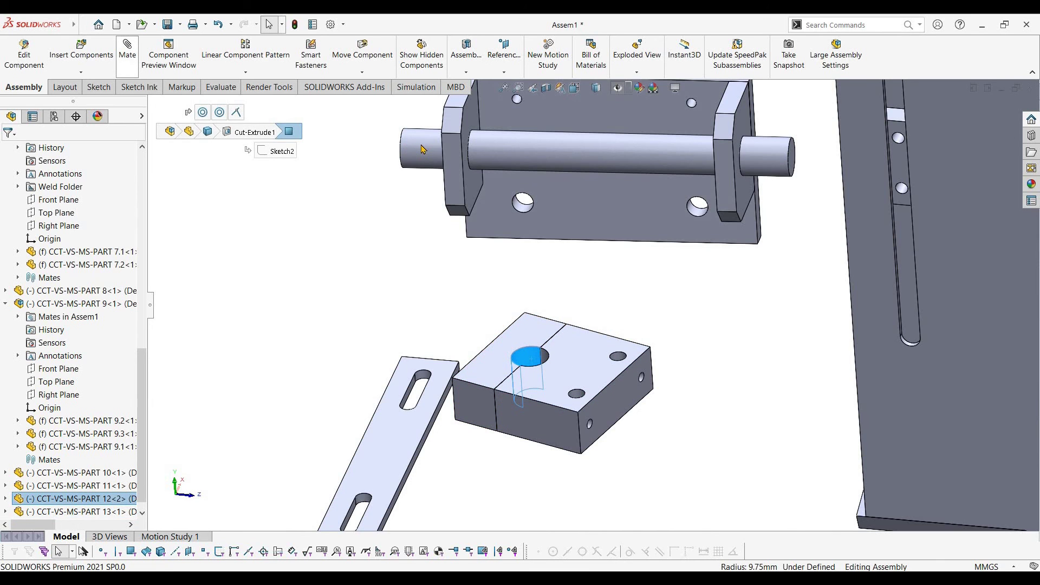
click(423, 150)
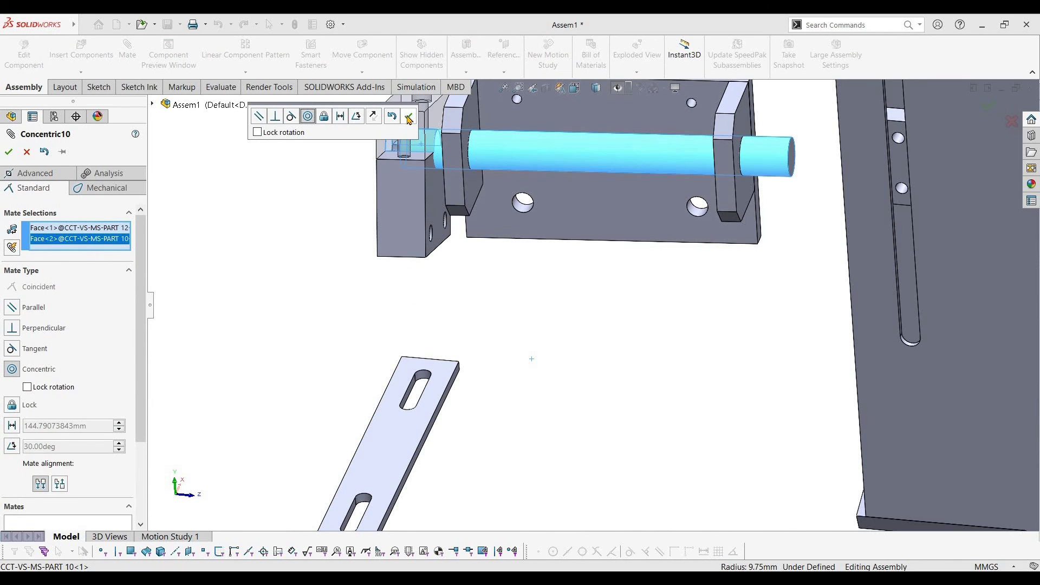
click(409, 119)
key(Escape)
scroll(333, 252, up, 2)
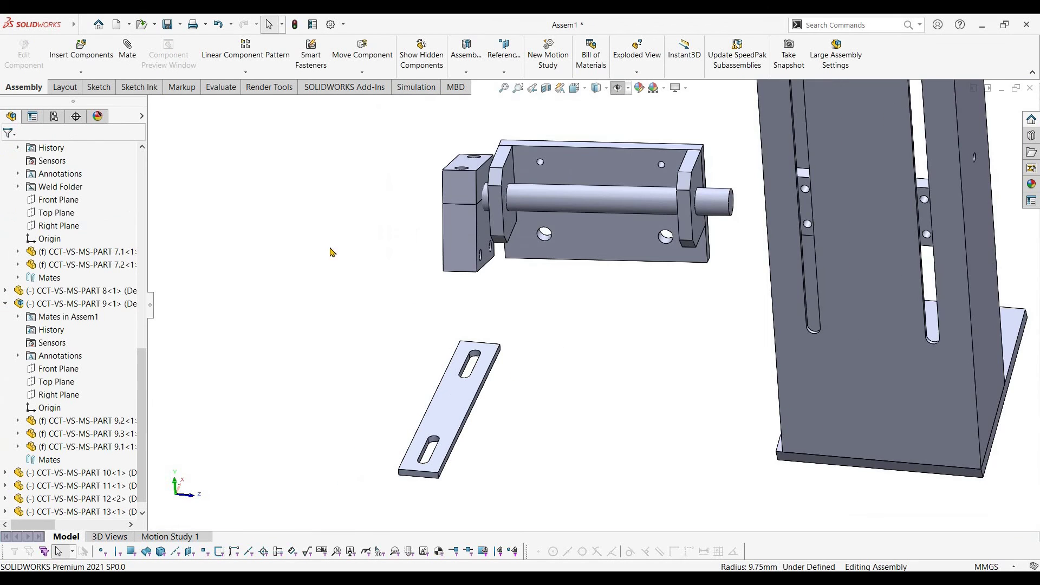
Group the CCT-VS-MS-PART 12 and PART 13 blocks into a new subassembly and place a copy of it beside the bracket.
right_click(123, 211)
click(154, 207)
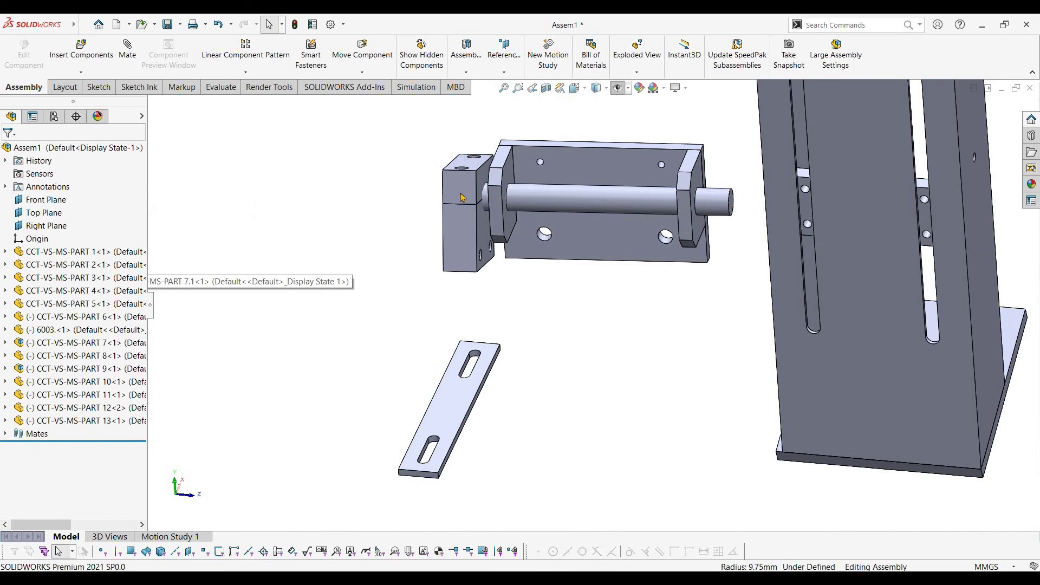
right_click(463, 229)
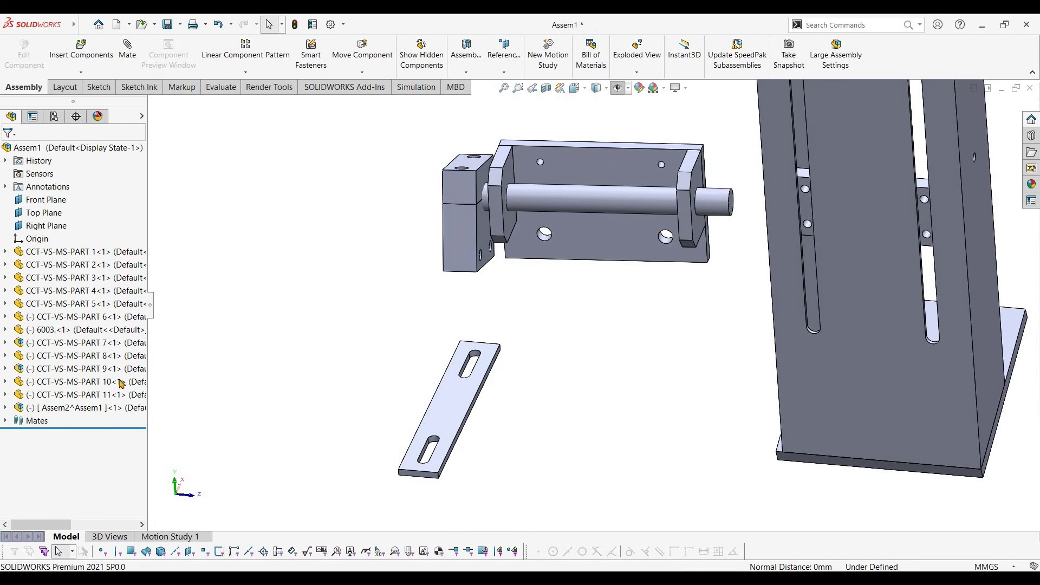
ctrl+drag(425, 296, 353, 286)
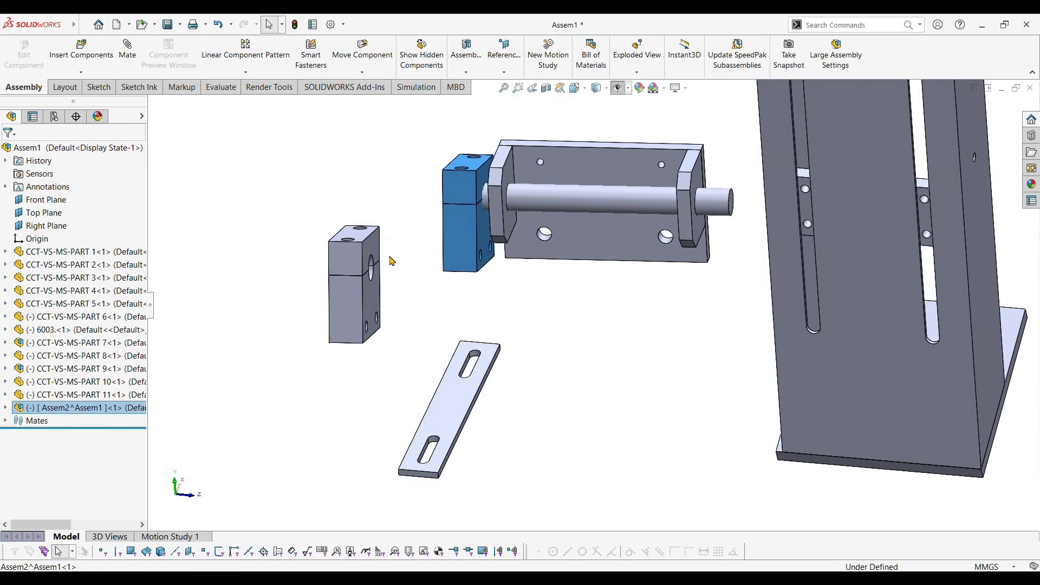
Add a concentric mate between the bore of the copied clamp subassembly and the CCT-VS-MS-PART 10 rod.
scroll(338, 244, down, 5)
click(419, 321)
scroll(418, 321, up, 4)
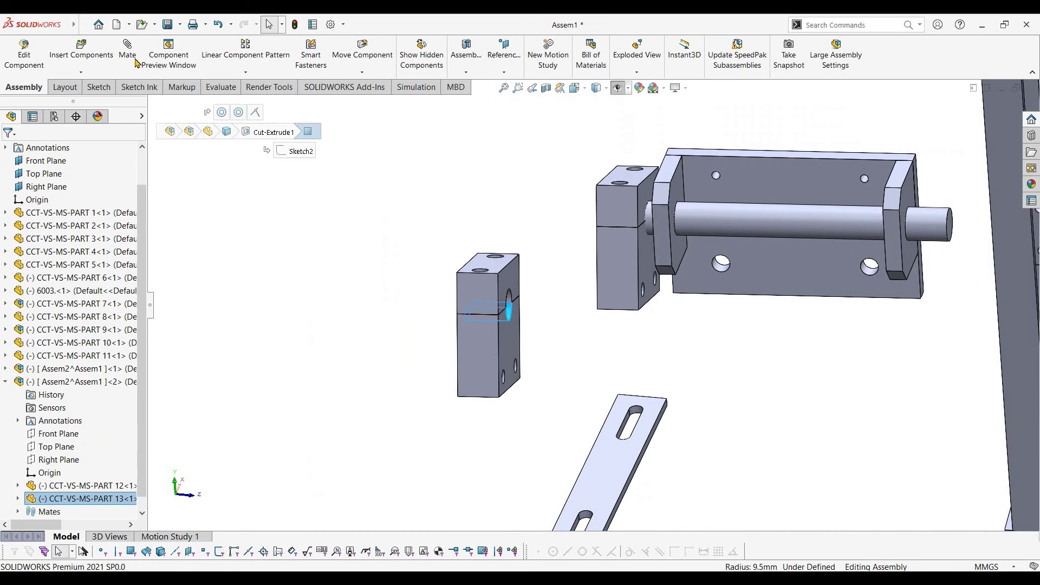
click(936, 234)
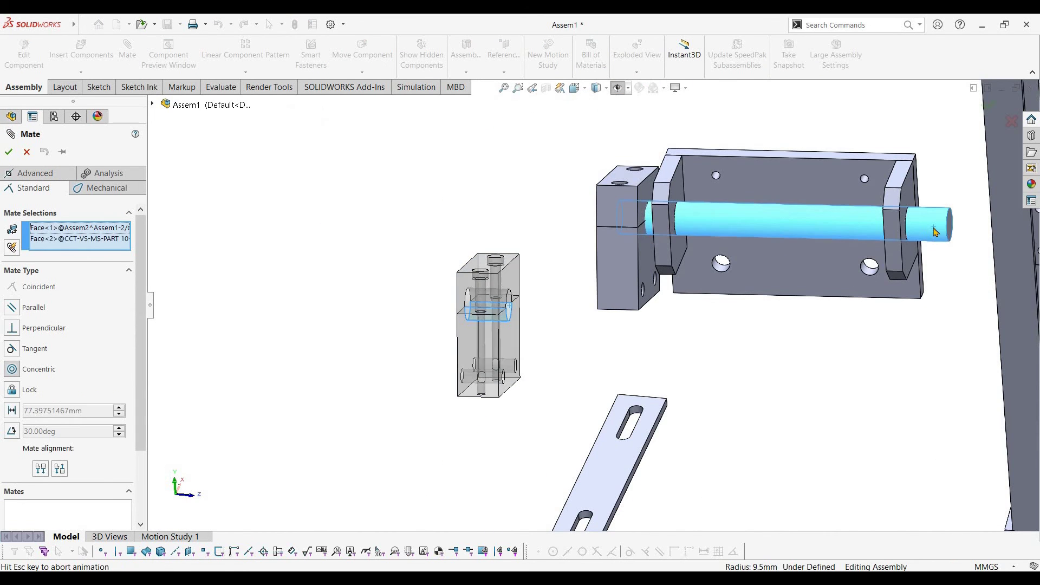
click(1025, 200)
key(Escape)
Add a coincident mate between the copied clamp's side face and the outer face of the CCT-VS-MS-PART 9.3 lug.
middle_drag(658, 212, 733, 213)
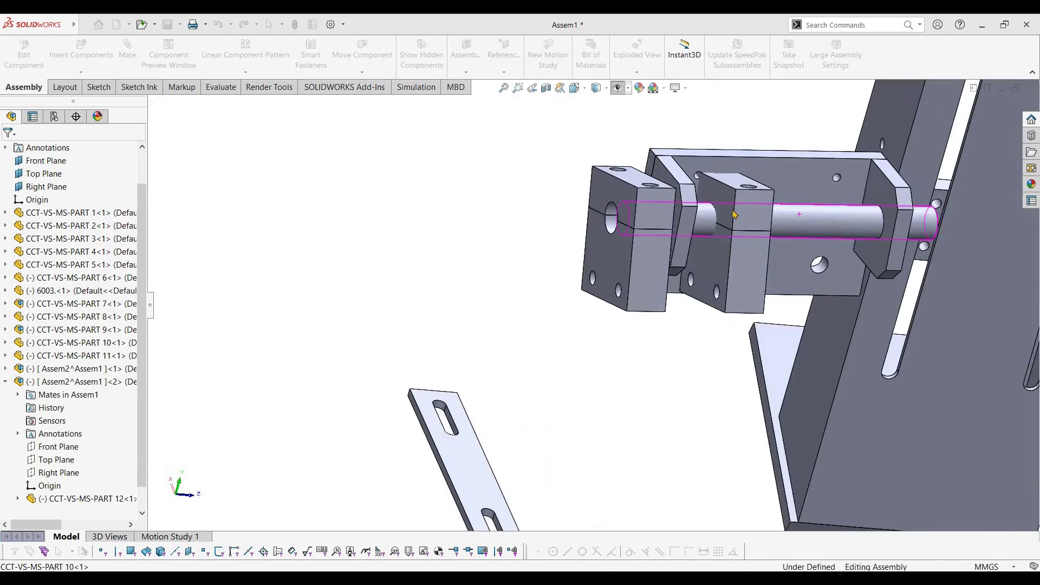
scroll(731, 212, down, 3)
click(730, 208)
middle_drag(628, 213, 830, 309)
scroll(830, 308, up, 2)
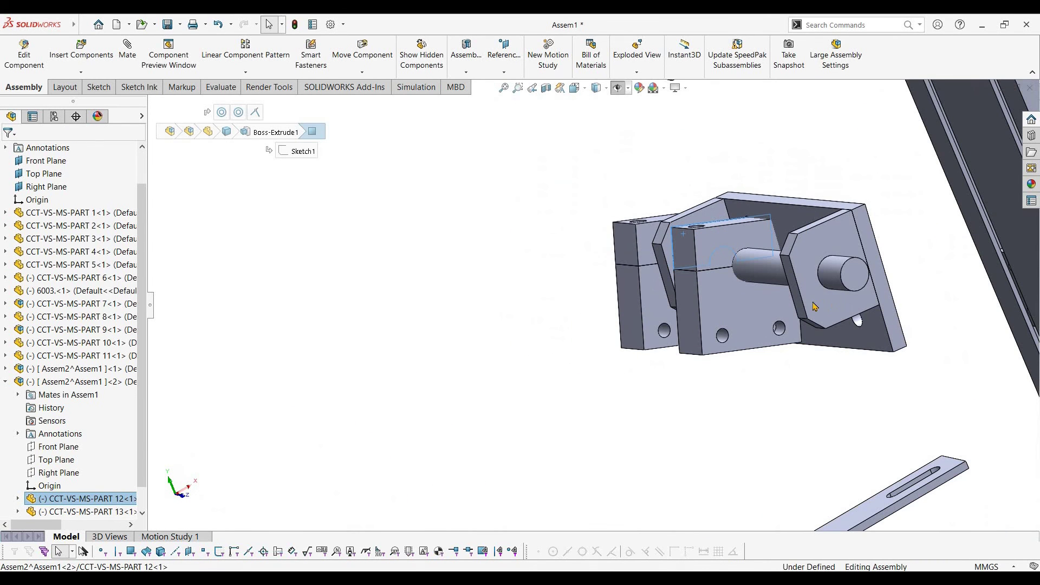
click(815, 306)
click(128, 57)
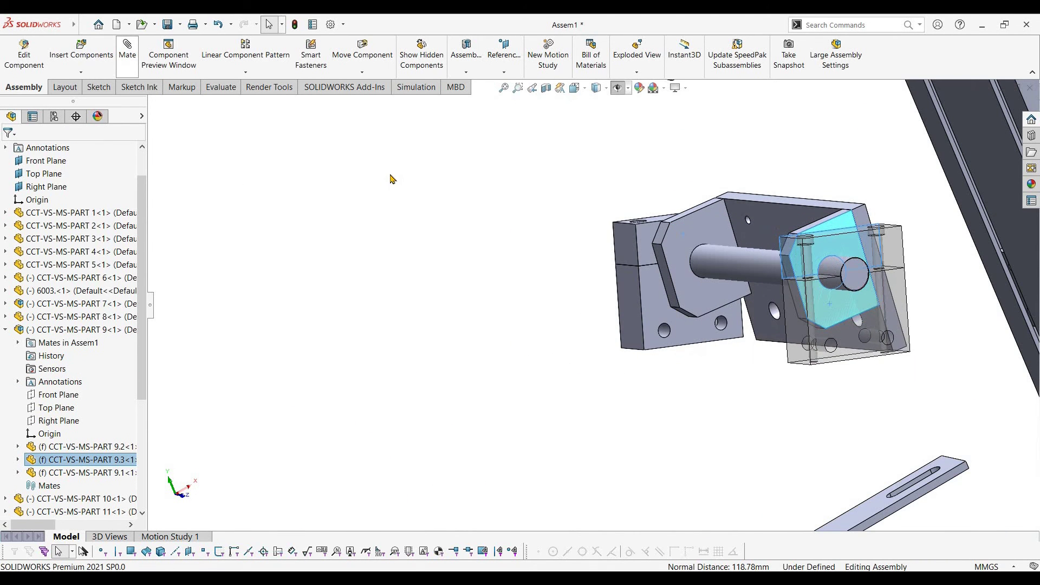
key(Return)
key(Return)
Check the CCT-VS-MS drawing and its parts list in Adobe Acrobat Reader for the slotted CCT-VS-MS-PART 11 plate, and return to SOLIDWORKS.
scroll(705, 297, up, 2)
middle_drag(705, 297, 648, 379)
scroll(753, 344, up, 2)
scroll(620, 423, down, 4)
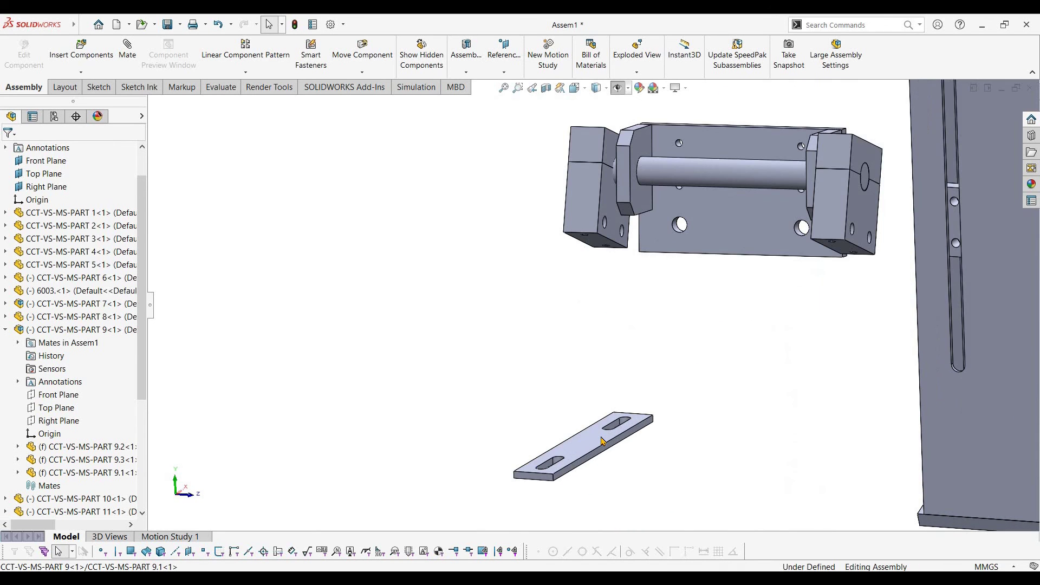
click(599, 438)
key(alt+Tab)
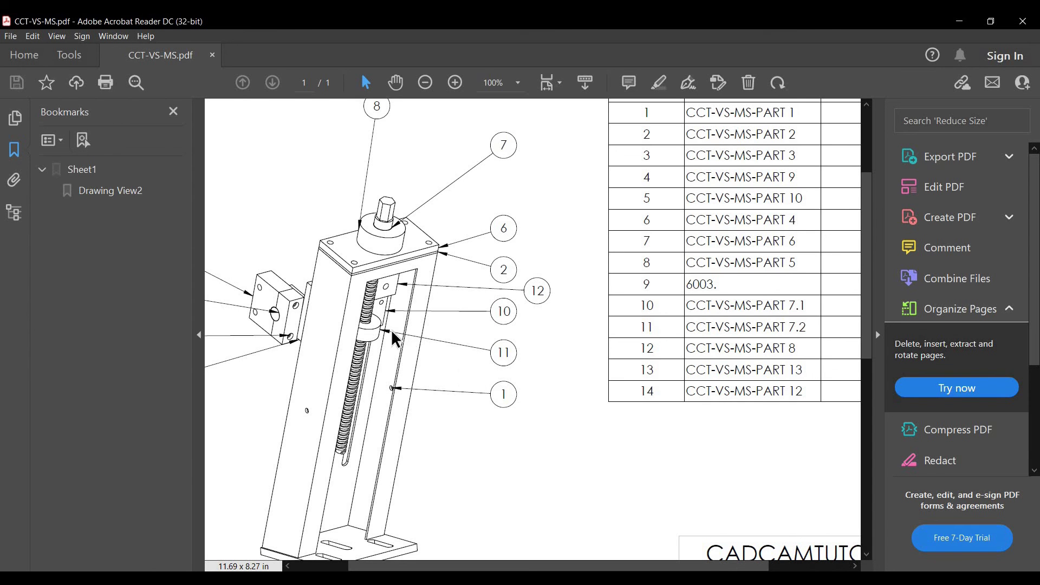
ctrl+scroll(306, 313, up, 1)
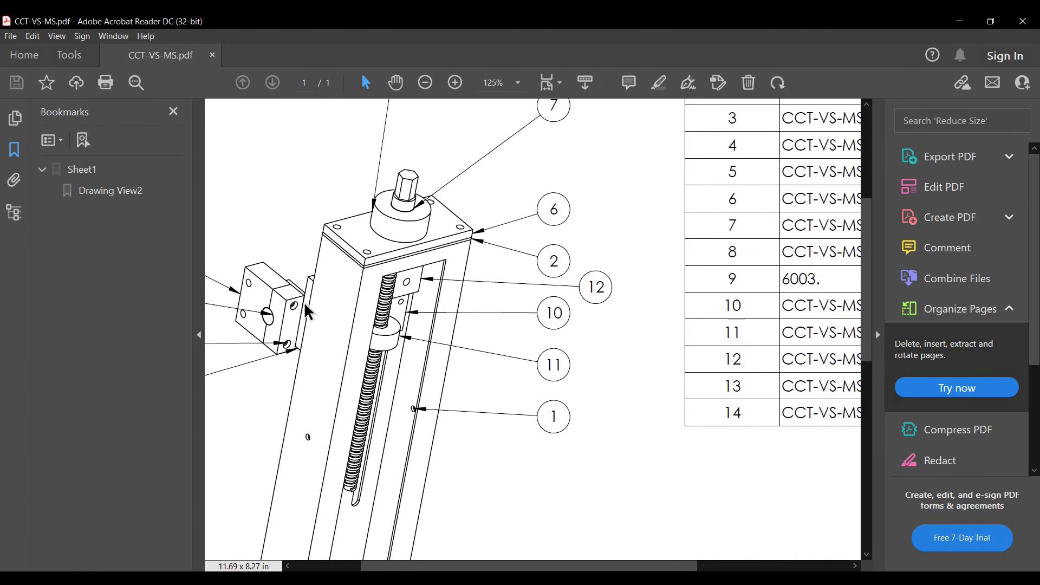
ctrl+scroll(495, 357, down, 2)
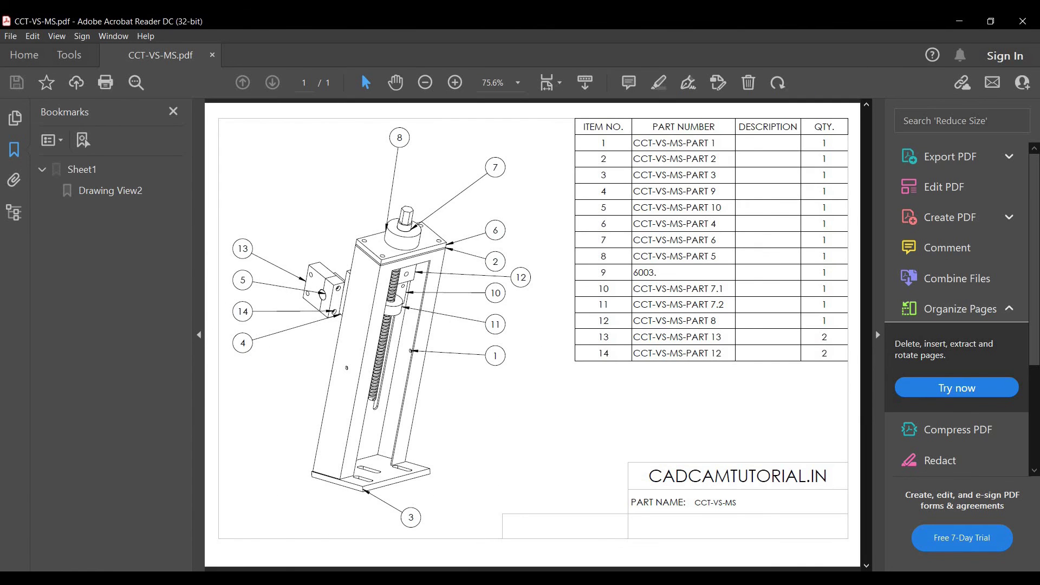
key(alt+Tab)
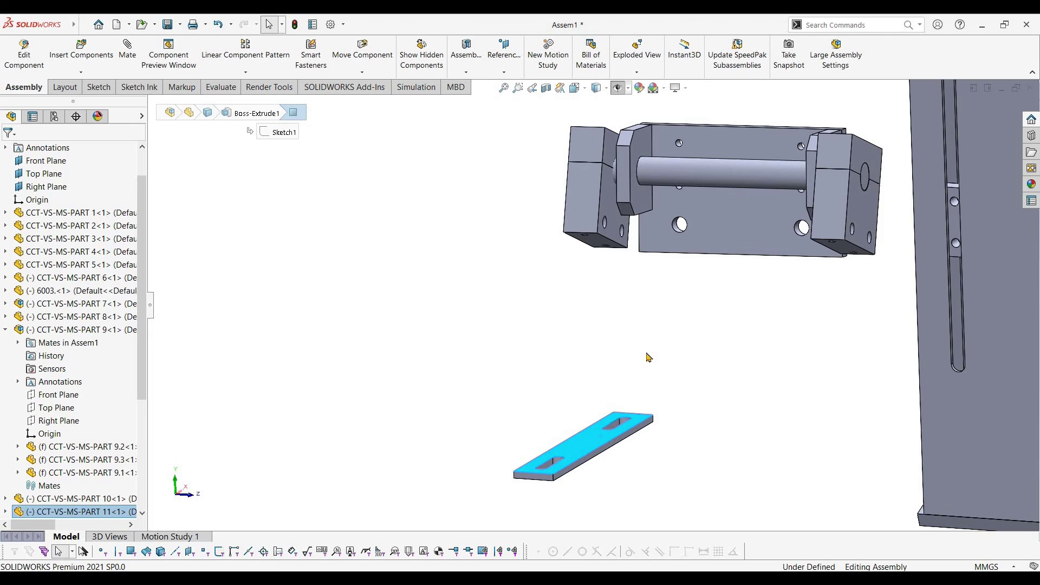
Add a concentric mate between a 5 mm hole in the CCT-VS-MS-PART 9.2 bracket plate and the matching CCT-VS-MS-PART 7.1 hole.
middle_drag(637, 361, 642, 355)
scroll(666, 273, down, 4)
middle_drag(666, 274, 694, 241)
scroll(697, 241, down, 6)
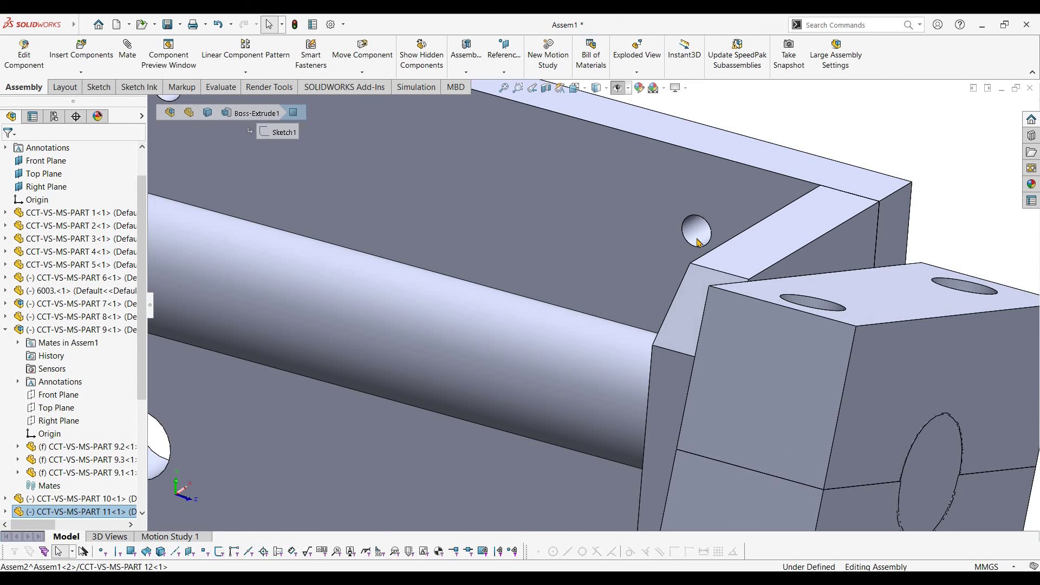
click(703, 239)
scroll(703, 239, up, 8)
scroll(799, 364, down, 3)
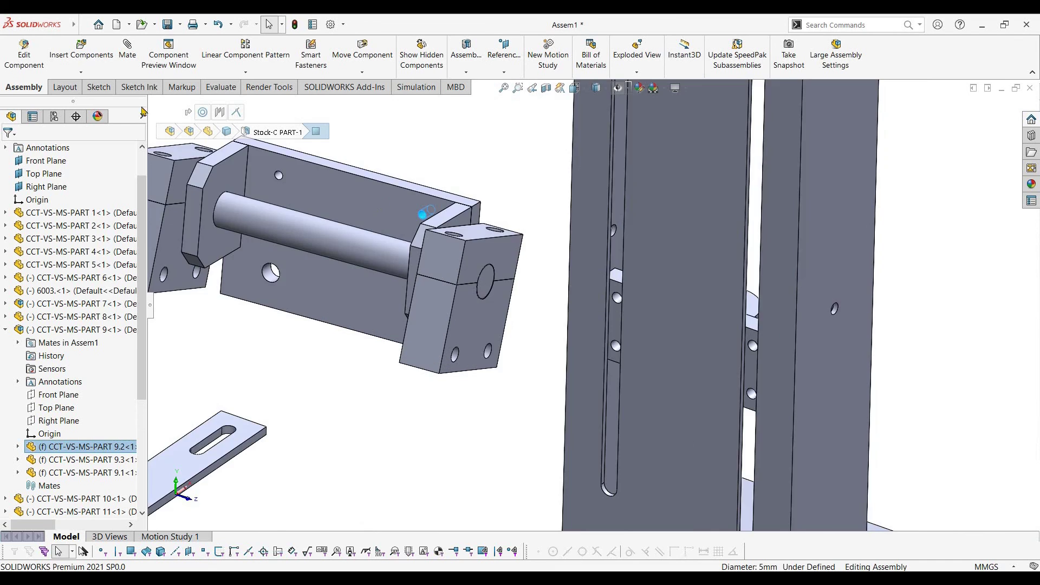
middle_drag(799, 363, 796, 332)
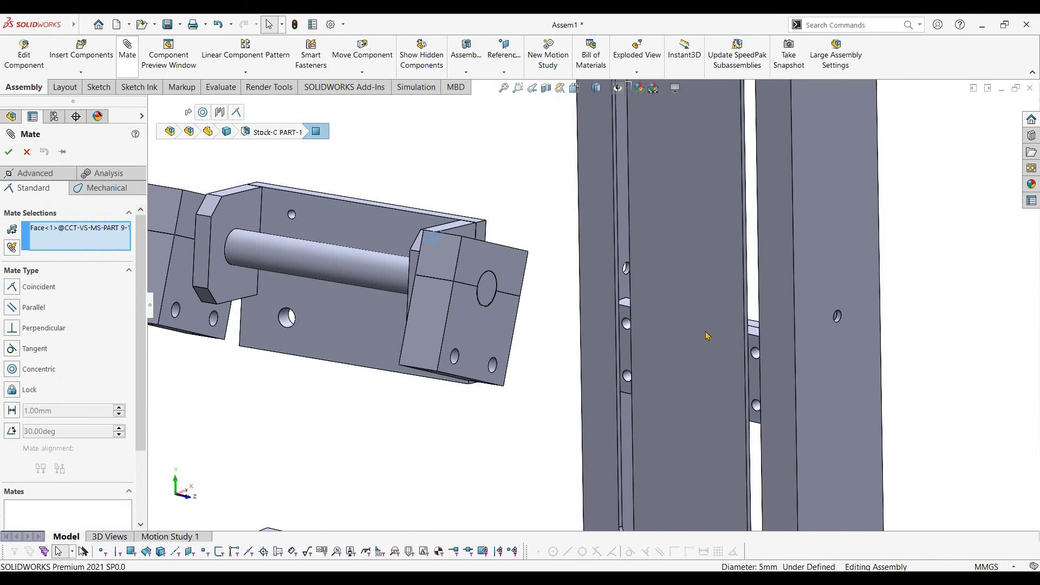
scroll(756, 366, down, 5)
click(690, 320)
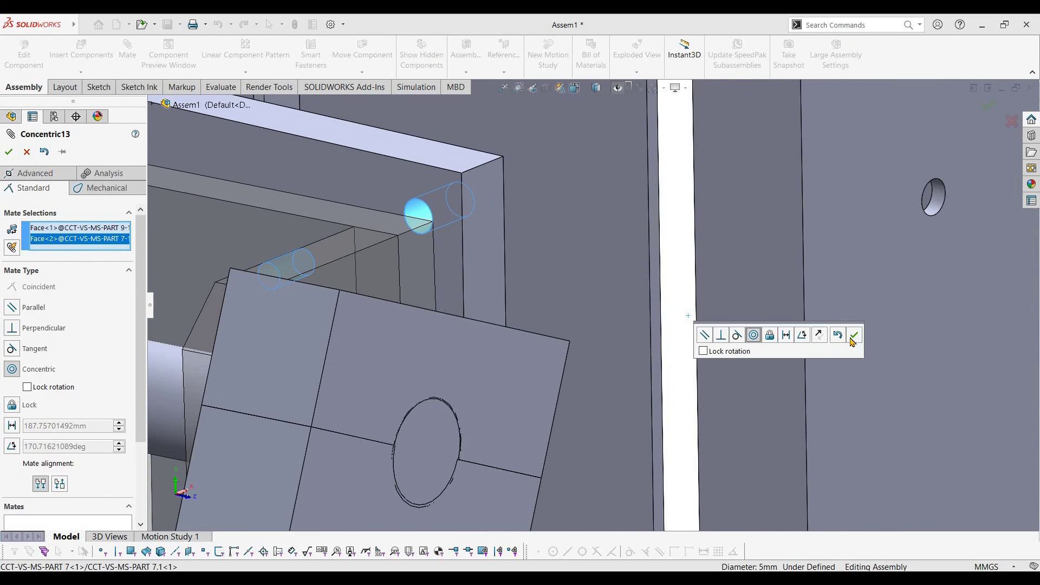
key(Return)
key(Escape)
Try to mate the CCT-VS-MS-PART 7.2 bore with the threaded face of the CCT-VS-MS-PART 6 screw.
scroll(499, 279, up, 6)
middle_drag(501, 268, 499, 292)
scroll(498, 291, down, 4)
click(599, 296)
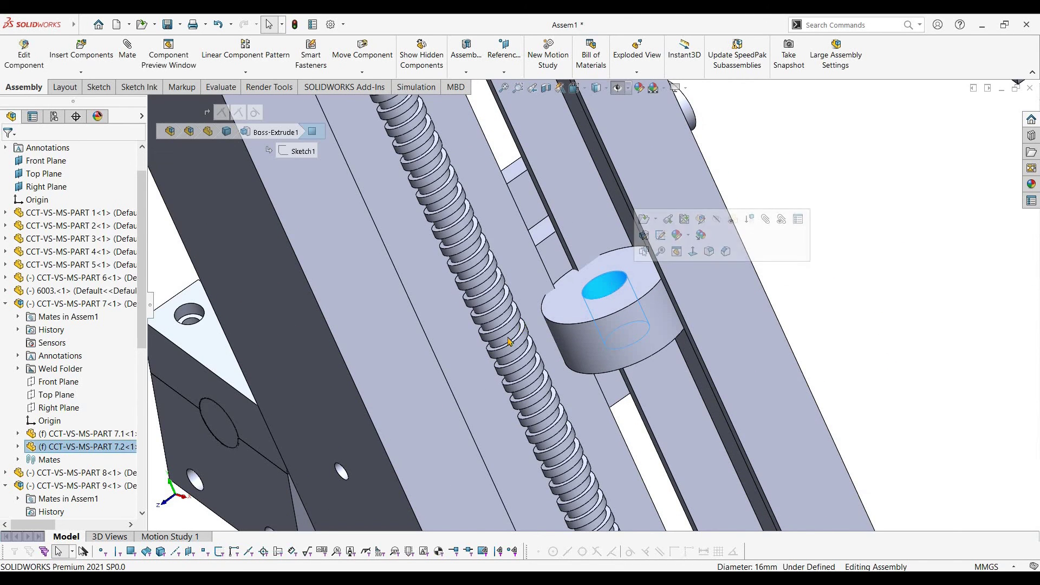
scroll(502, 347, down, 3)
ctrl+click(501, 346)
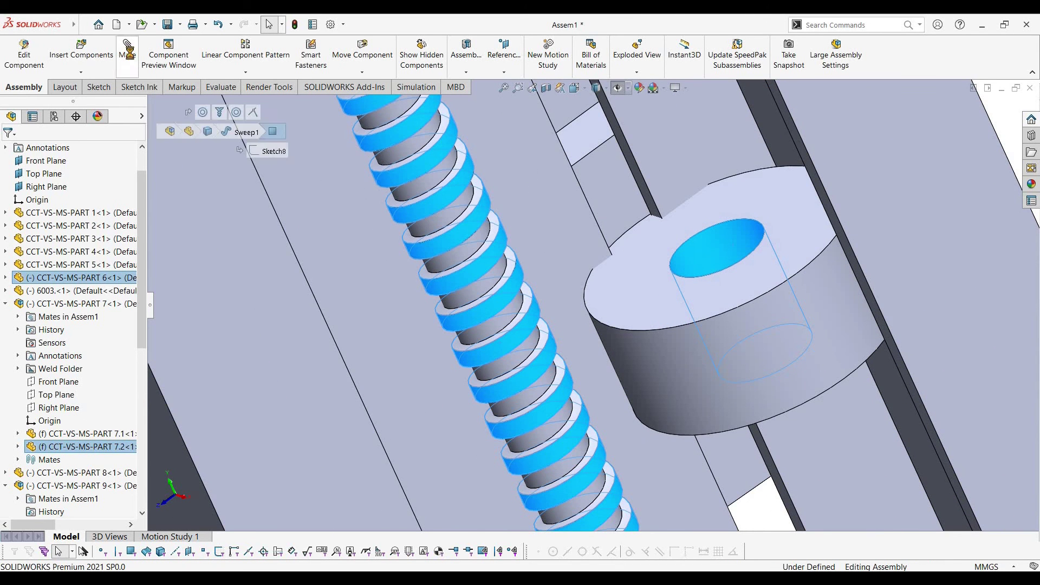
click(130, 53)
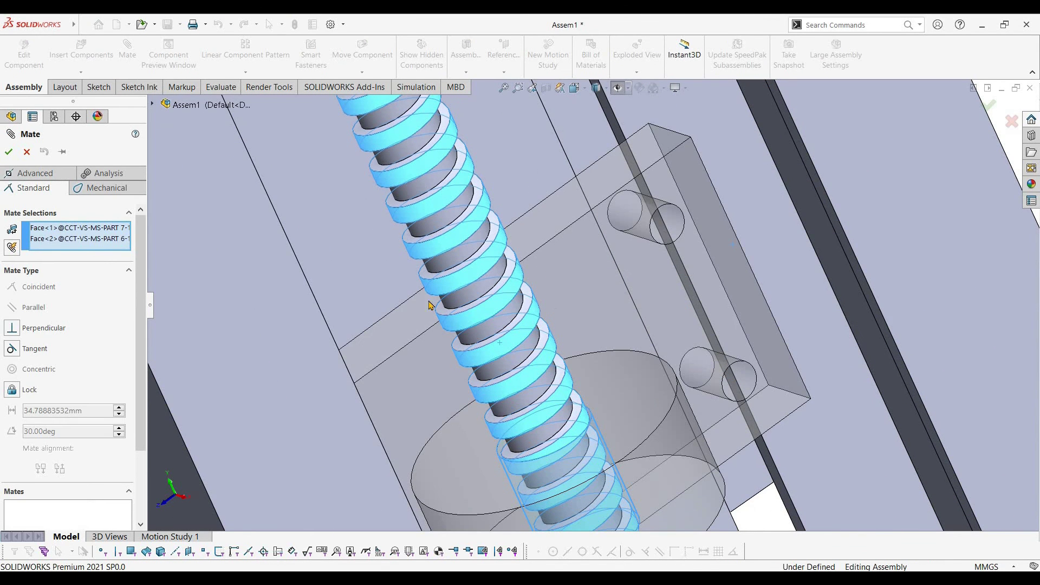
scroll(428, 301, up, 3)
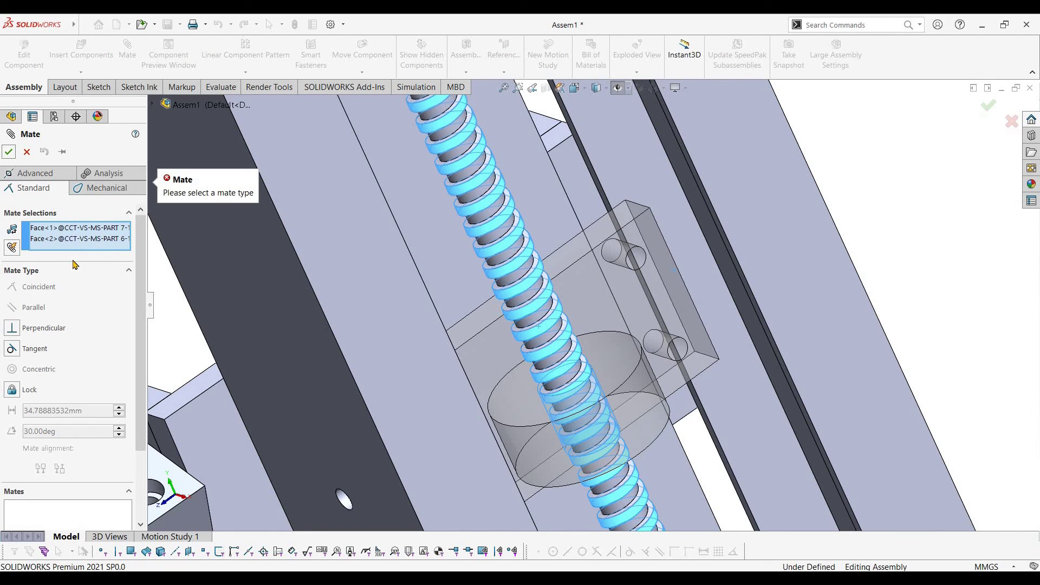
Move the CCT-VS-MS-PART 7 subassembly so that its round nut sits around the CCT-VS-MS-PART 6 screw.
drag(605, 279, 542, 289)
scroll(541, 290, up, 10)
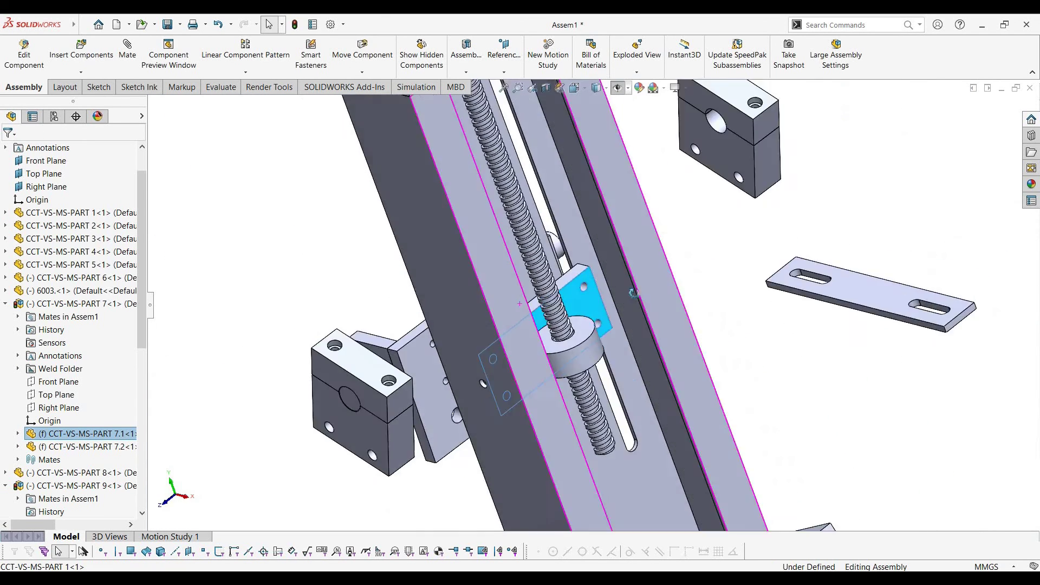
Add a coincident mate between the CCT-VS-MS-PART 9.2 plate and the slotted outer face of the CCT-VS-MS-PART 1 column.
middle_drag(415, 403, 402, 349)
scroll(534, 321, down, 6)
middle_drag(534, 321, 382, 364)
click(567, 390)
middle_drag(567, 390, 748, 379)
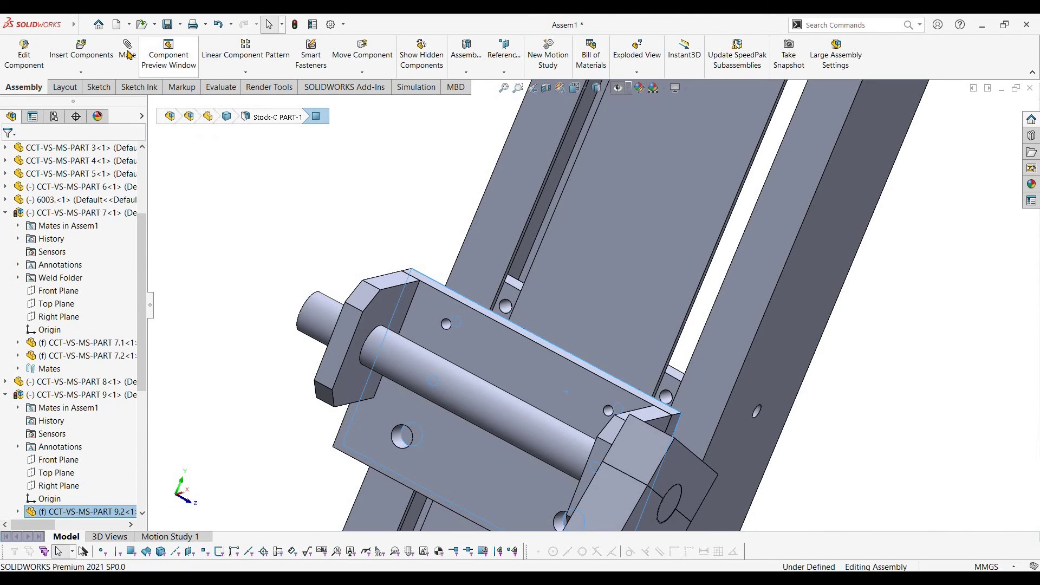
key(m)
click(637, 292)
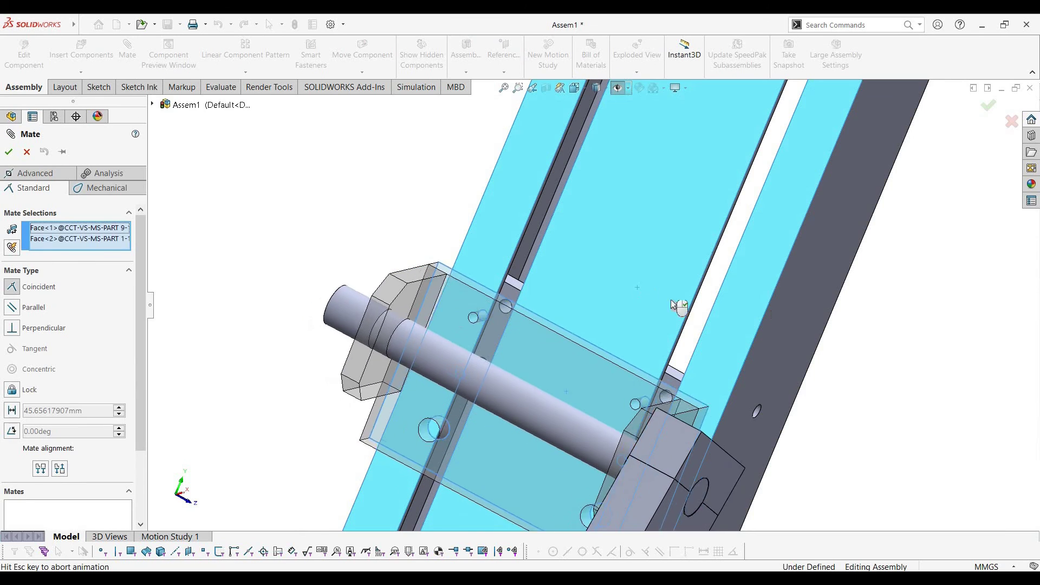
click(787, 272)
key(Escape)
Add a coincident mate between the original clamp's CCT-VS-MS-PART 12 side face and the outer face of the CCT-VS-MS-PART 9.1 lug.
scroll(432, 286, up, 4)
middle_drag(431, 286, 480, 325)
scroll(381, 273, down, 3)
middle_drag(381, 273, 454, 236)
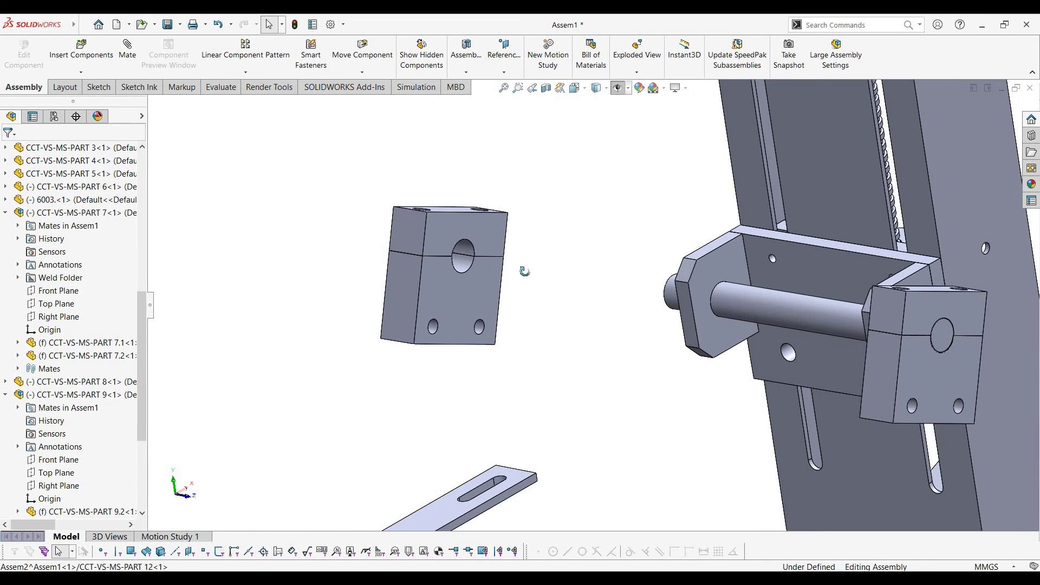
click(453, 233)
middle_drag(524, 271, 723, 275)
ctrl+click(712, 275)
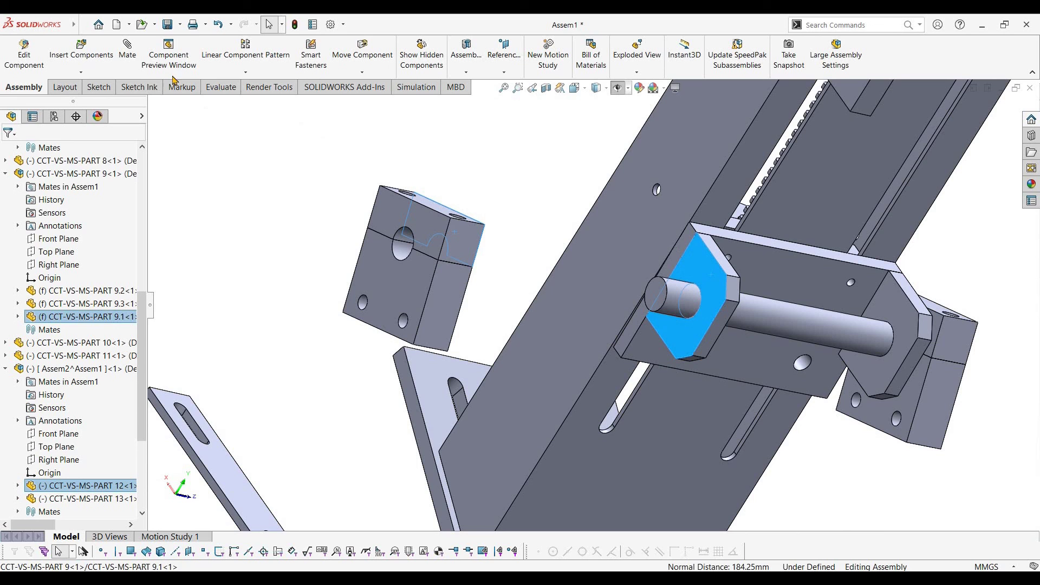
click(127, 54)
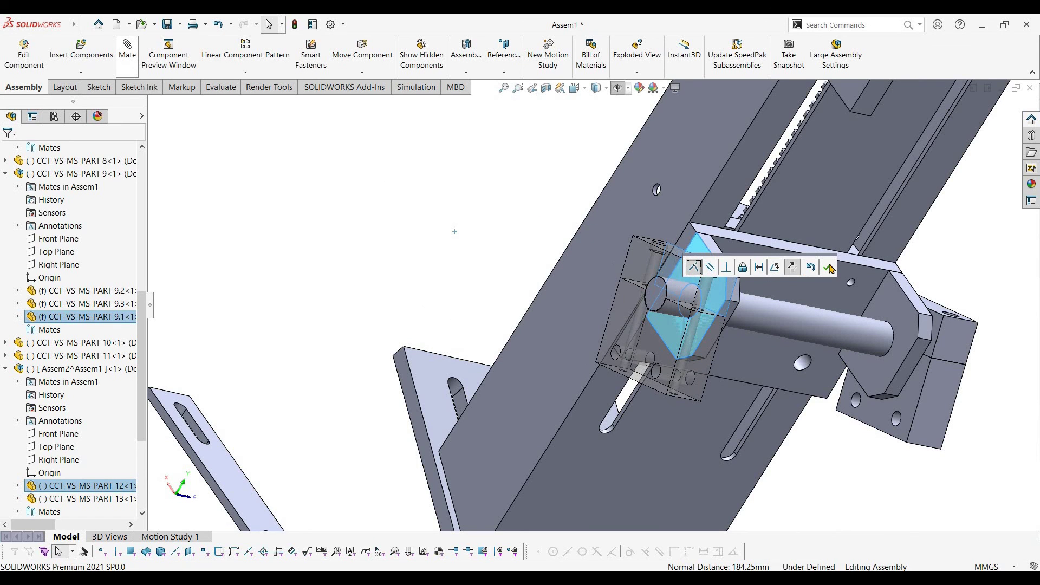
click(829, 268)
Add a parallel mate between the original clamp's CCT-VS-MS-PART 13 outer face and the upper edge face of the CCT-VS-MS-PART 9 bracket.
scroll(694, 228, down, 5)
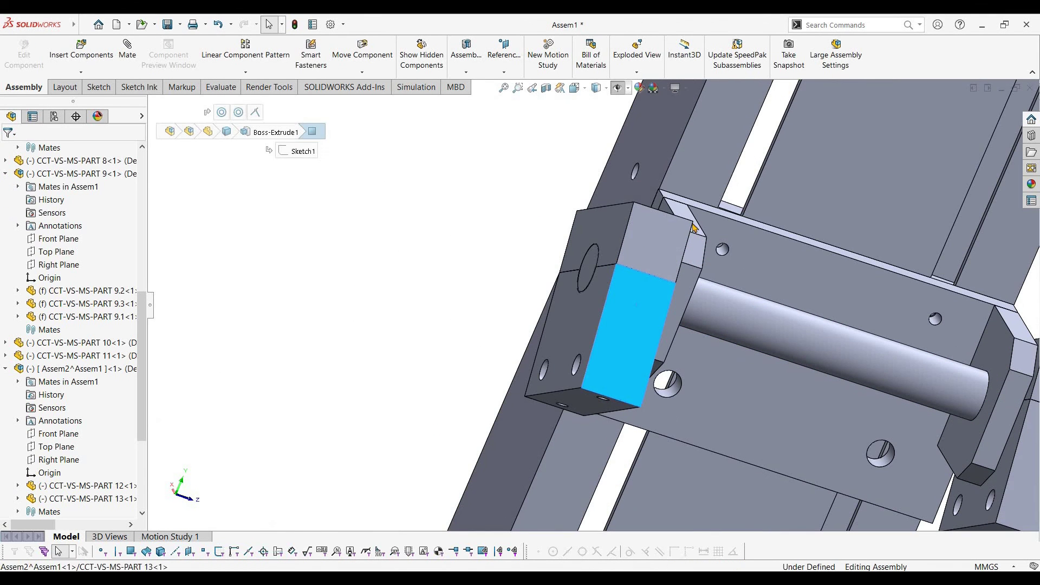
click(677, 213)
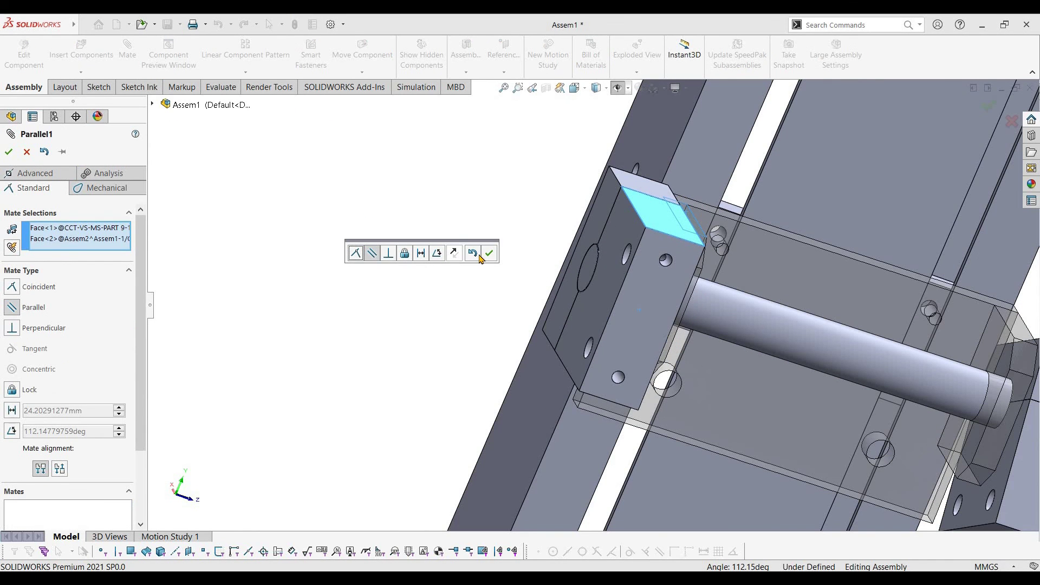
click(489, 253)
key(Escape)
Add a coincident mate between the matching faces of the two clamp subassemblies to align them.
scroll(639, 325, up, 5)
middle_drag(639, 325, 745, 397)
scroll(746, 397, down, 3)
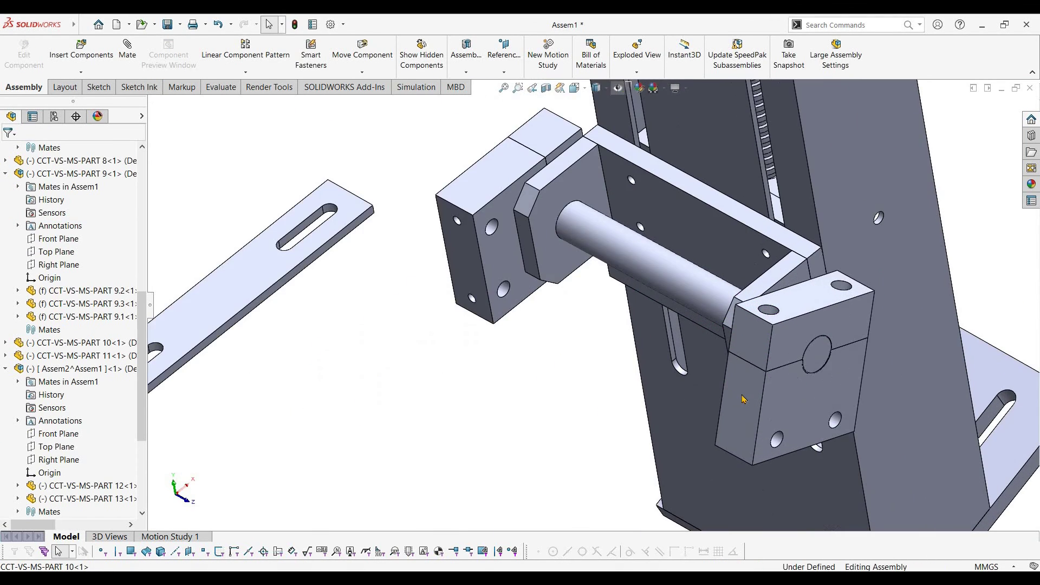
click(742, 394)
ctrl+click(470, 201)
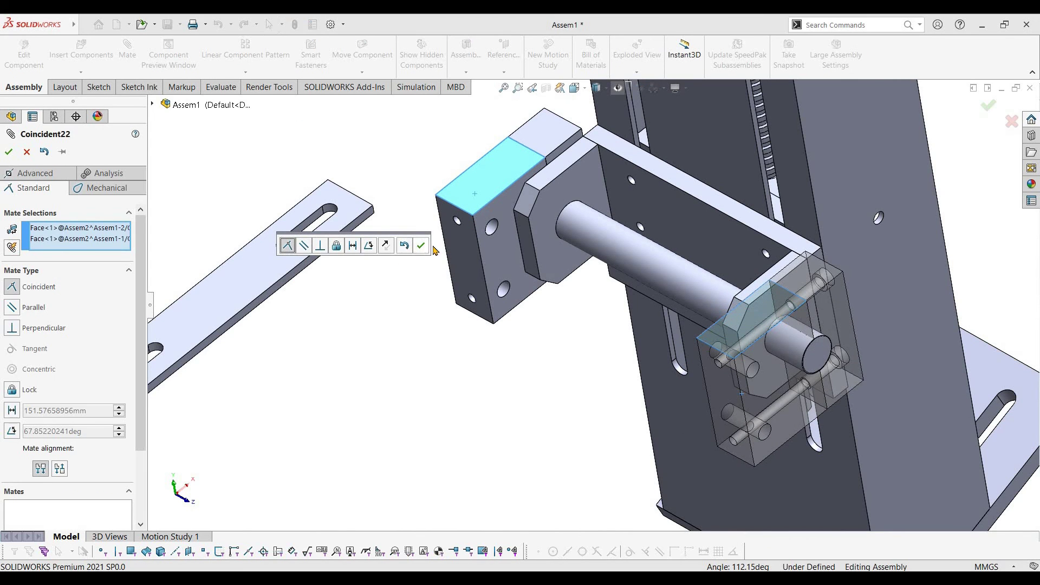
click(418, 248)
key(Escape)
Examine the whole assembly and the loose CCT-VS-MS-PART 8 bar and CCT-VS-MS-PART 11 slotted plate.
scroll(661, 287, up, 5)
middle_drag(629, 195, 590, 178)
scroll(627, 217, up, 1)
scroll(627, 232, down, 1)
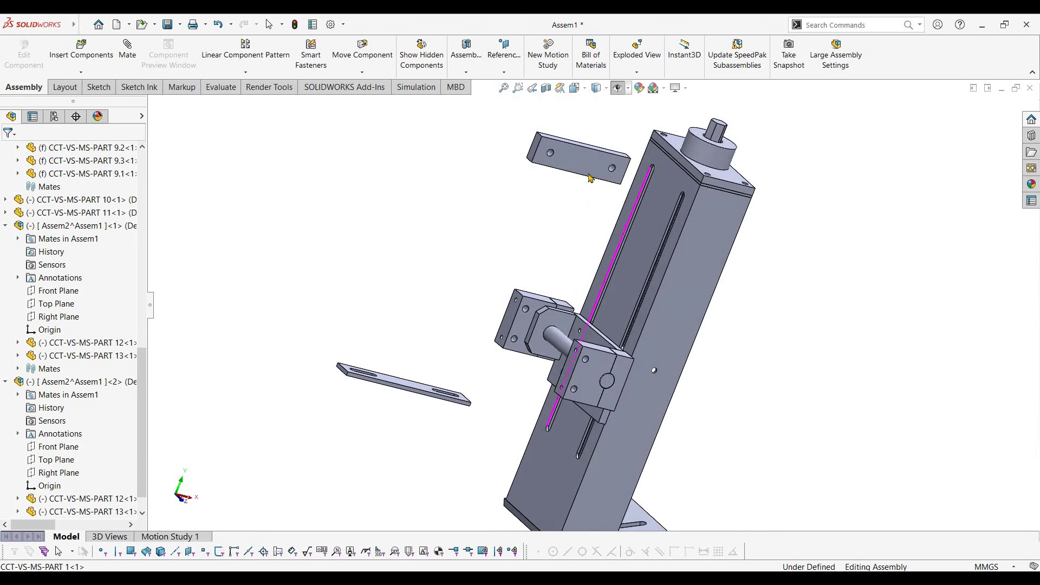
click(585, 168)
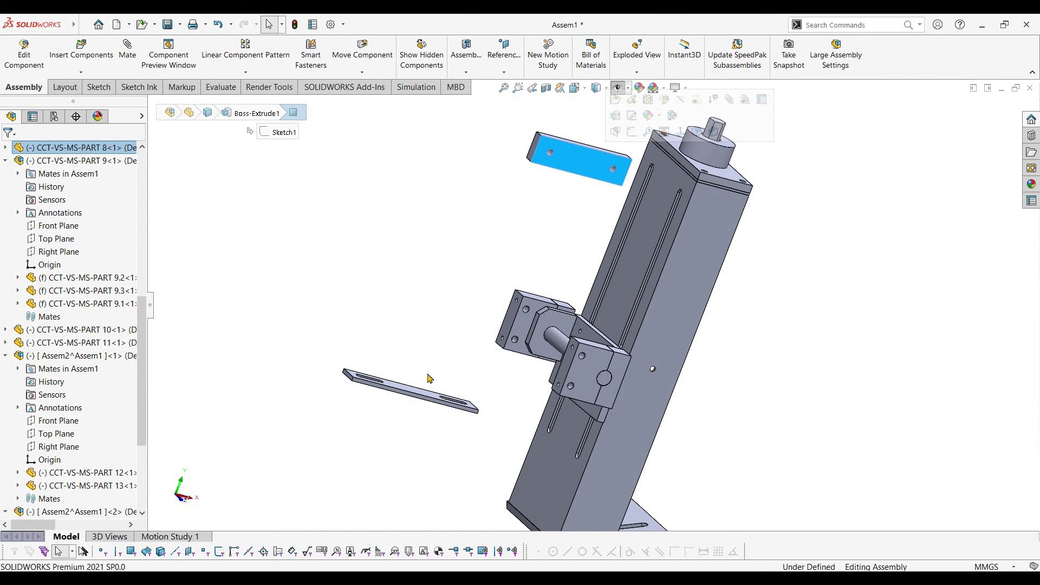
scroll(429, 378, down, 3)
click(394, 404)
scroll(582, 295, up, 4)
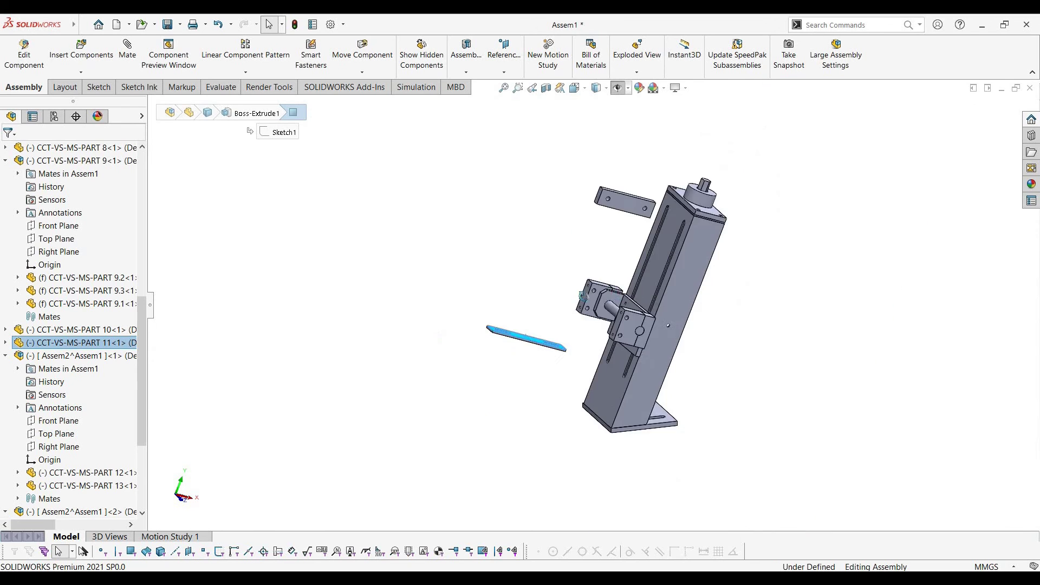
scroll(604, 282, down, 3)
Slide the CCT-VS-MS-PART 7 nut along the screw to test how the bracket travels on the column.
drag(600, 338, 605, 288)
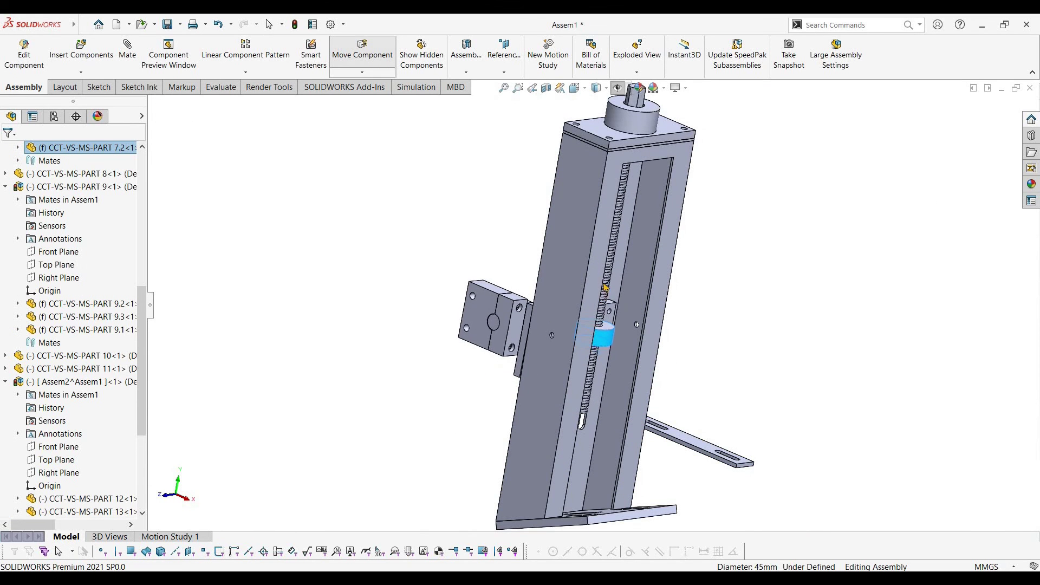
drag(606, 243, 602, 284)
middle_drag(553, 263, 463, 239)
scroll(266, 347, down, 3)
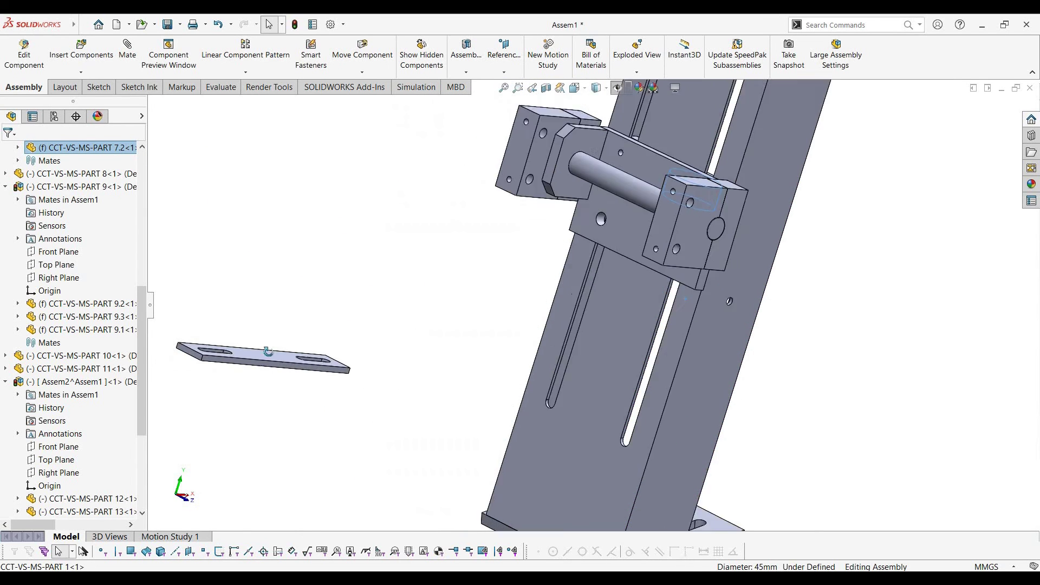
middle_drag(267, 349, 263, 358)
scroll(262, 358, up, 5)
click(395, 360)
key(ctrl+s)
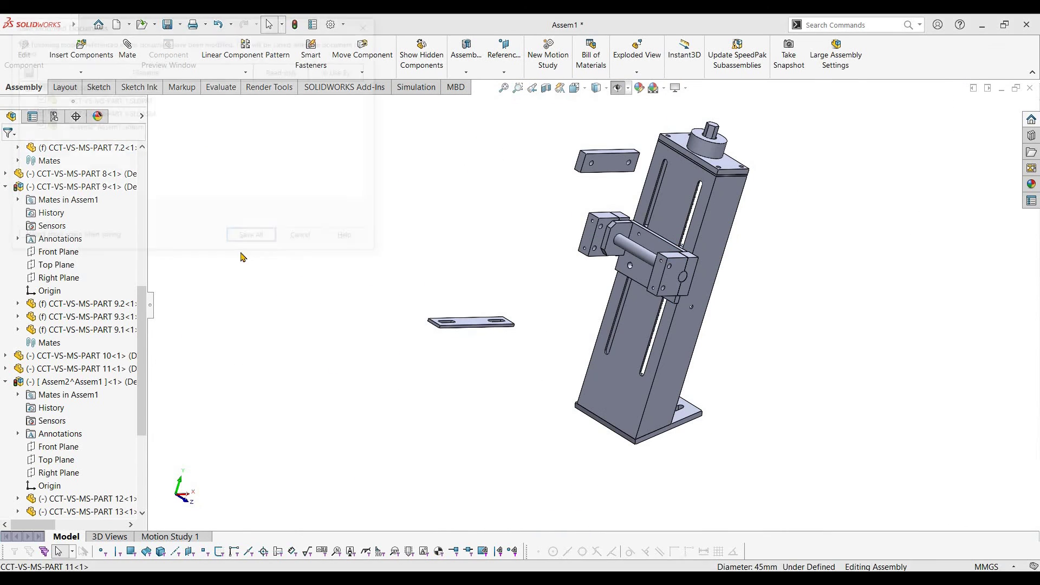
click(306, 239)
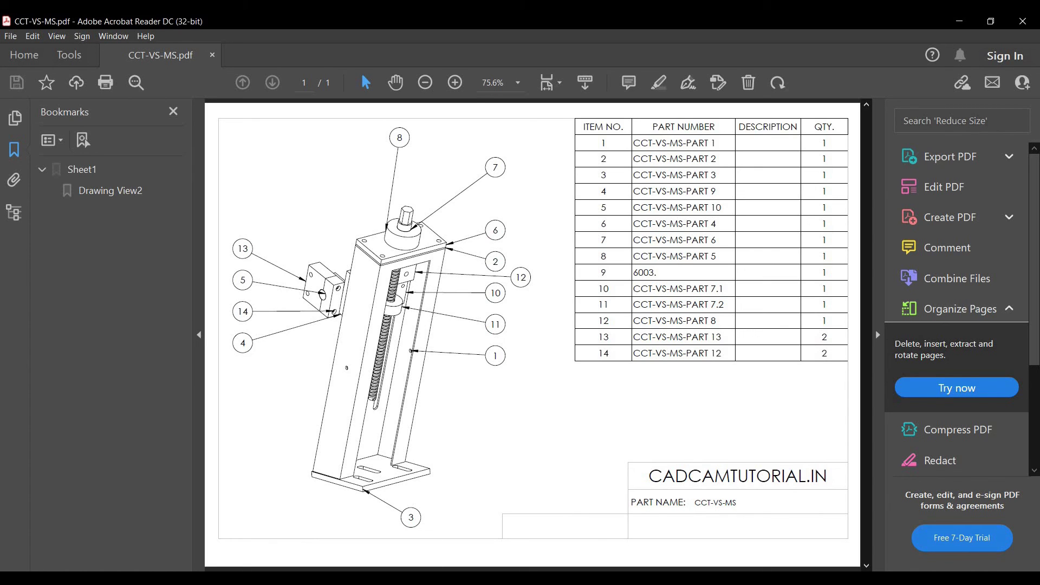
Compare the clamp and screw area of the assembly with the CCT-VS-MS drawing in Adobe Acrobat Reader, and return to SOLIDWORKS.
click(454, 497)
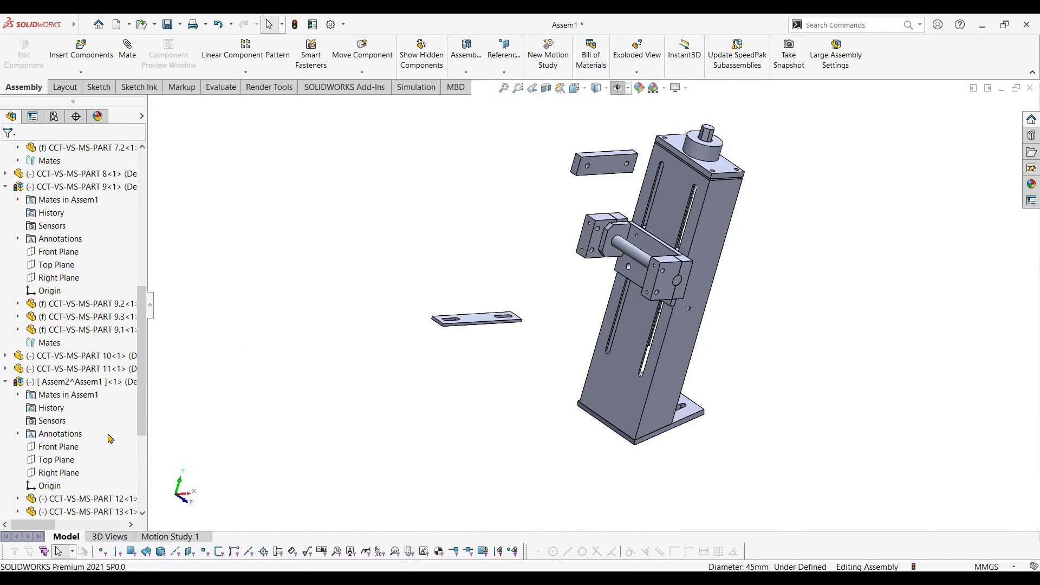
scroll(108, 444, down, 5)
click(113, 474)
middle_drag(216, 482, 423, 477)
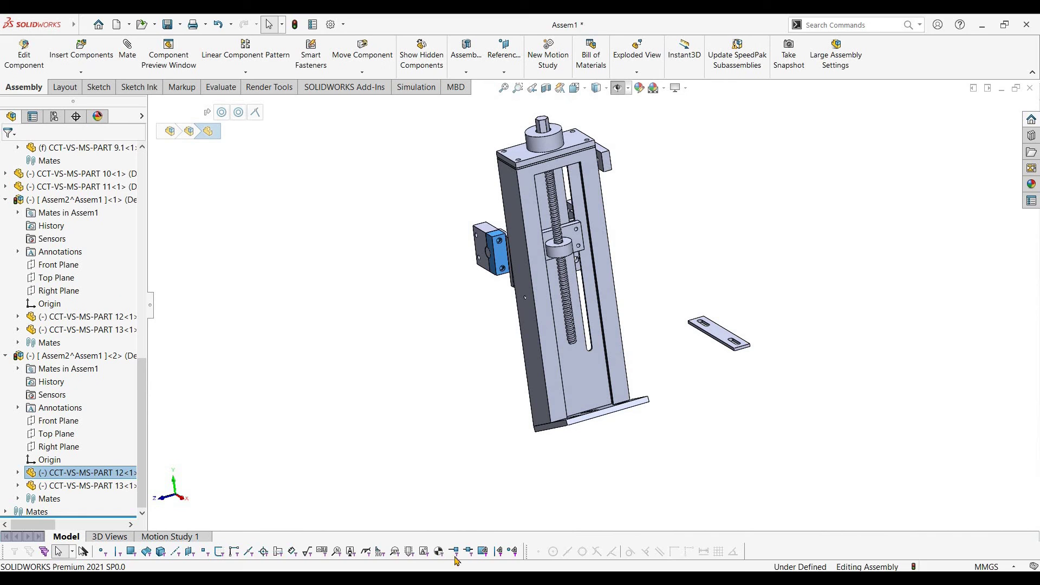
click(339, 515)
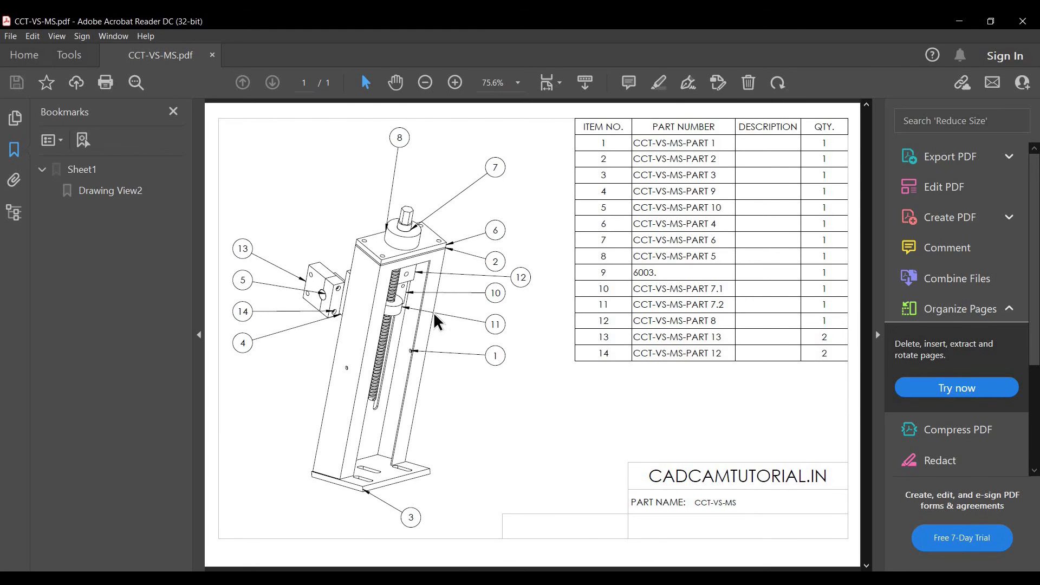
ctrl+scroll(428, 336, up, 3)
ctrl+scroll(378, 336, down, 3)
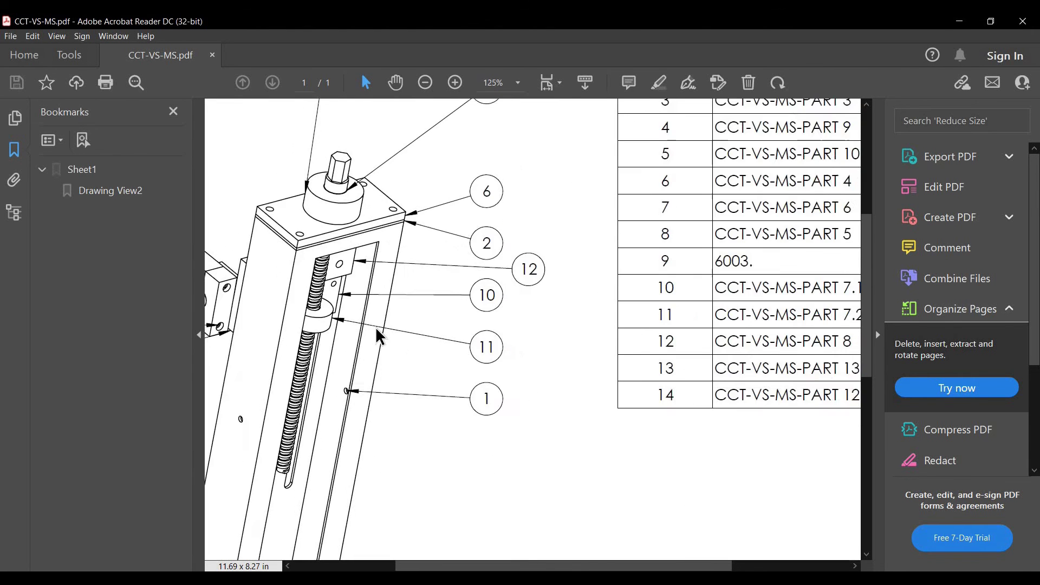
ctrl+scroll(357, 332, up, 1)
mouse_move(356, 332)
middle_down()
mouse_move(432, 461)
mouse_move(426, 320)
middle_up()
scroll(422, 309, up, 3)
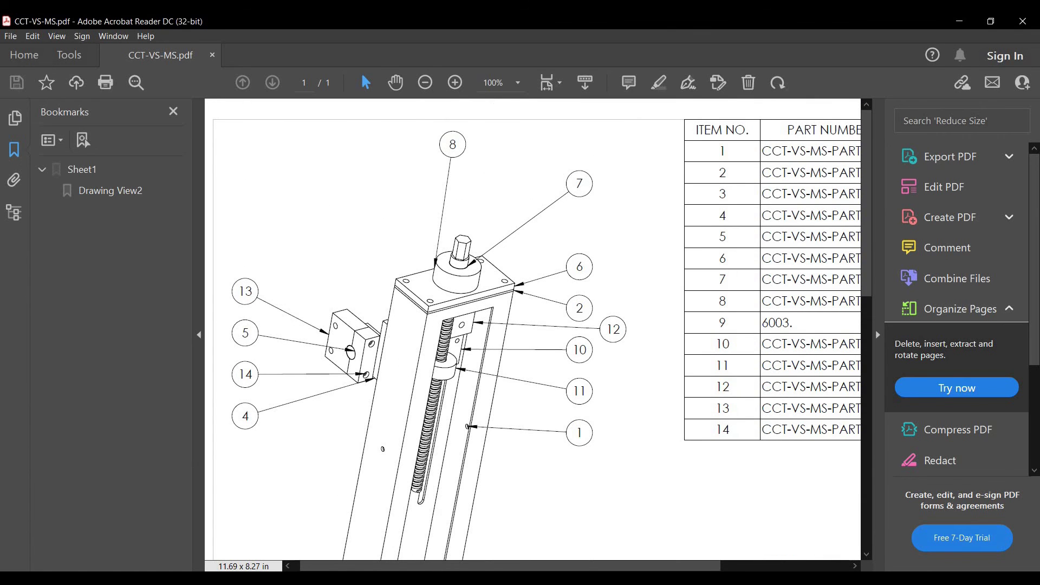
click(417, 568)
click(490, 523)
Move the loose CCT-VS-MS-PART 11 slotted plate up beside the column, just below the CCT-VS-MS-PART 8 bar.
middle_drag(589, 219, 694, 179)
scroll(694, 180, down, 5)
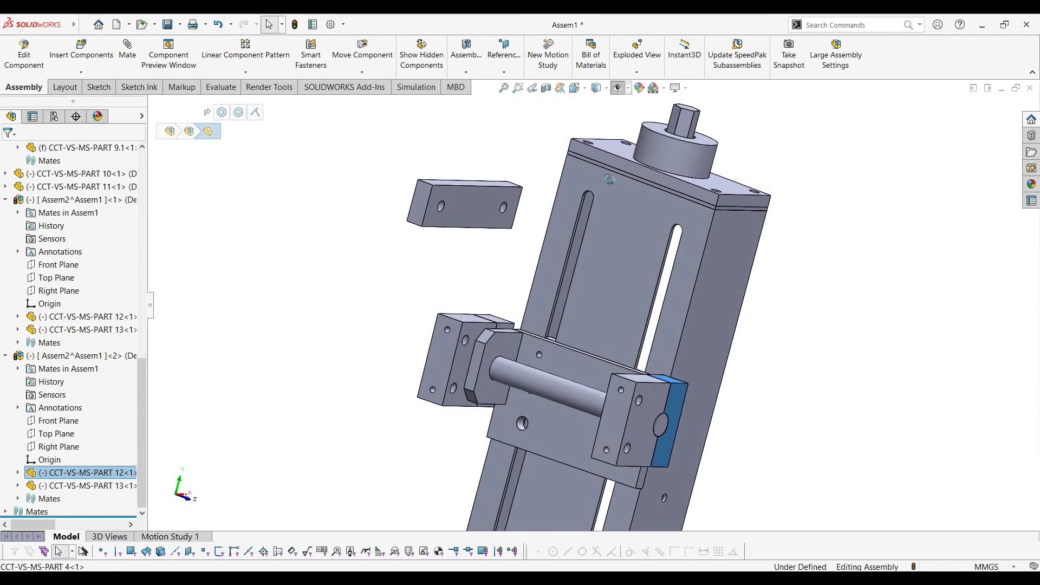
scroll(609, 179, down, 5)
middle_drag(573, 201, 576, 263)
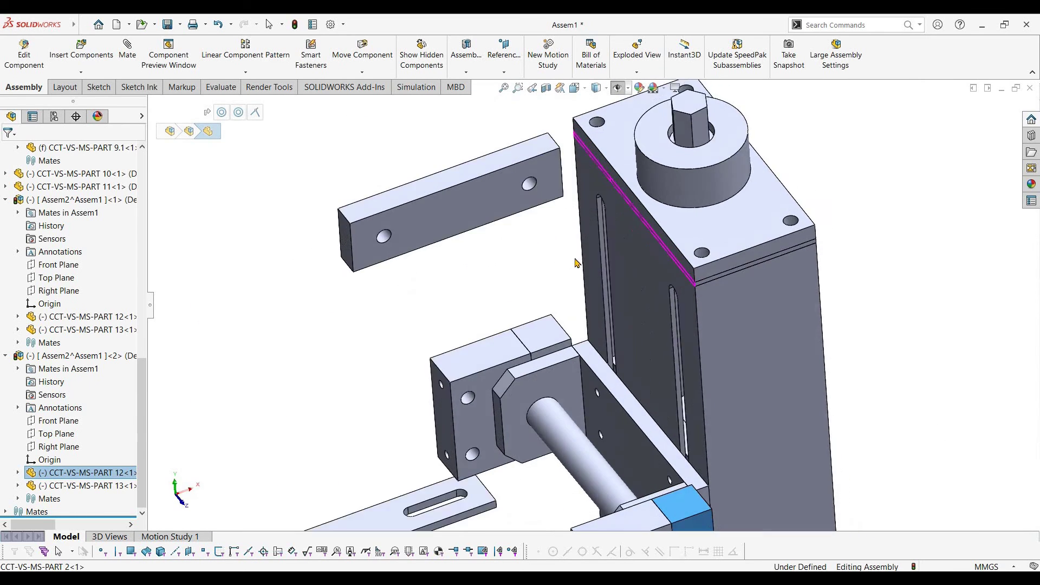
scroll(577, 271, up, 3)
middle_drag(575, 353, 598, 292)
scroll(590, 323, up, 3)
scroll(495, 420, down, 3)
drag(494, 414, 599, 305)
scroll(599, 305, up, 3)
drag(571, 206, 564, 196)
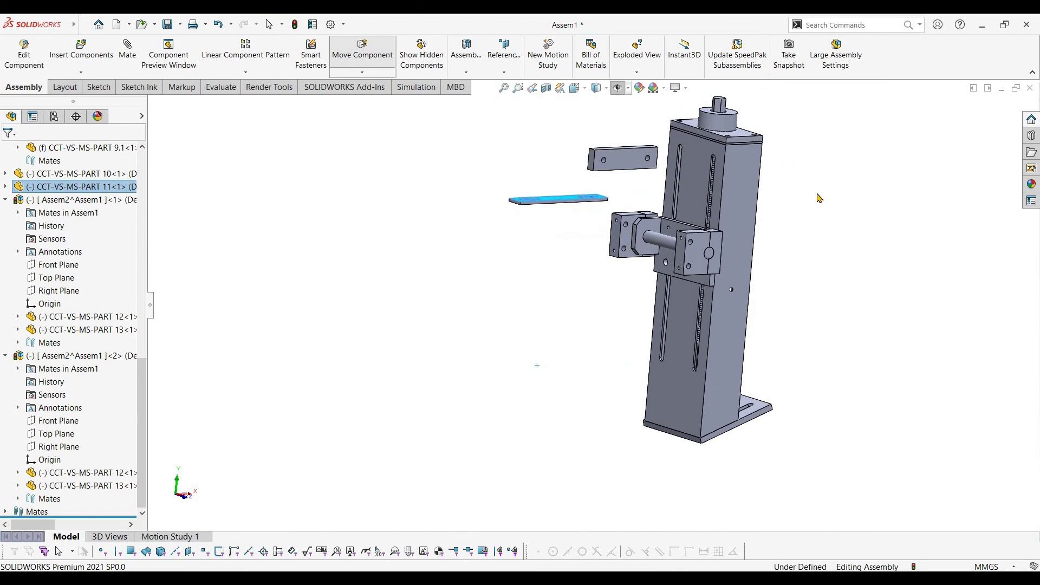
Save the assembly together with all its modified referenced documents.
click(846, 234)
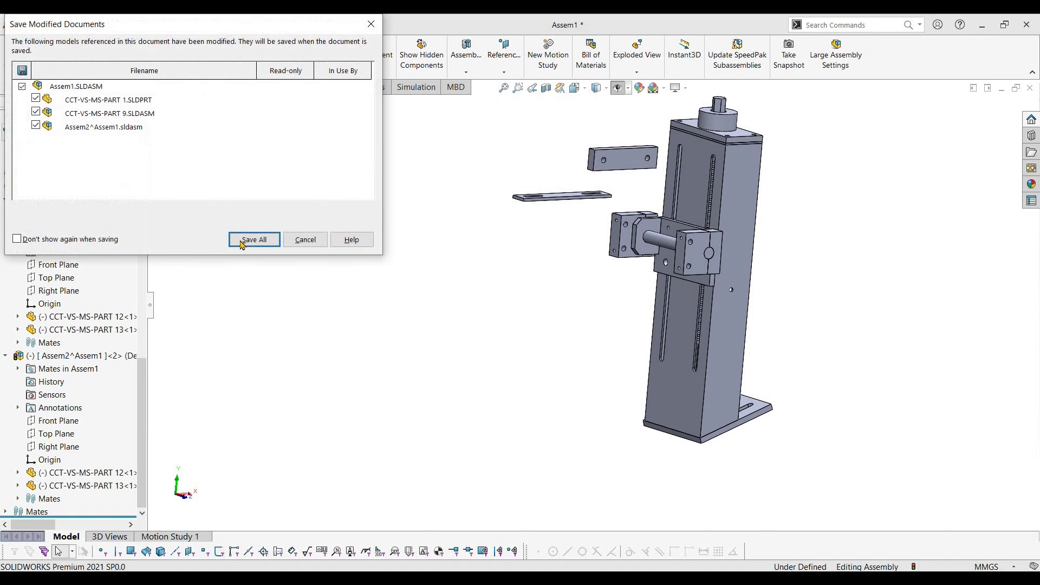
click(539, 252)
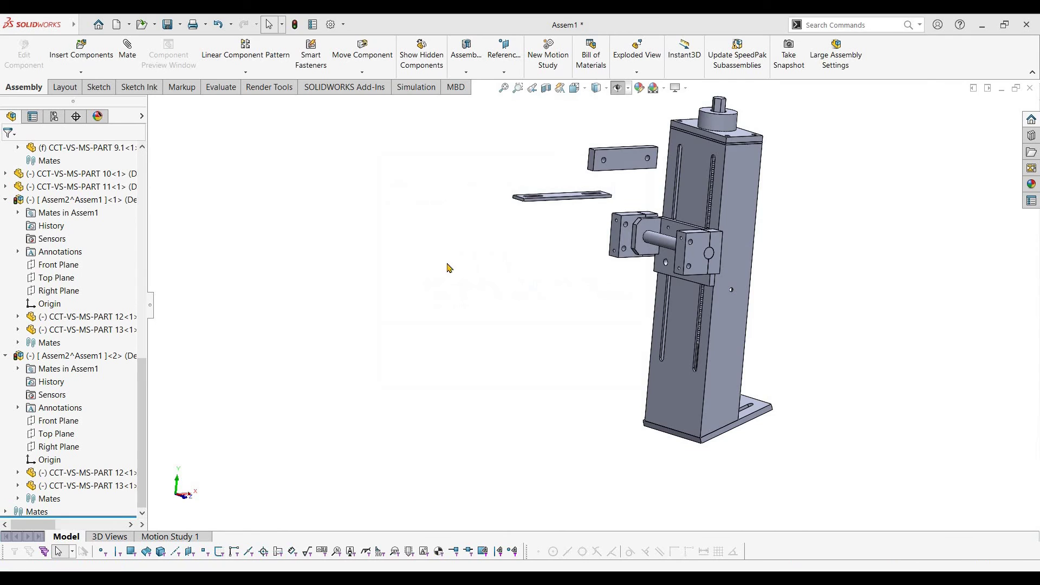
Save the assembly as 121 in folder 1 inside CCT-VS-MS, storing its virtual components internally.
scroll(535, 249, down, 2)
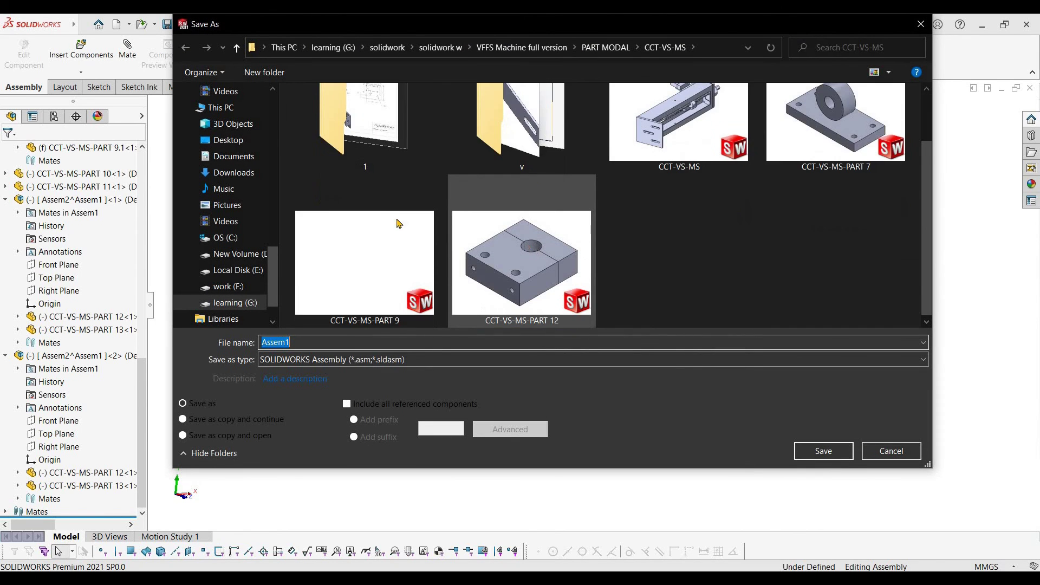
scroll(398, 222, up, 2)
double_click(389, 204)
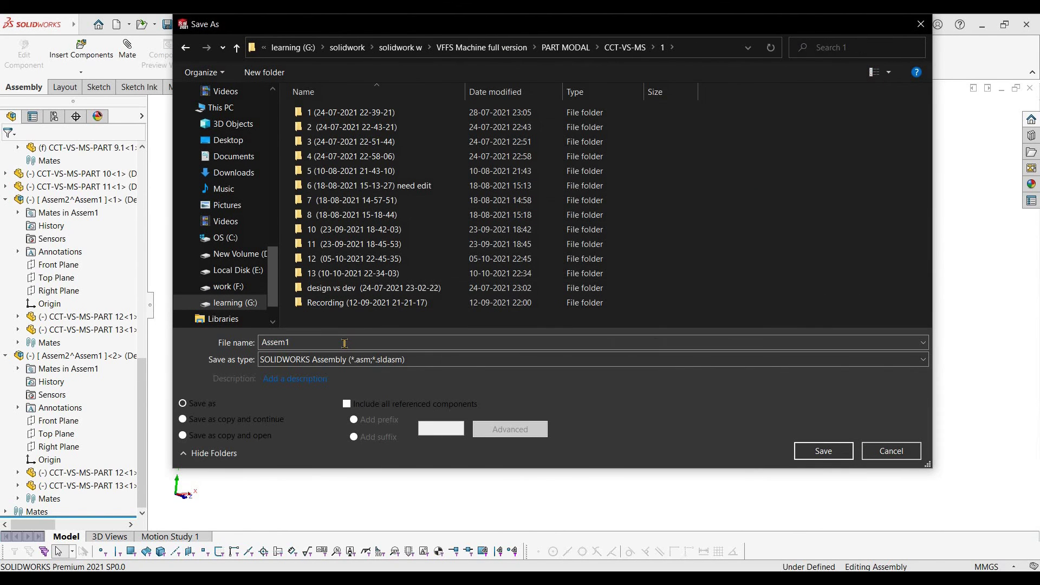
text(123)
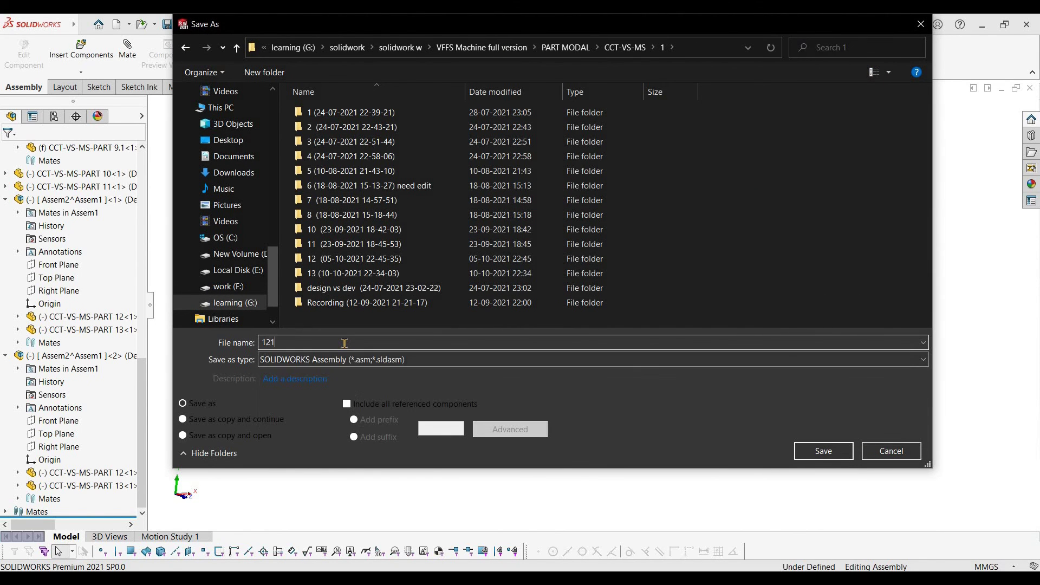
key(Return)
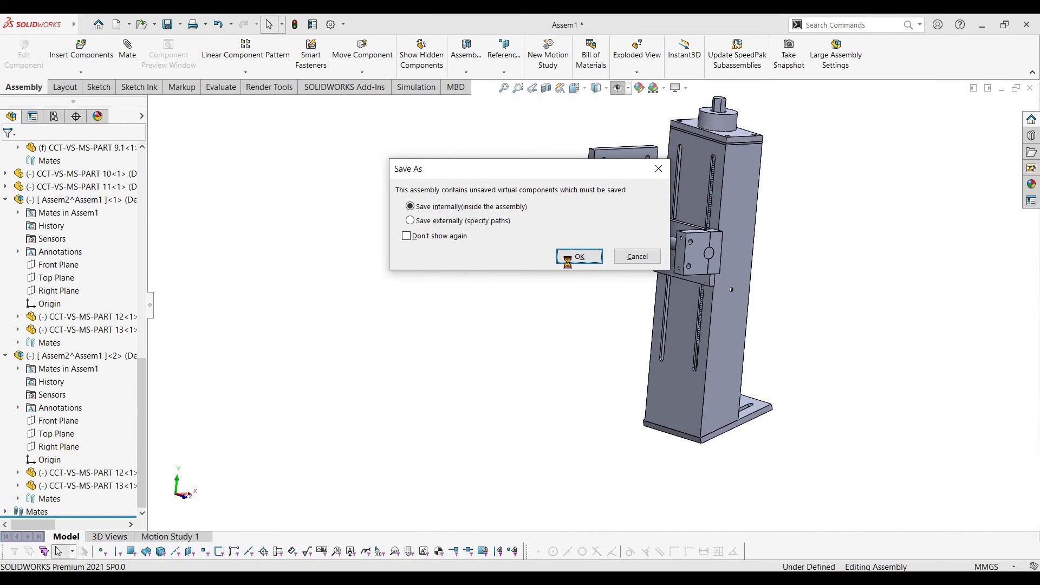
click(567, 261)
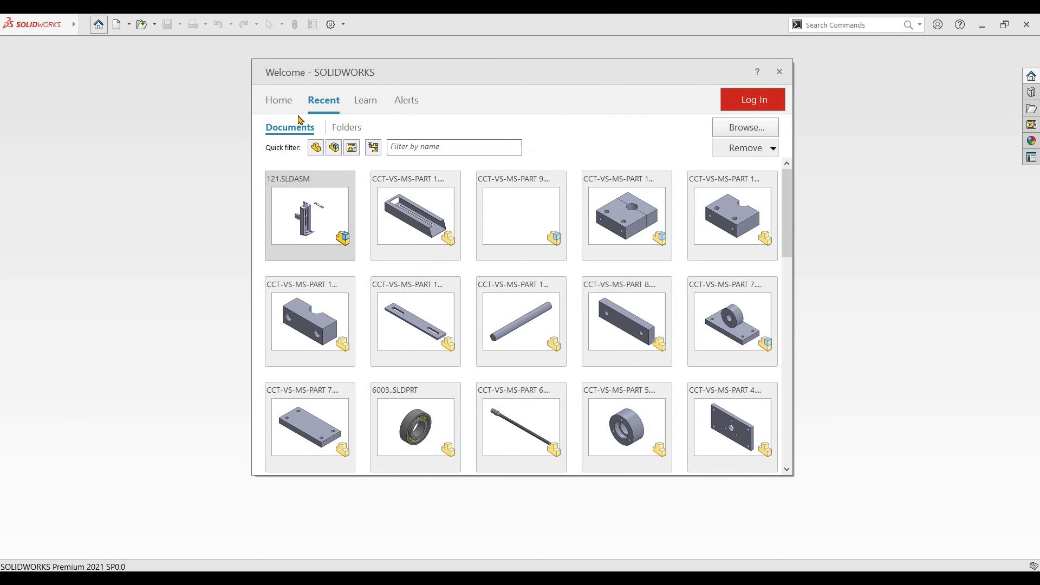
Open the existing CCT-VS-MS assembly from the CCT-VS-MS folder.
click(284, 107)
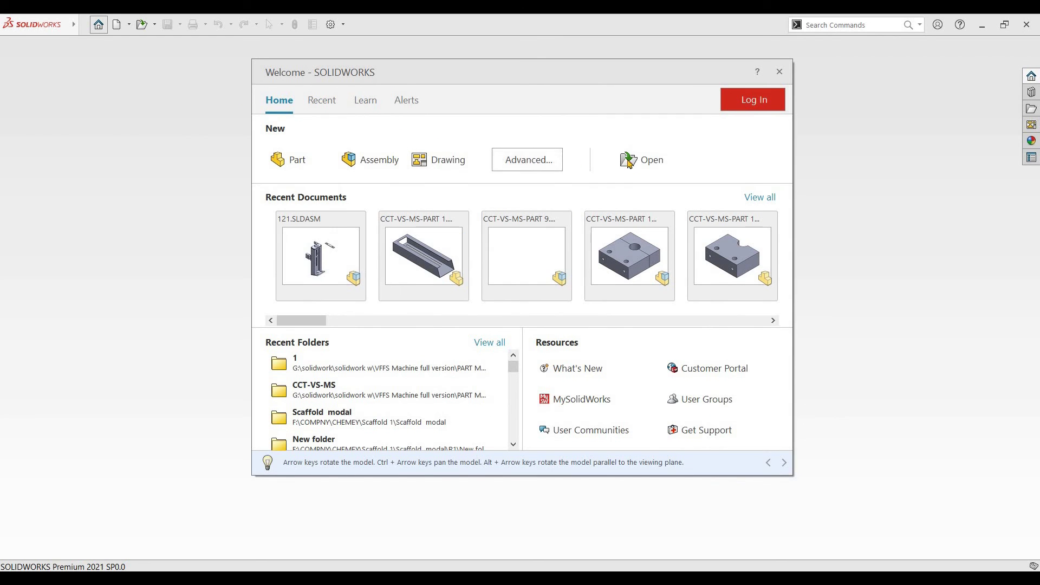
click(653, 161)
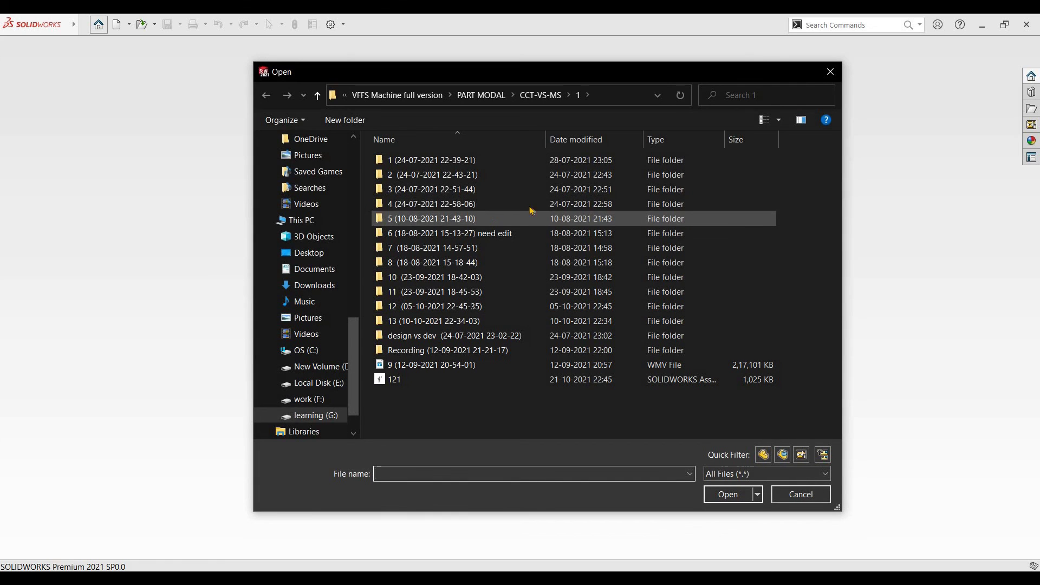
click(318, 95)
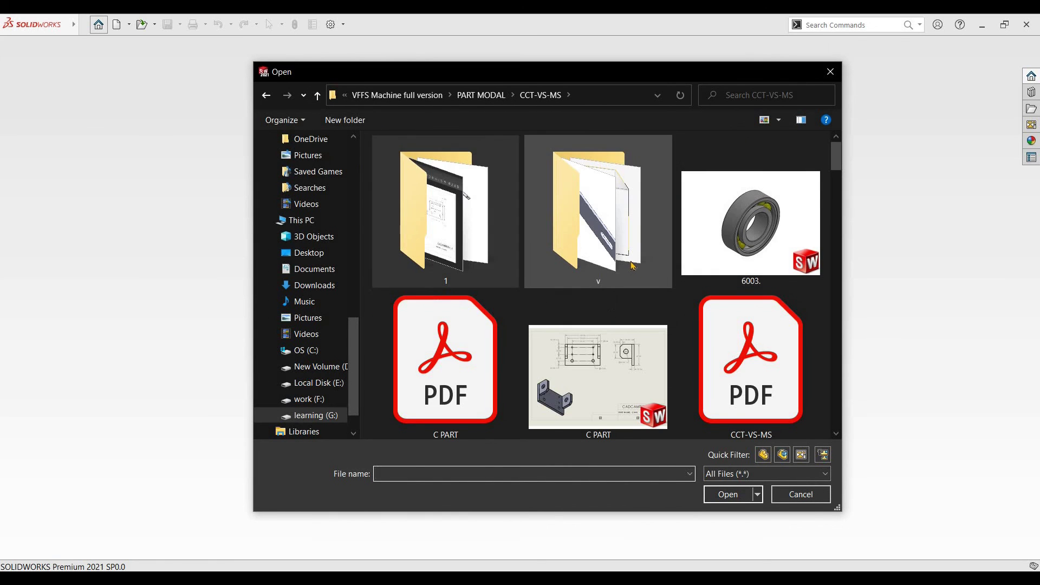
double_click(470, 220)
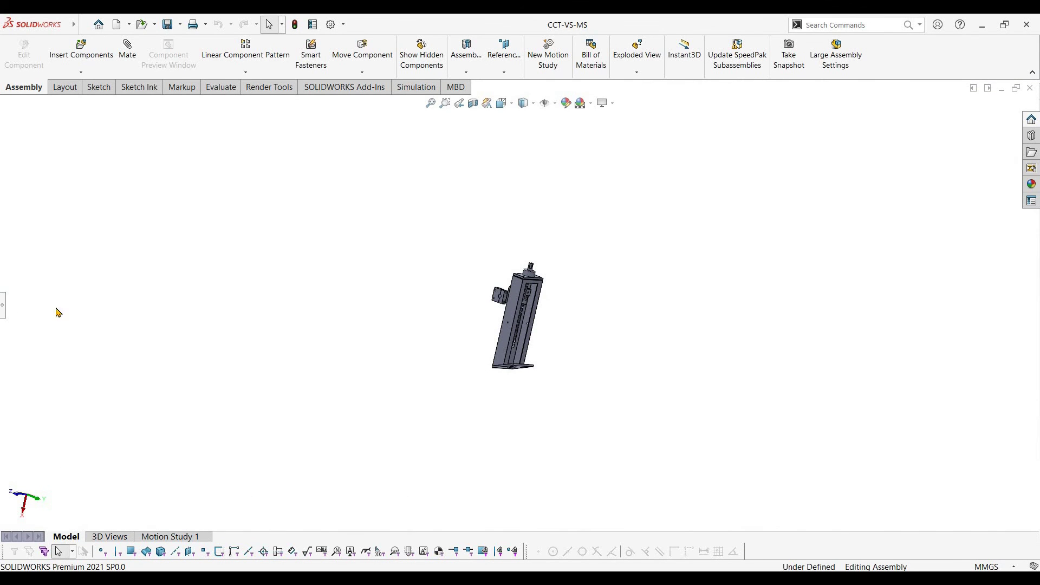
Show the component tree and examine how the bracket, rod and clamps sit on the column's slotted face.
click(3, 305)
scroll(612, 288, down, 4)
middle_drag(613, 288, 726, 266)
scroll(736, 264, up, 5)
scroll(845, 284, down, 5)
scroll(844, 283, down, 6)
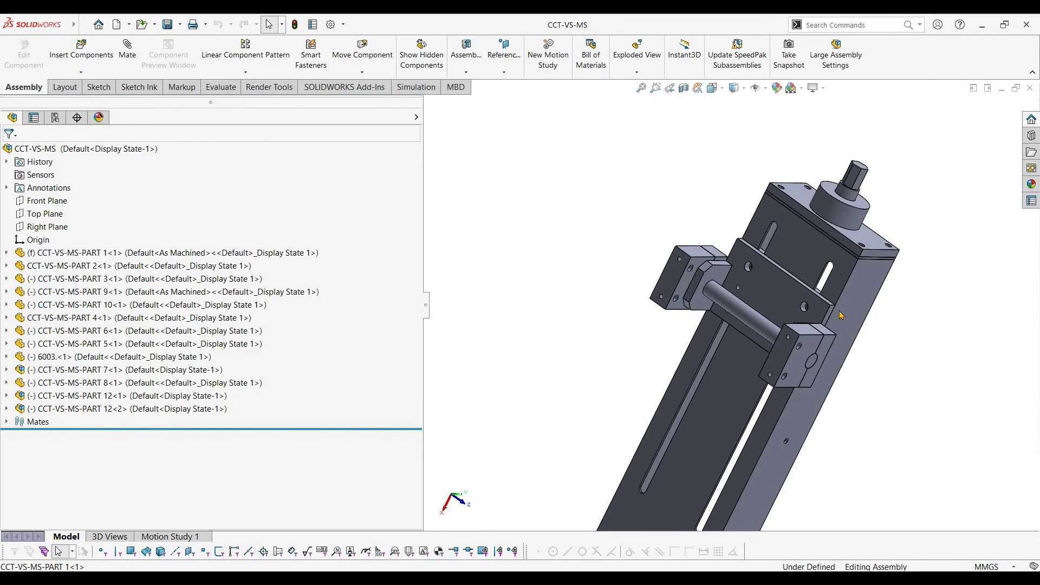
middle_drag(790, 301, 764, 338)
scroll(811, 331, up, 4)
scroll(780, 320, down, 6)
scroll(616, 309, down, 3)
Locate the CCT-VS-MS-PART 8 bar and examine its position behind the slotted face and beside the screw.
click(758, 295)
scroll(684, 367, up, 4)
middle_drag(660, 366, 475, 270)
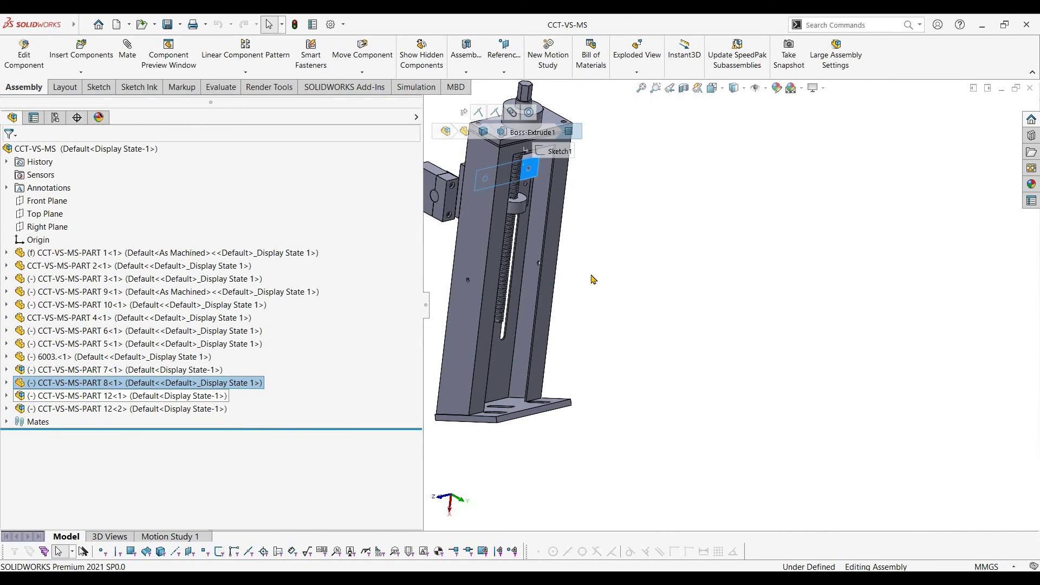
scroll(601, 271, up, 3)
scroll(643, 209, down, 2)
middle_drag(643, 209, 664, 190)
scroll(648, 227, down, 3)
middle_drag(645, 232, 656, 213)
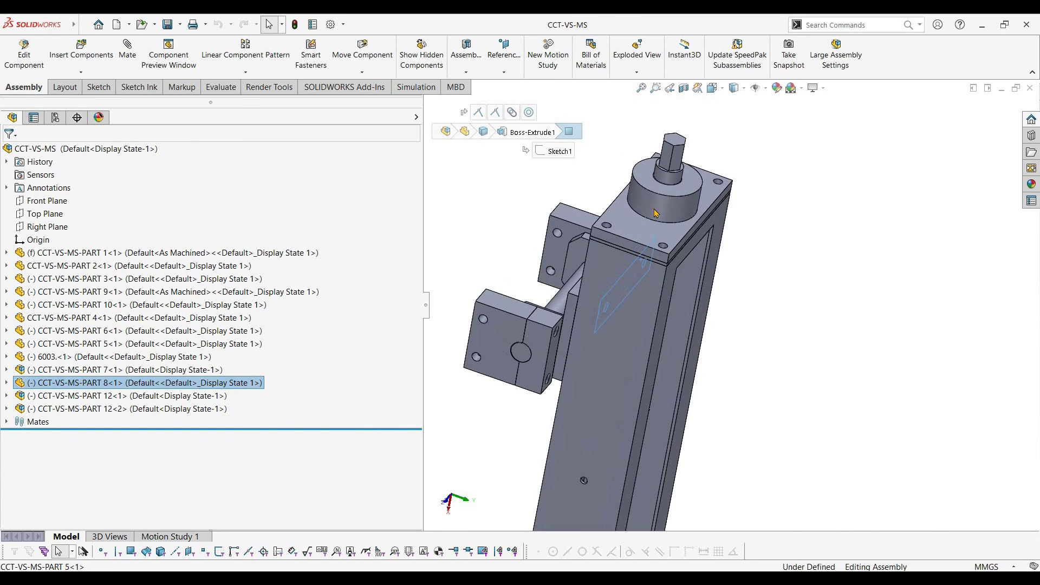
Hide the PART 5 bearing housing, PART 4 and PART 2 plates and the PART 1 column to expose the screw.
click(656, 213)
key(Tab)
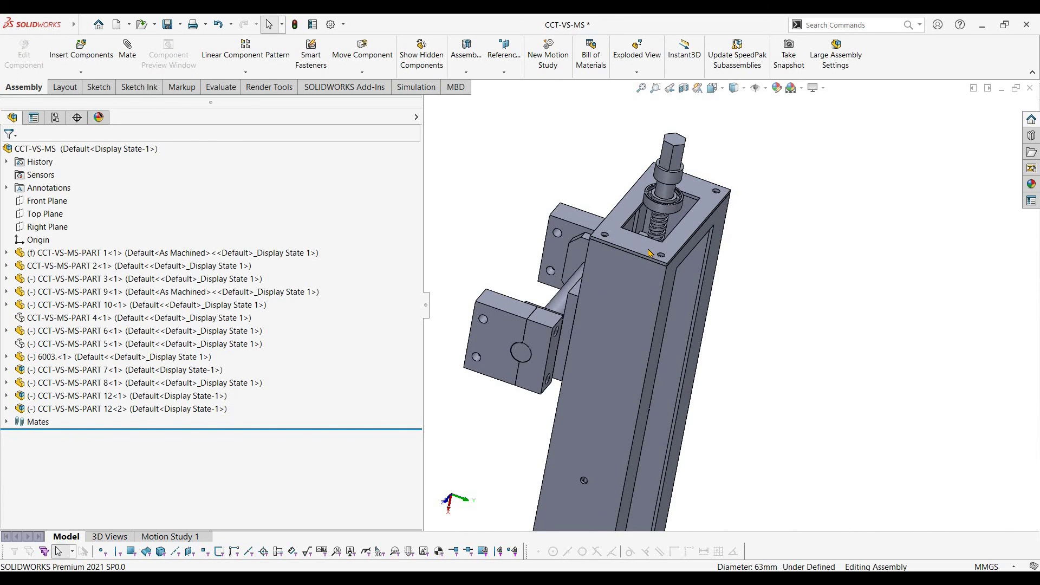
key(Tab)
scroll(637, 293, up, 2)
middle_click(638, 297)
middle_drag(638, 297, 674, 418)
key(f)
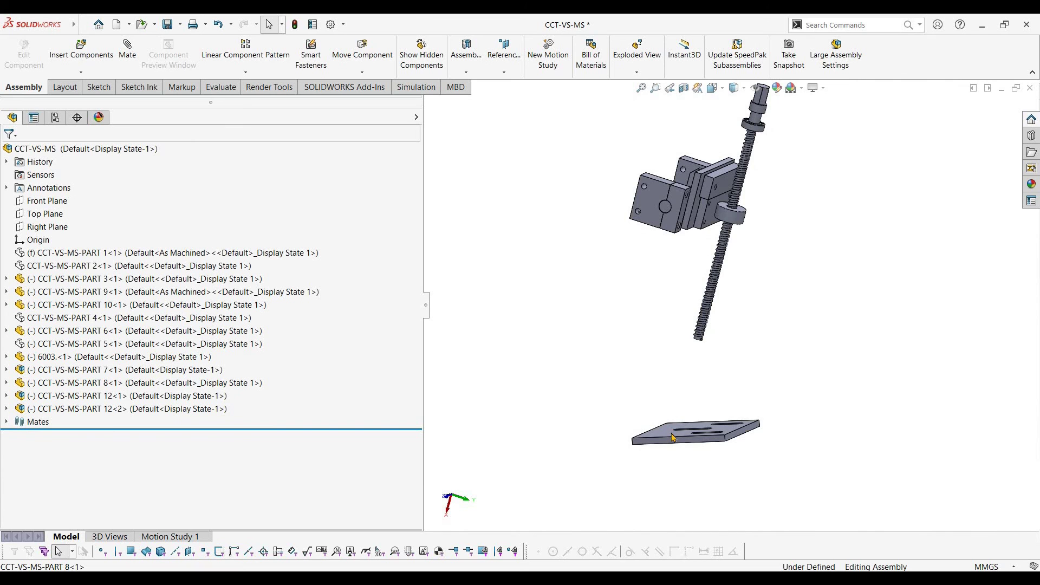
Hide the PART 3 base plate, PART 8 bar and PART 9 bracket to expose the clamps, rod and nut.
key(Tab)
scroll(716, 184, down, 5)
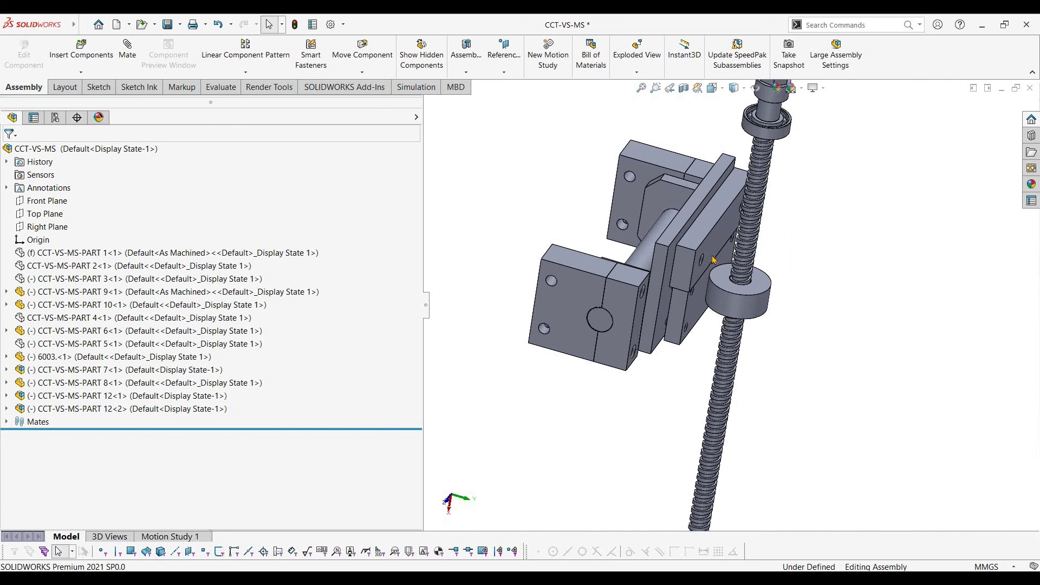
scroll(712, 259, down, 2)
key(Tab)
middle_click(712, 255)
middle_drag(712, 256, 653, 238)
key(Tab)
key(Tab)
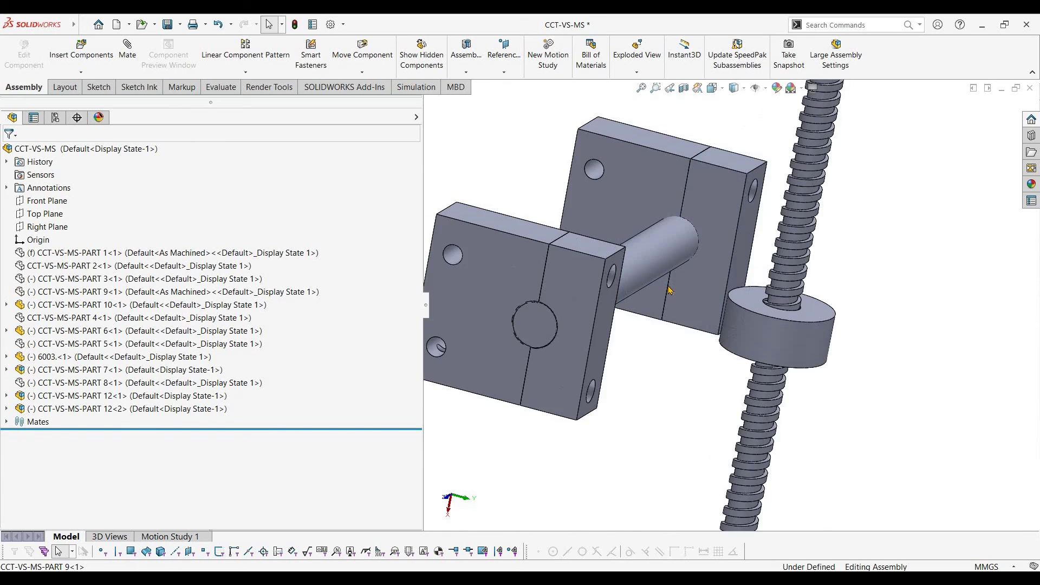
Hide the PART 7 mounting plate's surroundings by hiding both CCT-VS-MS-PART 12 clamps around the rod.
middle_drag(668, 290, 565, 318)
key(Tab)
key(Tab)
mouse_move(615, 281)
middle_down()
mouse_move(533, 272)
mouse_move(602, 283)
middle_up()
scroll(532, 273, up, 1)
key(Tab)
key(Tab)
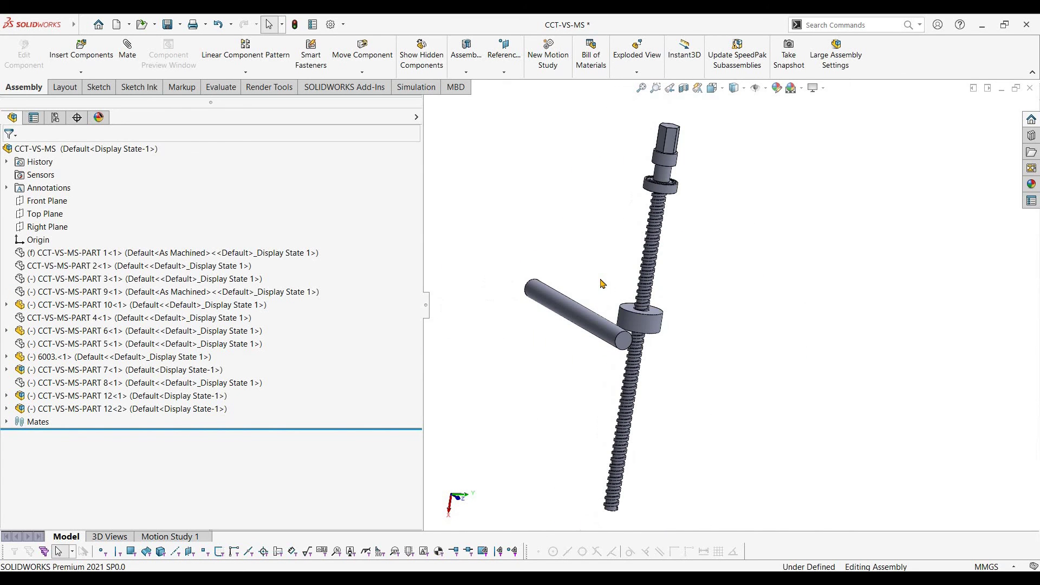
Undo all the component hides to restore the clamps, bracket, plates, column and bearing housing.
key(ctrl+z)
key(ctrl+z)
key(ctrl+z)
key(ctrl+z)
key(ctrl+z)
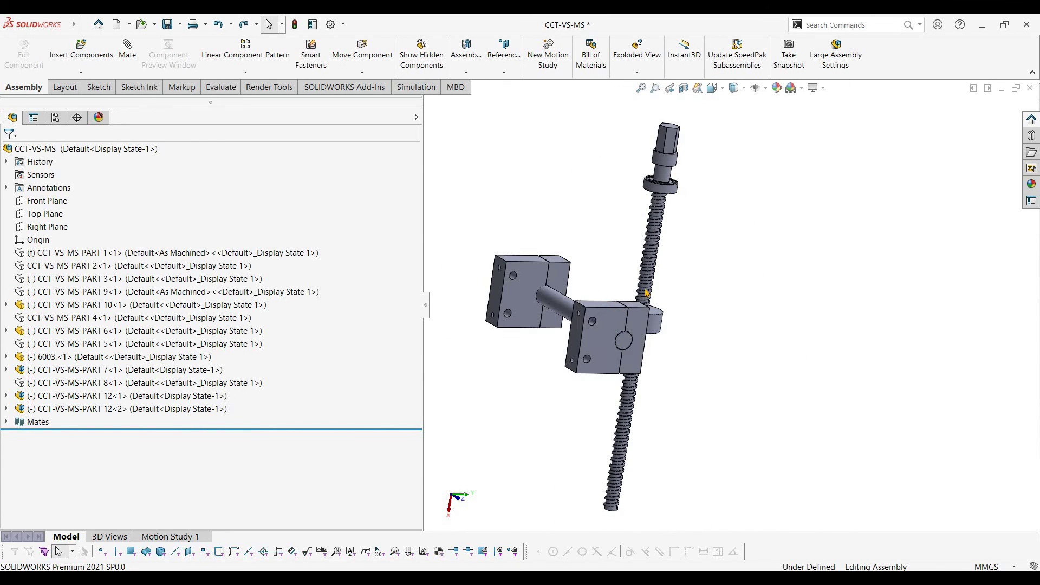
middle_drag(614, 274, 460, 281)
scroll(648, 314, down, 2)
middle_drag(650, 319, 717, 310)
key(ctrl+z)
key(ctrl+z)
key(ctrl+z)
scroll(702, 183, up, 2)
key(ctrl+z)
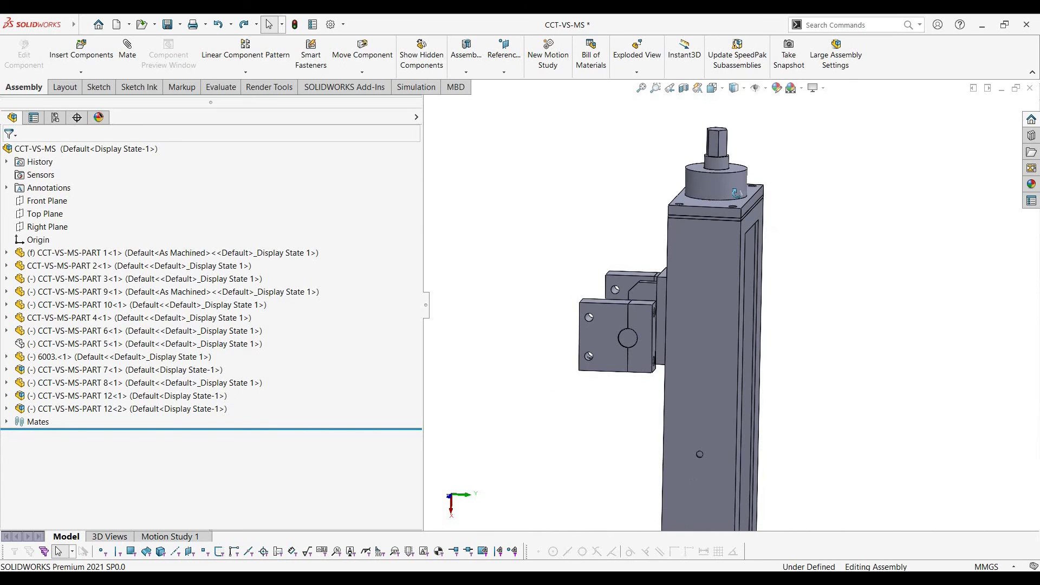
middle_drag(730, 192, 721, 196)
scroll(697, 252, up, 4)
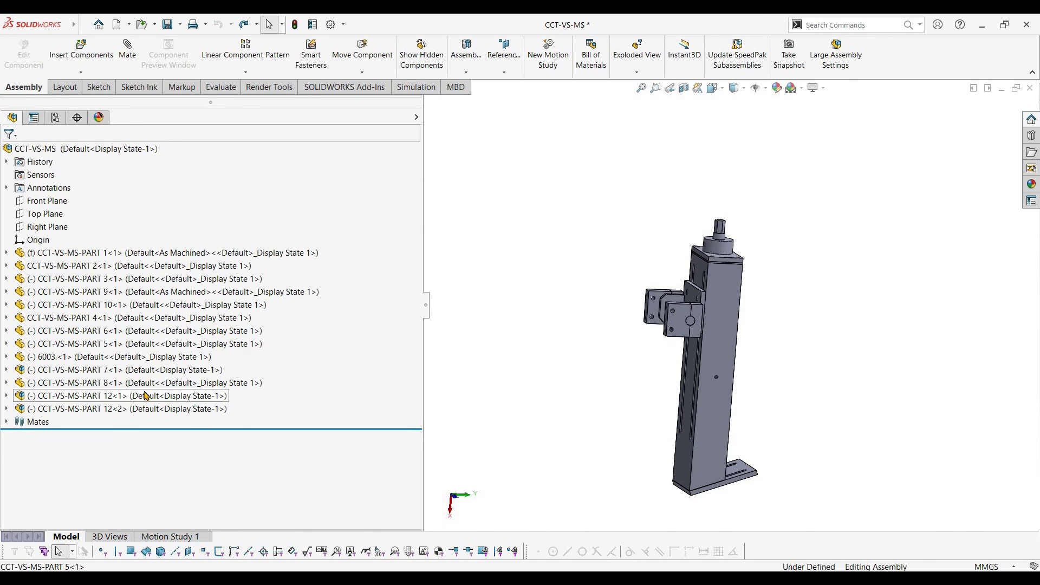
Highlight the CCT-VS-MS-PART 9 bracket, check the CCT-VS-MS drawing in Adobe Acrobat Reader, and return to SOLIDWORKS.
click(121, 292)
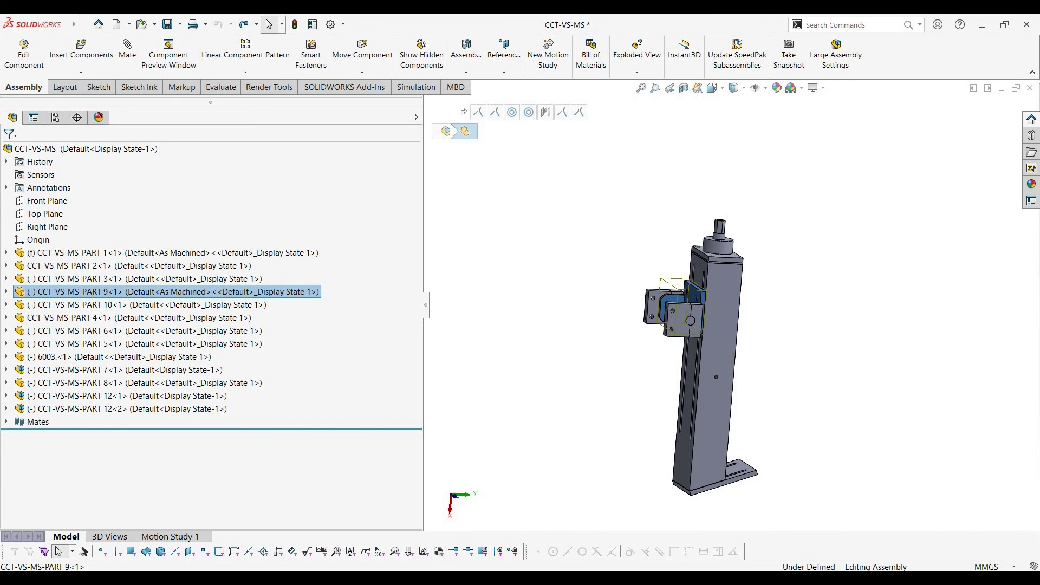
click(469, 580)
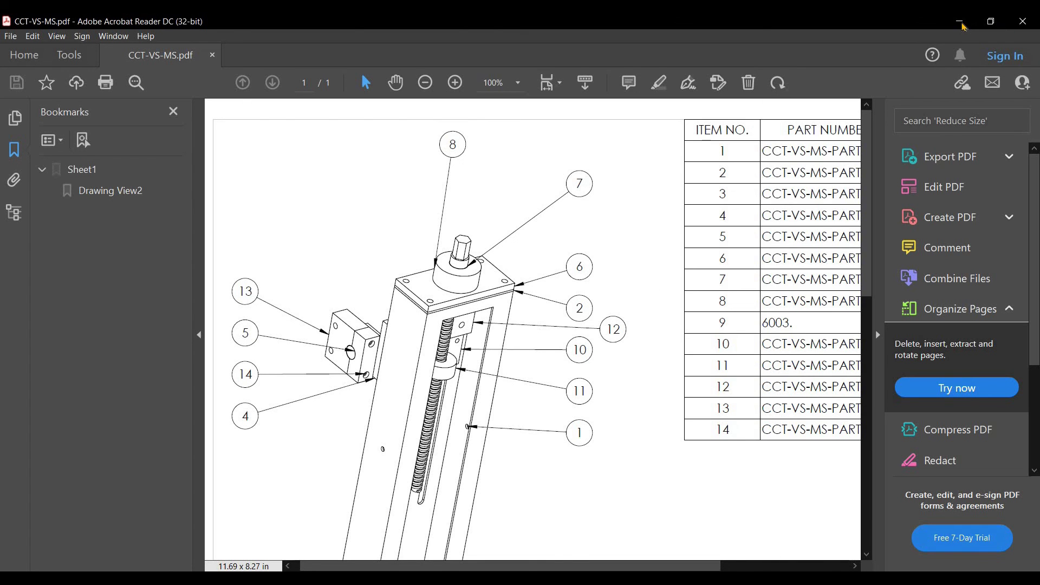
click(961, 22)
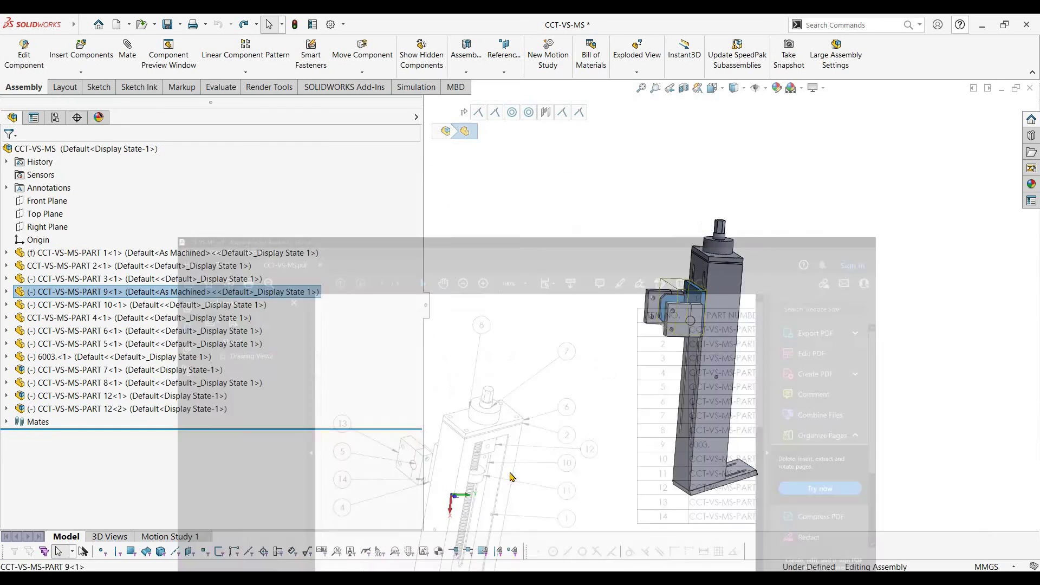
Identify the assembly's parts by highlighting PART 12, 3, 4, 5, 7, 8, 9 and 10 in turn, then clear the selection.
click(120, 408)
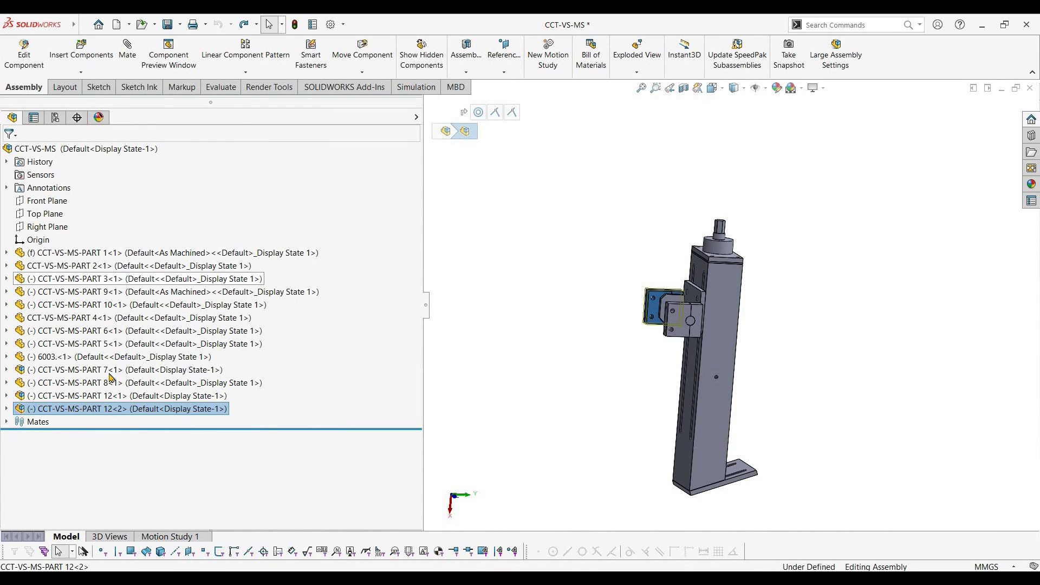
click(118, 279)
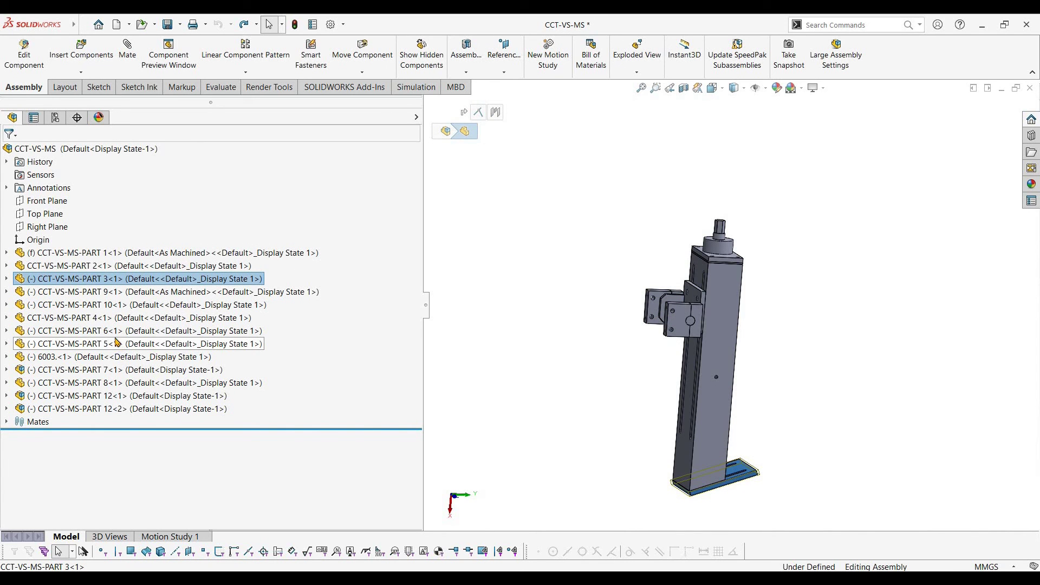
click(120, 320)
click(119, 345)
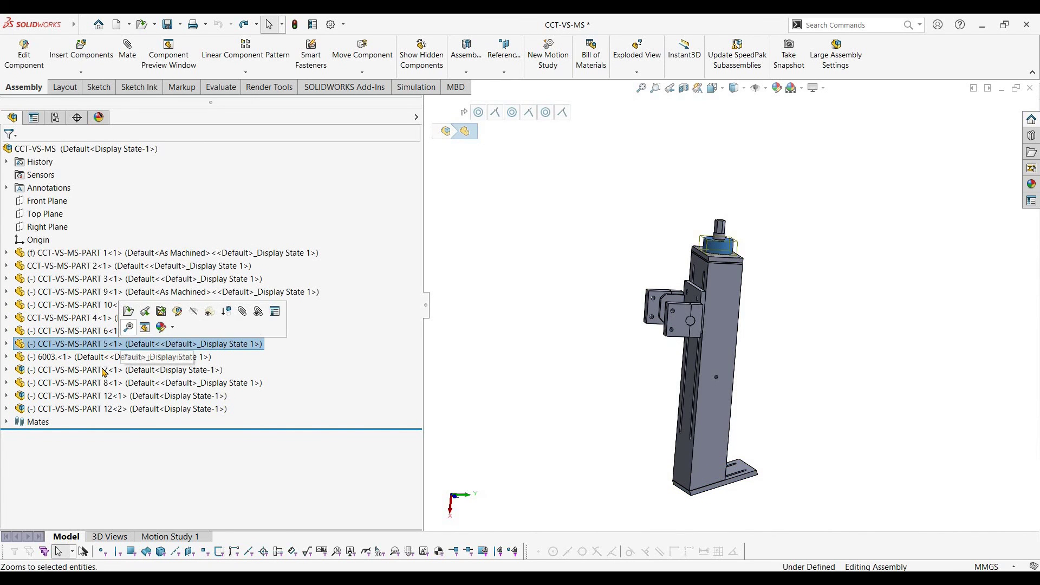
click(122, 333)
click(103, 371)
click(106, 386)
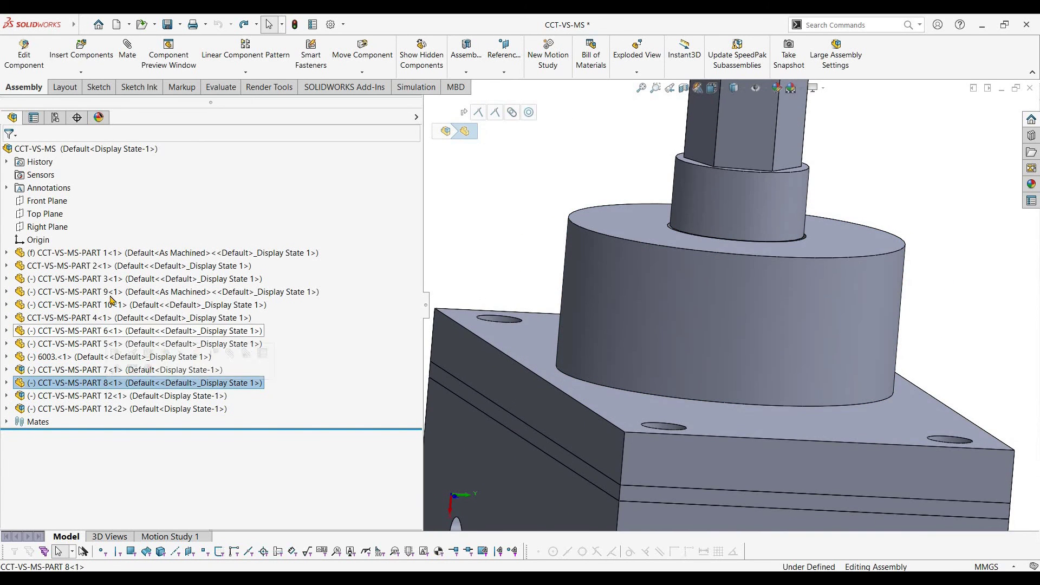
click(109, 293)
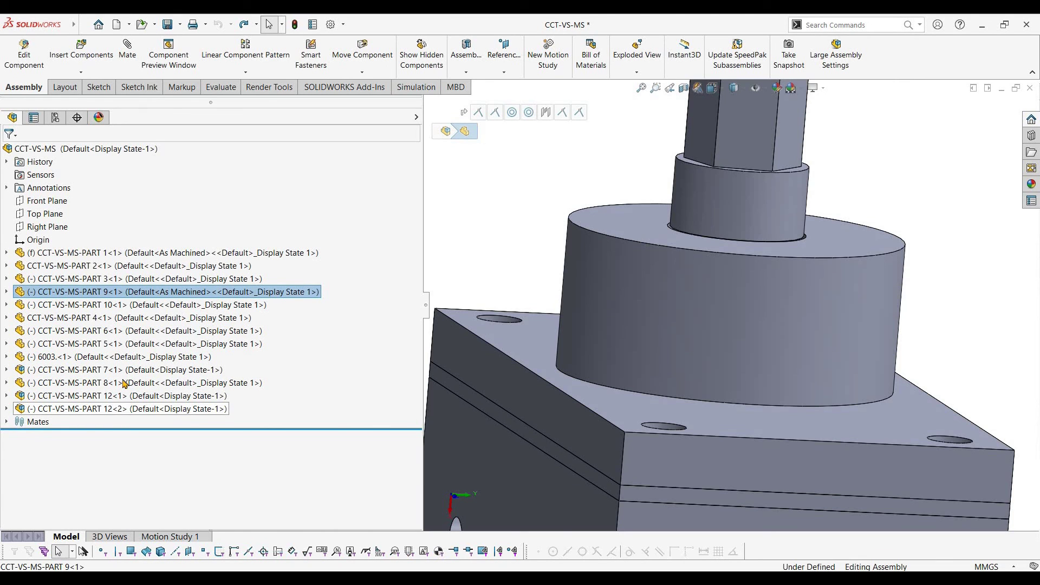
click(125, 307)
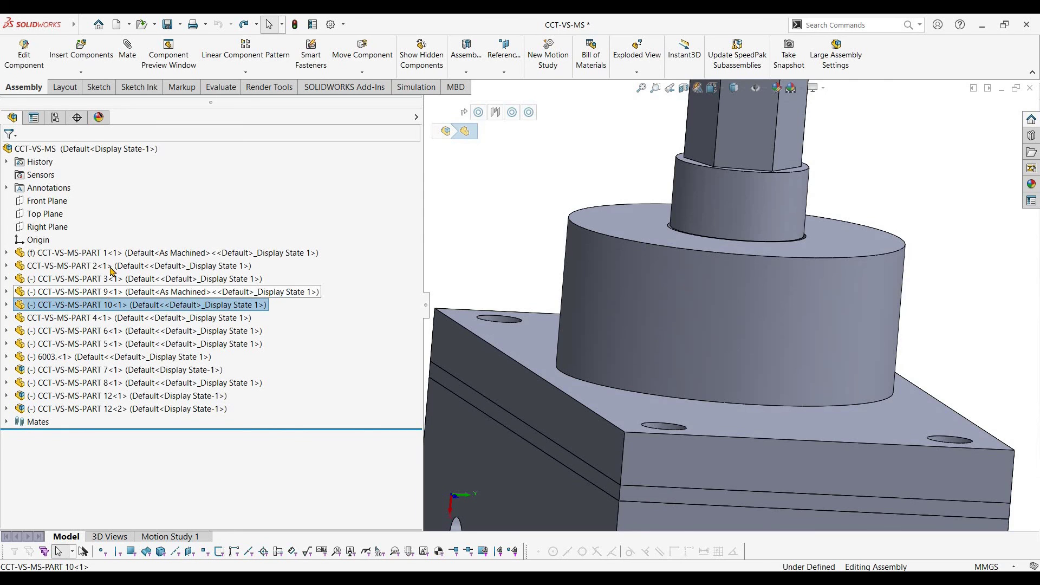
scroll(544, 255, up, 3)
click(540, 270)
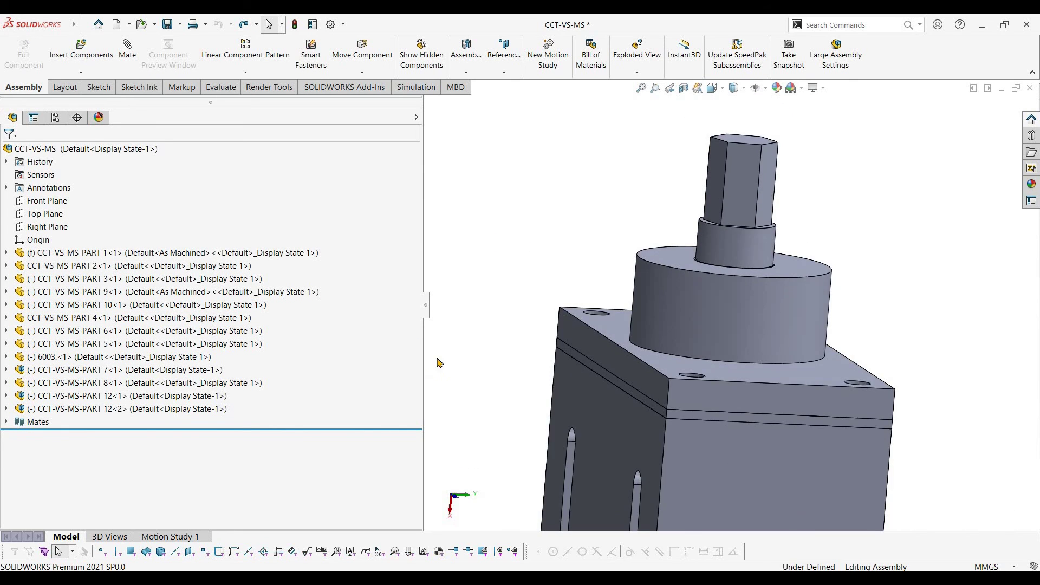
Examine the complete CCT-VS-MS assembly from the slotted front of the column and collapse the component tree.
scroll(433, 349, up, 8)
key(F9)
middle_drag(577, 374, 3, 304)
key(F9)
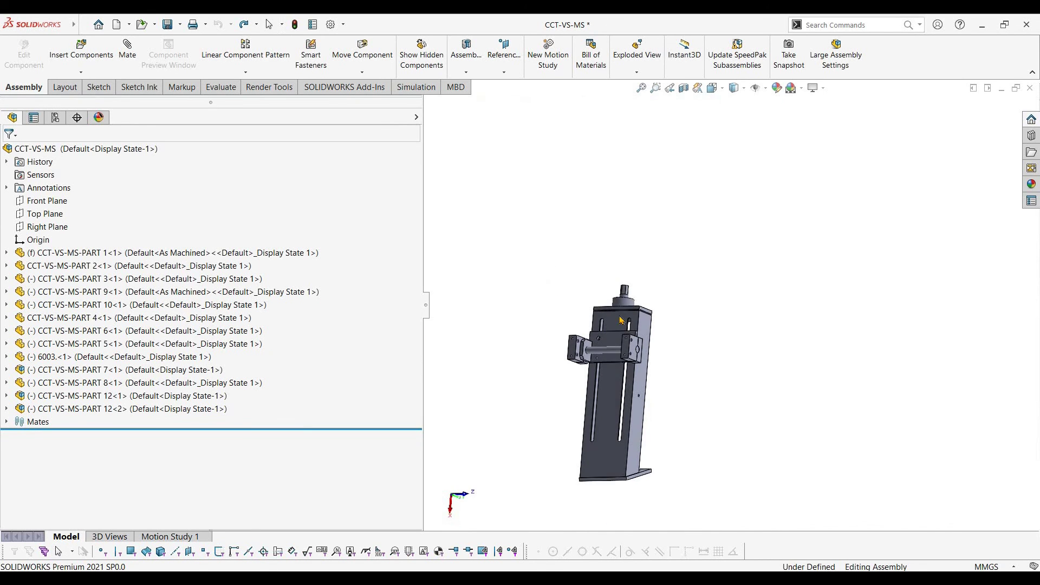
scroll(624, 317, down, 5)
drag(423, 302, 421, 302)
middle_drag(699, 342, 691, 352)
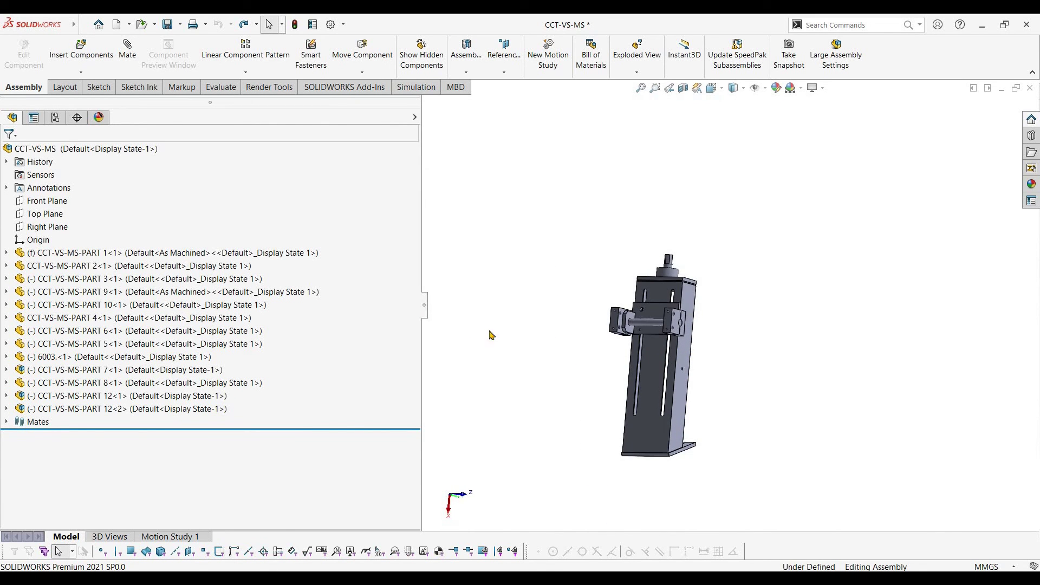
click(423, 310)
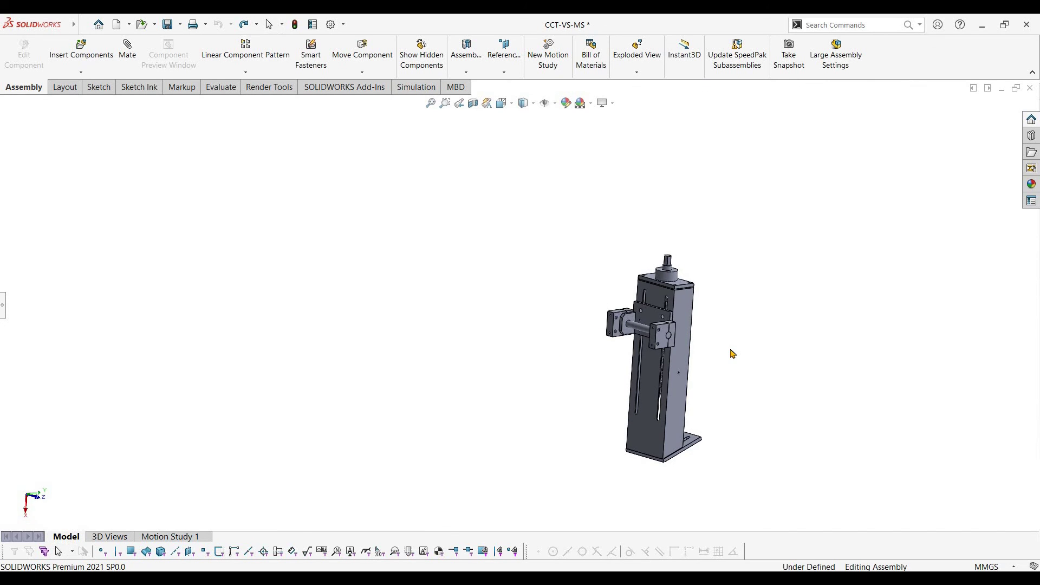
Close the CCT-VS-MS assembly and reopen the recent assembly 121.SLDASM.
scroll(738, 341, down, 4)
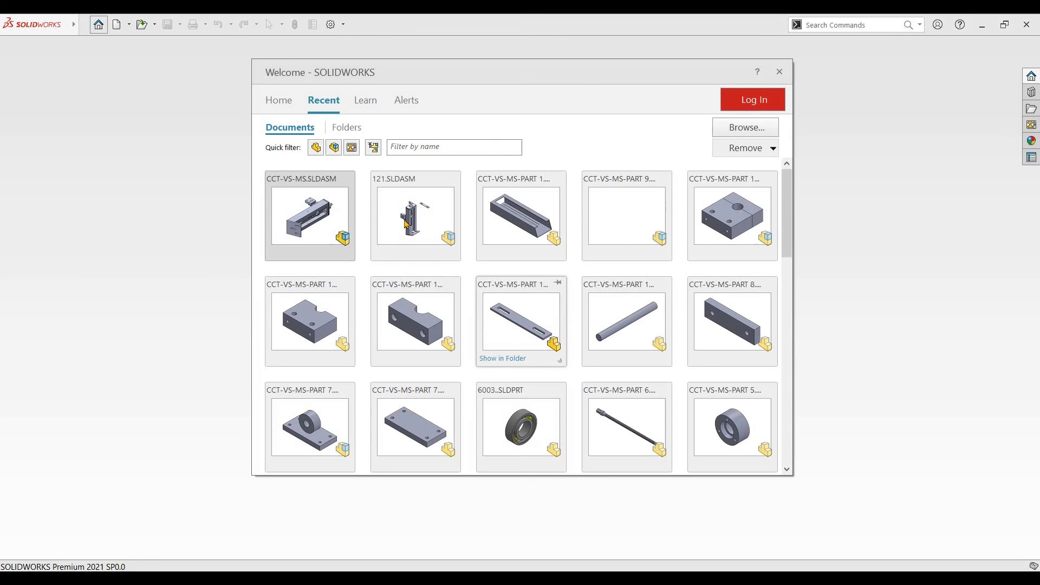
click(411, 219)
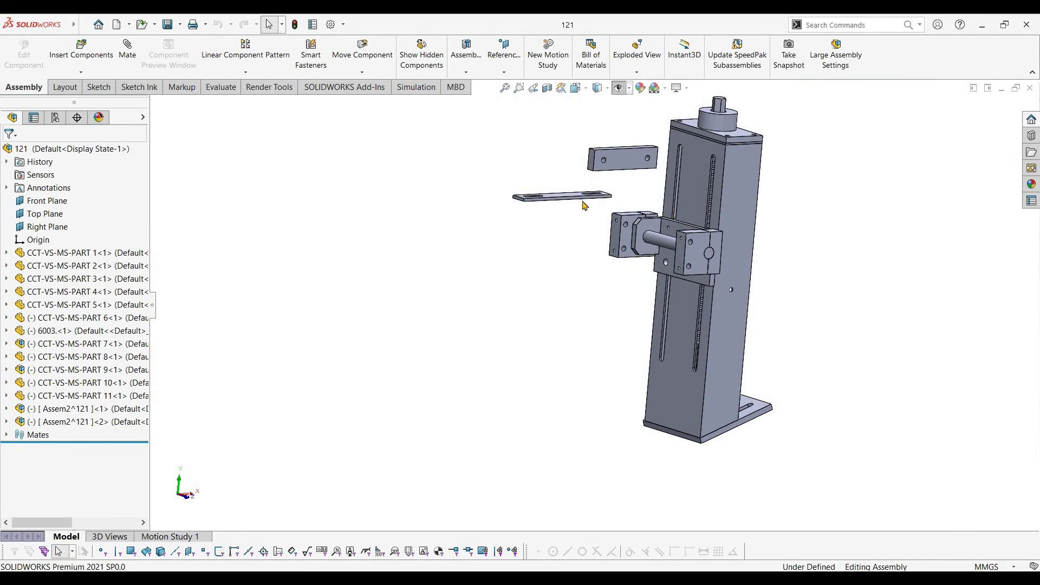
Hide the CCT-VS-MS-PART 1 column to expose the lead screw and the parts inside it.
middle_drag(585, 205, 461, 160)
scroll(647, 153, down, 3)
middle_drag(646, 153, 568, 262)
scroll(624, 227, down, 4)
scroll(624, 227, down, 3)
scroll(569, 260, up, 4)
middle_drag(594, 327, 615, 379)
click(611, 381)
scroll(553, 340, up, 2)
click(553, 339)
key(Tab)
Mate the underside of the CCT-VS-MS-PART 8 bar coincident with the upper edge face of PART 7.1.
middle_drag(577, 349, 606, 379)
scroll(607, 379, down, 3)
middle_drag(648, 420, 680, 444)
click(681, 440)
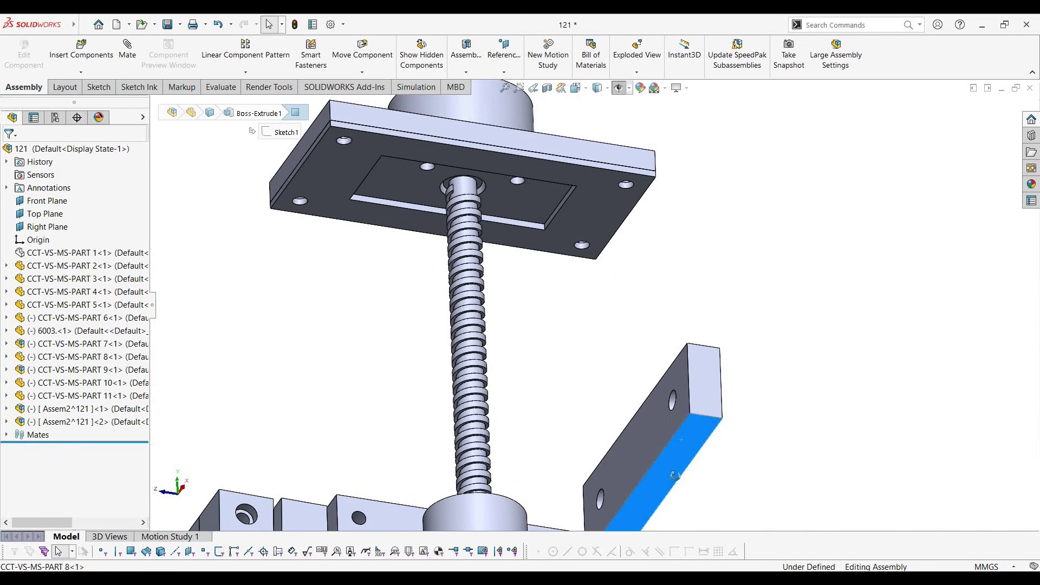
key(ctrl+7)
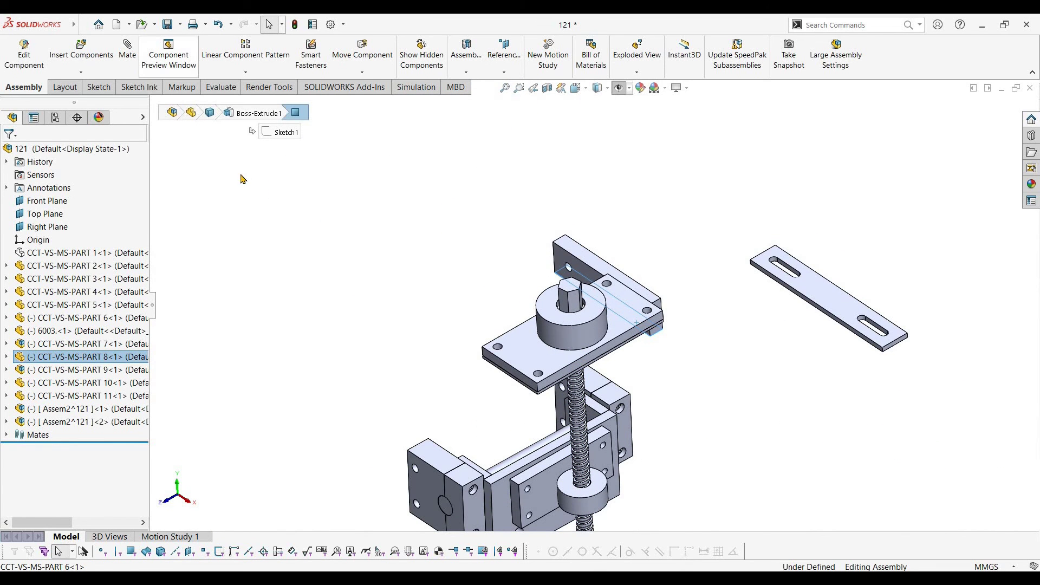
scroll(548, 449, down, 4)
click(550, 407)
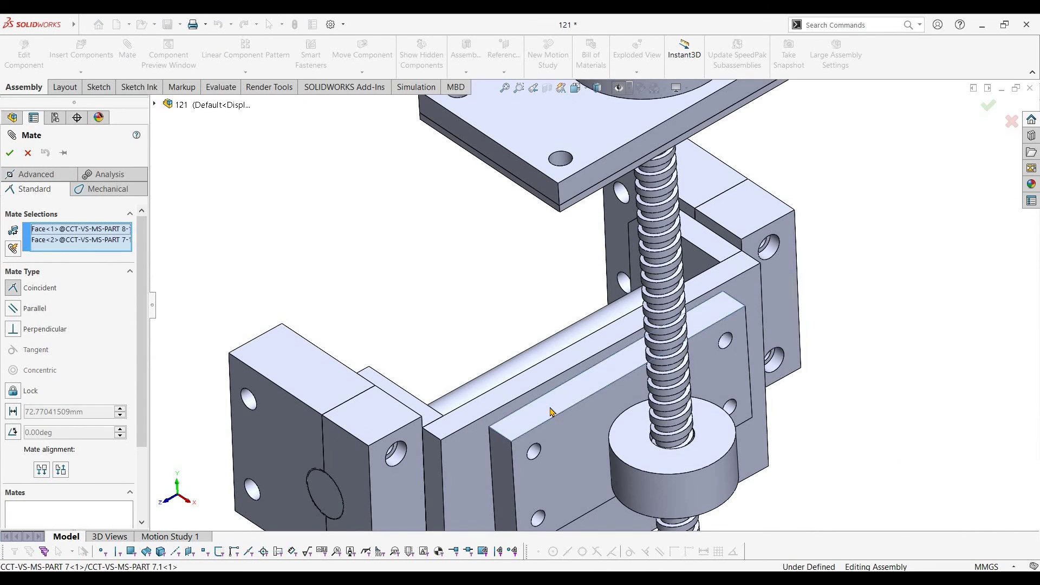
key(Escape)
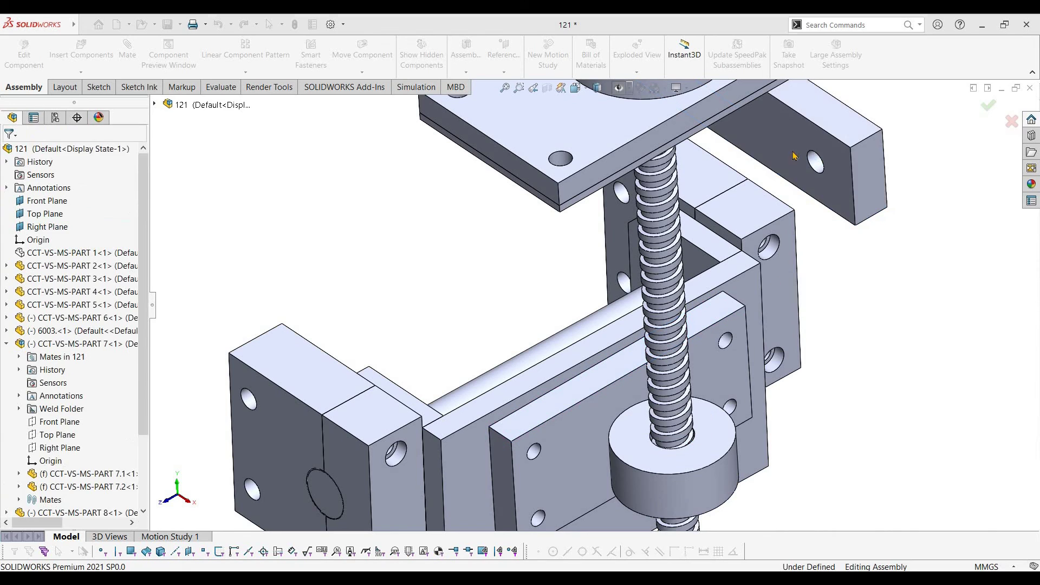
Mate the large face of the PART 8 bar coincident with PART 7.1's large face on the lead-screw side.
click(793, 155)
click(602, 424)
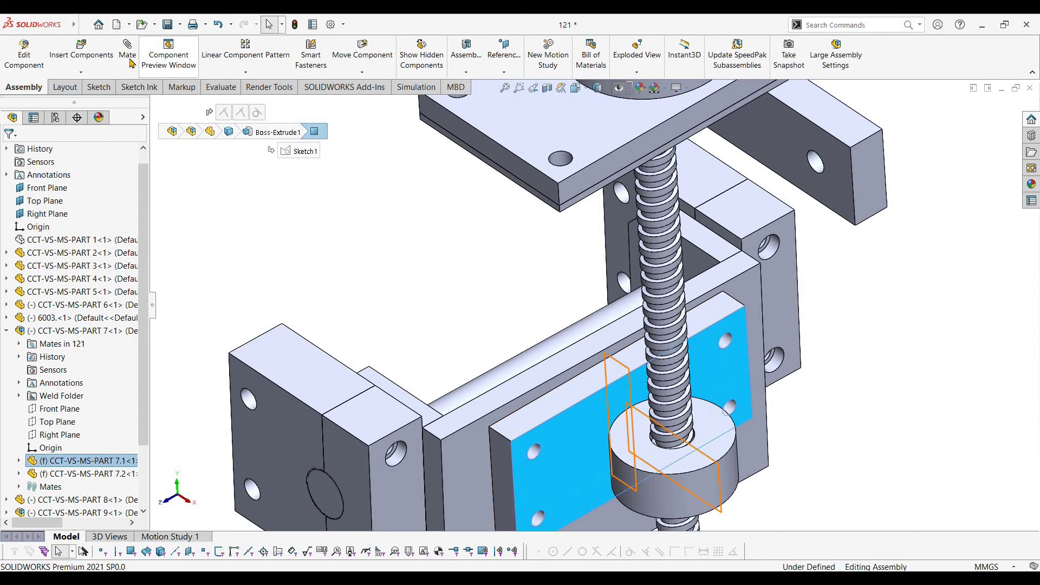
click(129, 57)
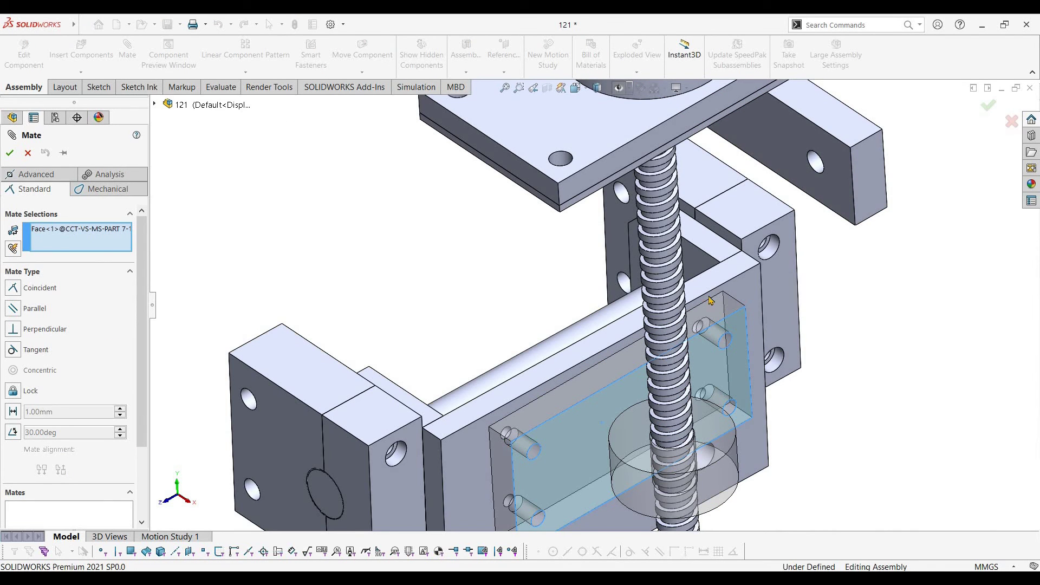
click(773, 144)
click(935, 197)
key(Escape)
Flip the alignment of PART 8's Coincident24 mate and close its mate list.
mouse_move(653, 346)
middle_down()
mouse_move(629, 351)
mouse_move(645, 329)
middle_up()
drag(645, 328, 657, 326)
right_click(756, 252)
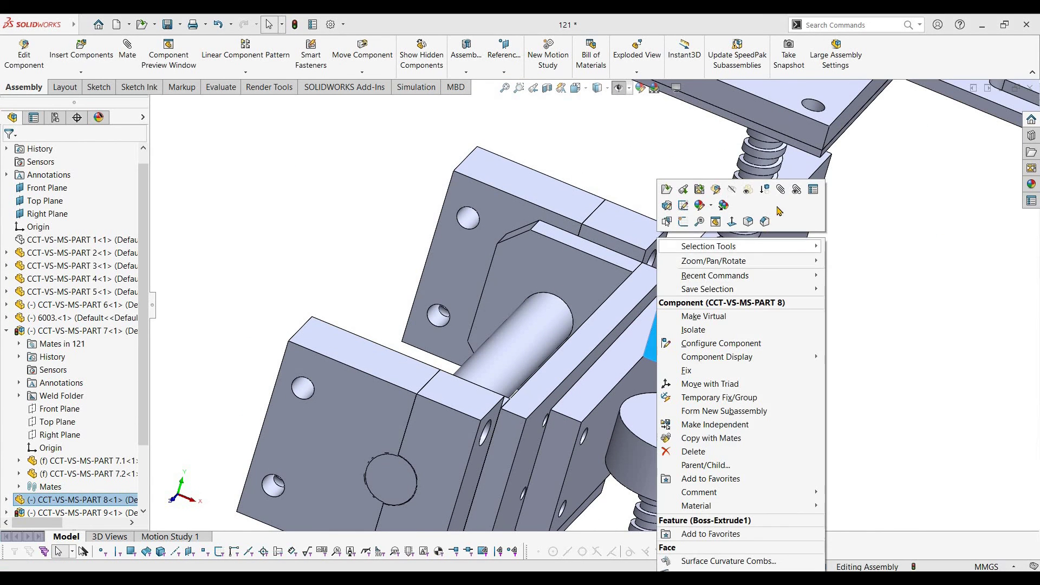
click(721, 209)
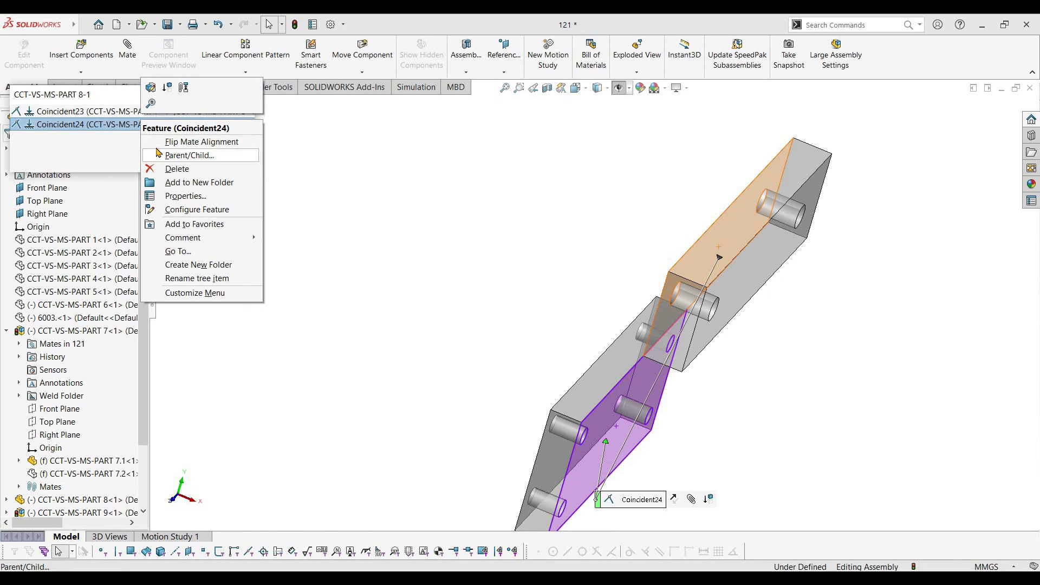
click(187, 142)
click(247, 96)
scroll(585, 319, up, 3)
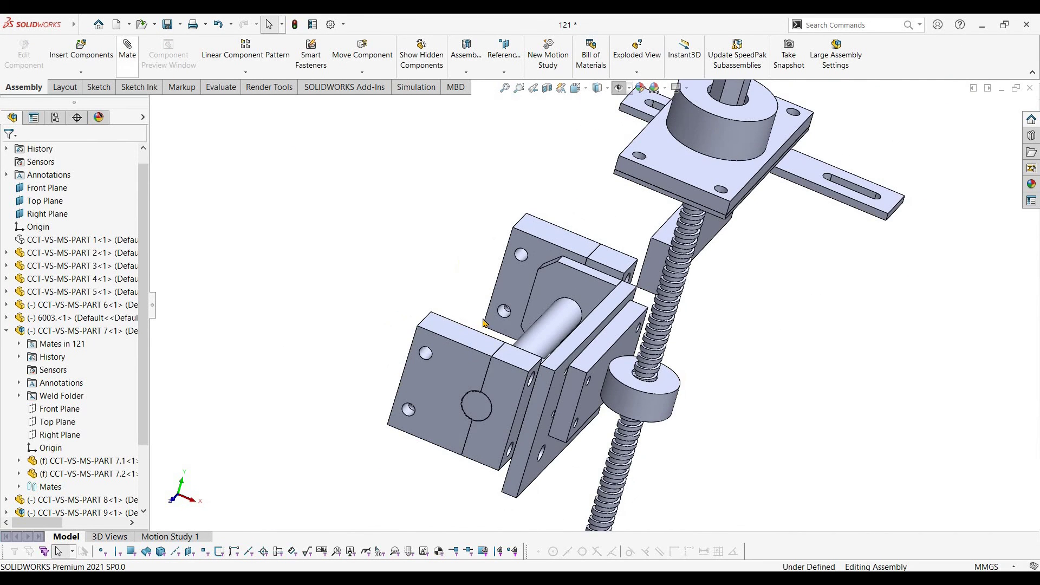
Center the PART 8 bar on PART 7.1 with a Width mate between the end faces of both parts.
scroll(581, 377, down, 1)
click(579, 378)
middle_drag(471, 325, 336, 315)
click(37, 175)
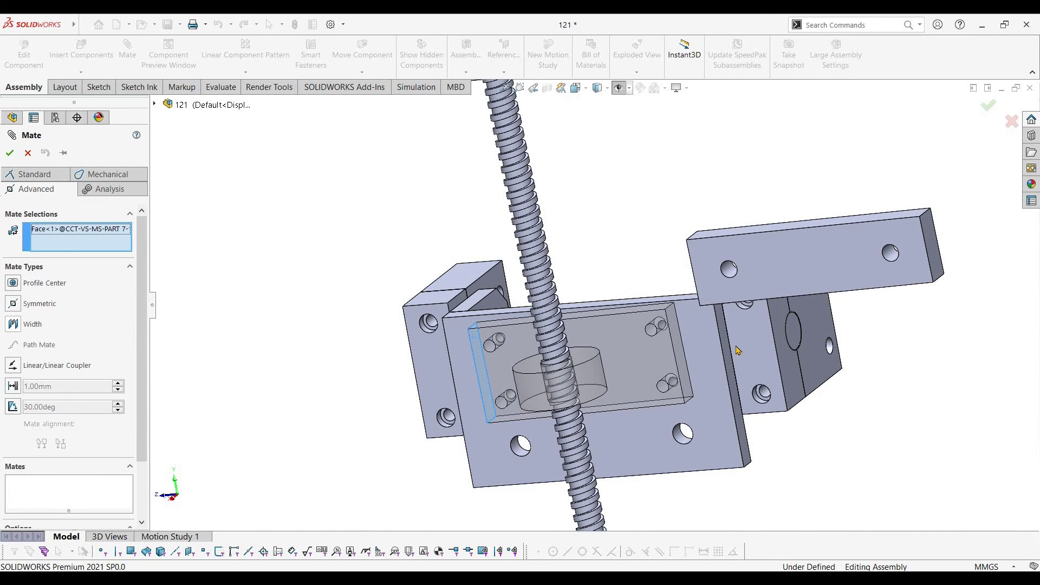
middle_drag(677, 345, 624, 341)
scroll(628, 340, down, 3)
click(627, 330)
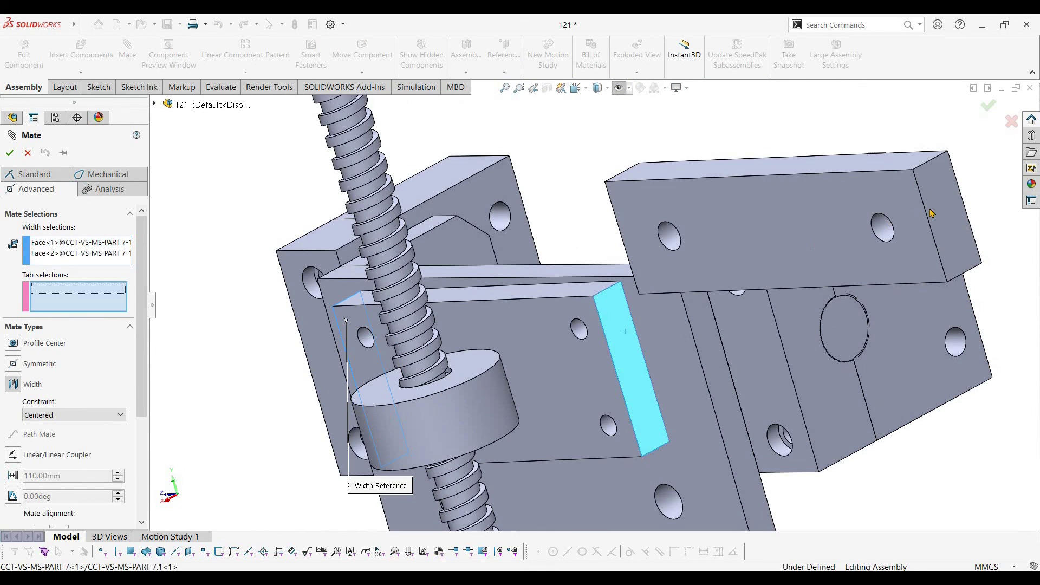
click(957, 230)
middle_drag(471, 208, 530, 205)
click(531, 202)
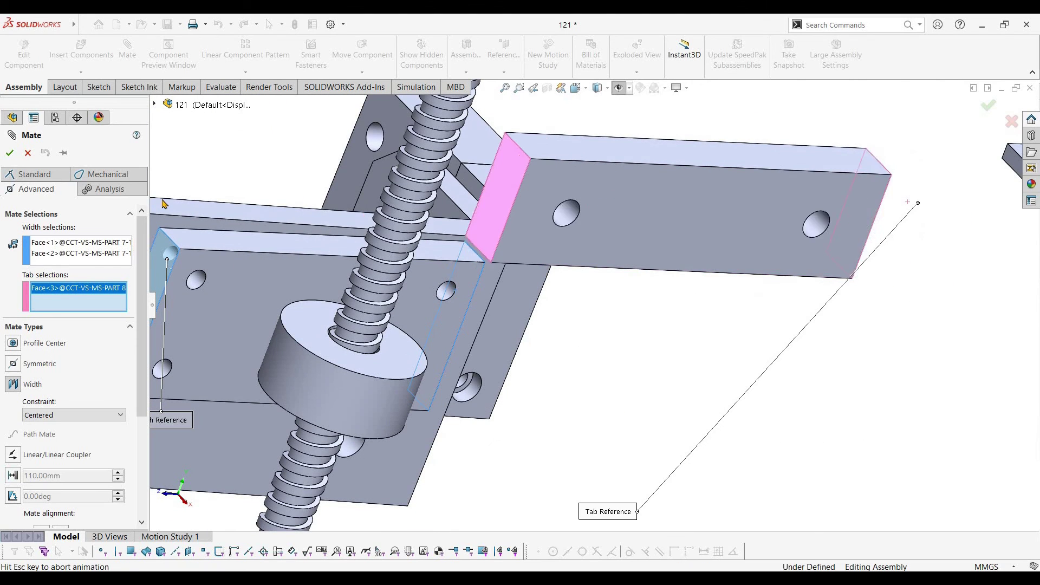
key(Return)
key(Return)
Show the column again and reposition the loose slotted CCT-VS-MS-PART 11 strip.
scroll(589, 299, up, 6)
middle_drag(590, 325, 598, 286)
key(shift+Tab)
scroll(574, 271, up, 4)
scroll(597, 286, up, 2)
scroll(589, 331, down, 3)
middle_drag(585, 180, 581, 207)
drag(769, 242, 775, 216)
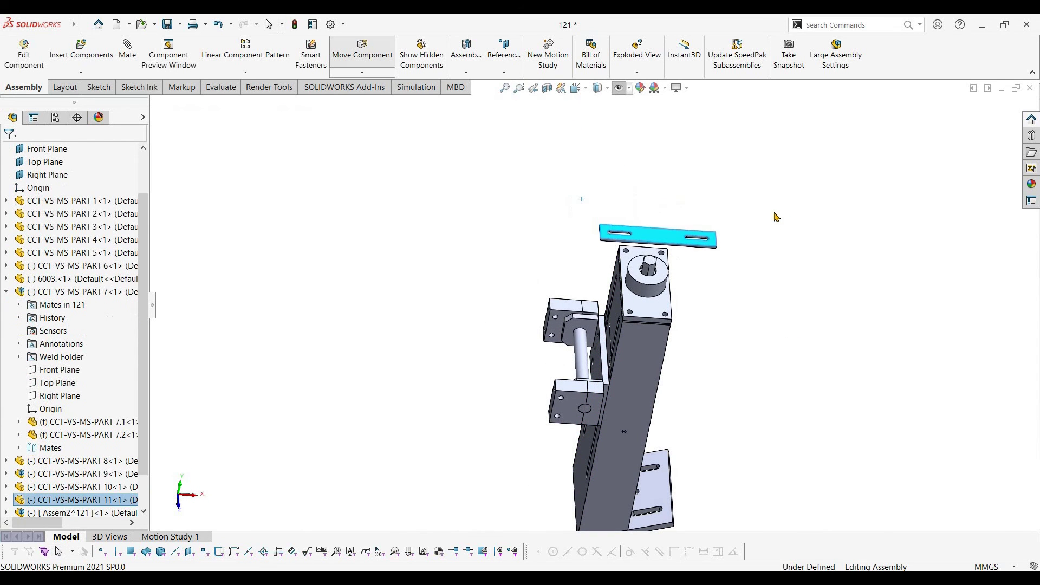
Hide the PART 1 column again and bring the PART 7 and PART 8 joint into close view.
middle_drag(707, 302, 731, 271)
scroll(644, 405, up, 2)
middle_drag(618, 363, 672, 304)
scroll(631, 311, down, 4)
scroll(627, 307, down, 3)
click(629, 308)
scroll(694, 298, down, 3)
key(Escape)
key(Tab)
middle_drag(633, 250, 616, 302)
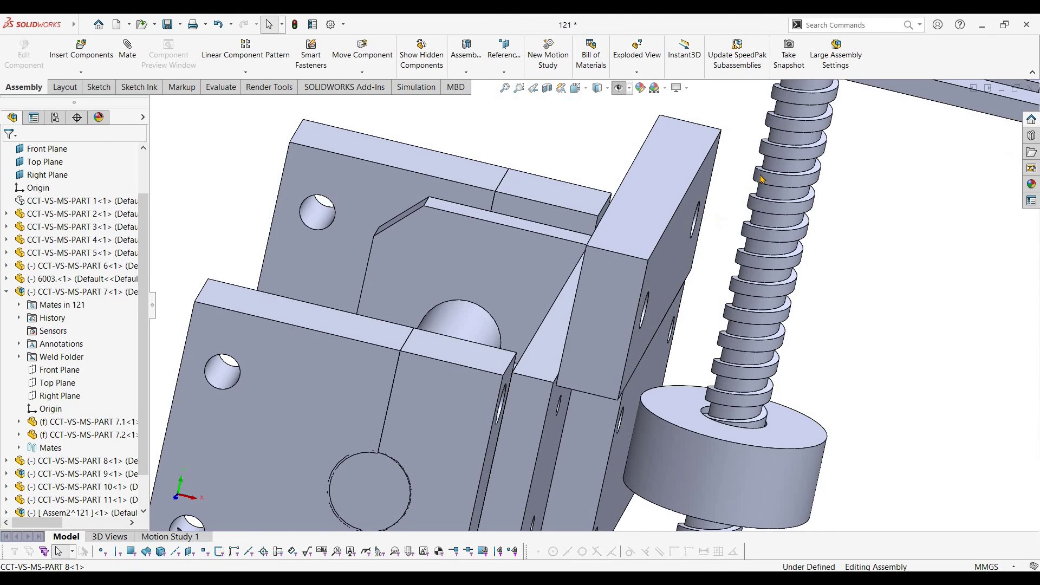
Delete the Coincident24 mate between PART 7 and PART 8 from PART 8's mates.
right_click(616, 302)
click(752, 201)
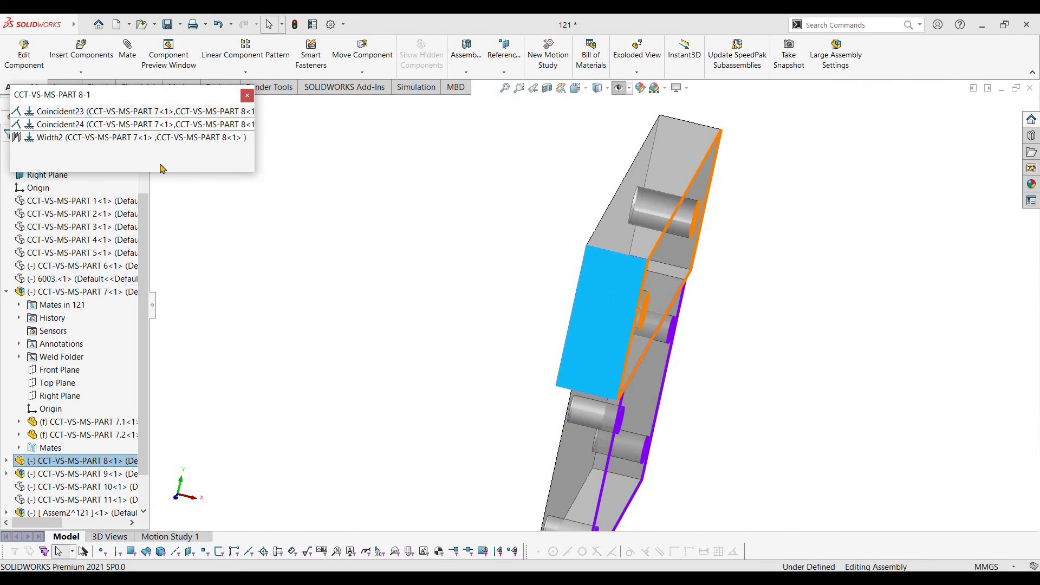
right_click(152, 125)
click(167, 174)
click(181, 67)
scroll(572, 334, up, 1)
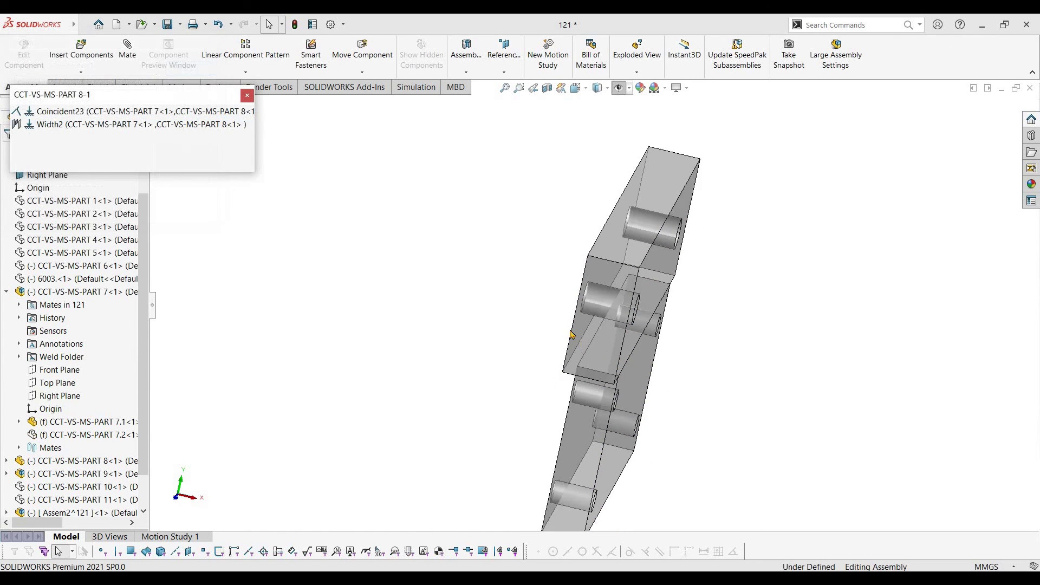
Mate PART 8's bracket-side face coincident with the matching bracket-side face of PART 7.1.
scroll(572, 334, down, 3)
click(572, 330)
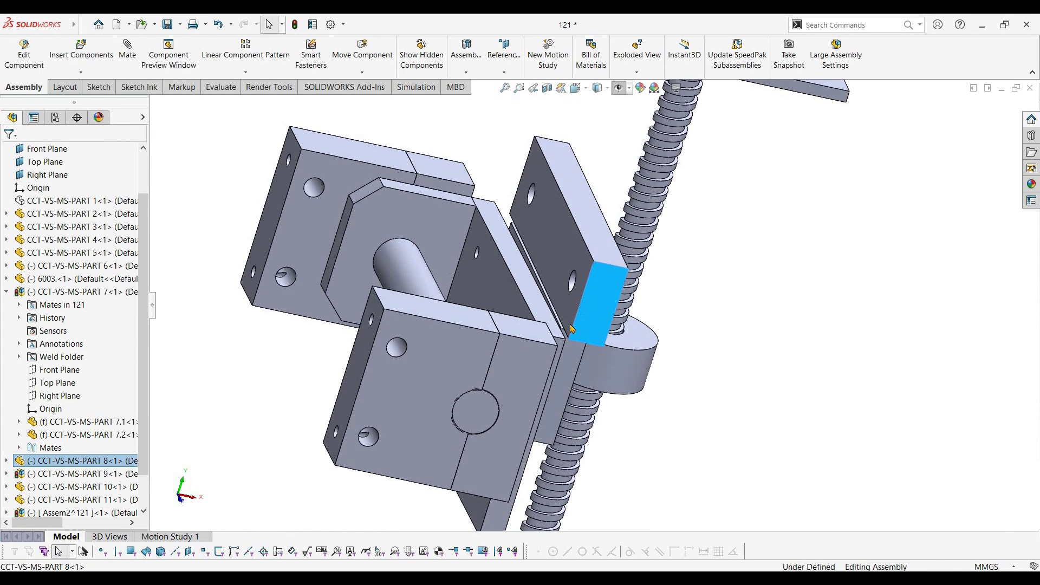
scroll(569, 325, down, 2)
click(540, 257)
scroll(514, 257, down, 5)
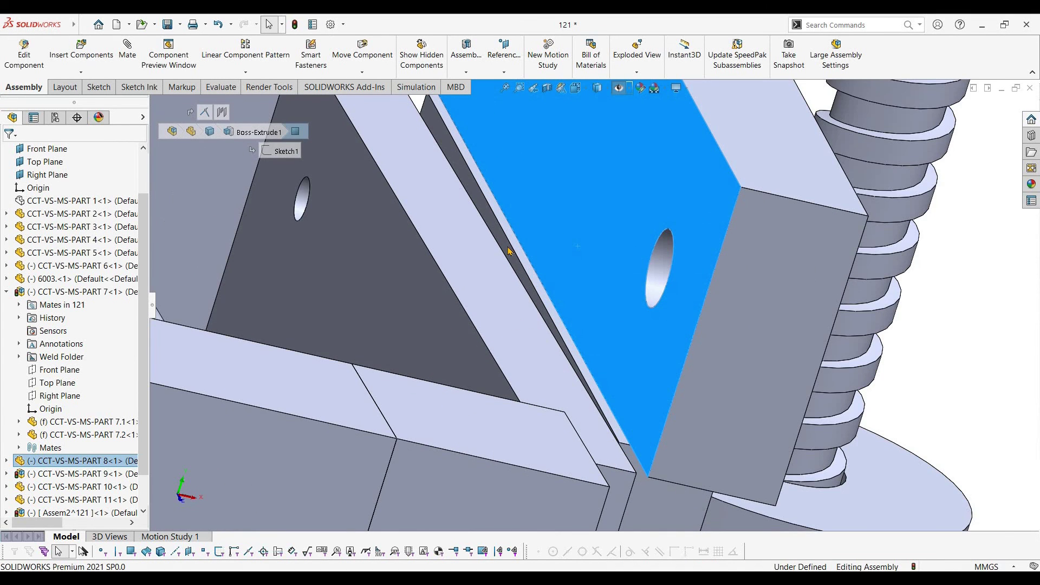
ctrl+click(508, 247)
click(128, 60)
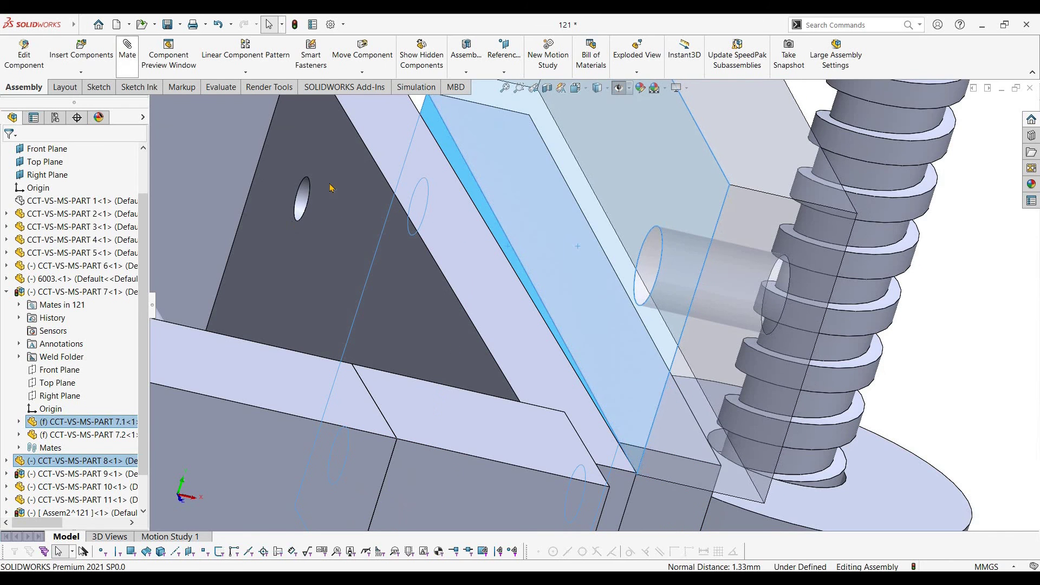
click(325, 194)
key(Escape)
Show the column and turn the CCT-VS-MS-PART 6 lead screw by its hexagonal end to move the bracket.
scroll(722, 367, up, 9)
scroll(672, 374, up, 5)
middle_drag(775, 351, 643, 174)
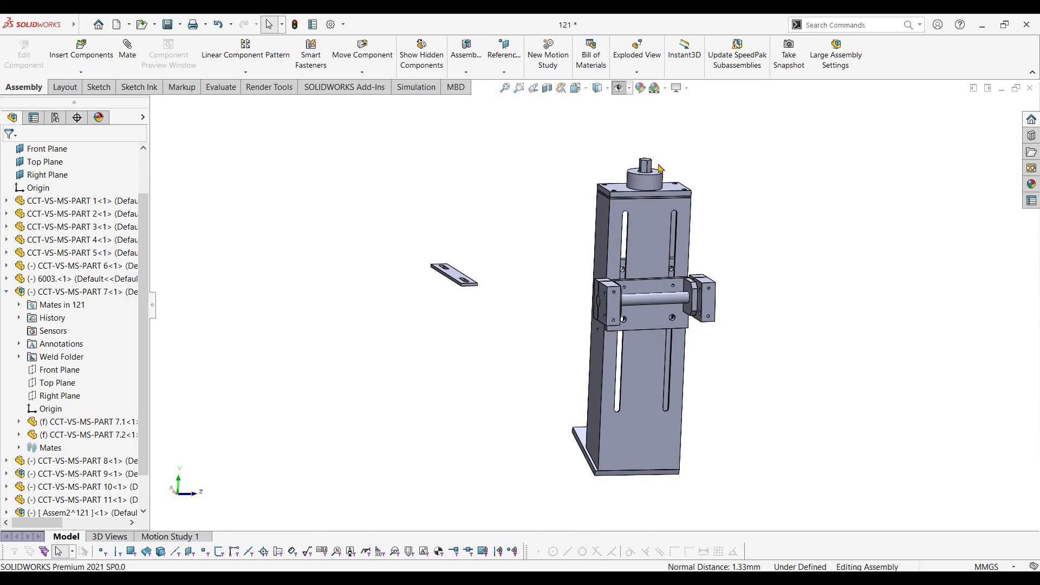
click(659, 167)
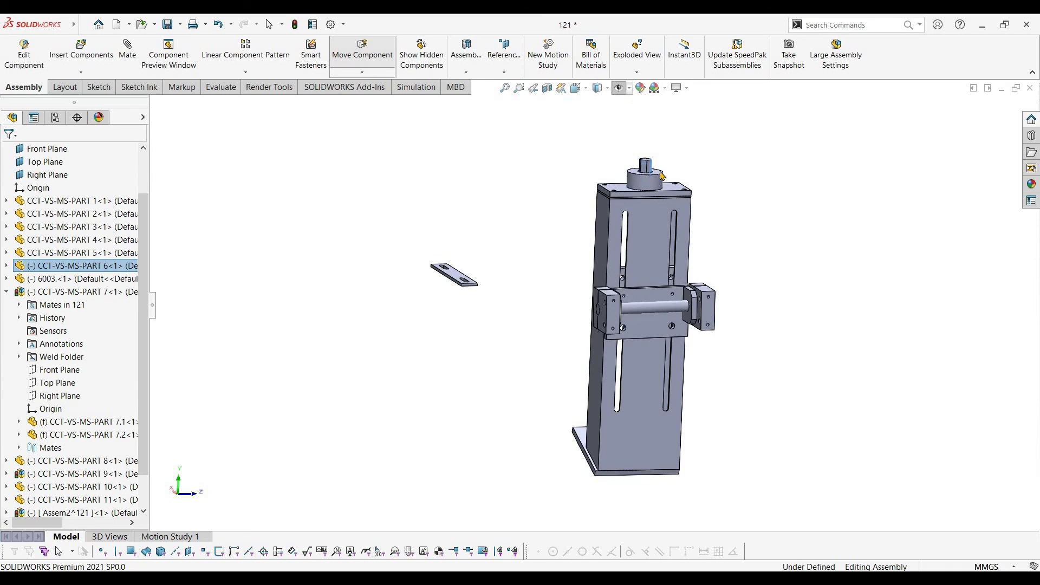
scroll(655, 271, down, 2)
scroll(655, 342, up, 2)
key(Escape)
Check the bracket's travel in the Back view by turning the lead screw, and inspect its hexagonal end.
key(space)
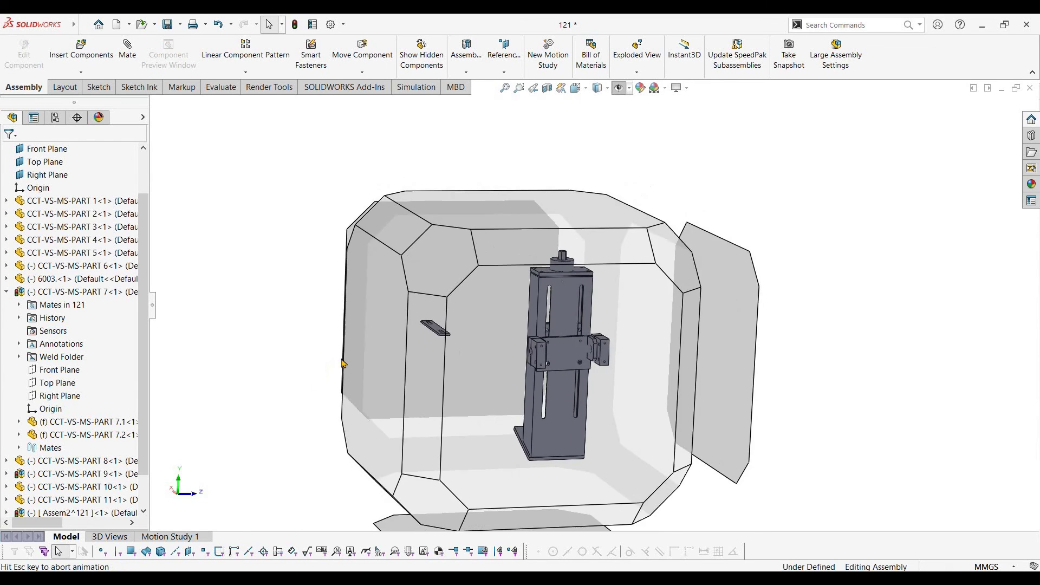
click(352, 342)
drag(609, 124, 568, 93)
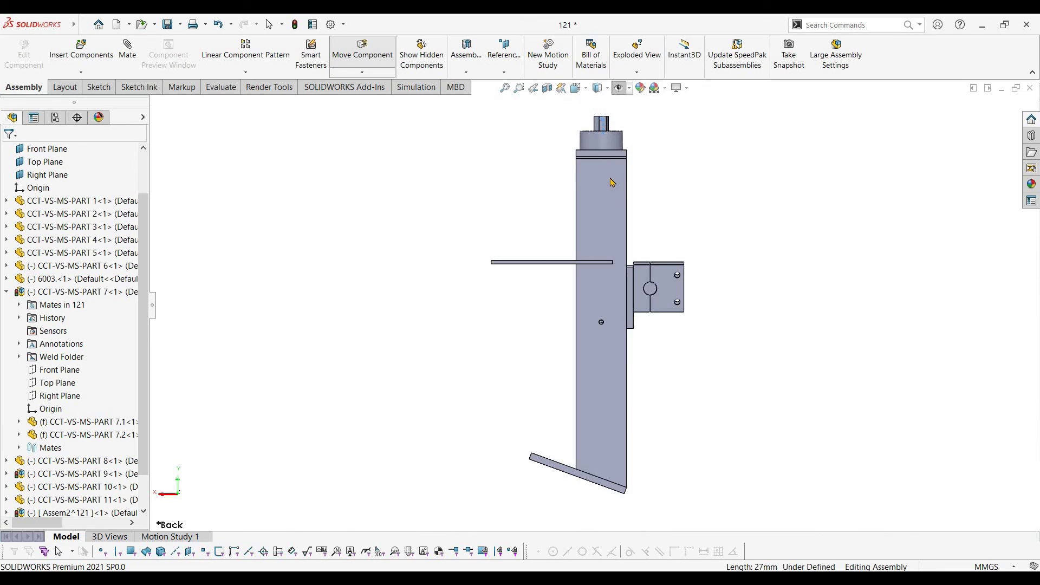
scroll(618, 177, down, 3)
click(600, 168)
drag(605, 168, 632, 174)
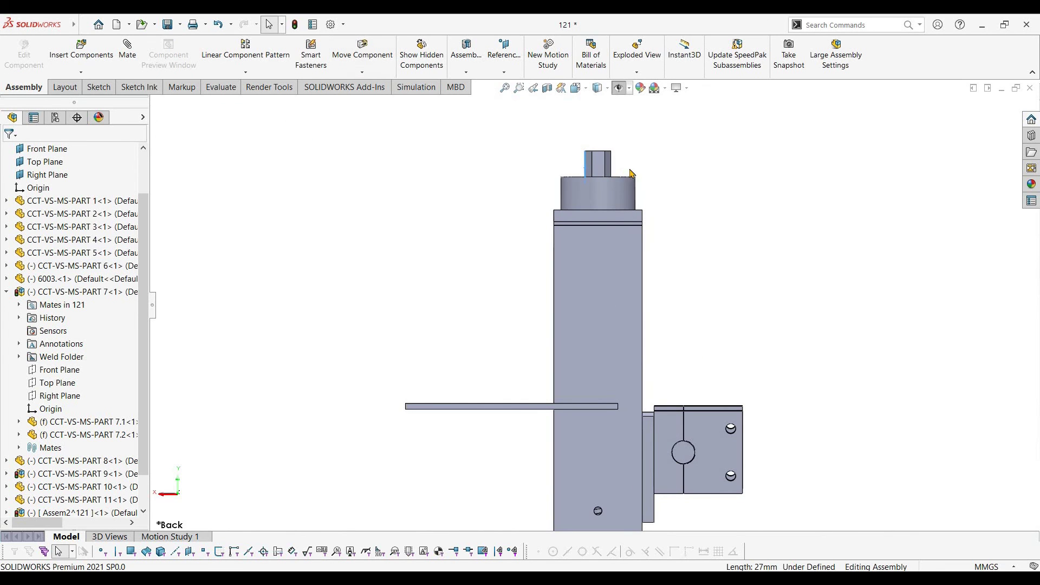
scroll(579, 172, up, 2)
scroll(598, 216, down, 3)
middle_drag(598, 218, 568, 224)
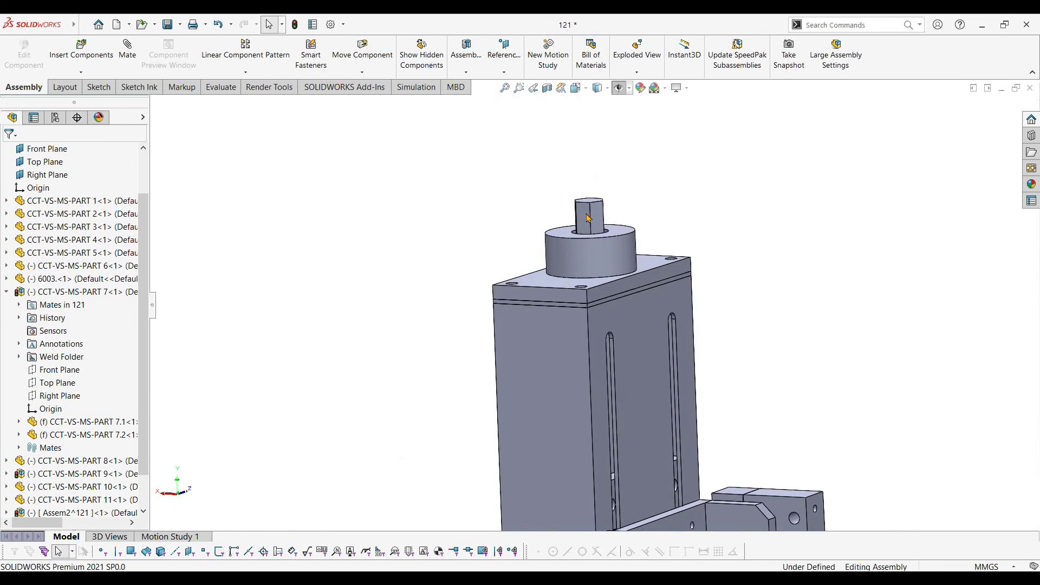
Edit the Screw1 mate of PART 6 and set it to 8 revolutions/mm.
click(586, 215)
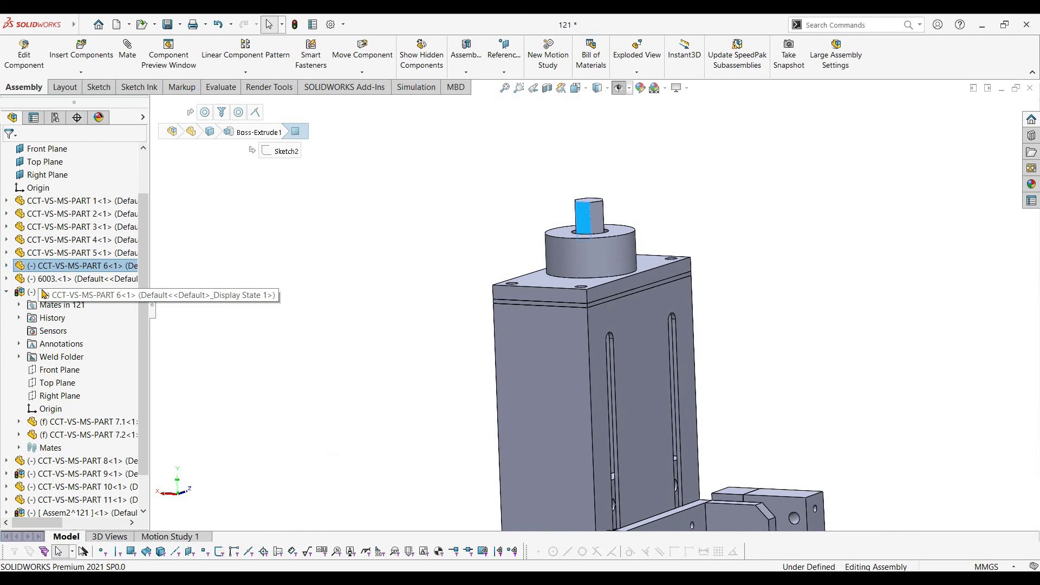
click(7, 266)
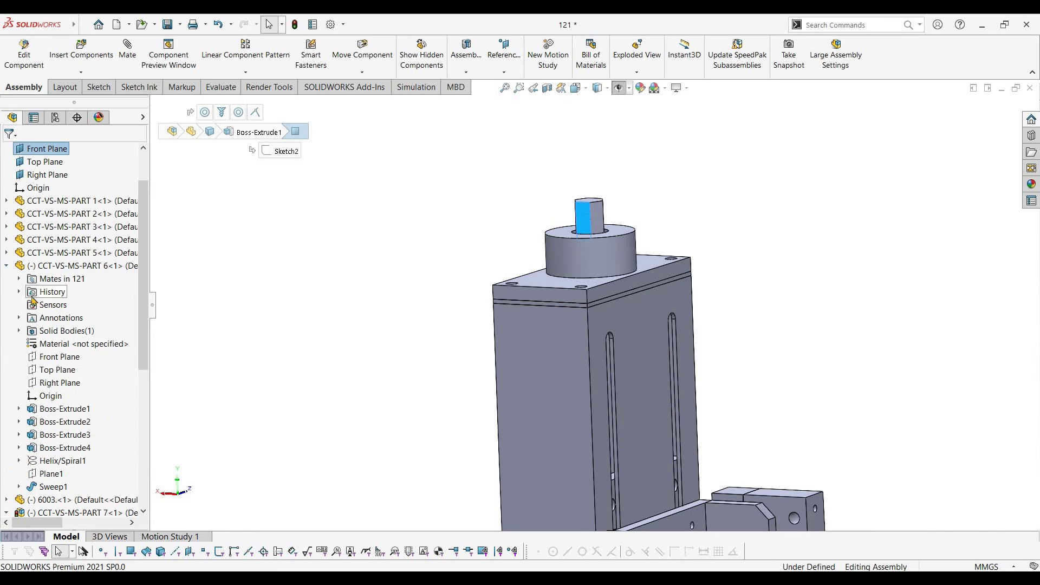
click(19, 278)
click(76, 330)
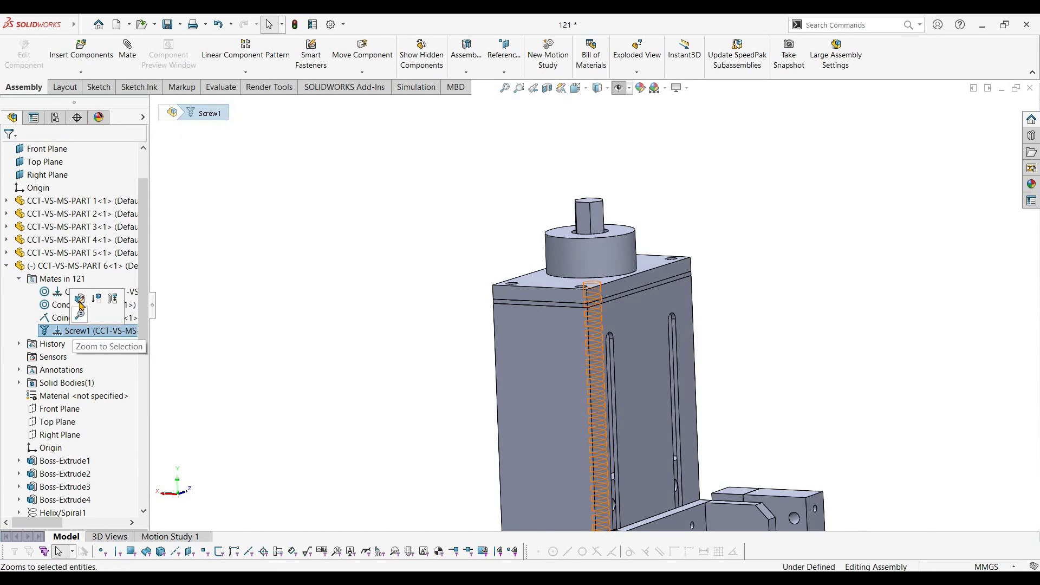
click(142, 329)
drag(142, 328, 142, 410)
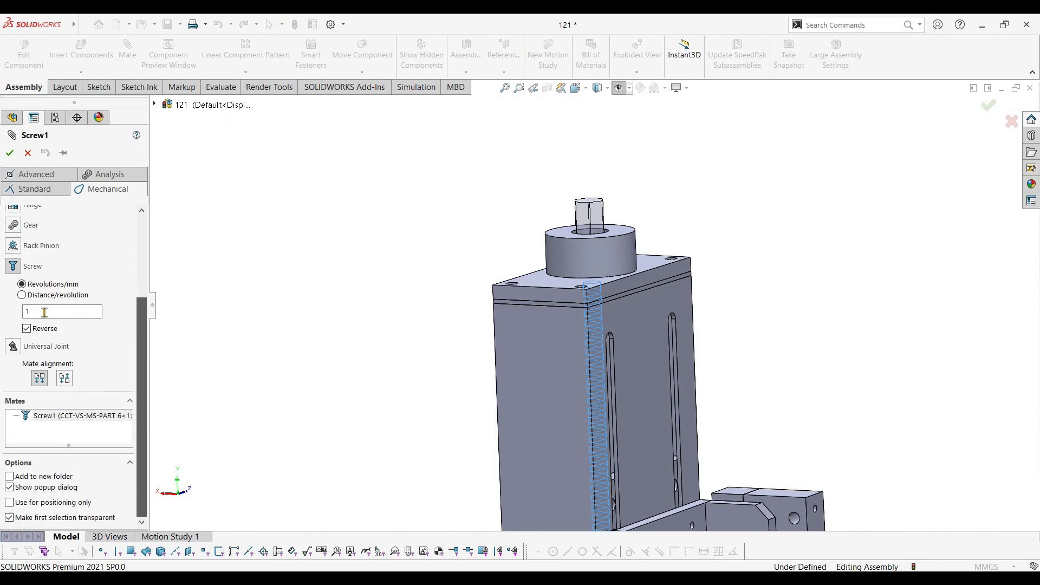
double_click(44, 312)
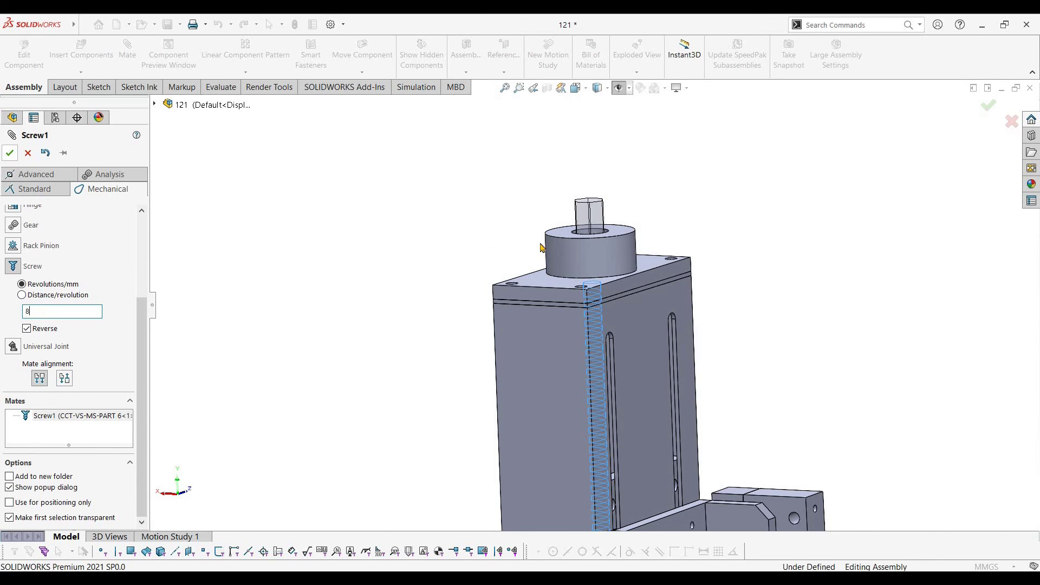
key(Return)
Test the slide's motion by turning the lead screw's hexagonal end with the whole assembly in view.
scroll(615, 306, up, 3)
scroll(613, 310, down, 2)
scroll(606, 399, up, 6)
scroll(604, 447, down, 3)
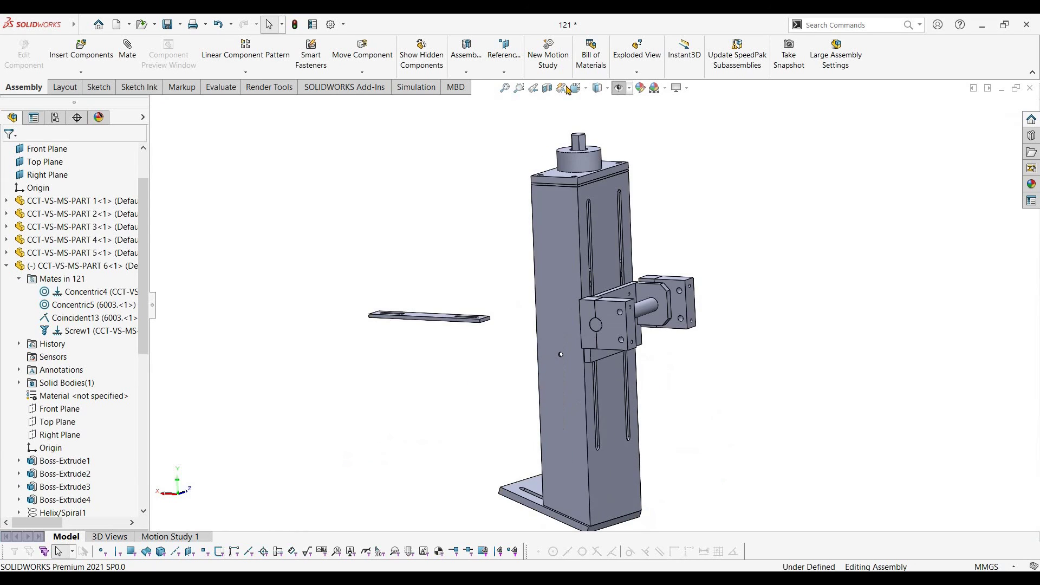
drag(551, 144, 547, 150)
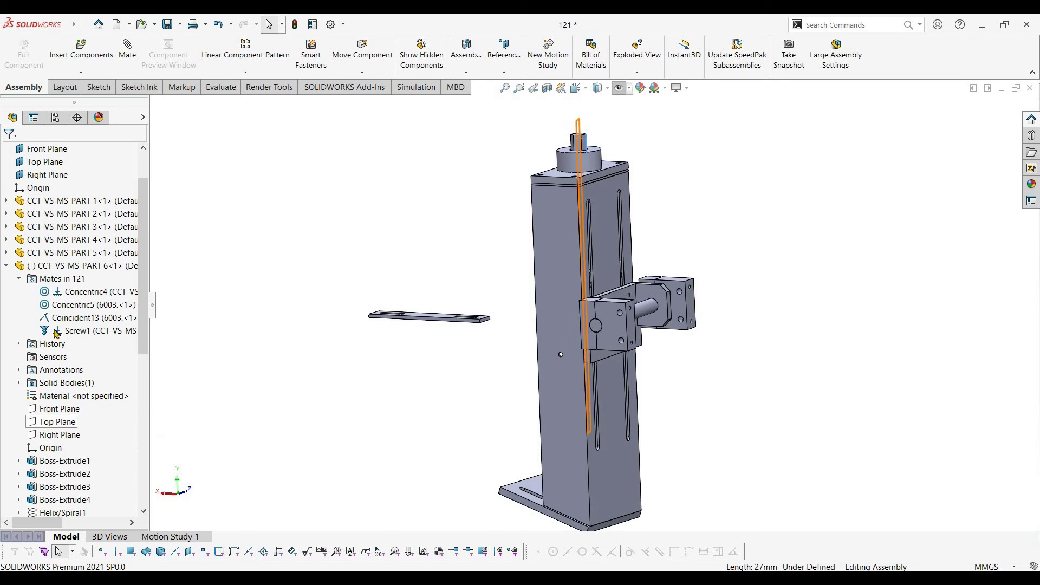
Change the Screw1 mate to a distance per revolution of 8.00 mm.
right_click(68, 331)
click(69, 298)
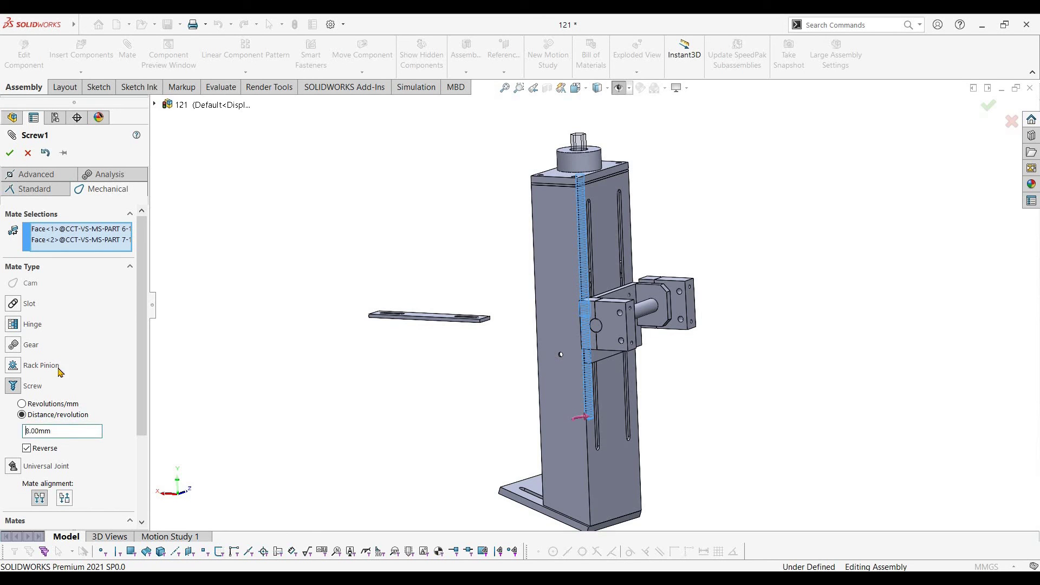
click(11, 153)
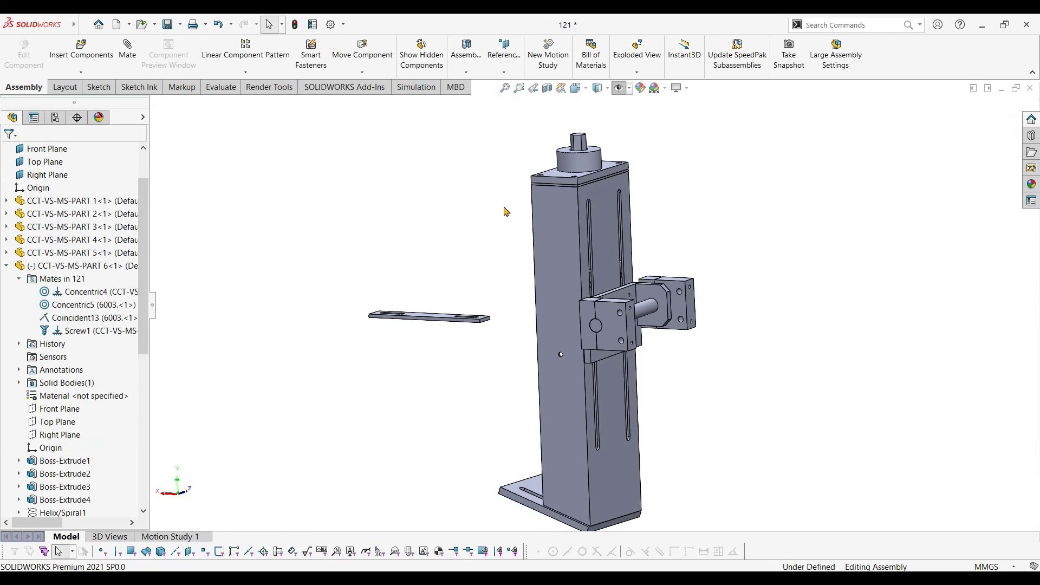
Turn the lead screw by its hexagonal end to lower the bracket along the column, and clear the selection.
drag(578, 150, 549, 129)
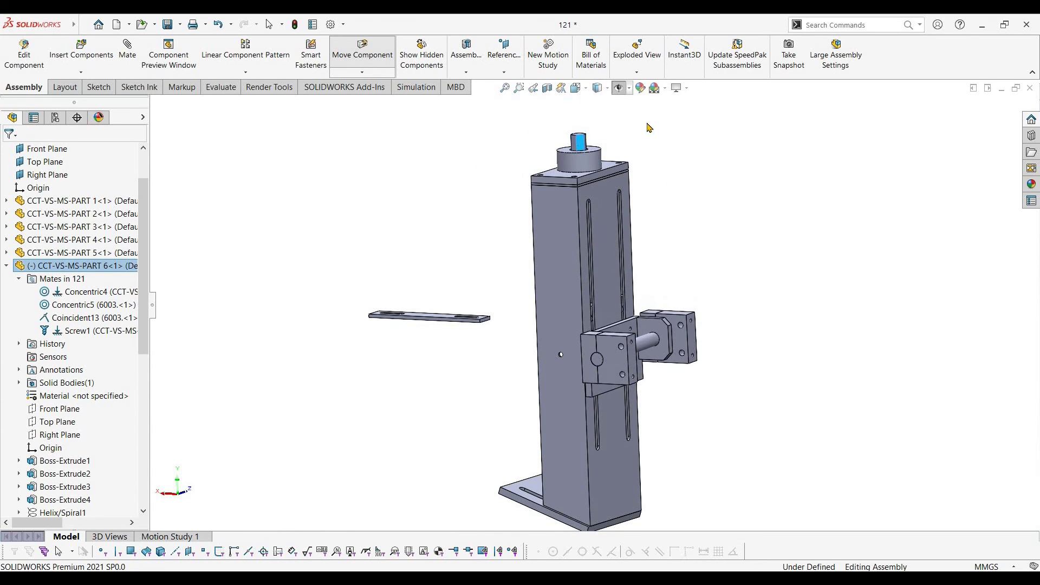
drag(541, 169, 662, 190)
middle_drag(662, 190, 594, 310)
scroll(595, 310, up, 4)
click(504, 320)
Examine the assembly from several sides, including the column's open back and the bracket side.
middle_drag(527, 357, 683, 393)
scroll(512, 387, down, 3)
scroll(555, 336, down, 2)
scroll(585, 353, up, 4)
scroll(602, 299, down, 3)
scroll(706, 298, down, 2)
middle_drag(698, 294, 729, 325)
middle_drag(655, 322, 705, 332)
key(ctrl+4)
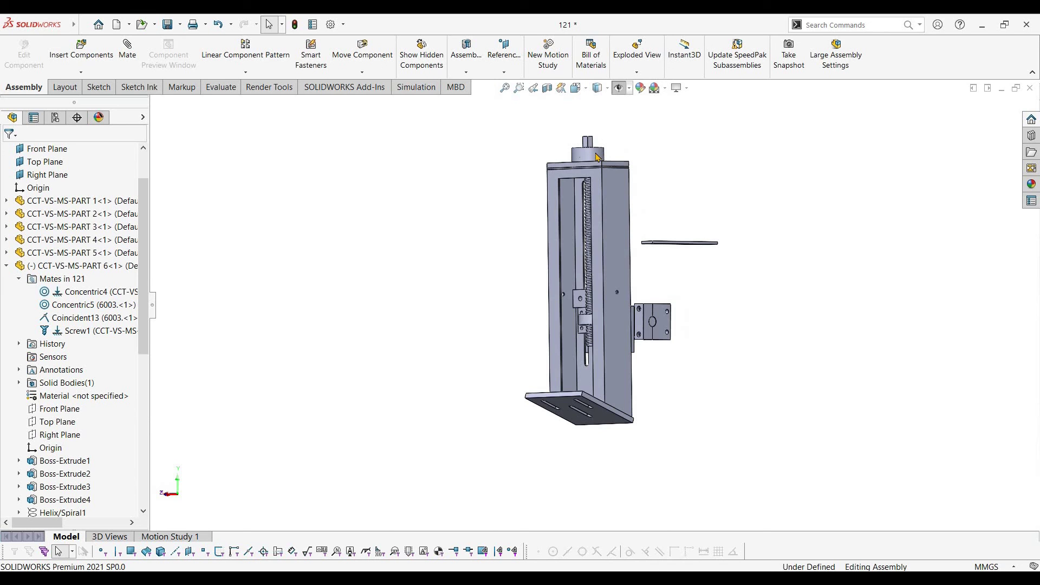
middle_drag(546, 215, 457, 350)
scroll(434, 369, up, 5)
key(ctrl+2)
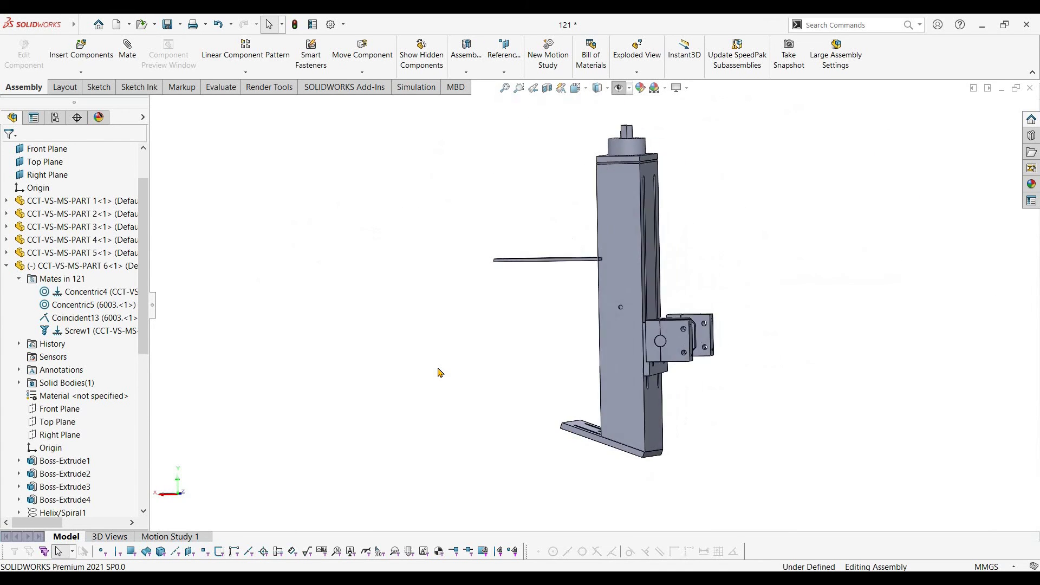